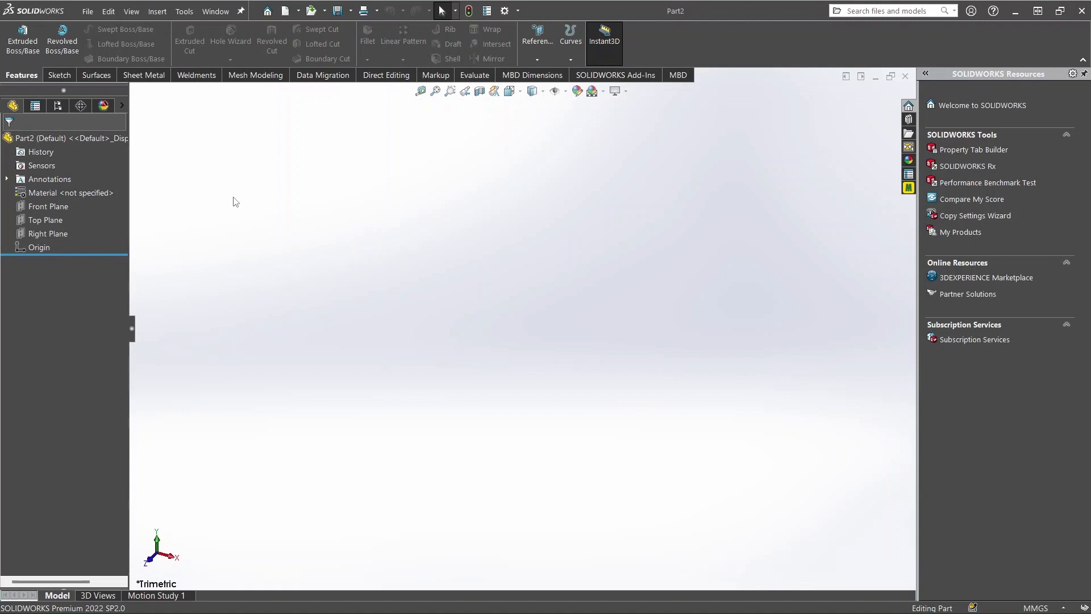
left_click(52, 222)
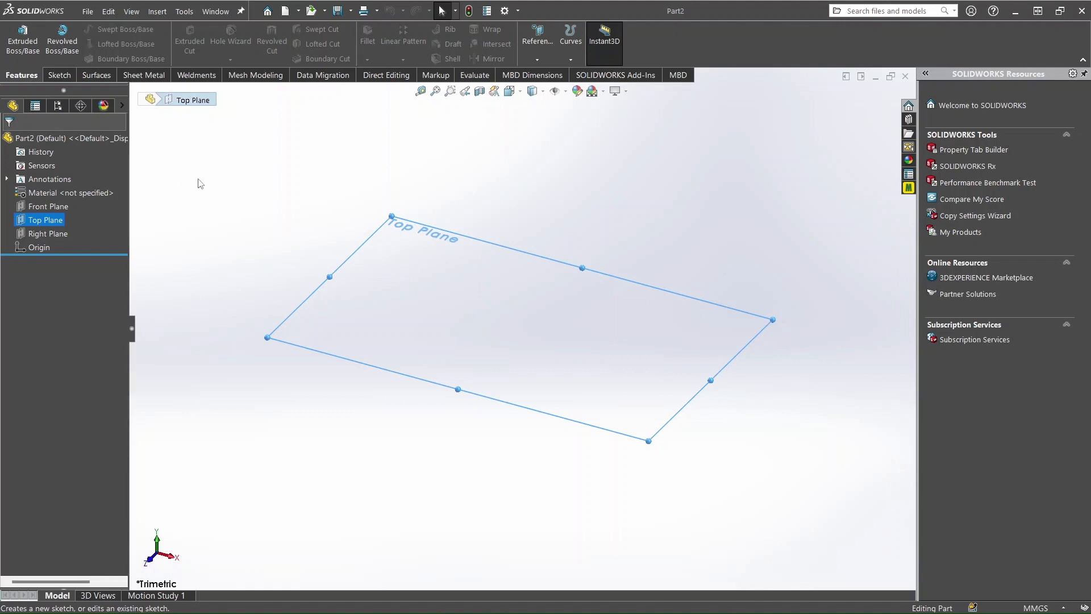
left_click(199, 183)
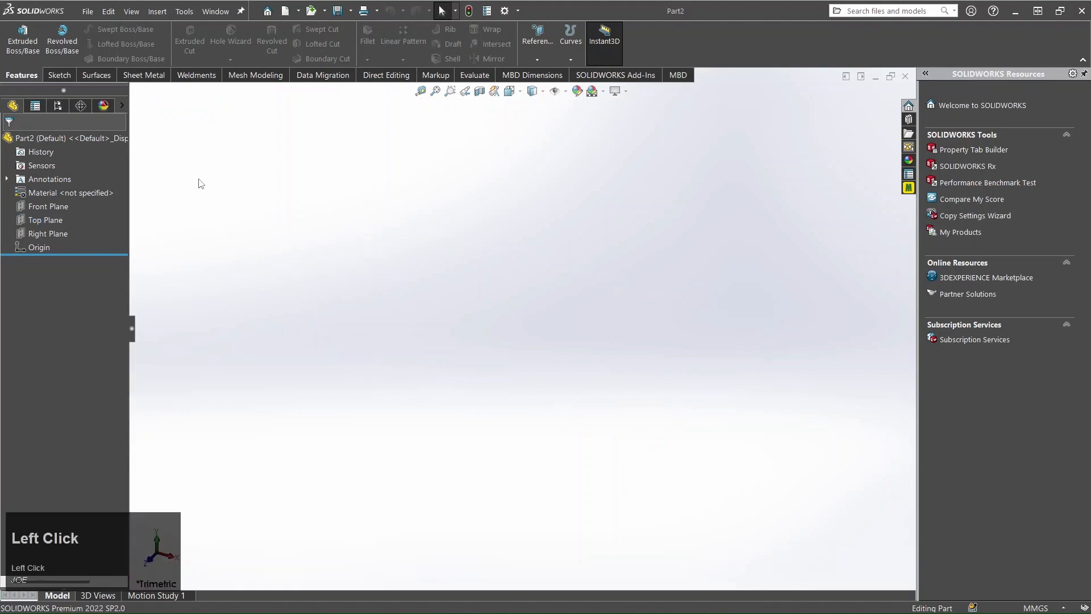
right_click(32, 220)
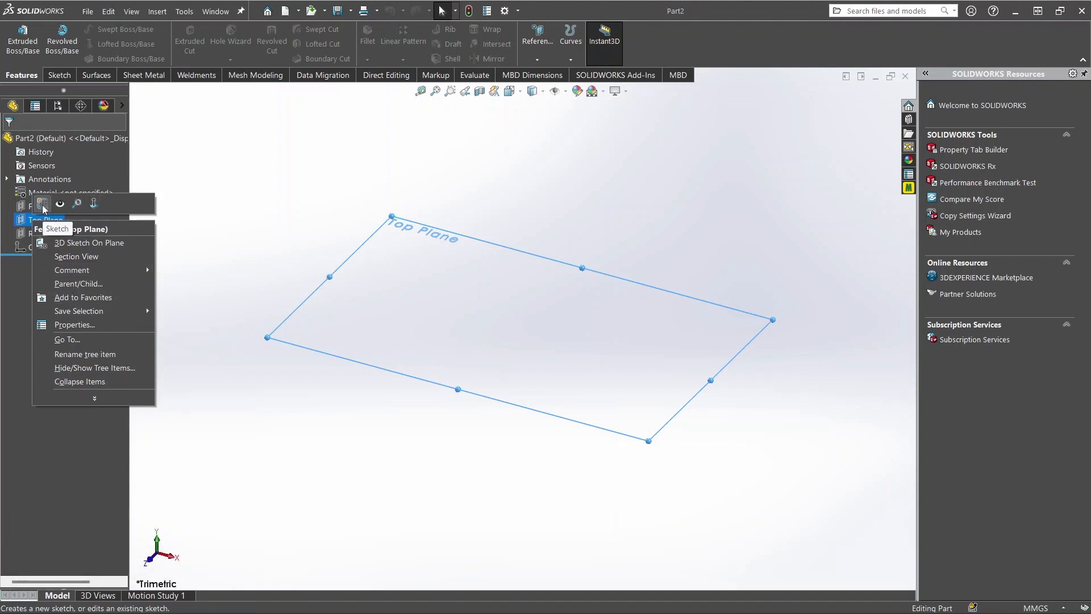
left_click(287, 195)
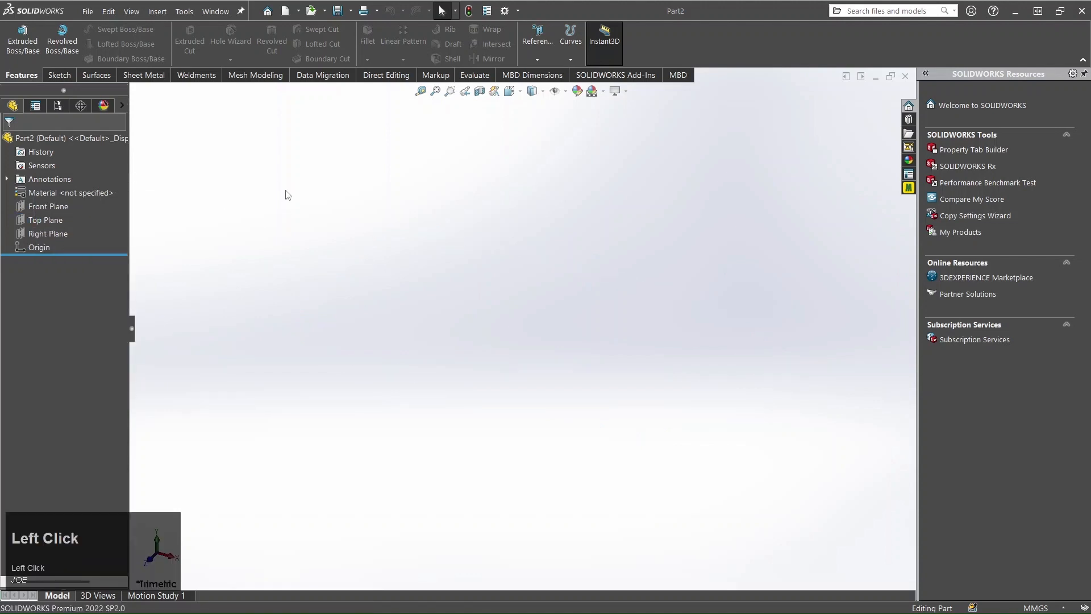
Start a sketch on the Top Plane and draw a circle about 126.5 mm in diameter centred on the origin
left_click(40, 220)
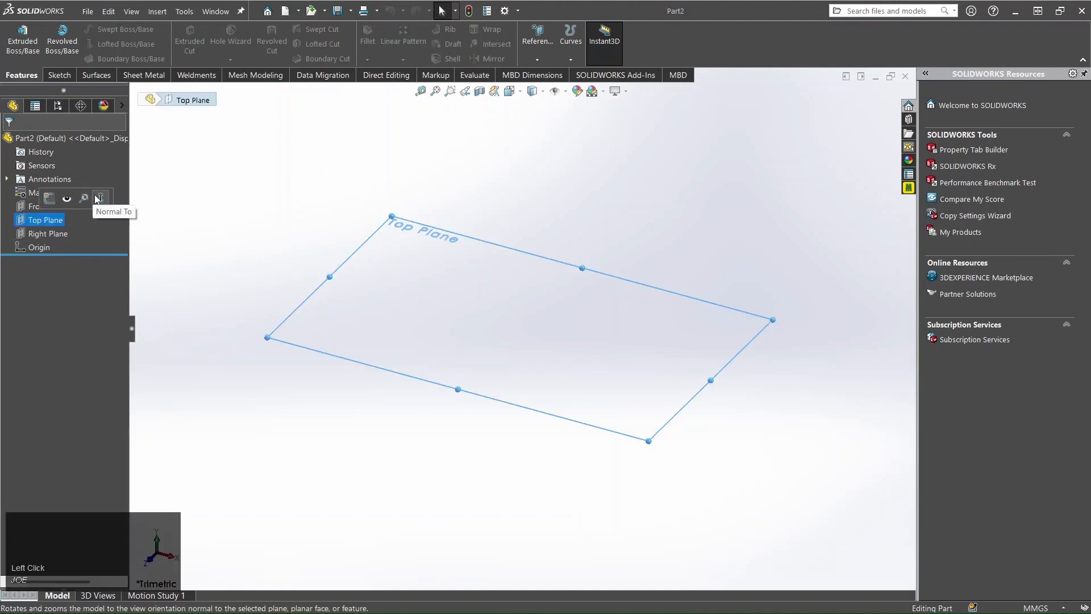
left_click(49, 198)
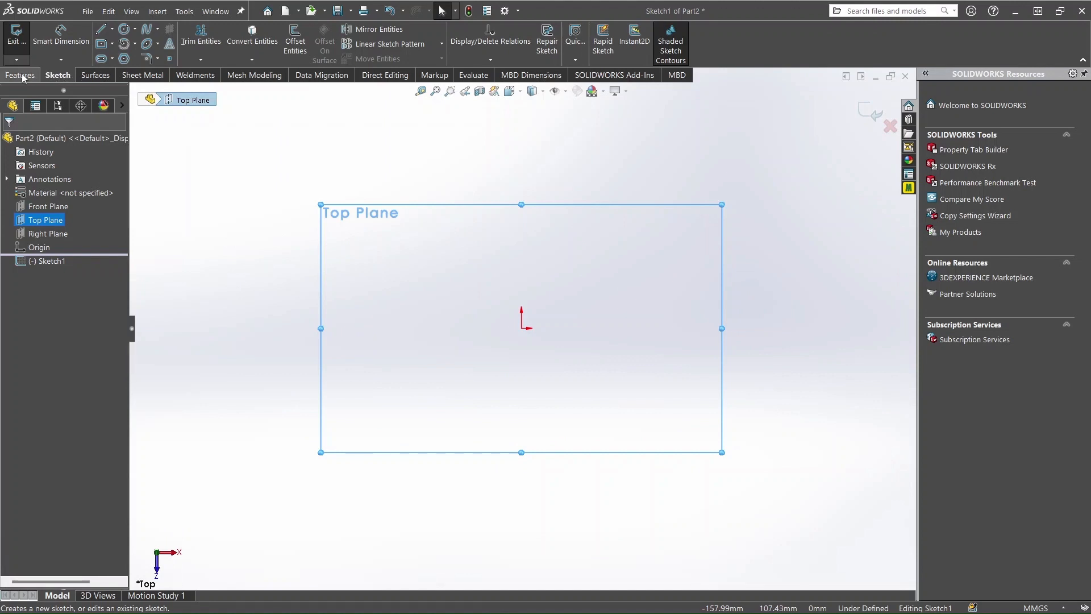
left_click(124, 31)
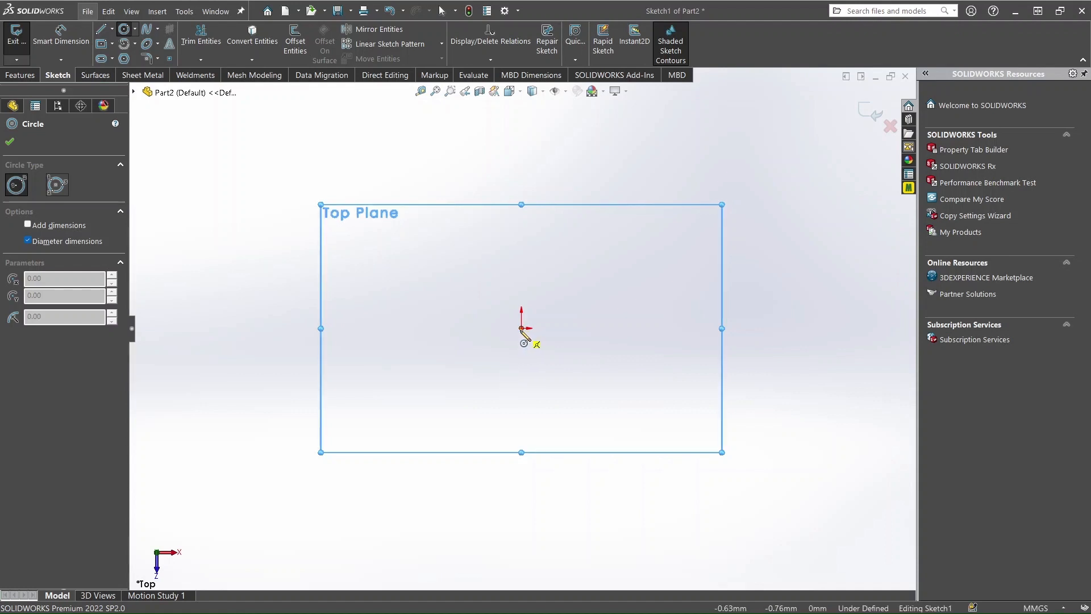
left_click(521, 328)
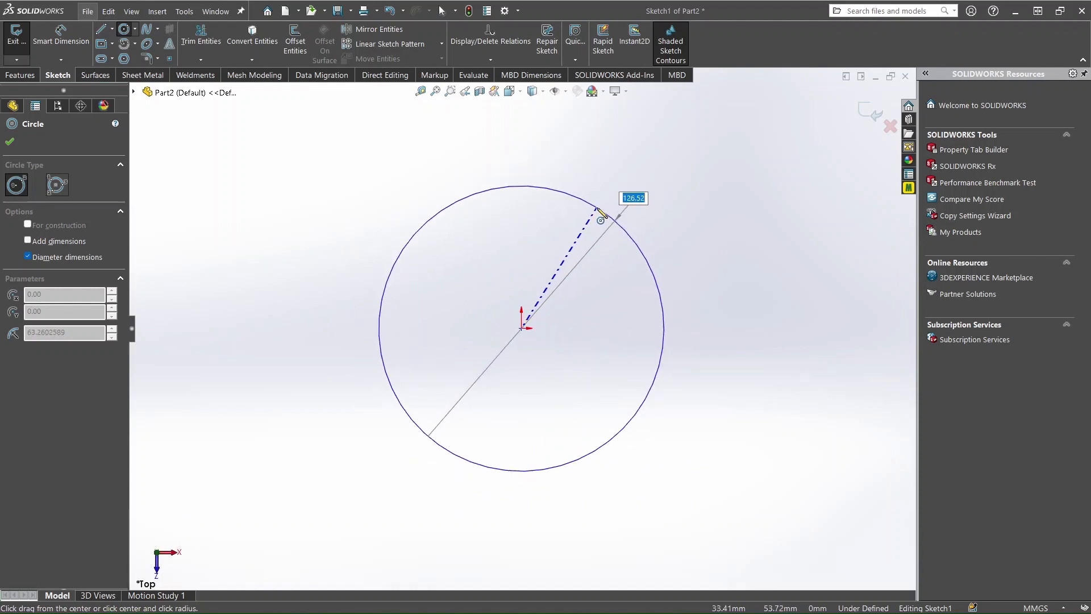
left_click(596, 208)
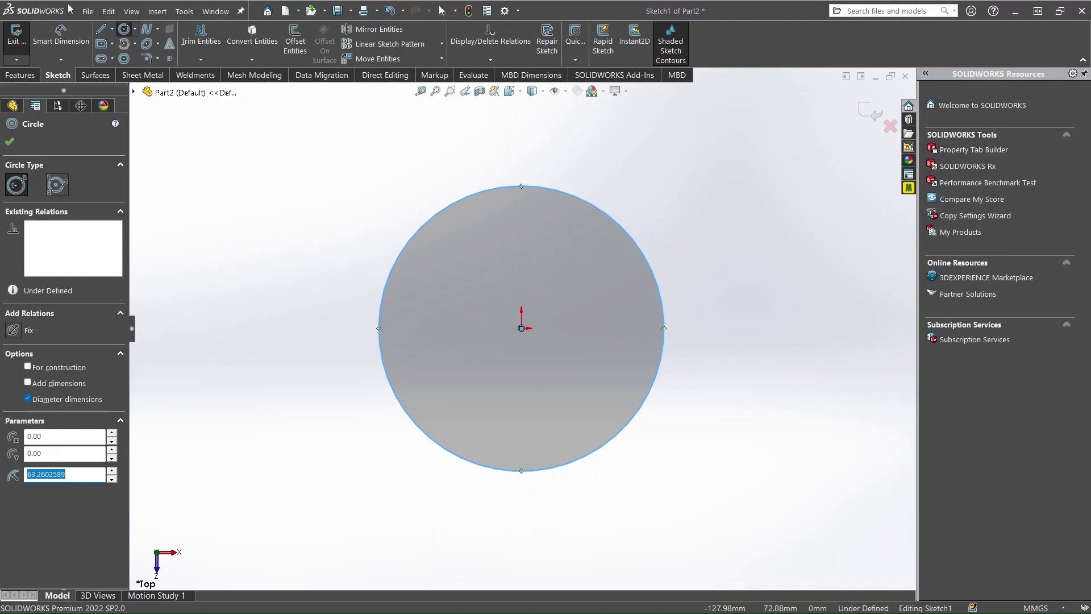
Dimension the circle's diameter to 92 mm and exit the sketch
left_click(60, 44)
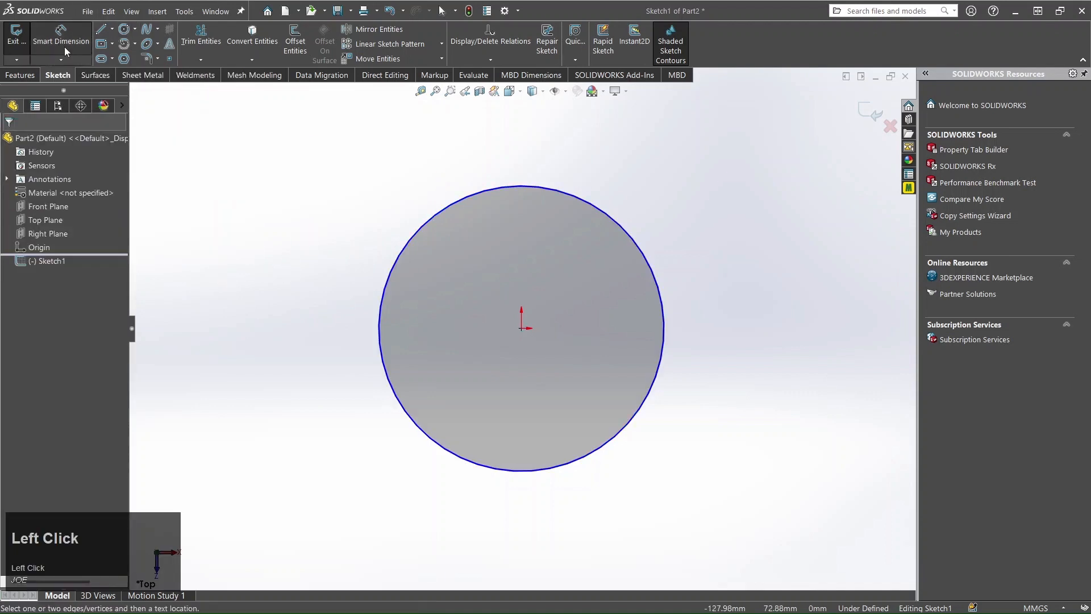
left_click(653, 283)
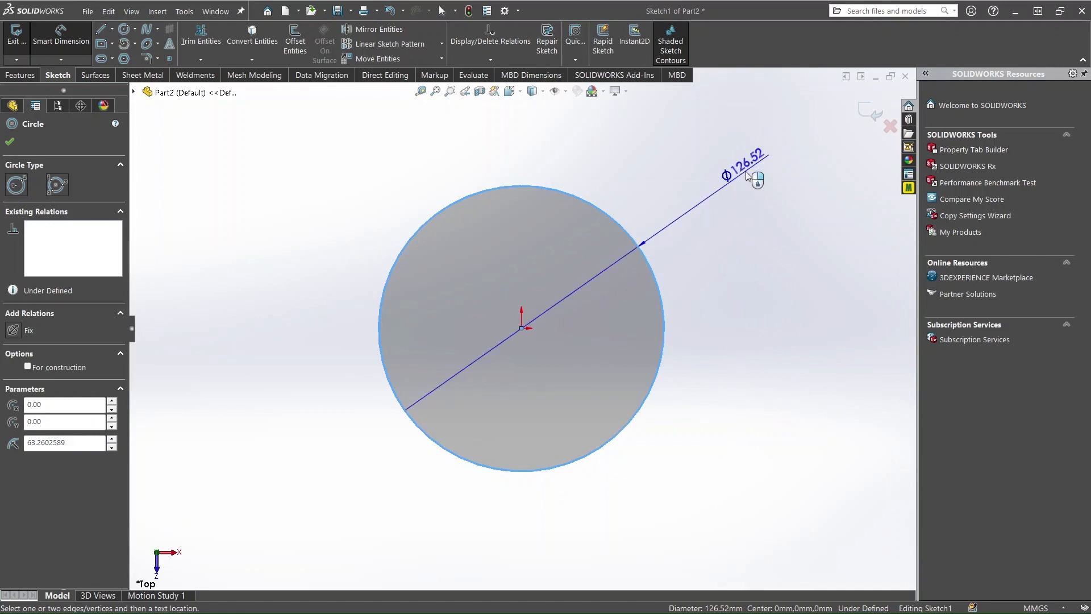
left_click(746, 300)
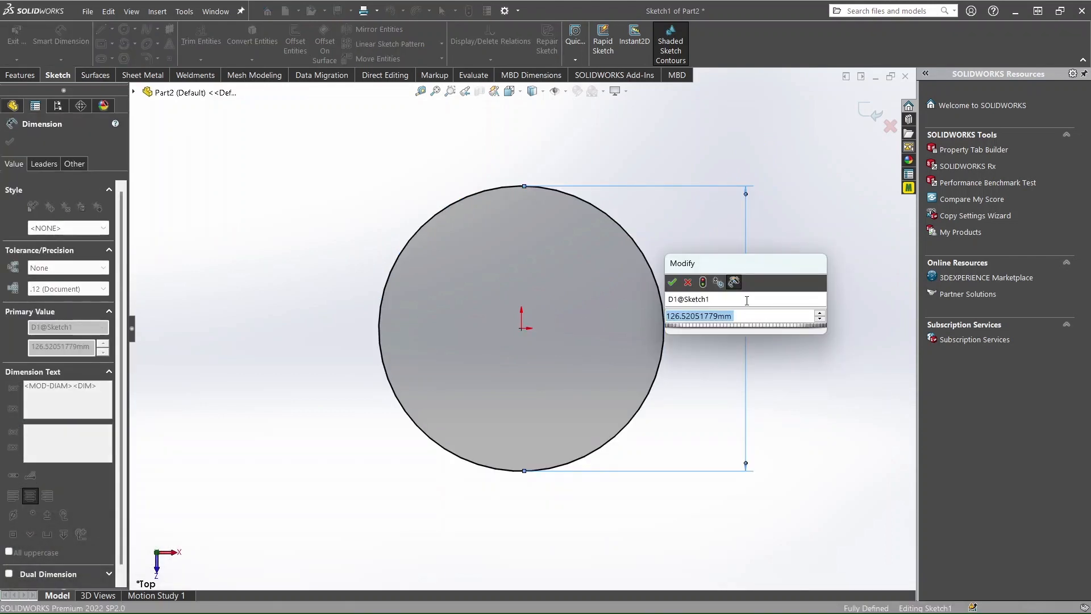
type("92")
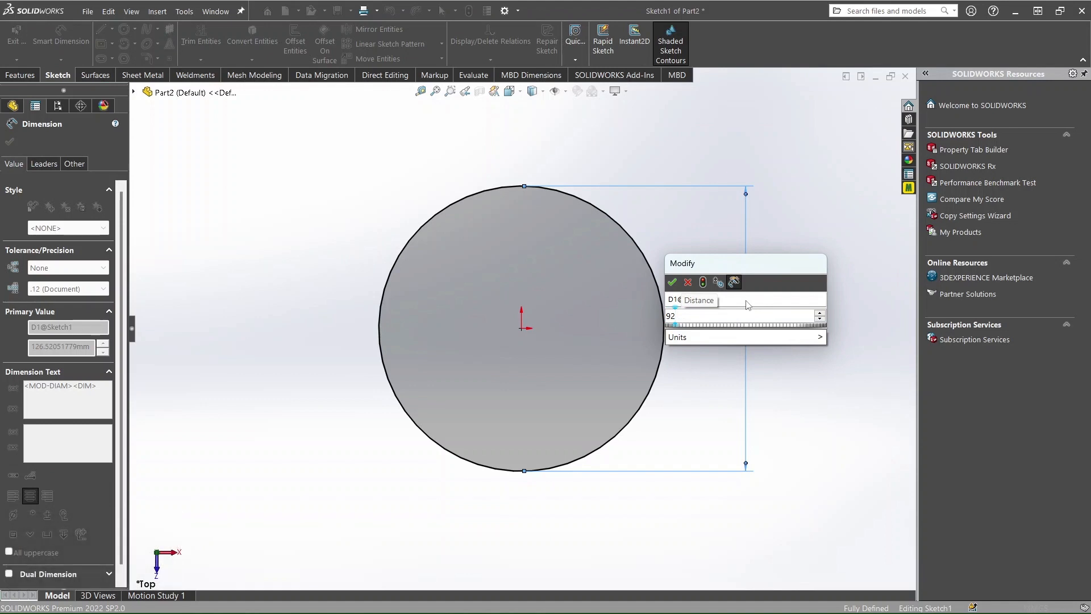
key("Return")
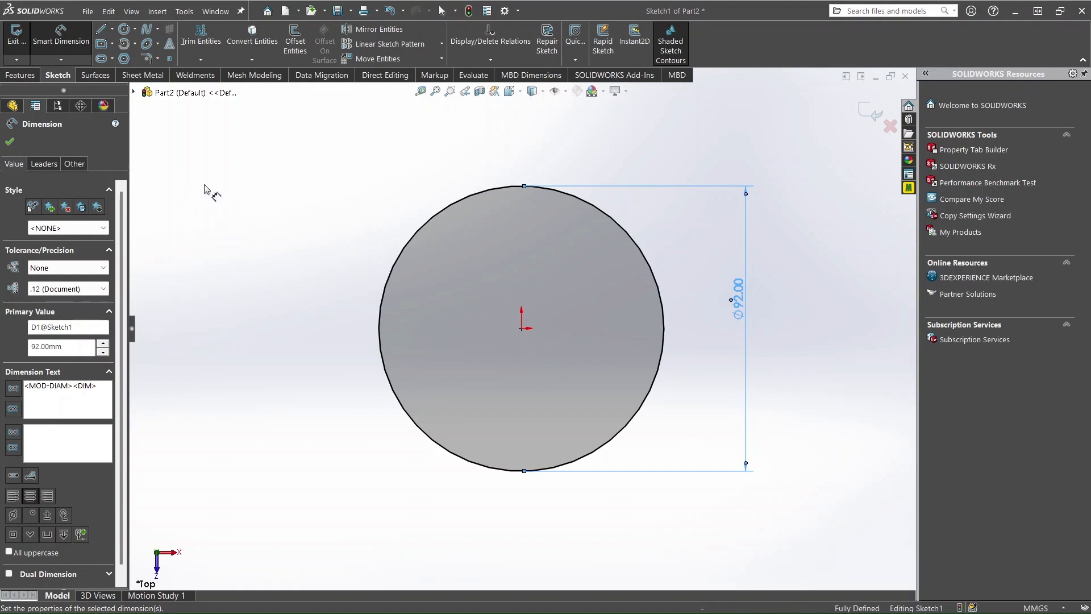
left_click(9, 143)
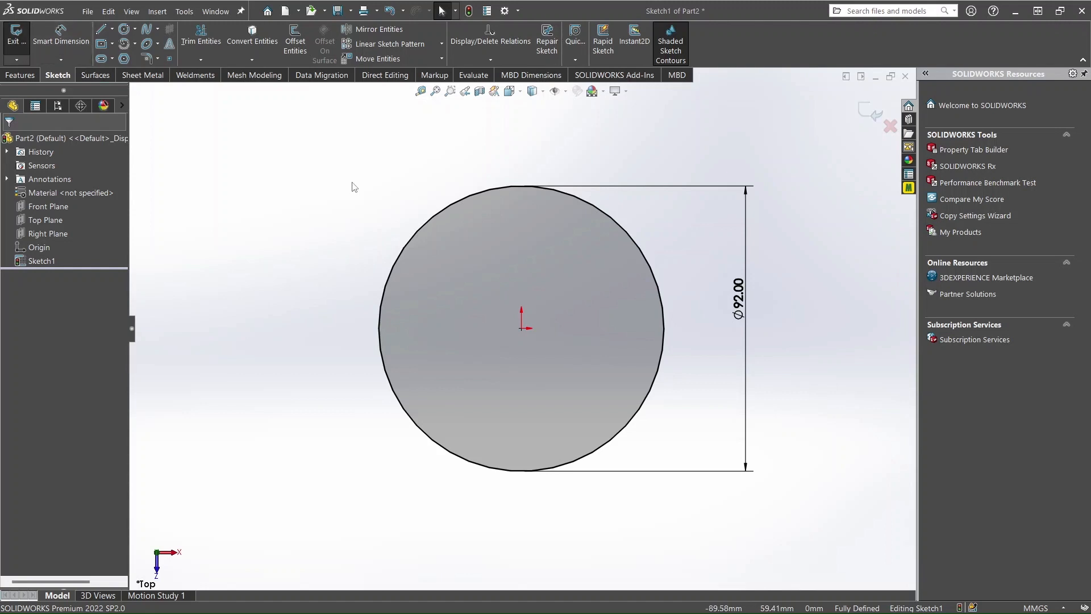
left_click(865, 116)
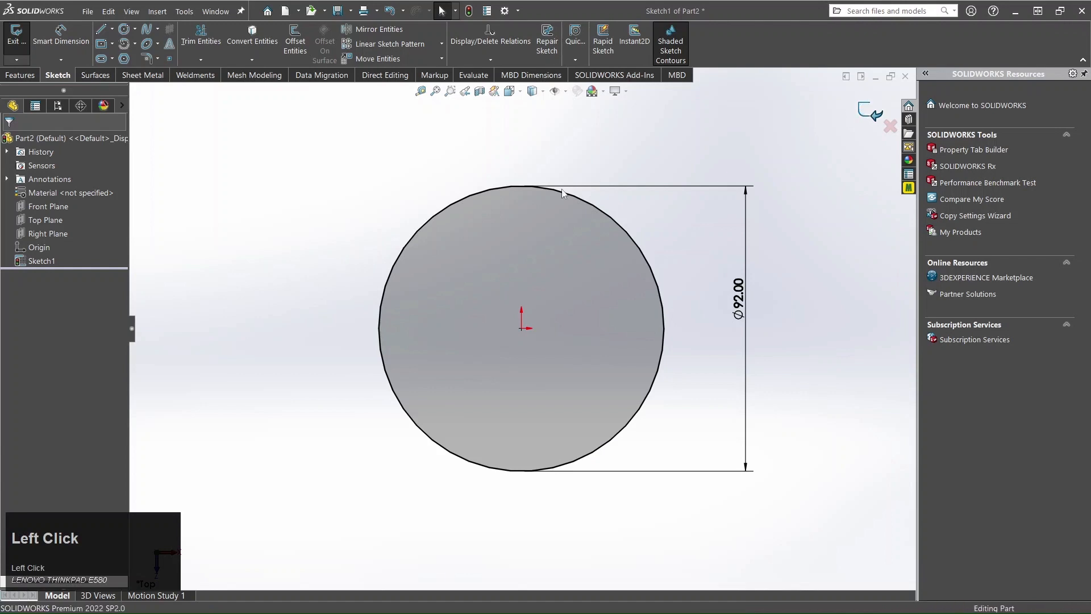
Extrude the circle sketch as a boss with the Blind end condition and a depth of 19 mm
left_click(23, 41)
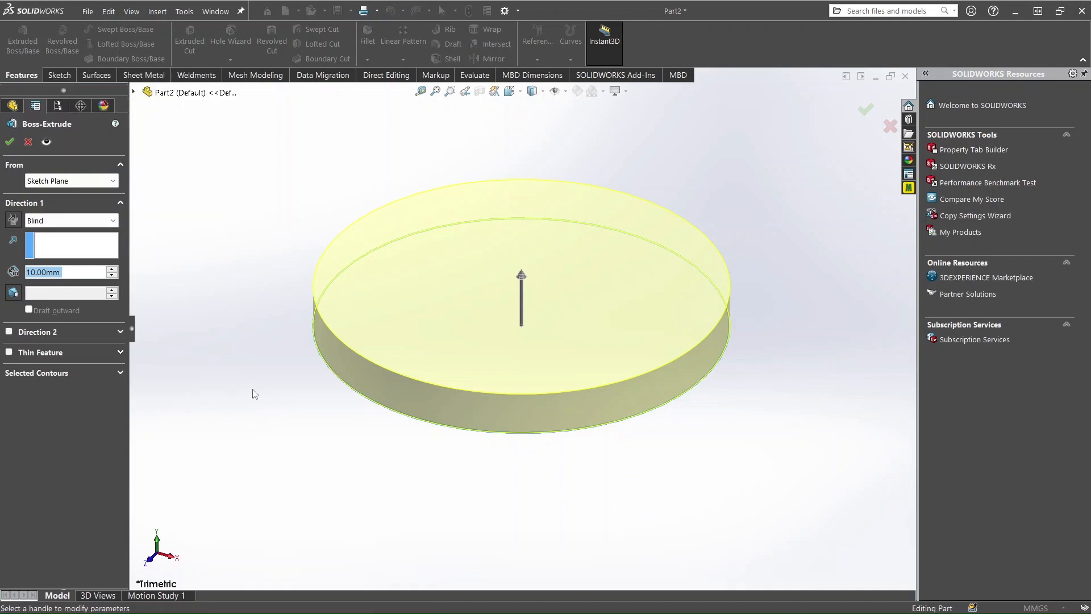
scroll(522, 307, "down", 1)
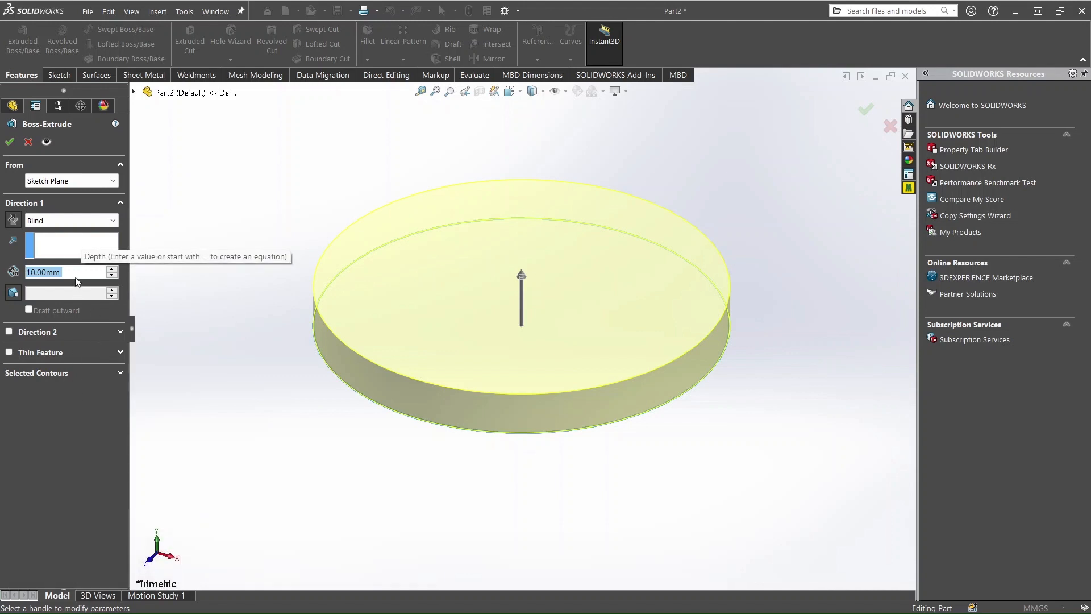
type("19")
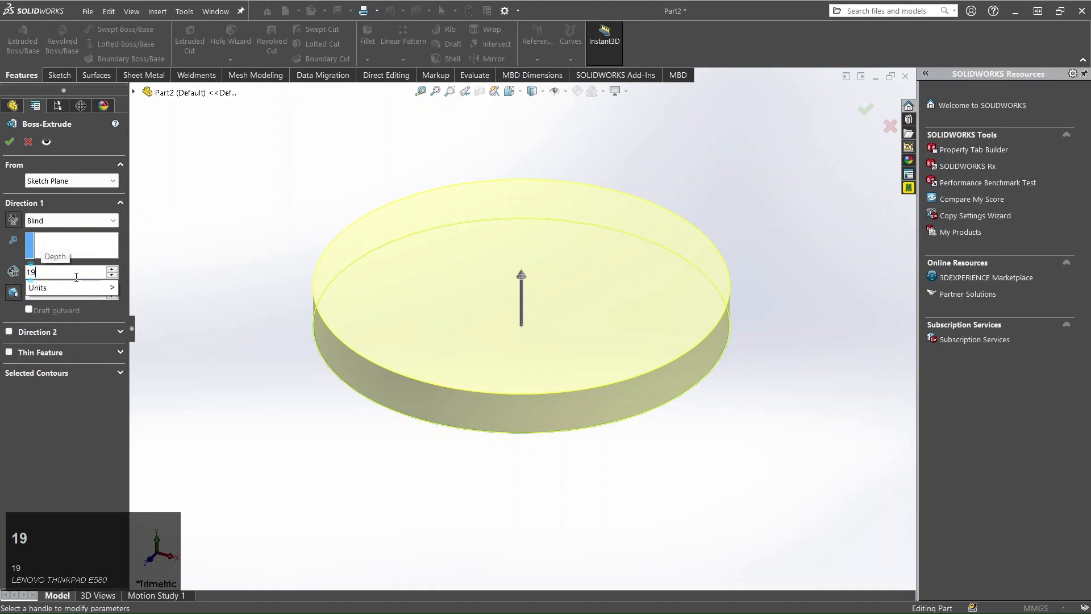
key("Return")
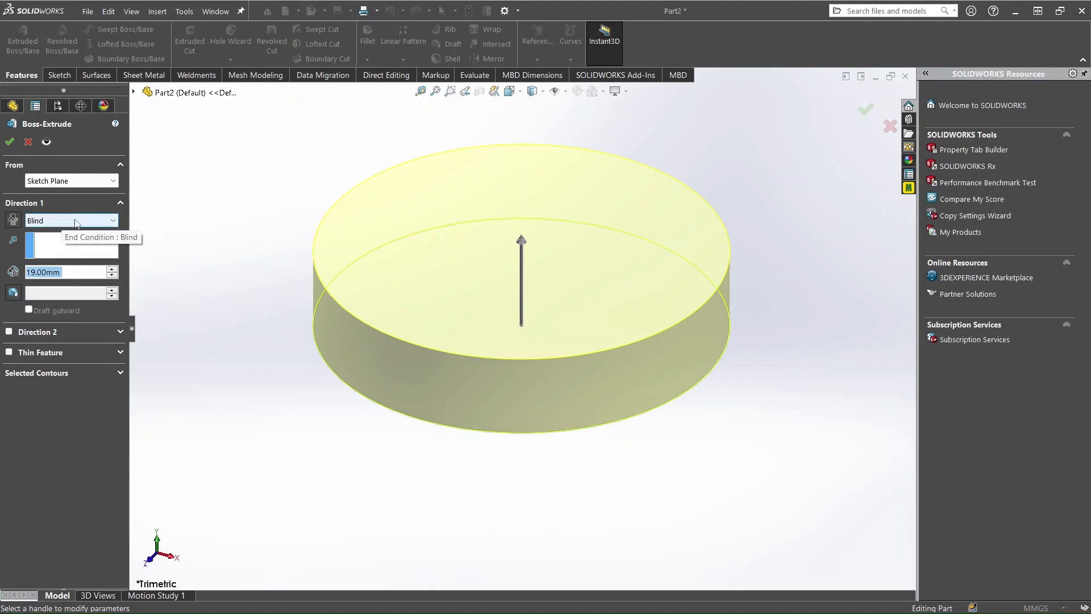
left_click(113, 221)
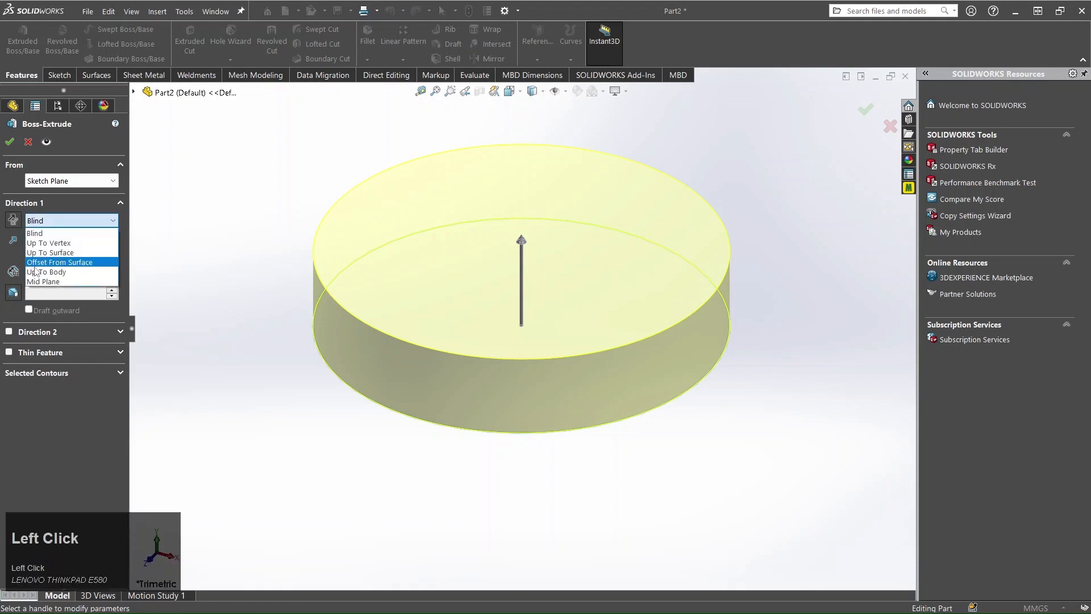
left_click(46, 231)
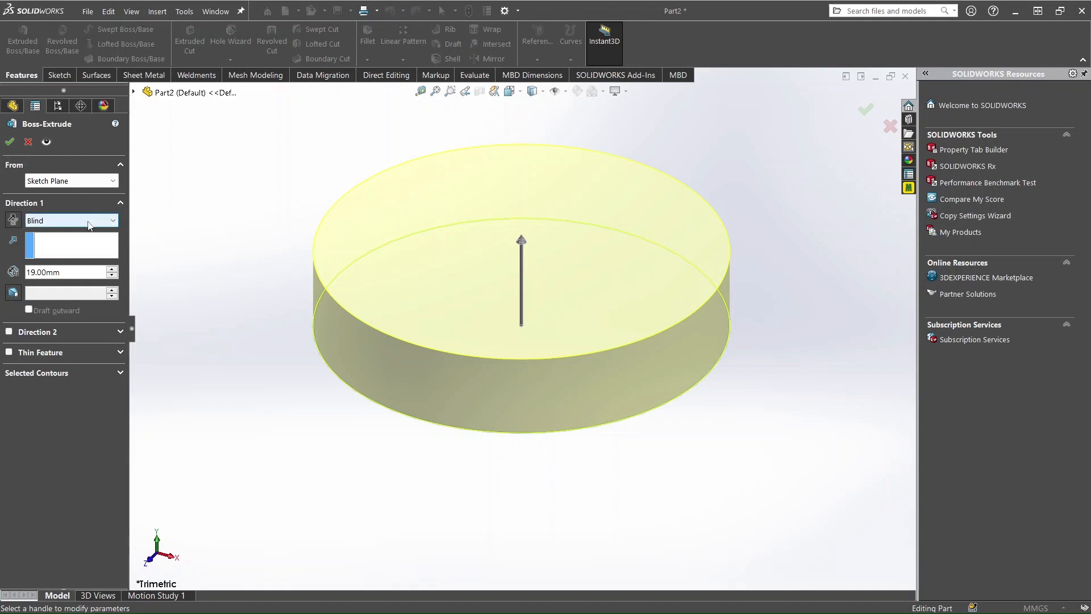
left_click(63, 221)
left_click(71, 233)
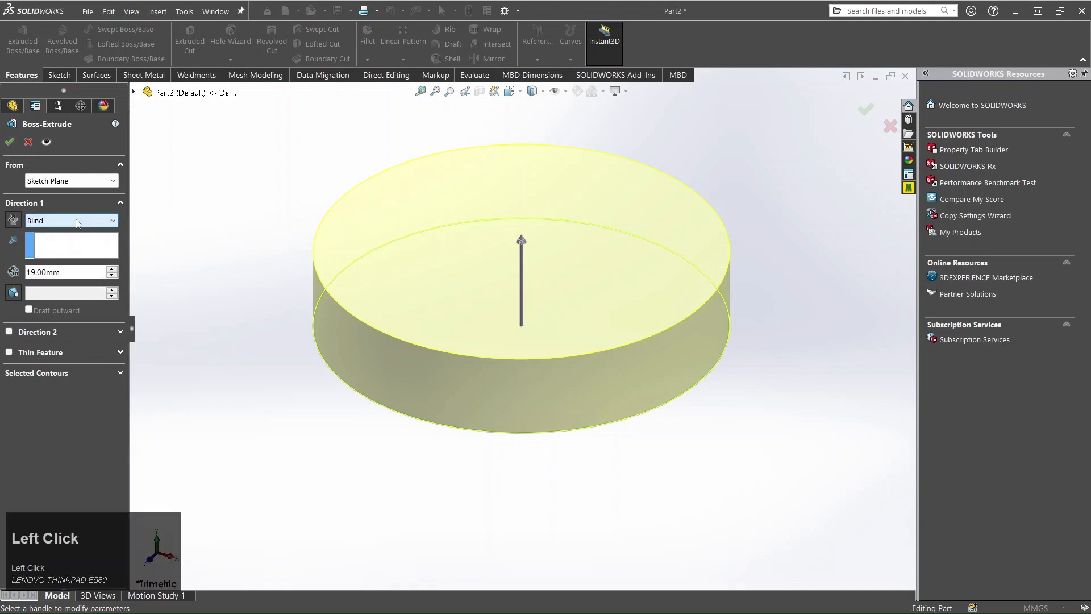
left_click(10, 142)
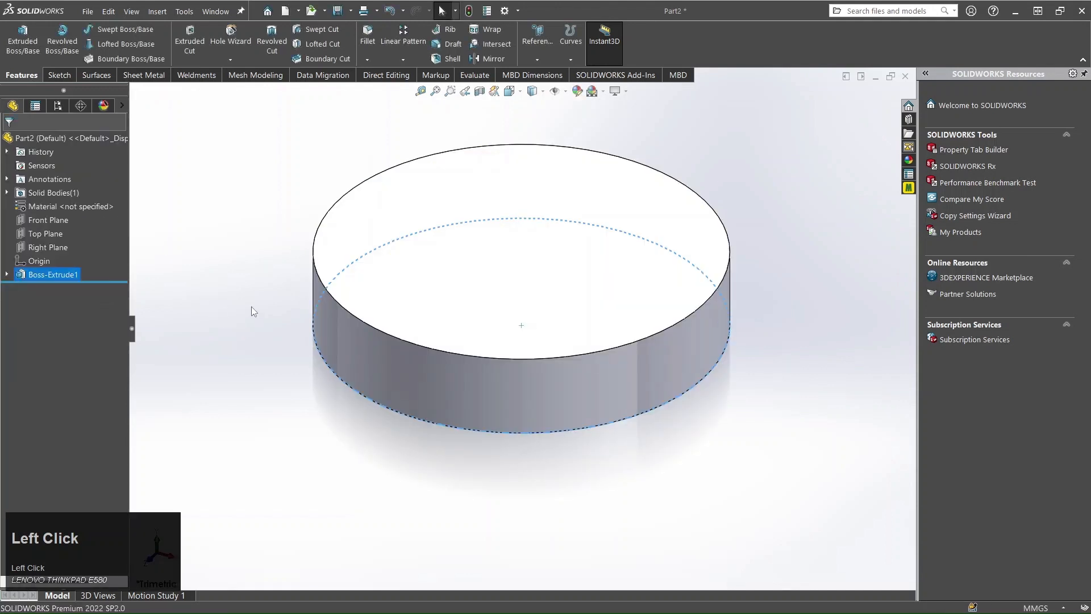
left_click(251, 306)
Expand the Solid Bodies folder and examine the disc's solid body and the extrude feature that forms it
middle_click_drag(263, 350, 227, 358)
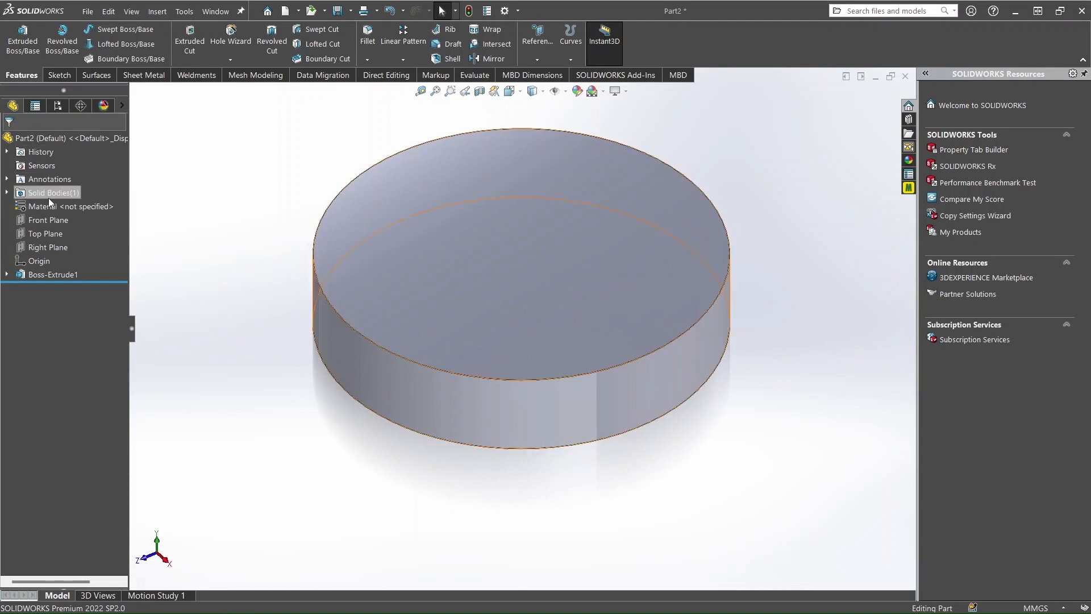
left_click(7, 193)
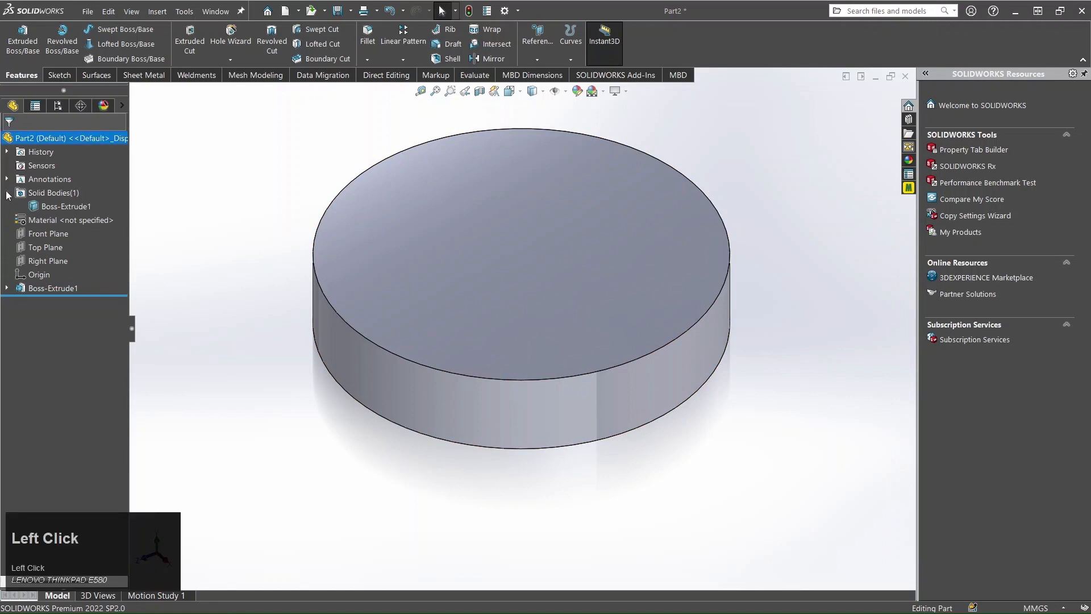
left_click(67, 207)
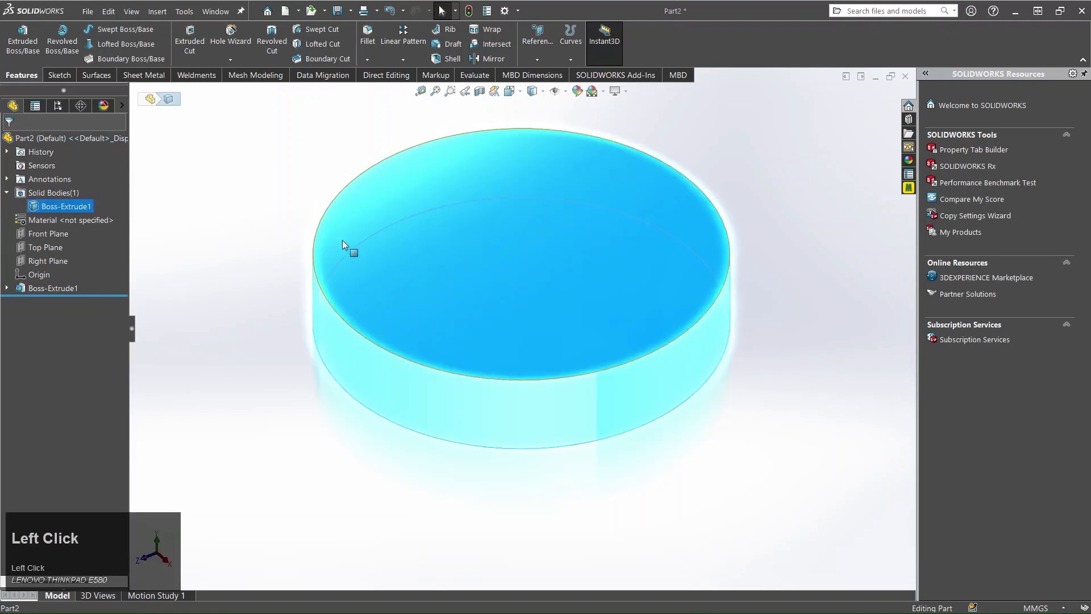
left_click(216, 247)
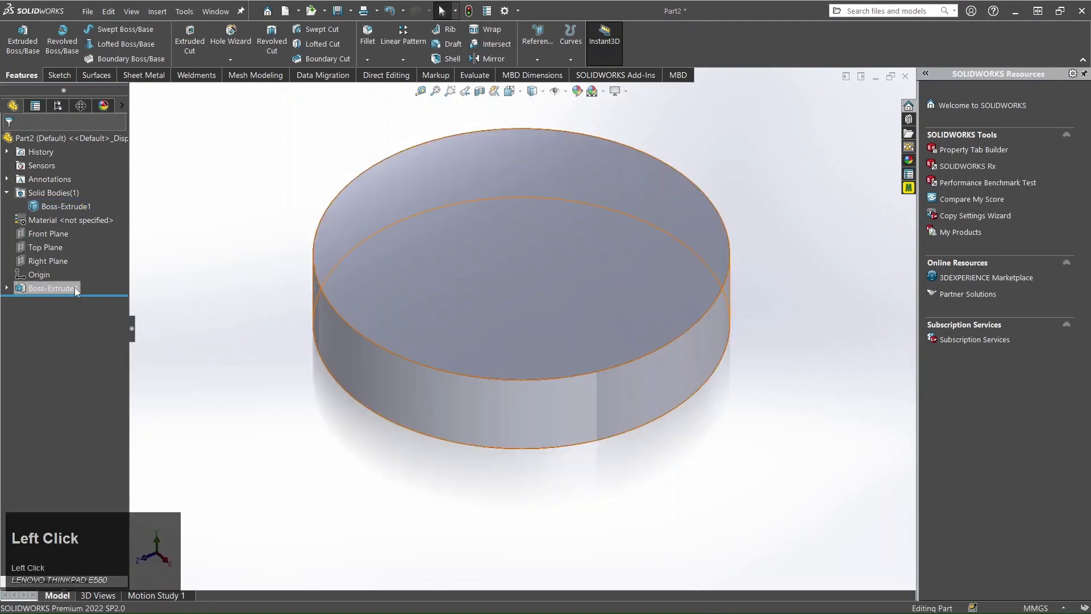
left_click(53, 288)
left_click(193, 258)
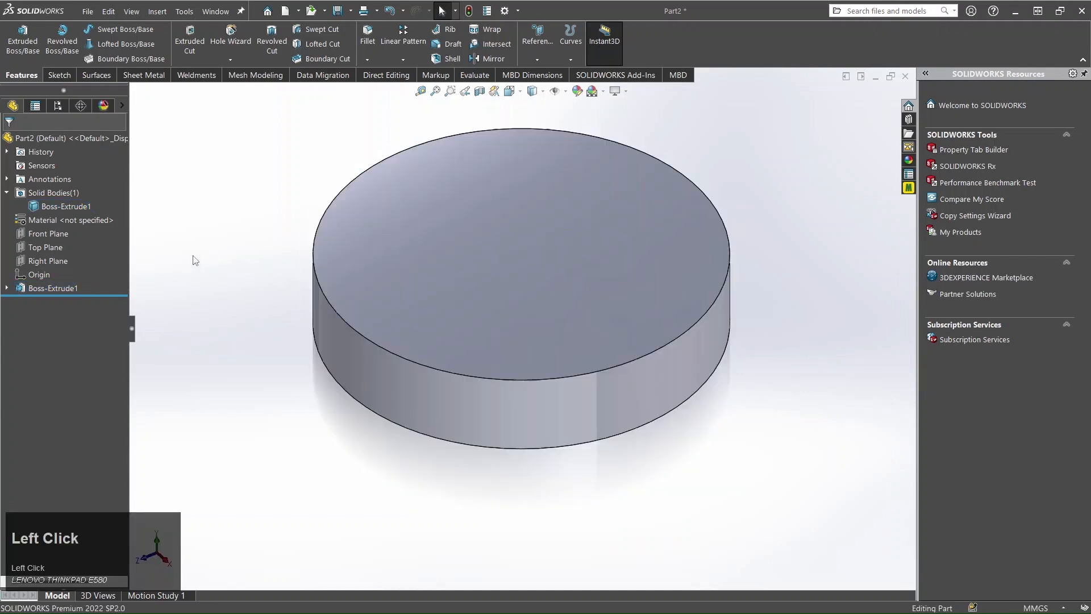
Expand the extrude feature to show its underlying sketch, and examine the dimensions of both the feature and the sketch
left_click(8, 288)
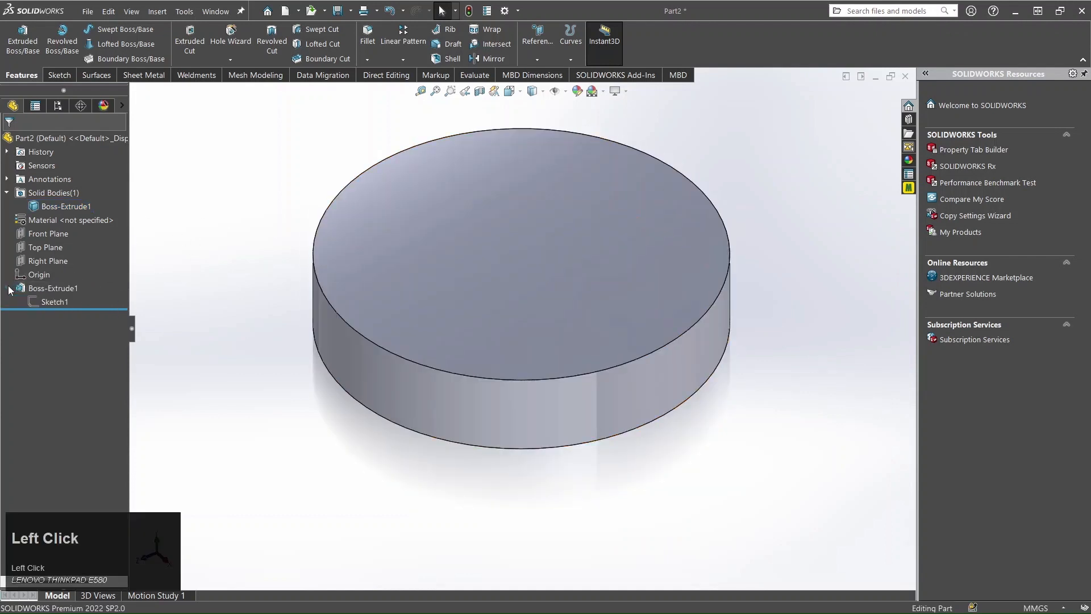
left_click(52, 289)
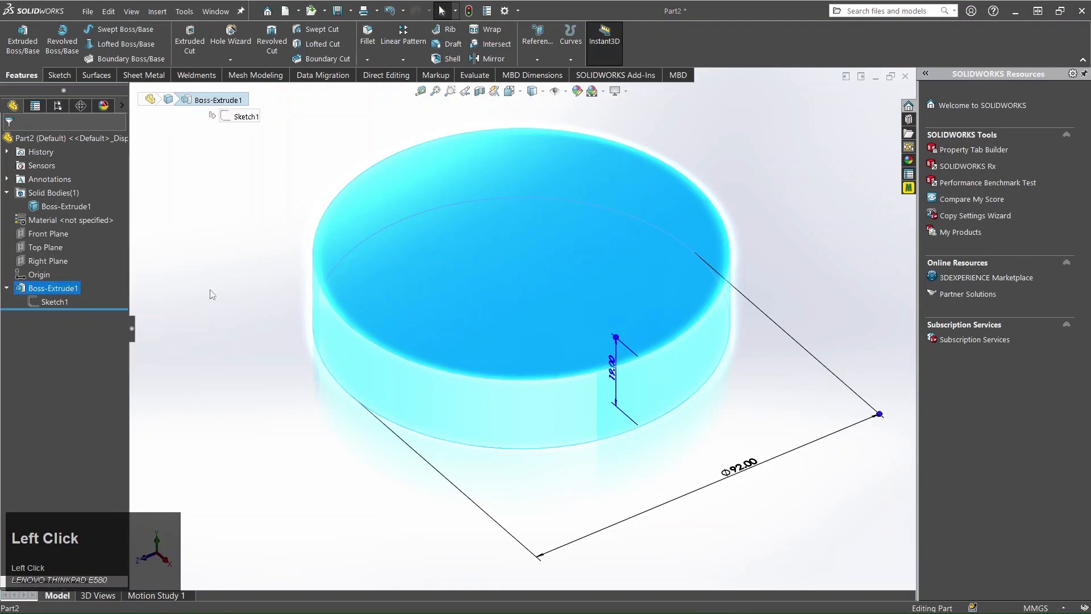
left_click(215, 290)
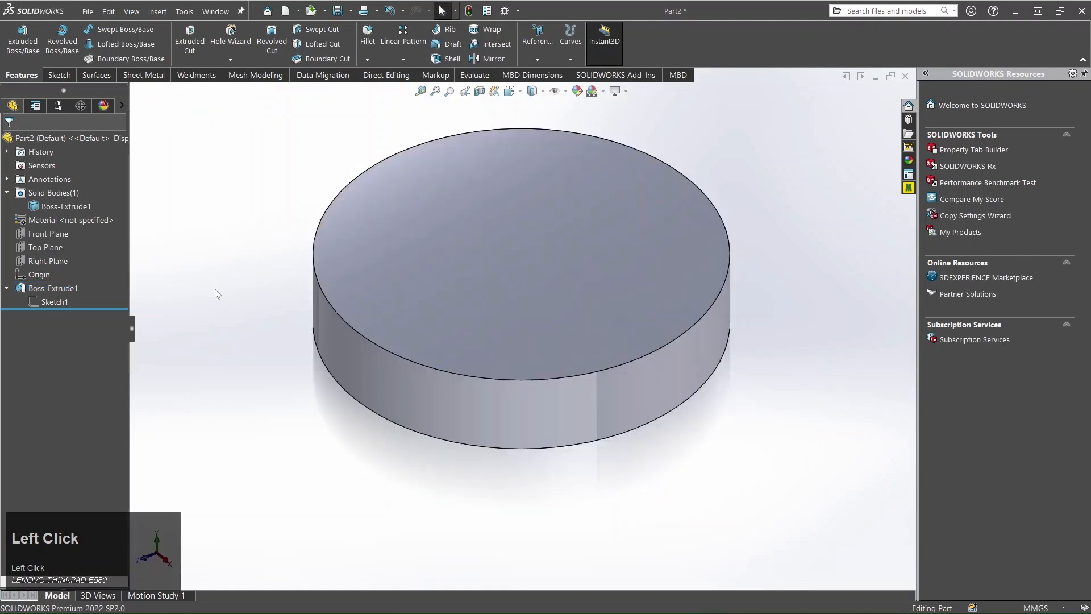
left_click(42, 300)
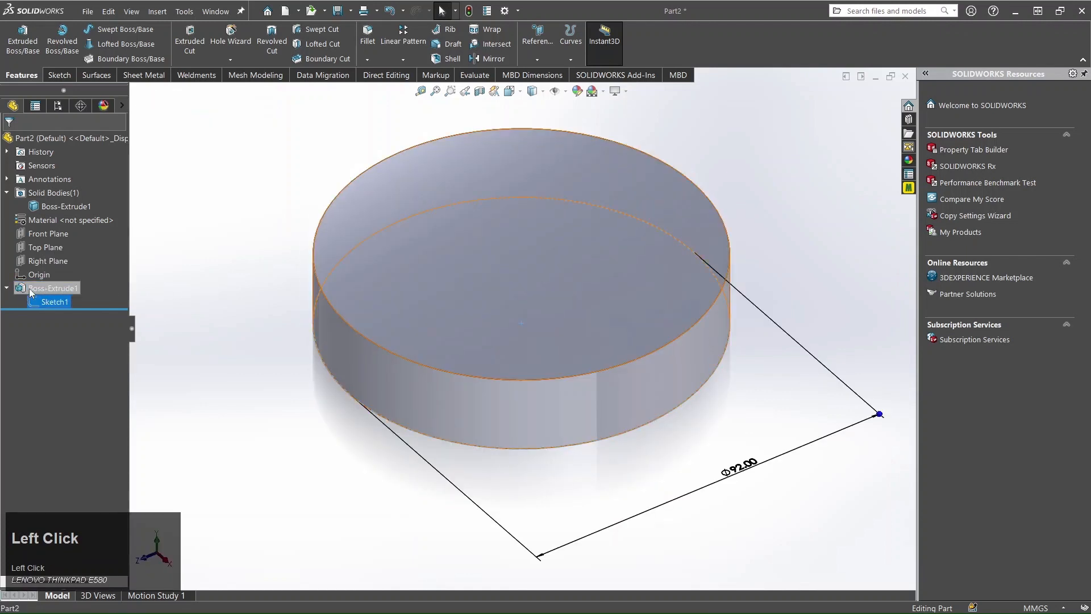
left_click(29, 288)
left_click(152, 287)
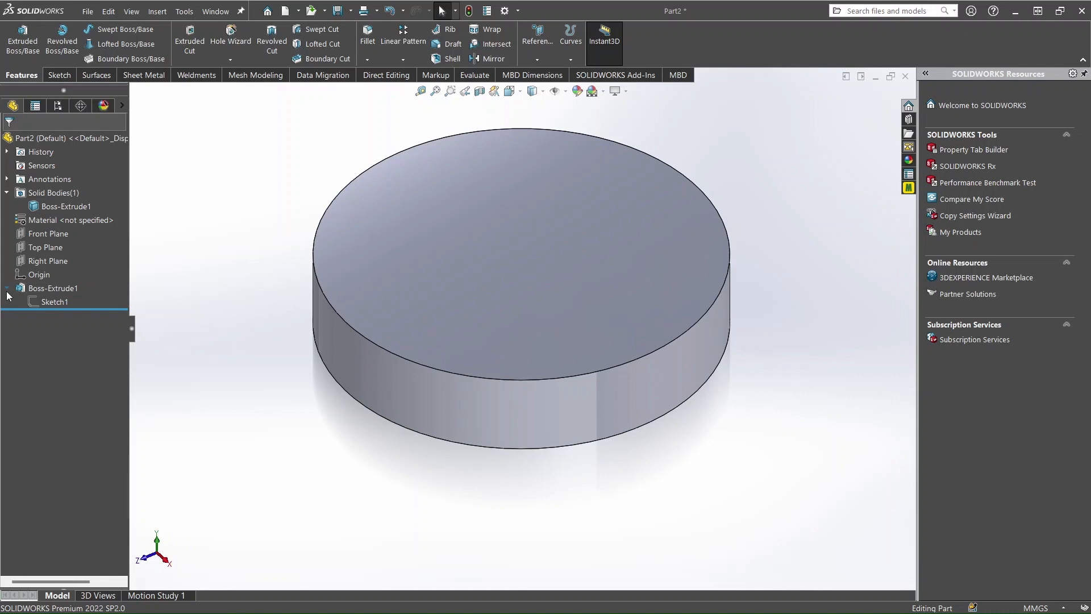
left_click(49, 288)
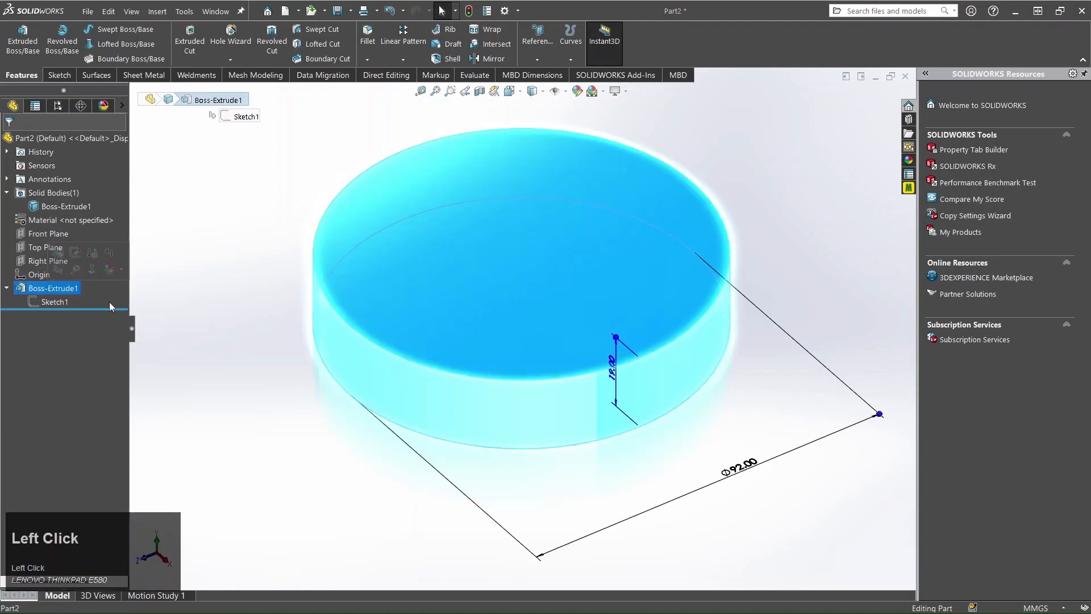
Clear the feature selection and collapse the disc's extrude feature in the feature tree
left_click(198, 286)
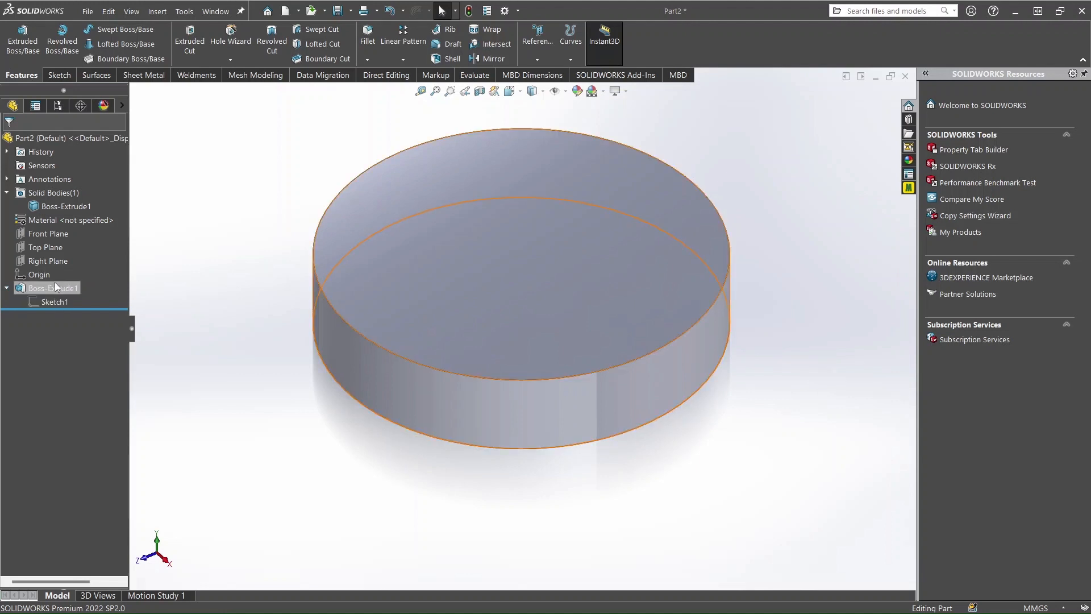
left_click(7, 288)
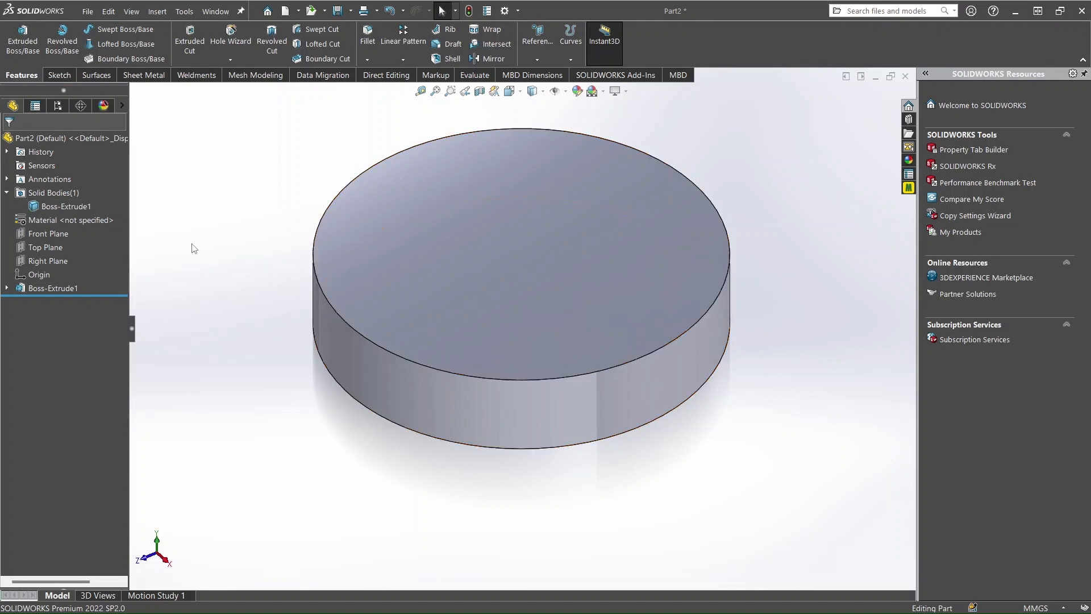
left_click(228, 292)
Shell the disc with a 2 mm wall thickness, removing its top face
scroll(228, 292, "up", 4)
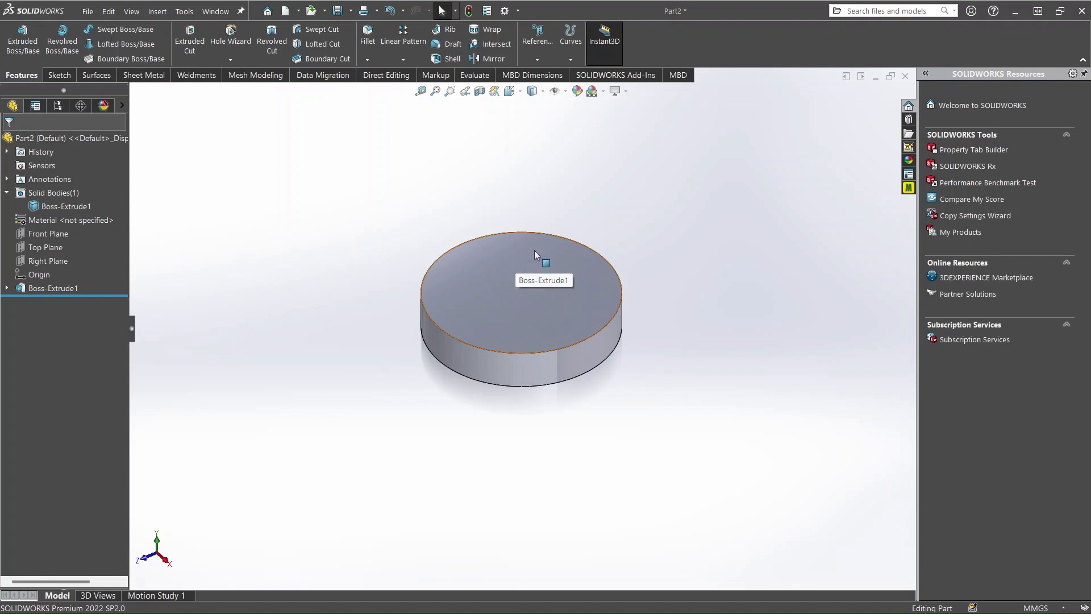
scroll(573, 305, "down", 2)
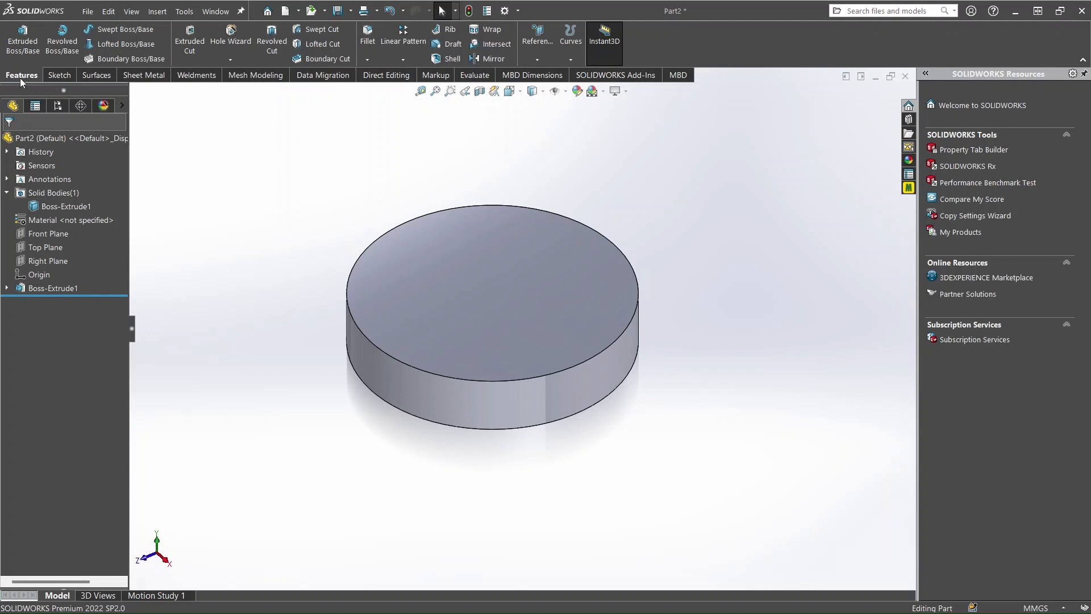
scroll(448, 59, "down", 1)
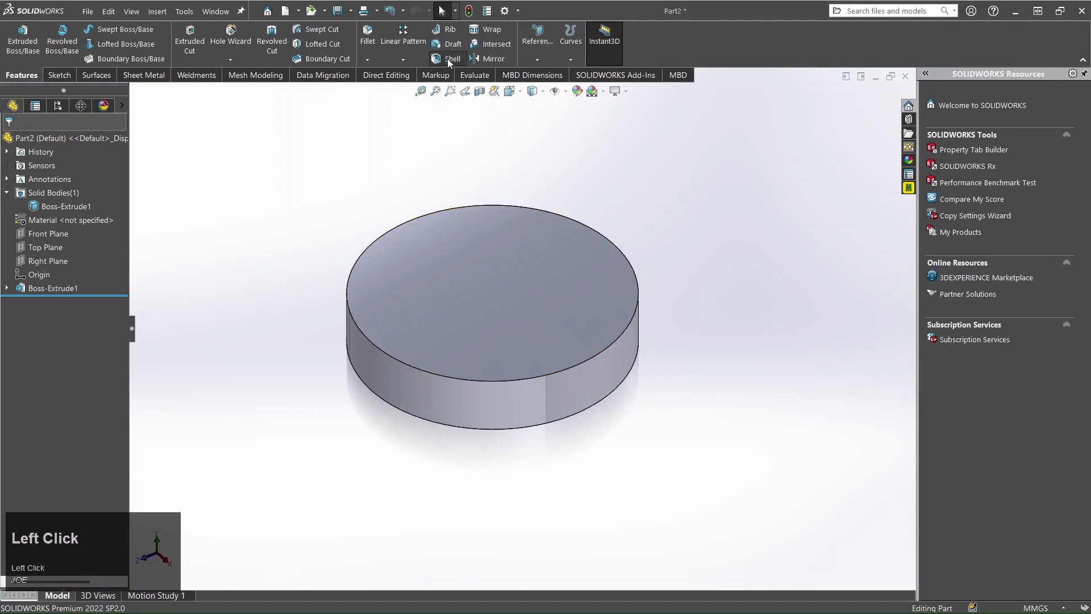
left_click(448, 59)
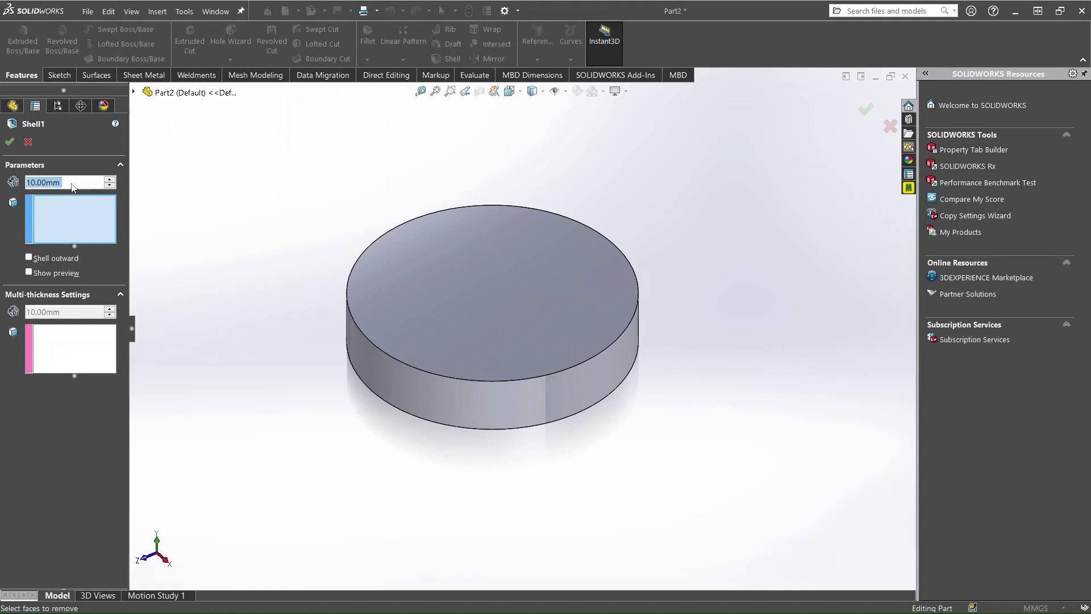
type("2")
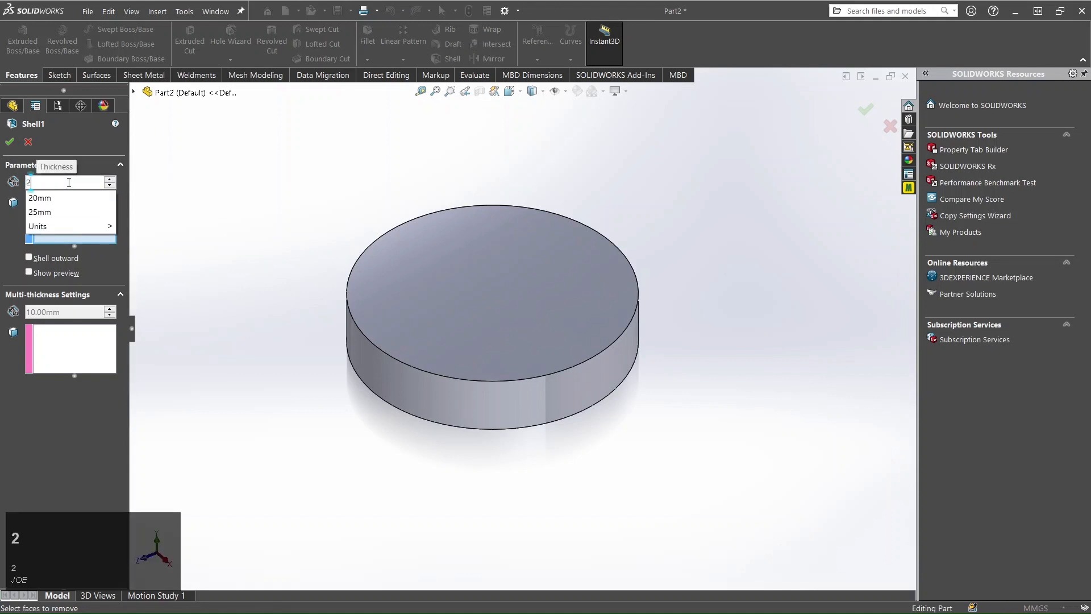
key("Return")
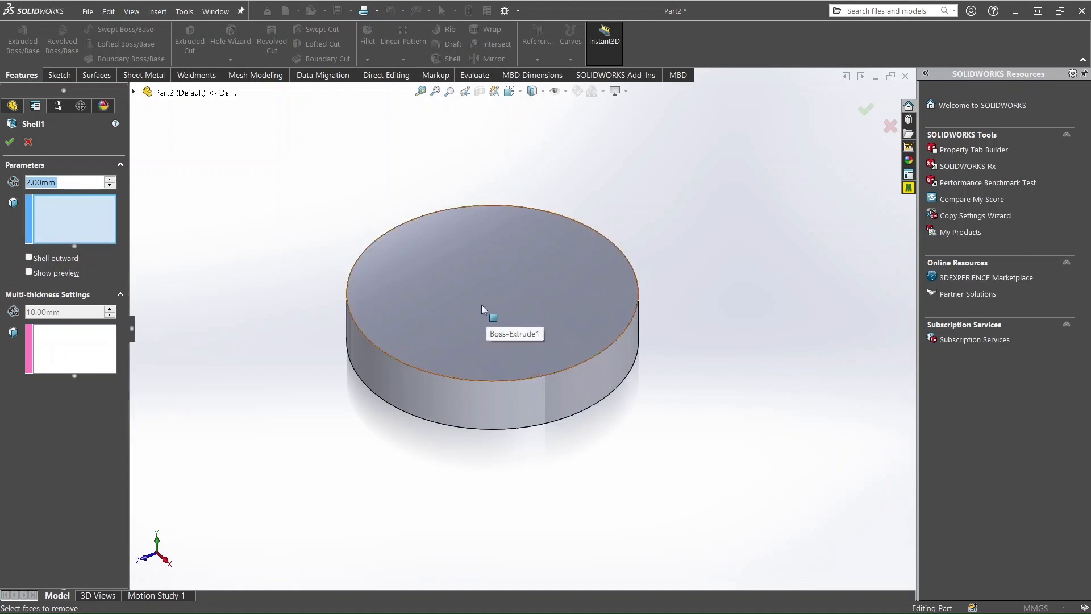
left_click(69, 219)
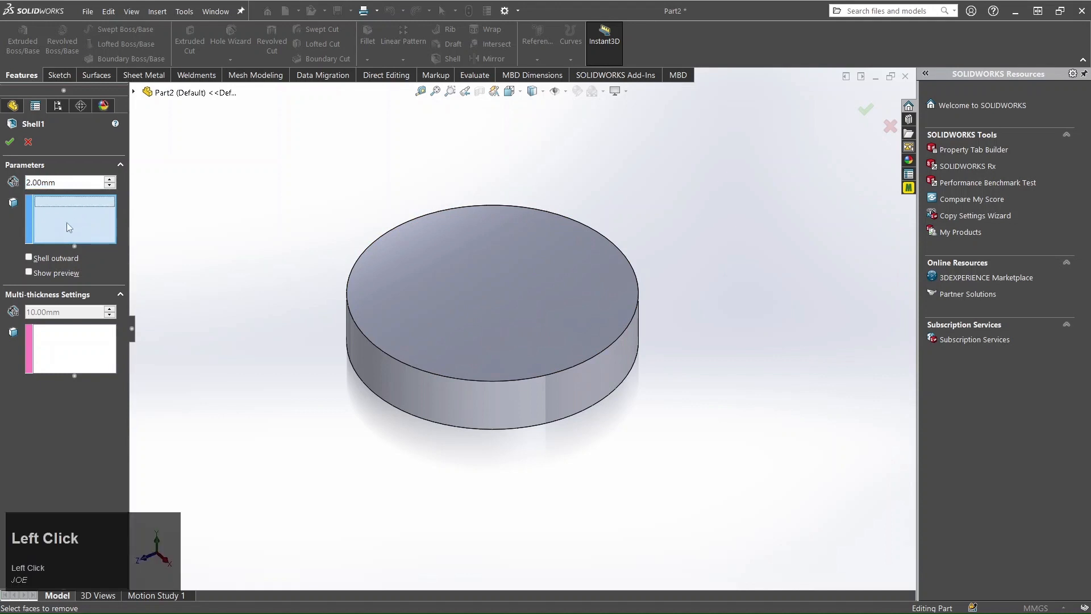
left_click(74, 219)
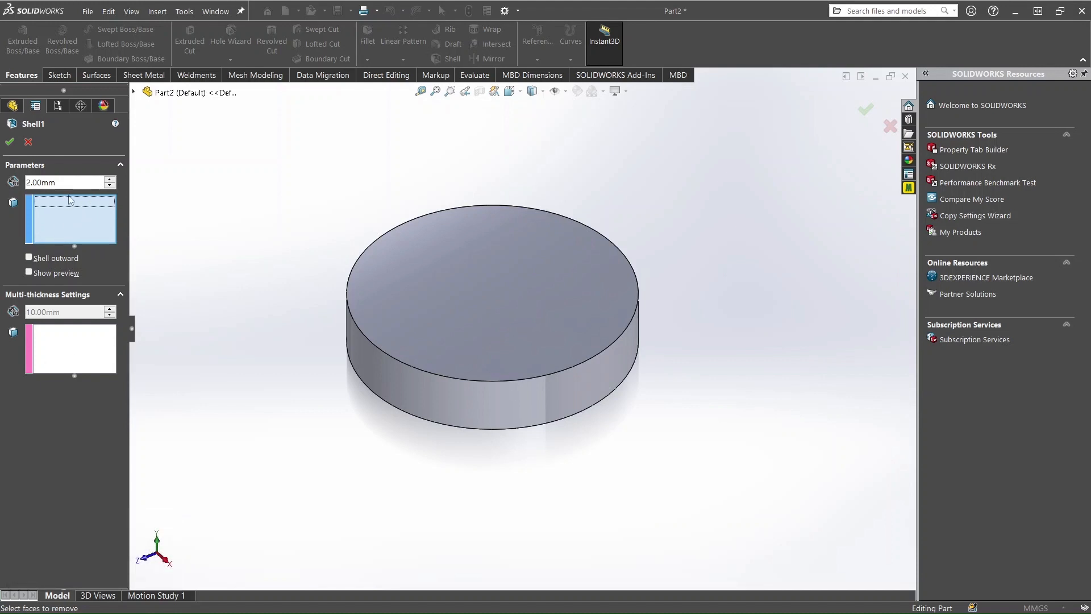
left_click(67, 348)
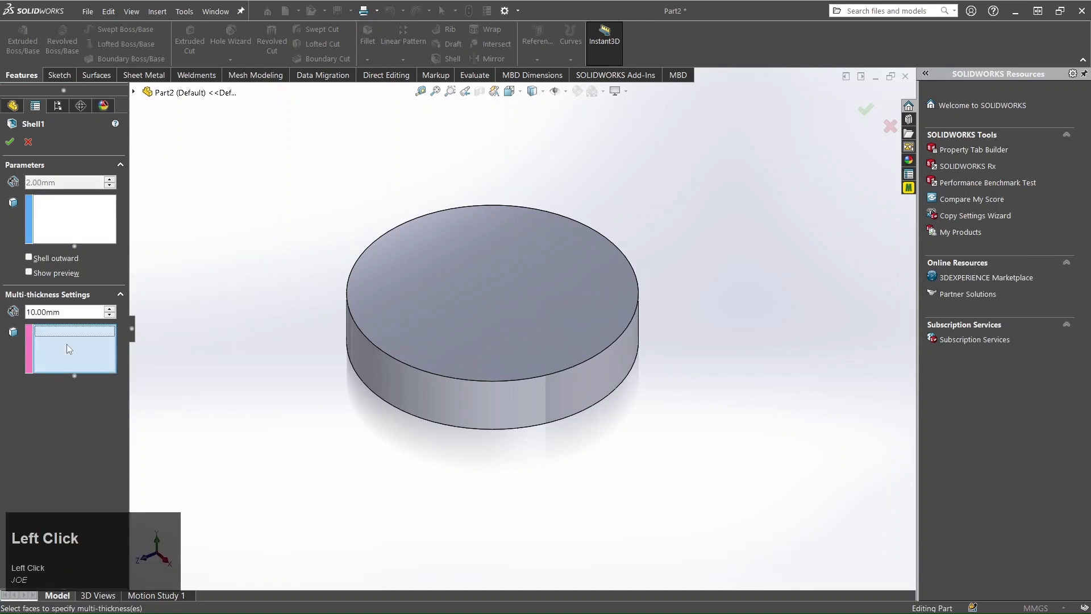
left_click(79, 218)
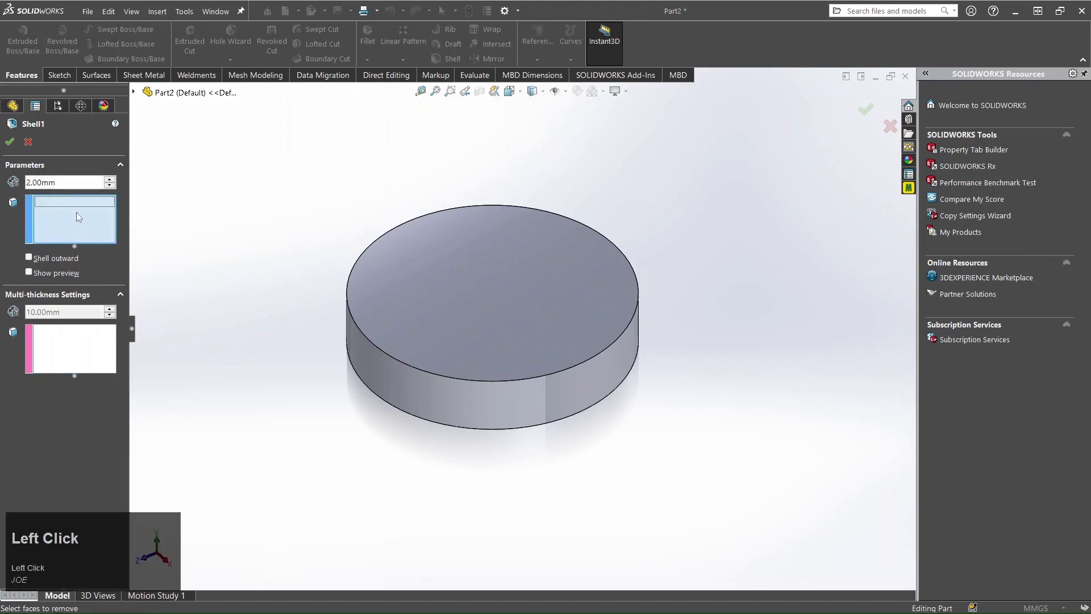
left_click(494, 302)
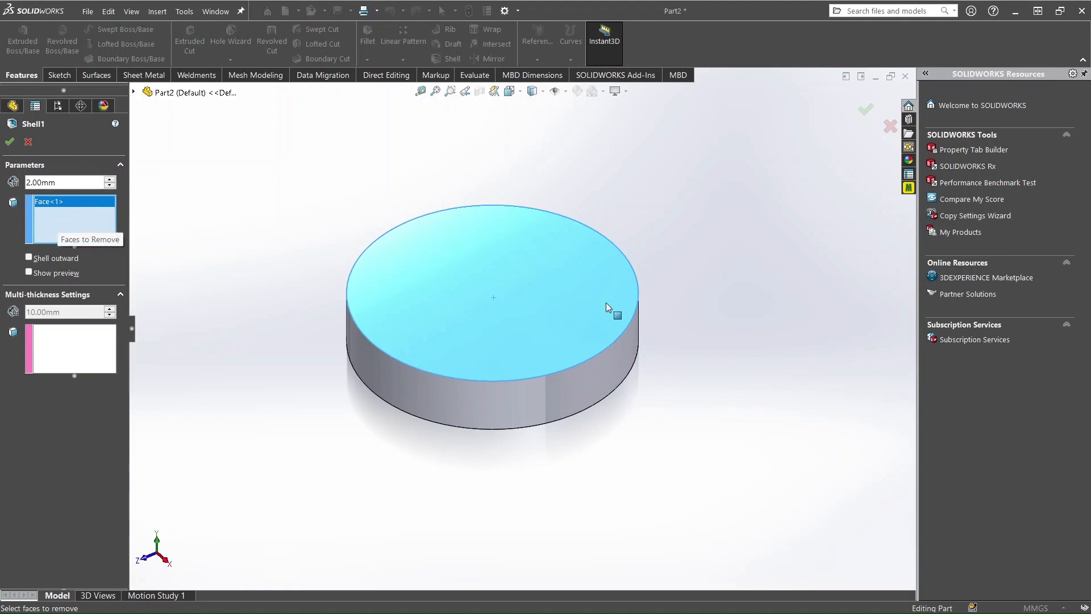
left_click(10, 142)
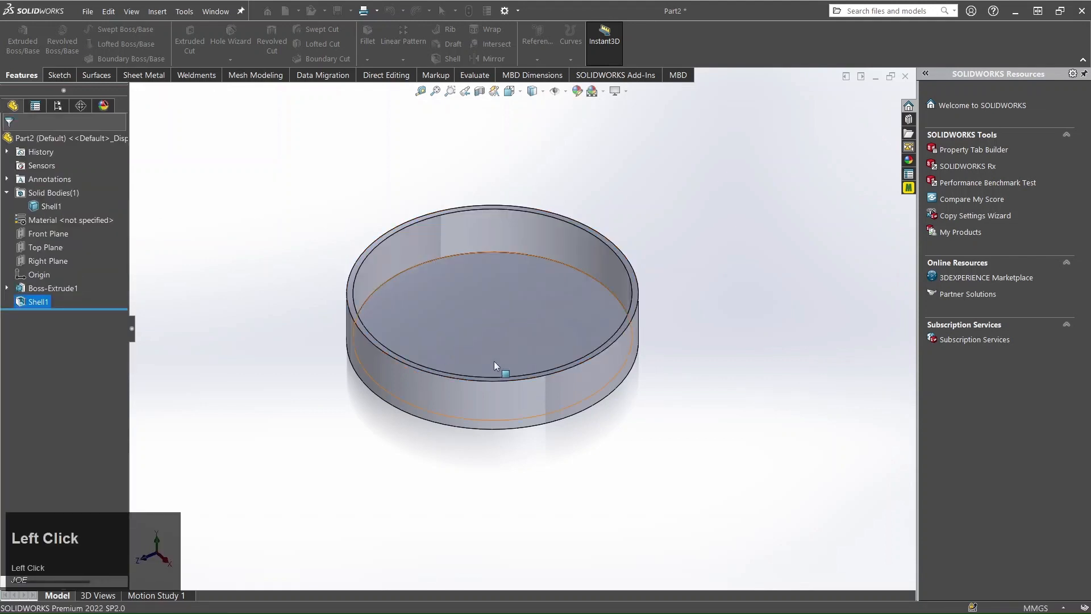
Examine the shelled part's rim, inner wall and floor up close and from several angles
mouse_move(487, 439)
middle_mouse_down()
mouse_move(500, 392)
mouse_move(536, 445)
mouse_move(411, 434)
mouse_move(445, 287)
mouse_move(433, 382)
mouse_move(487, 432)
middle_mouse_up()
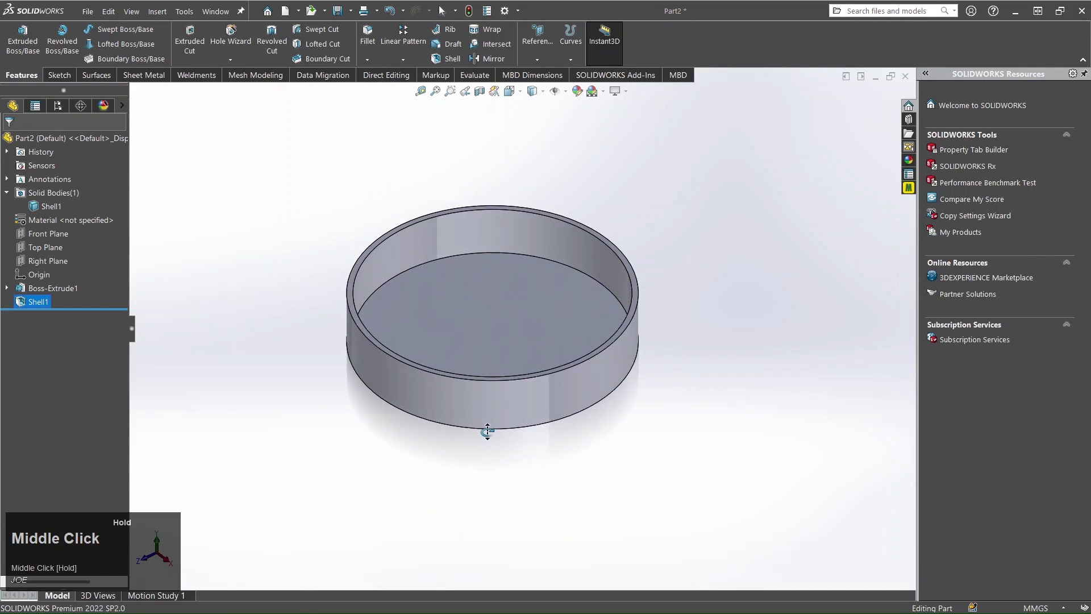
scroll(574, 205, "down", 4)
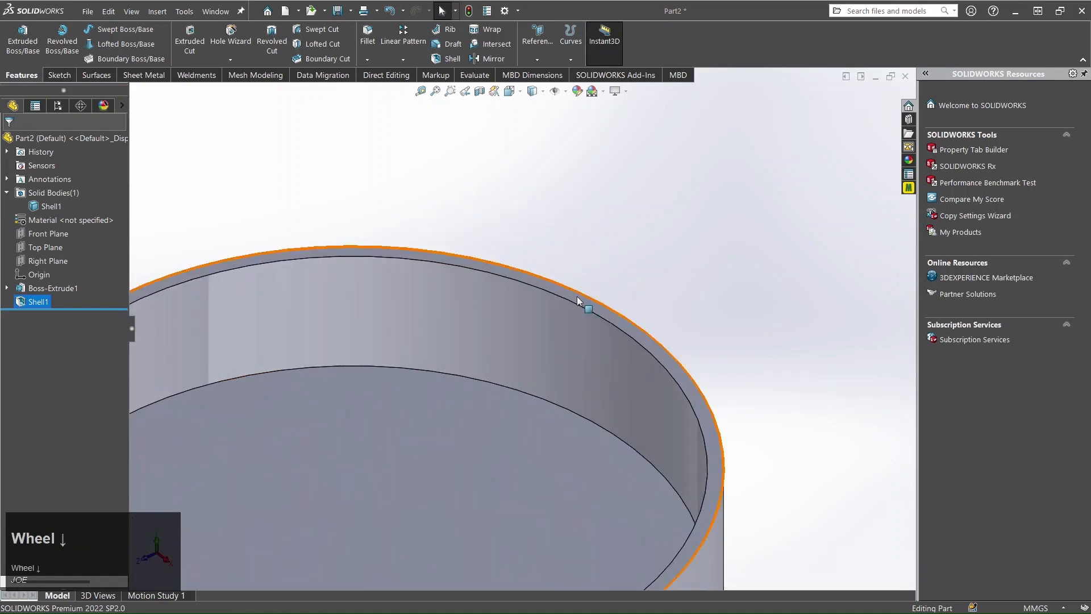
scroll(583, 300, "up", 4)
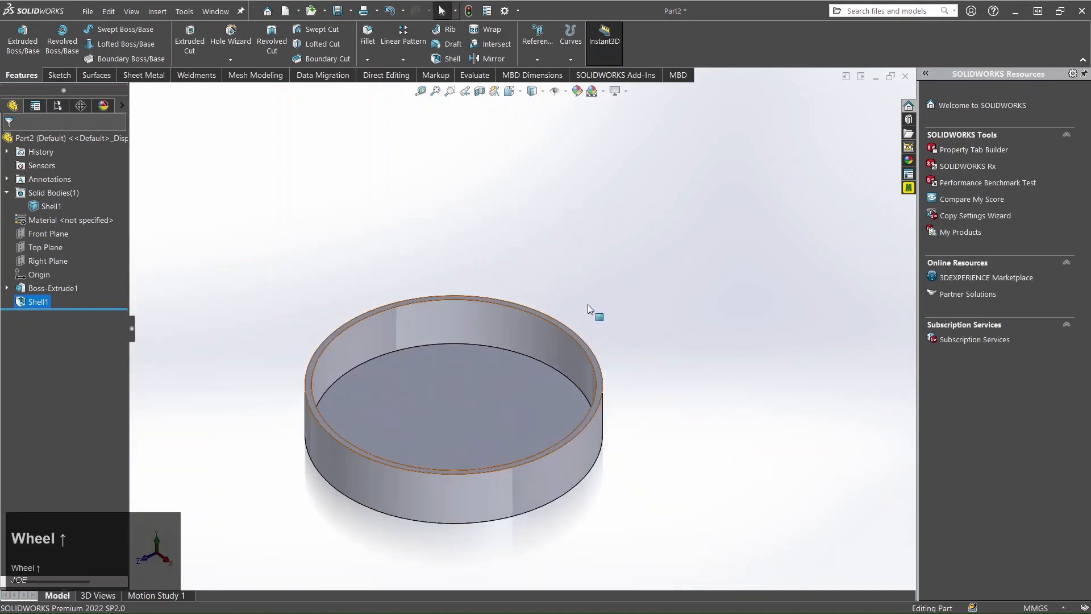
scroll(587, 304, "up", 2)
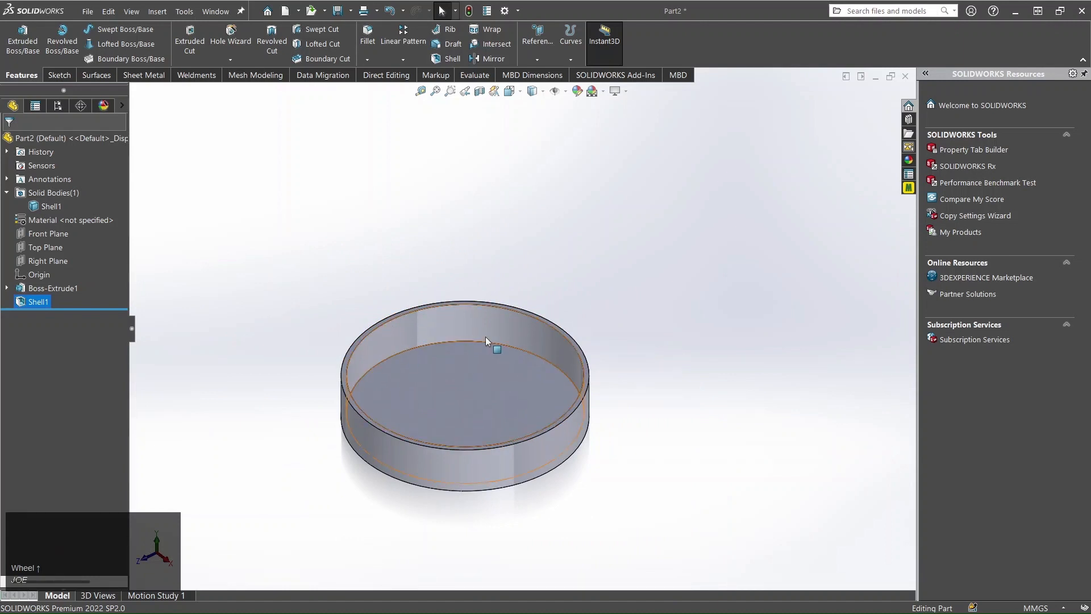
middle_click_drag(244, 343, 294, 341)
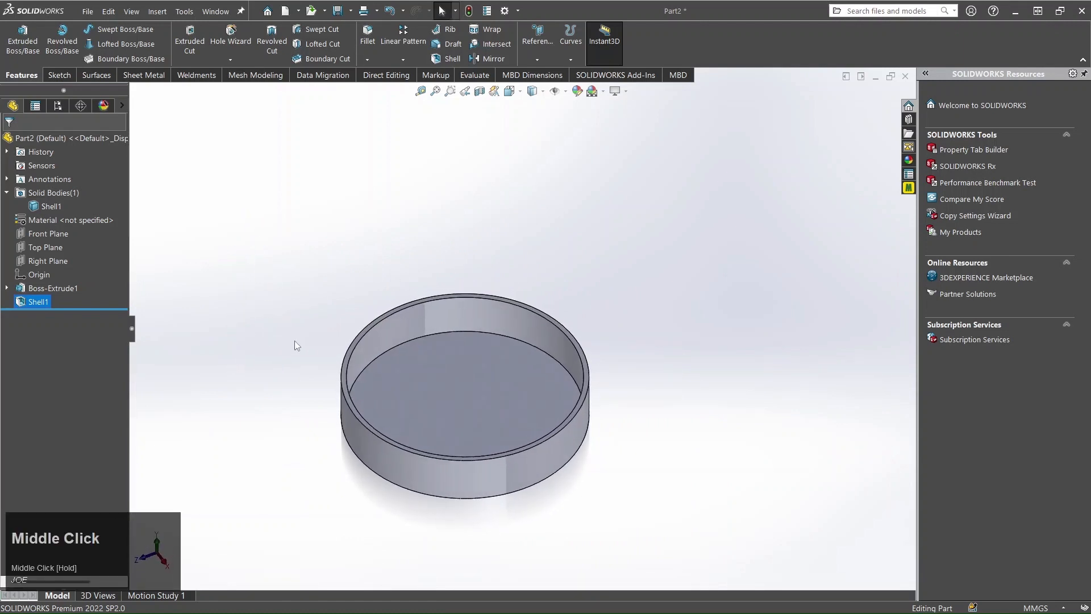
middle_click_drag(305, 394, 252, 296)
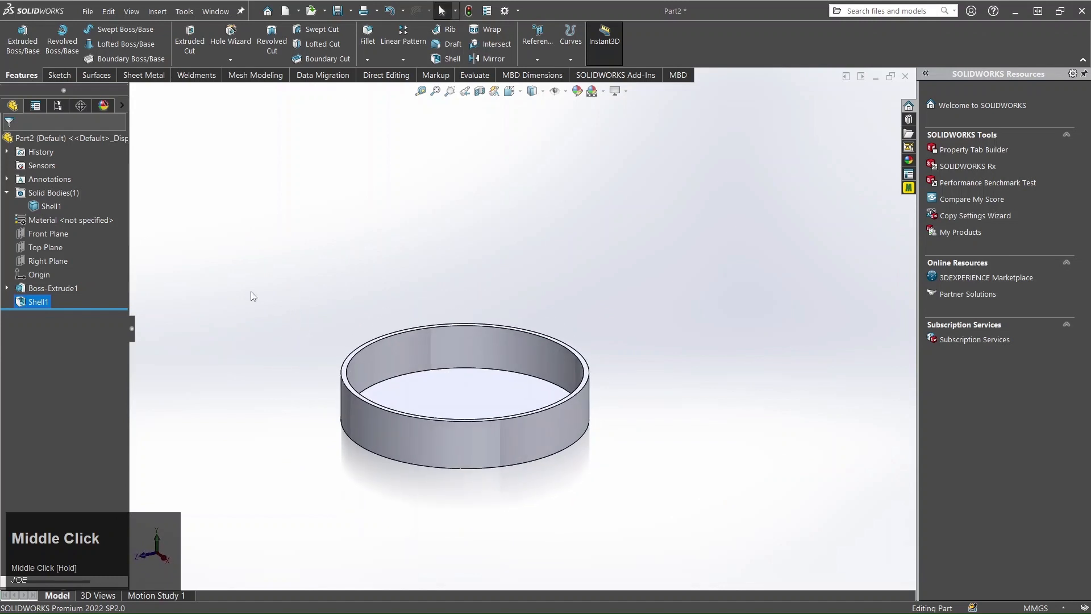
left_click(250, 291)
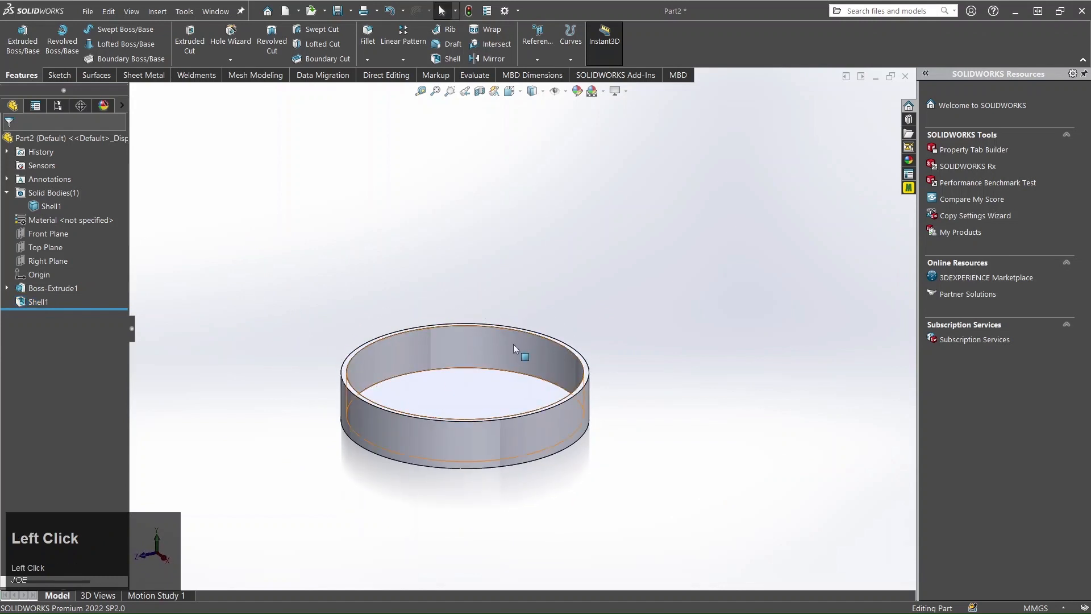
middle_click_drag(509, 347, 486, 390)
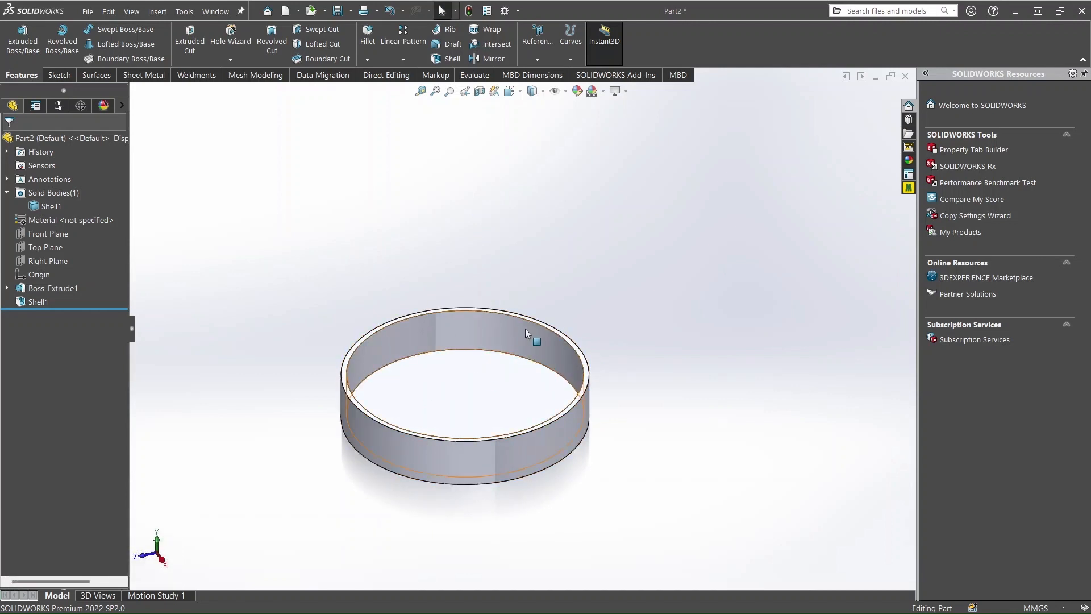
middle_click_drag(482, 361, 427, 378)
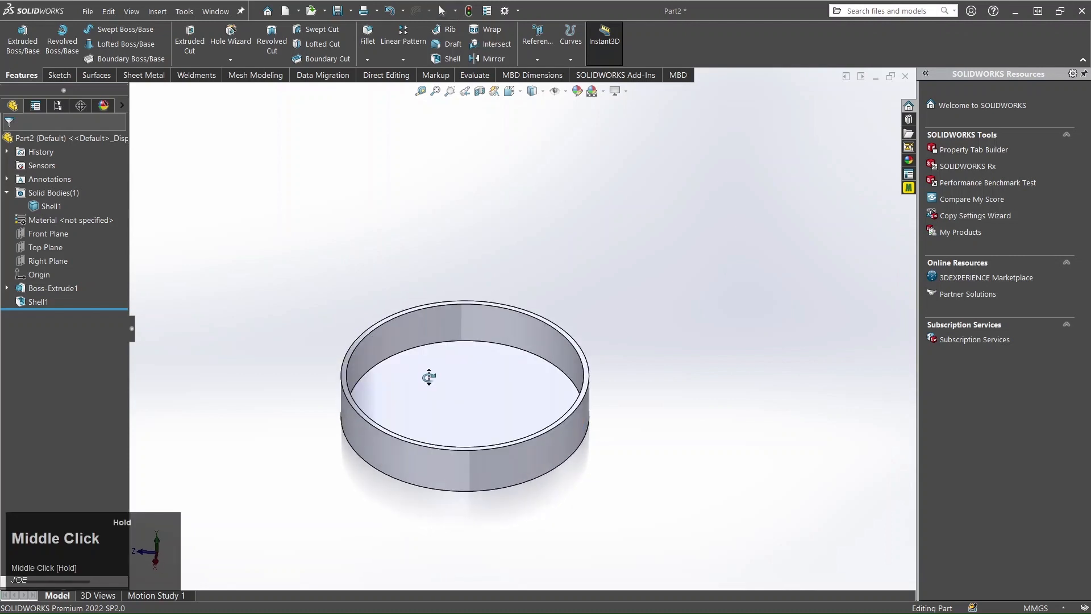
scroll(435, 377, "up", 3)
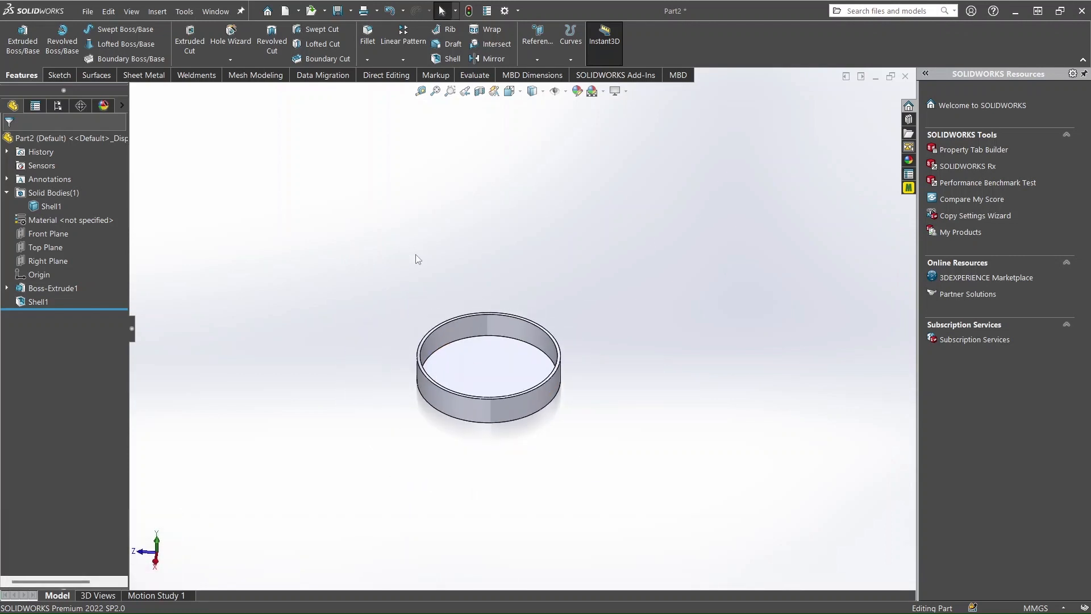
scroll(1071, 269, "down", 1)
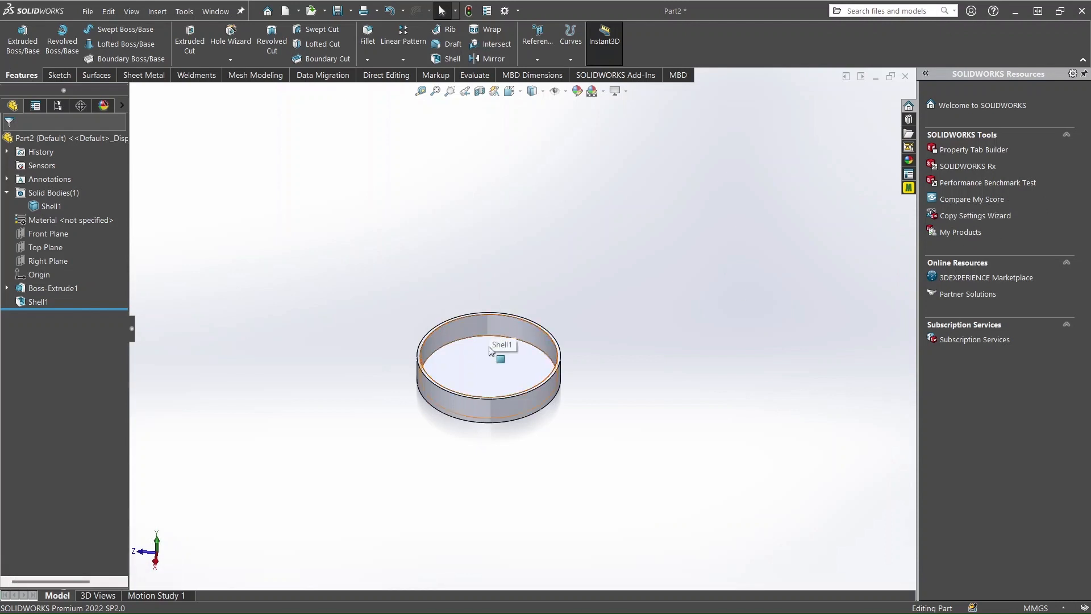
mouse_move(549, 274)
middle_mouse_down()
mouse_move(544, 325)
mouse_move(528, 243)
mouse_move(516, 258)
mouse_move(518, 292)
mouse_move(550, 236)
mouse_move(545, 215)
mouse_move(542, 264)
middle_mouse_up()
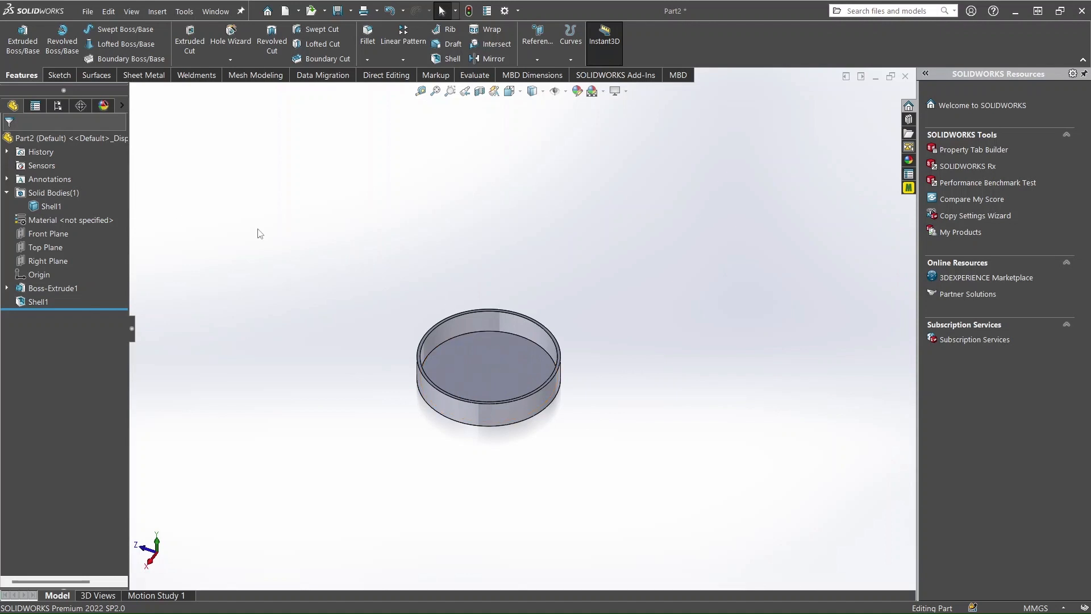
Open a new sketch on the inner floor face of the shelled part
left_click(492, 368)
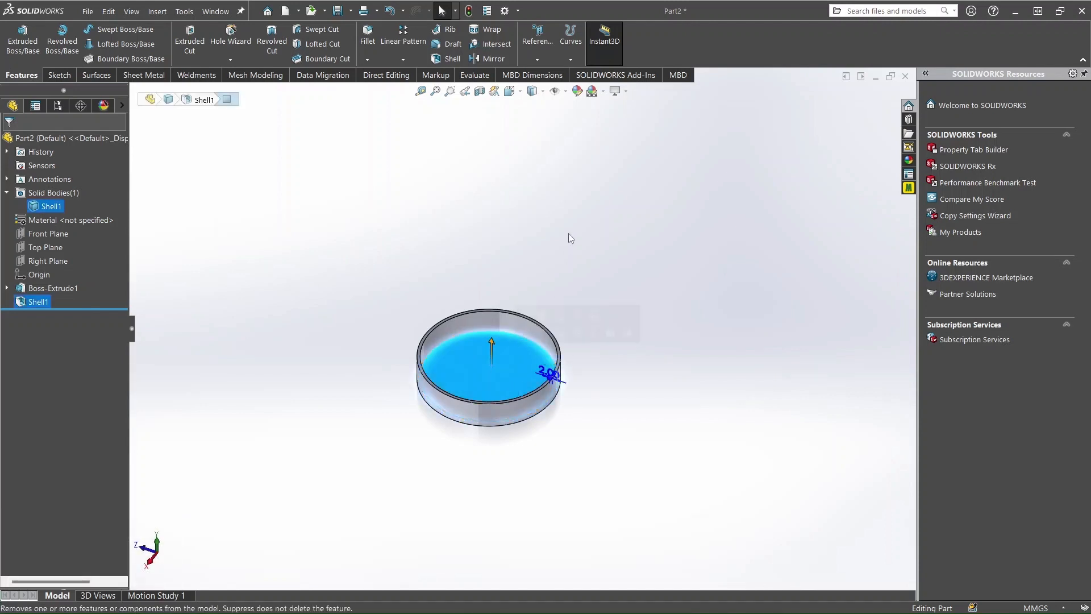
left_click(574, 203)
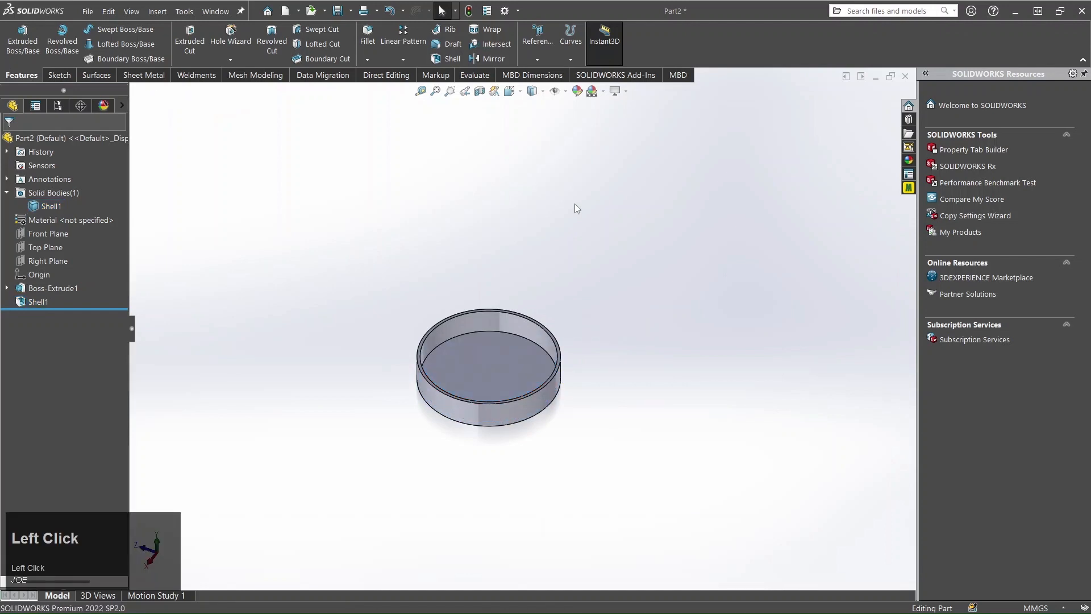
left_click(481, 370)
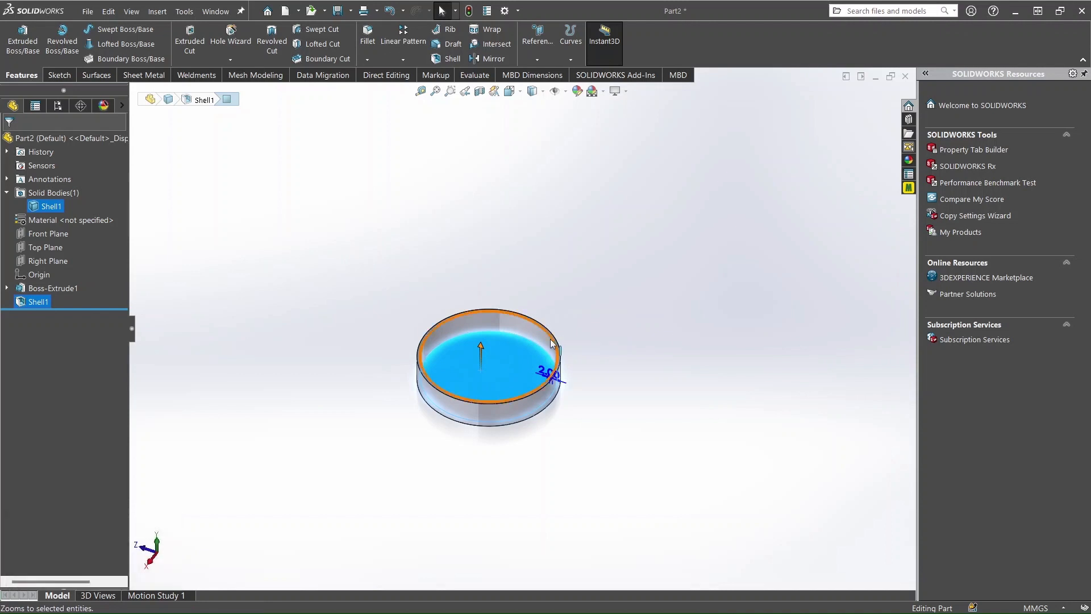
left_click(636, 255)
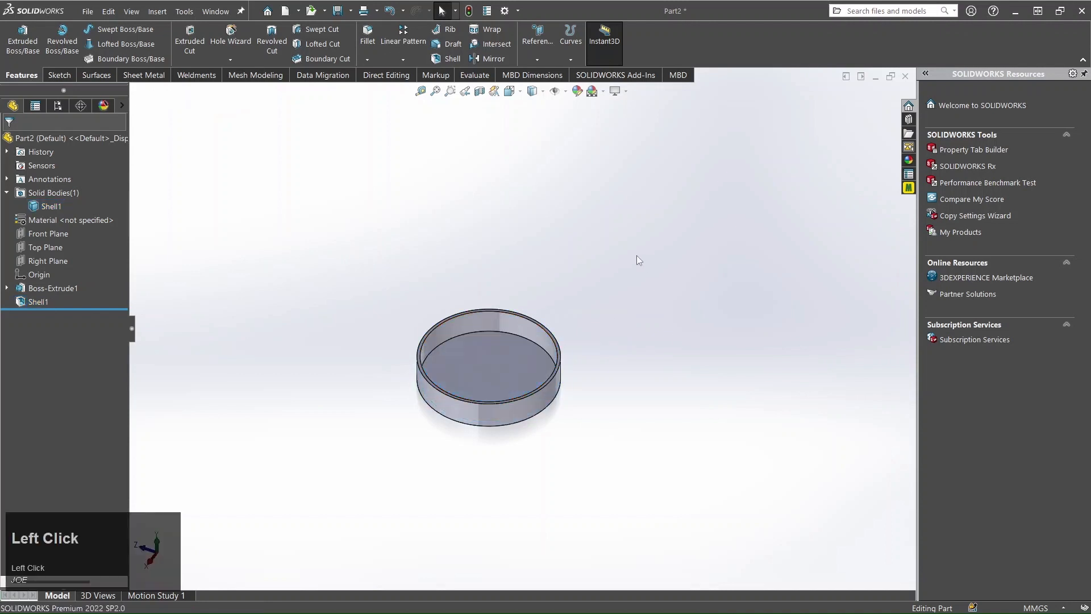
right_click(485, 367)
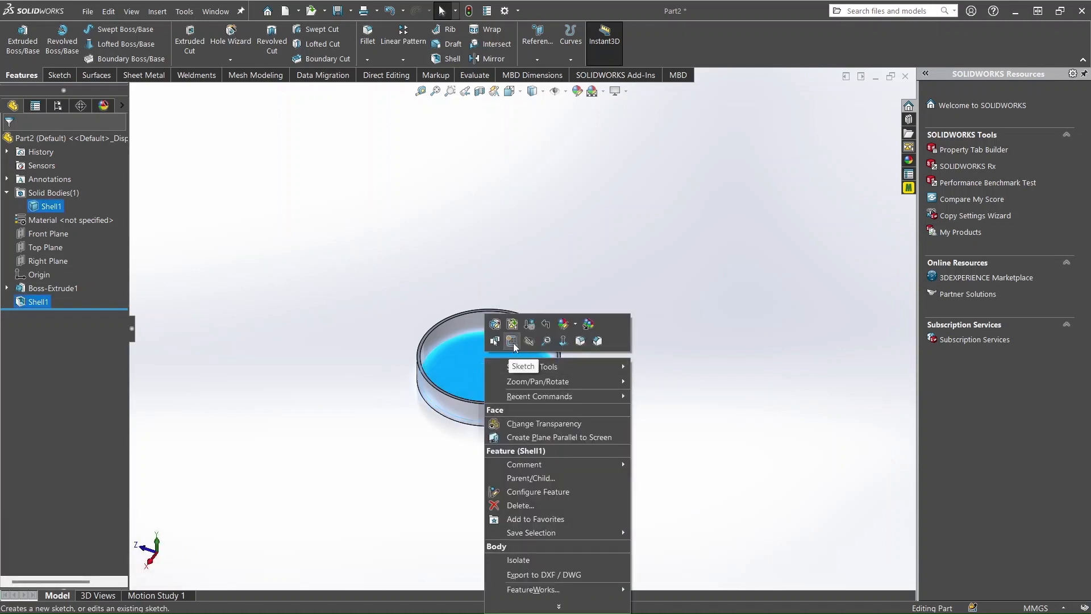
left_click(512, 341)
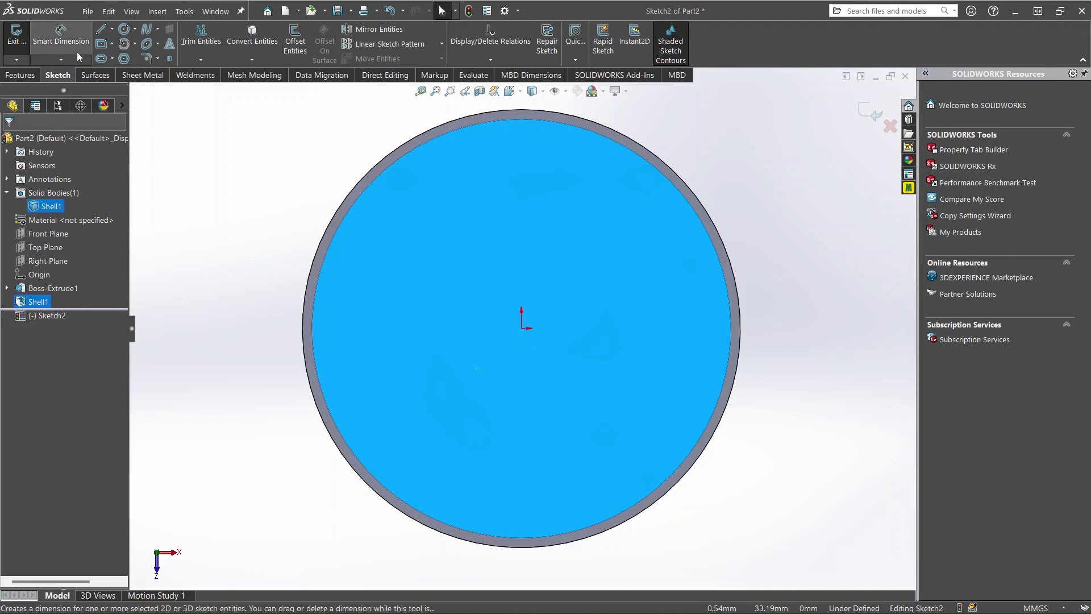
Sketch a center rectangle about 29.7 mm wide and 38 mm high, centred on the origin, on the inner floor
left_click(112, 44)
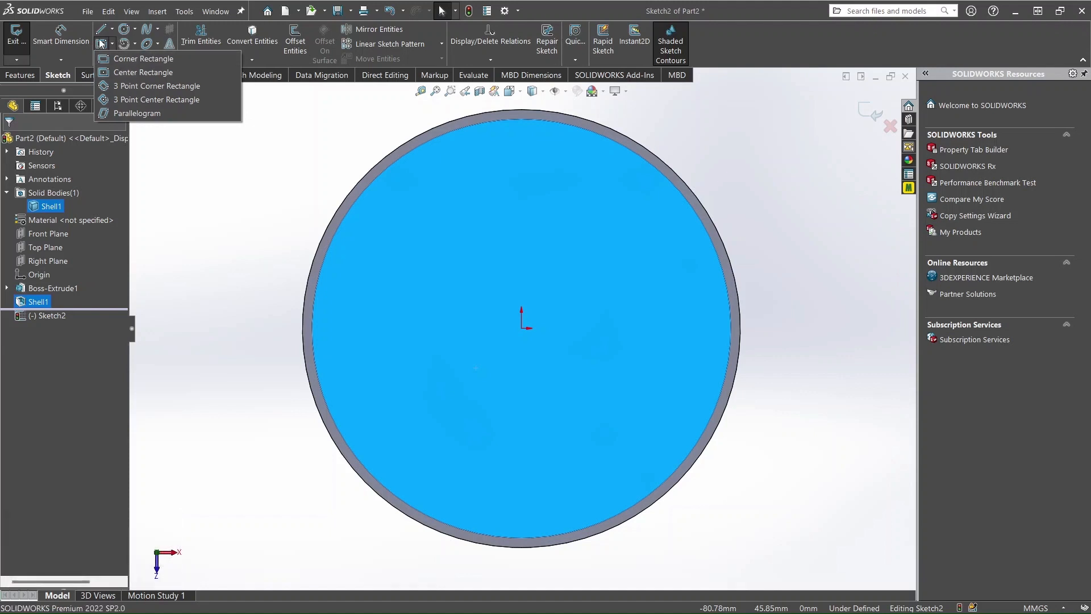
left_click(103, 47)
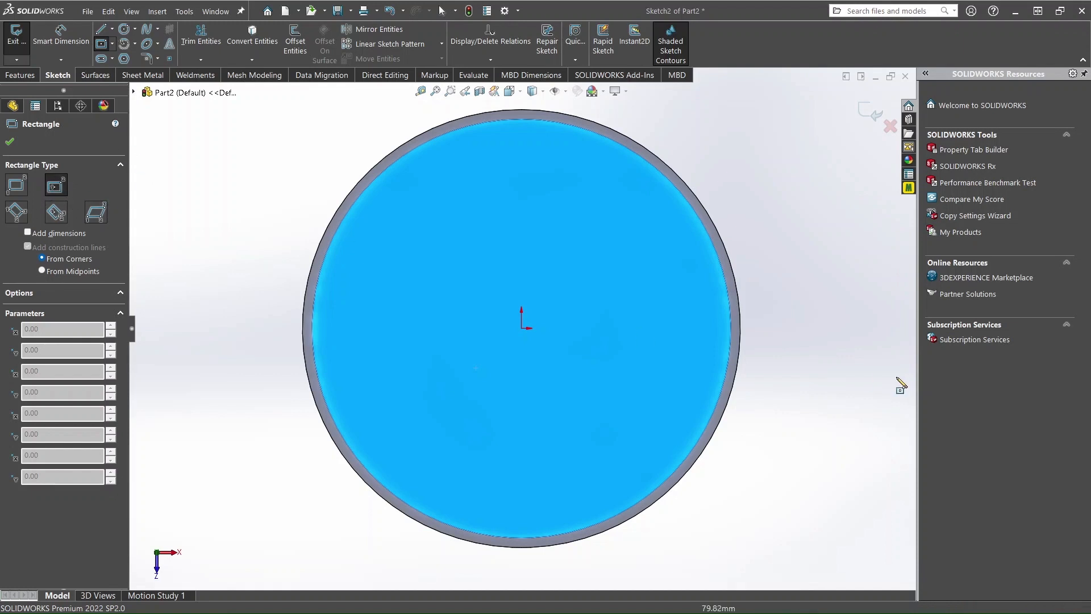
left_click(521, 328)
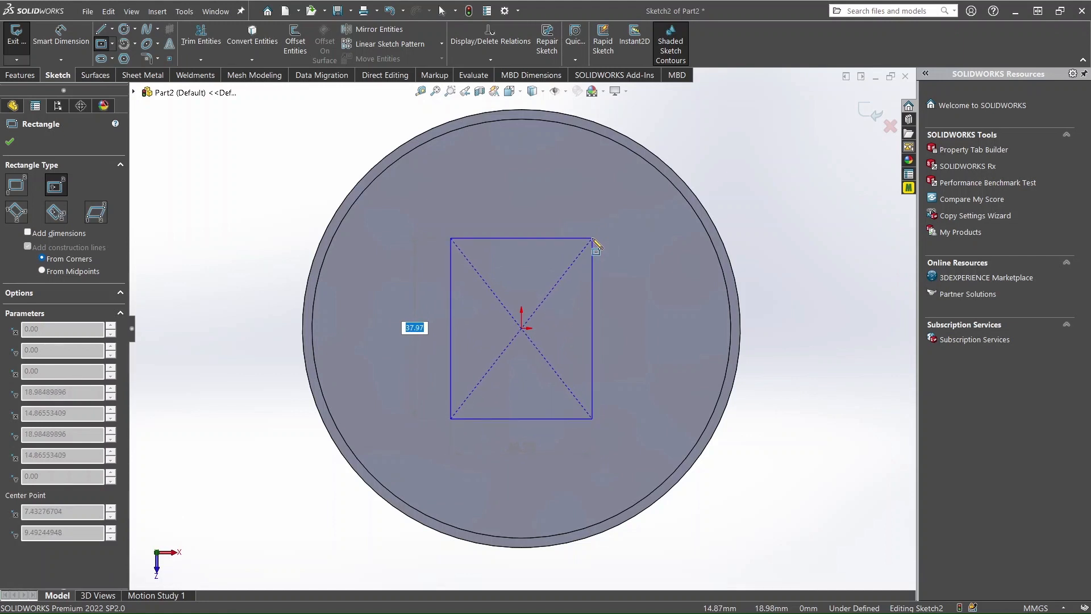
left_click(593, 239)
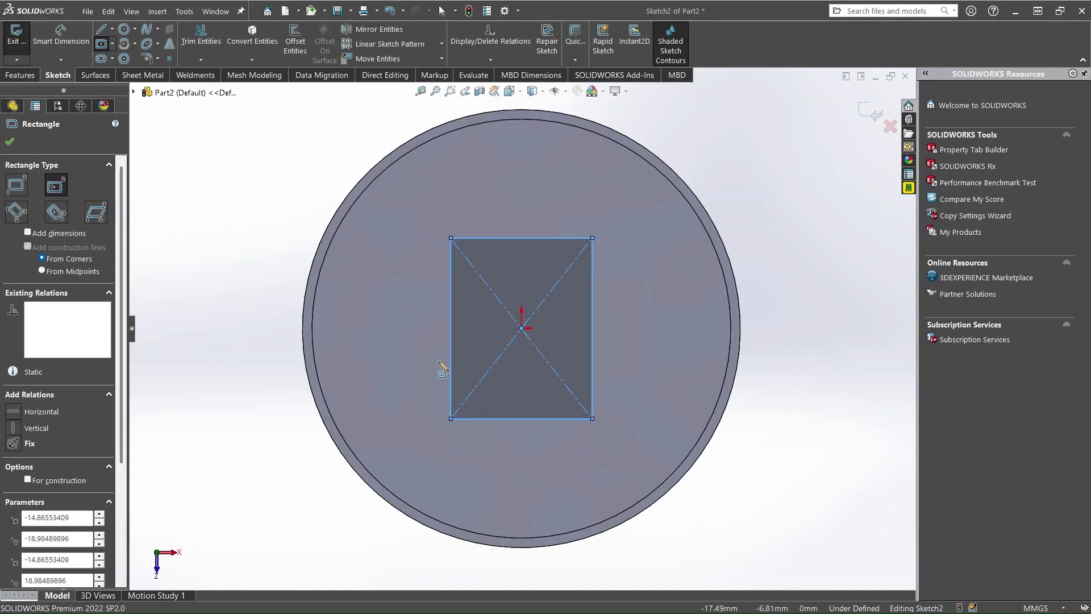
Draw a 3-point arc of about 17.8 mm radius bulging outward between the rectangle's two upper corners
left_click(126, 43)
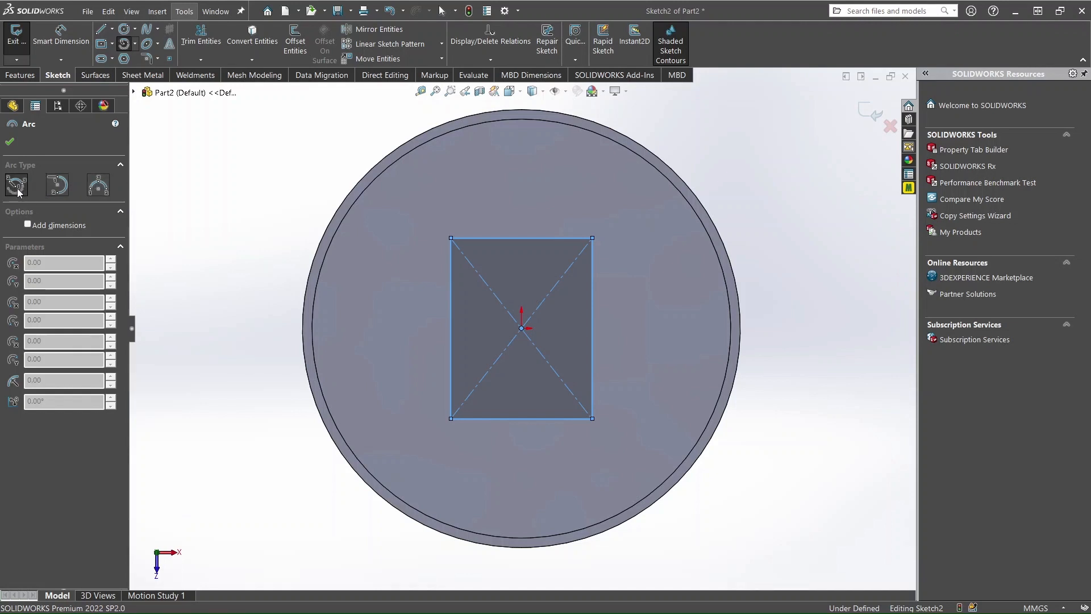
left_click(101, 187)
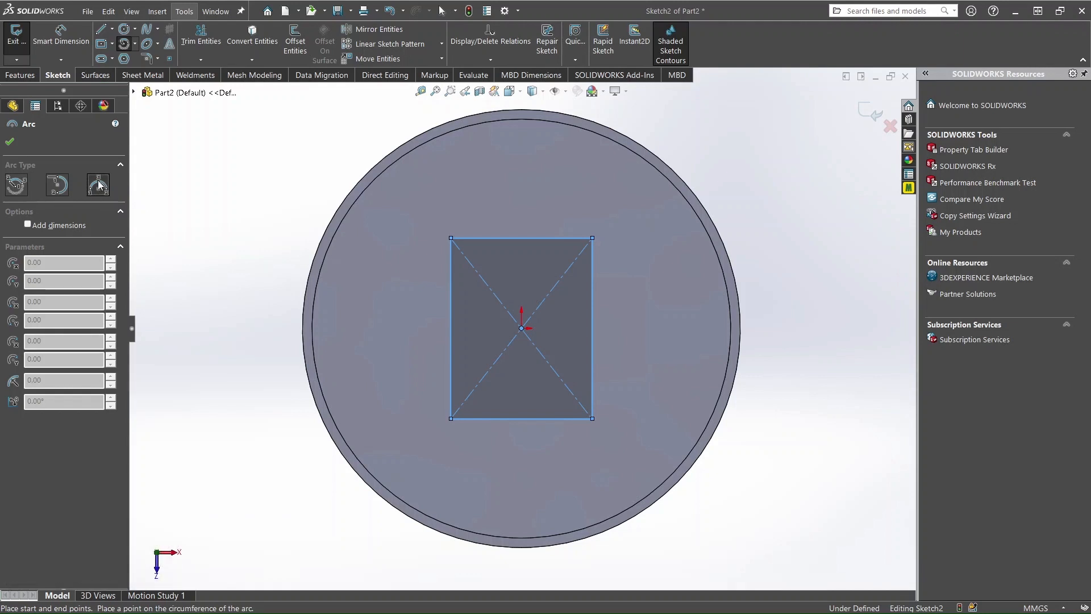
left_click(451, 238)
left_click(593, 238)
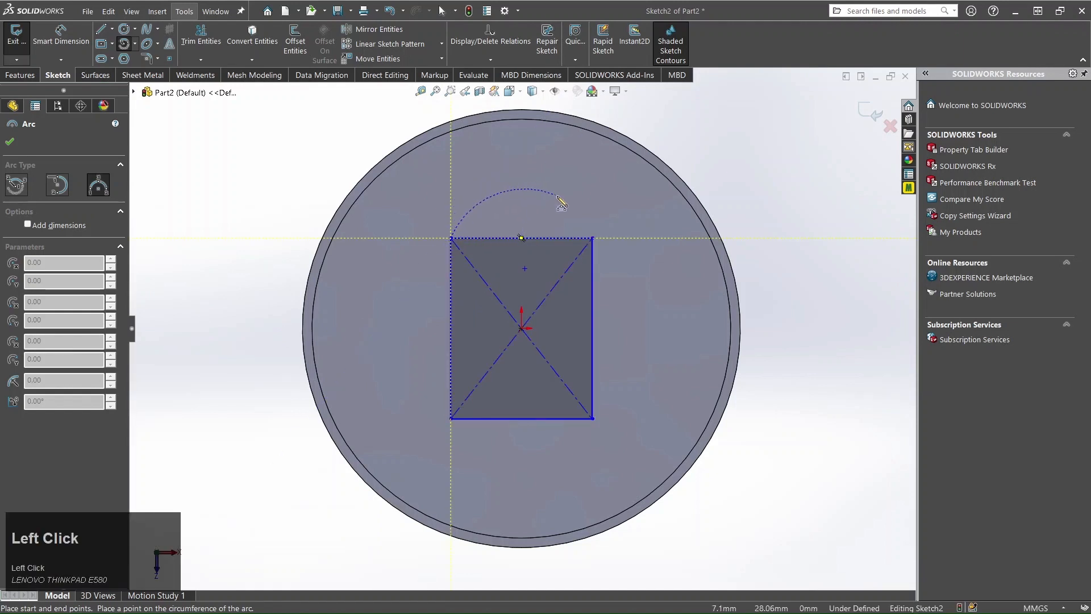
left_click(593, 239)
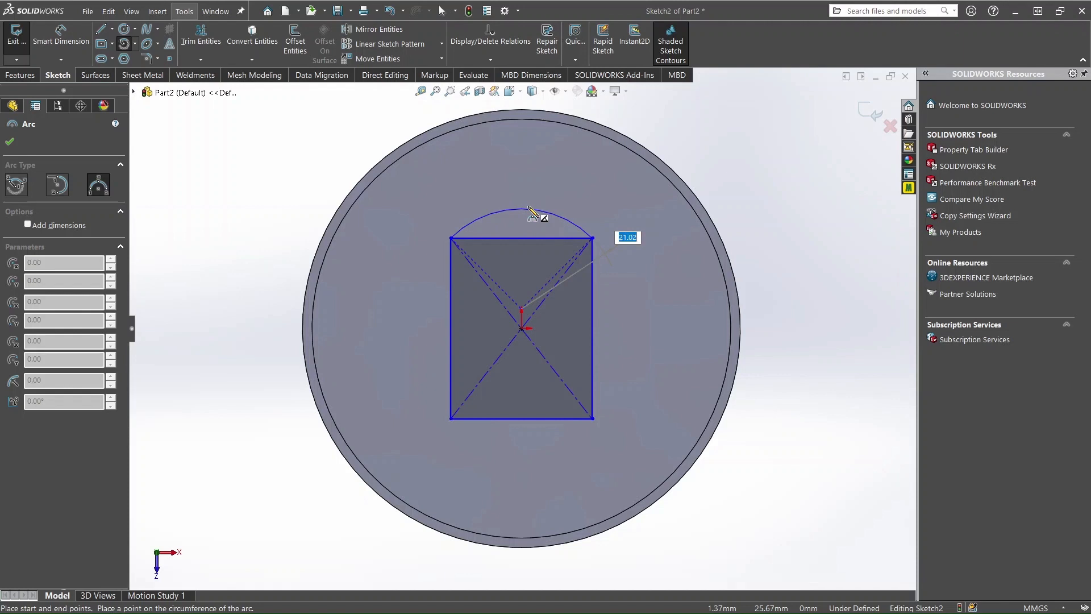
left_click(520, 200)
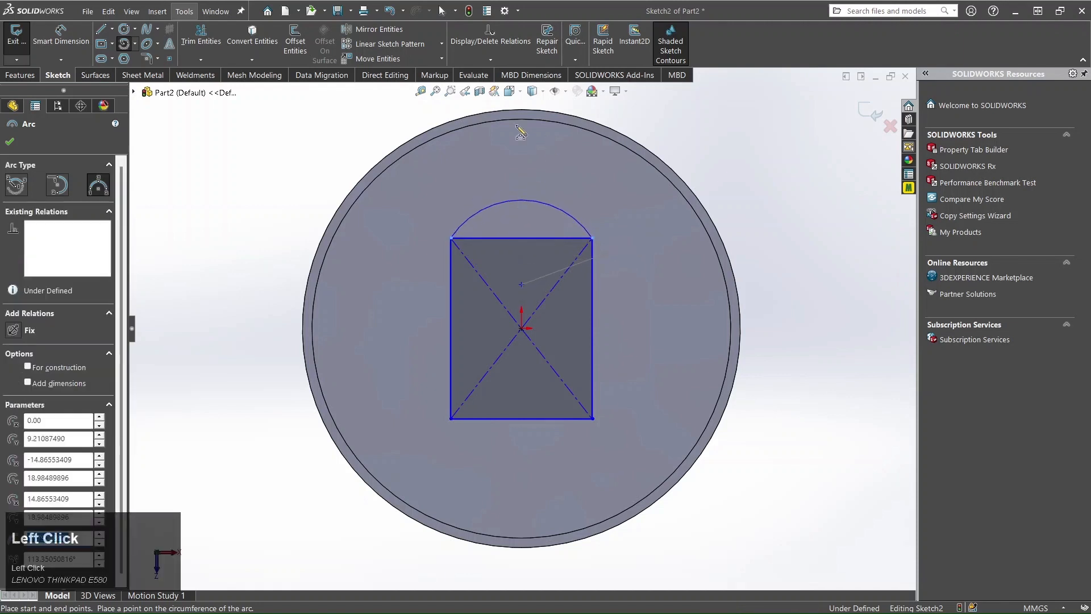
scroll(268, 227, "up", 1)
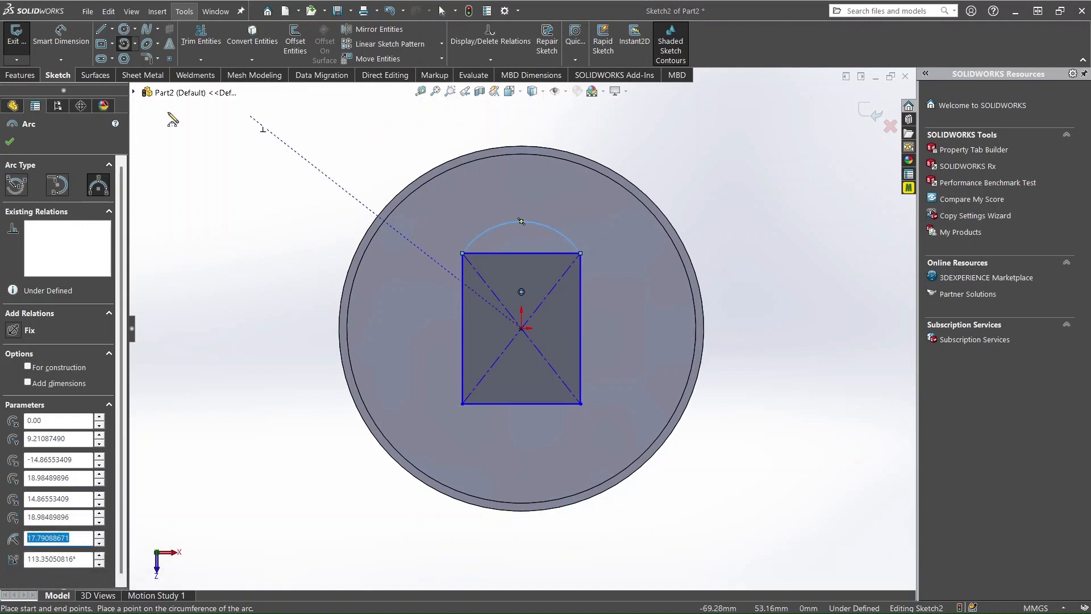
left_click(11, 142)
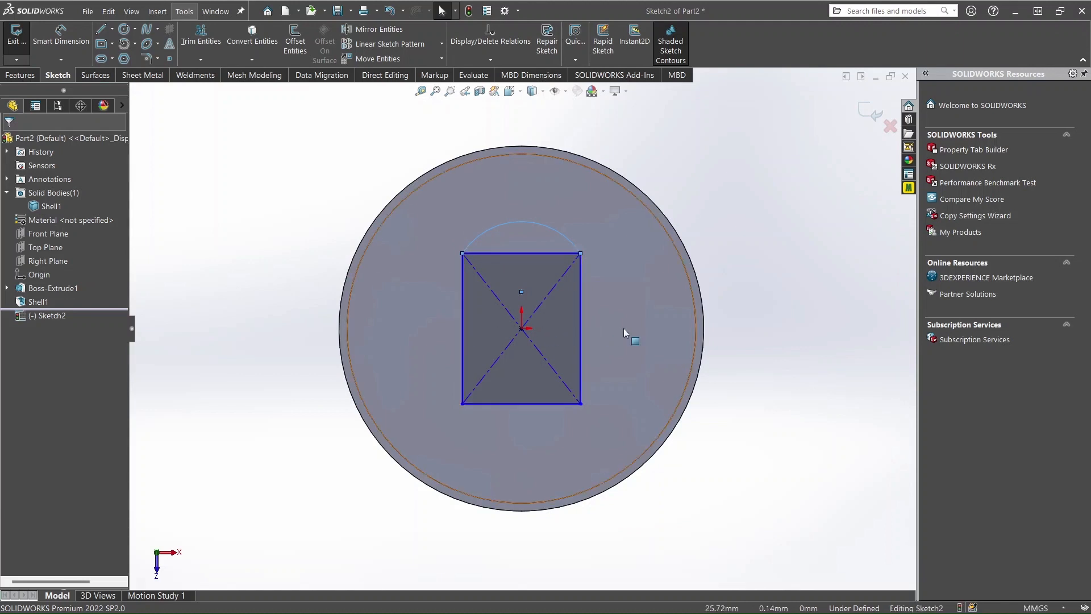
left_click(112, 30)
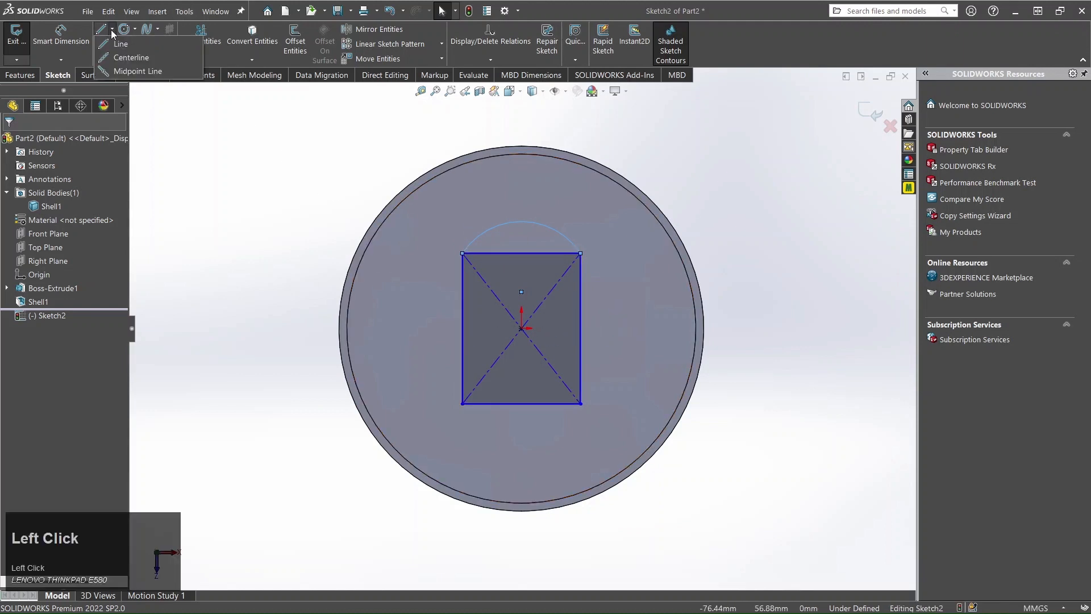
left_click(207, 135)
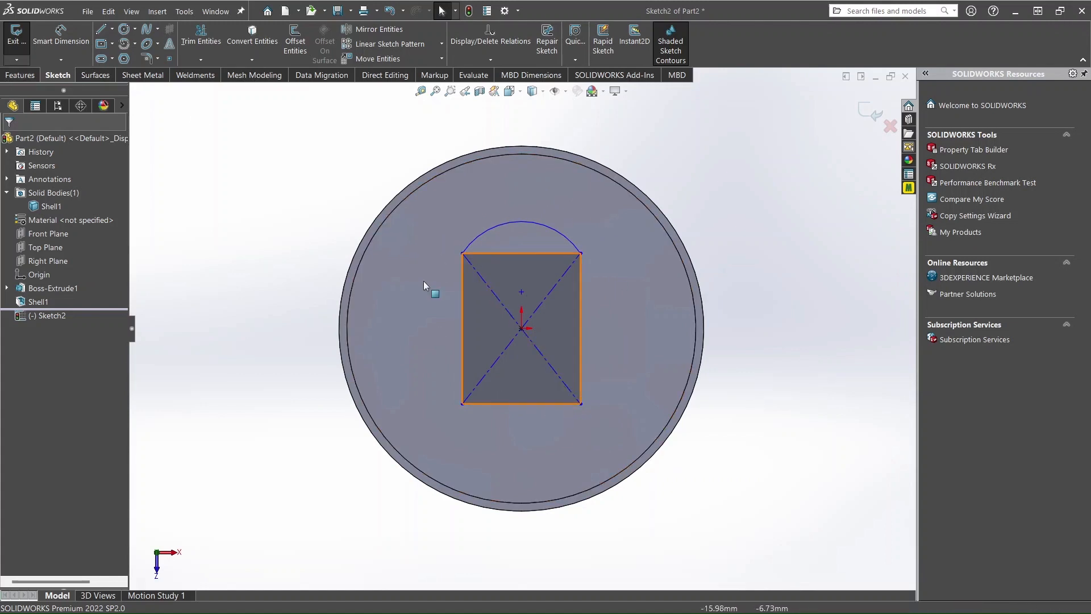
scroll(566, 387, "down", 3)
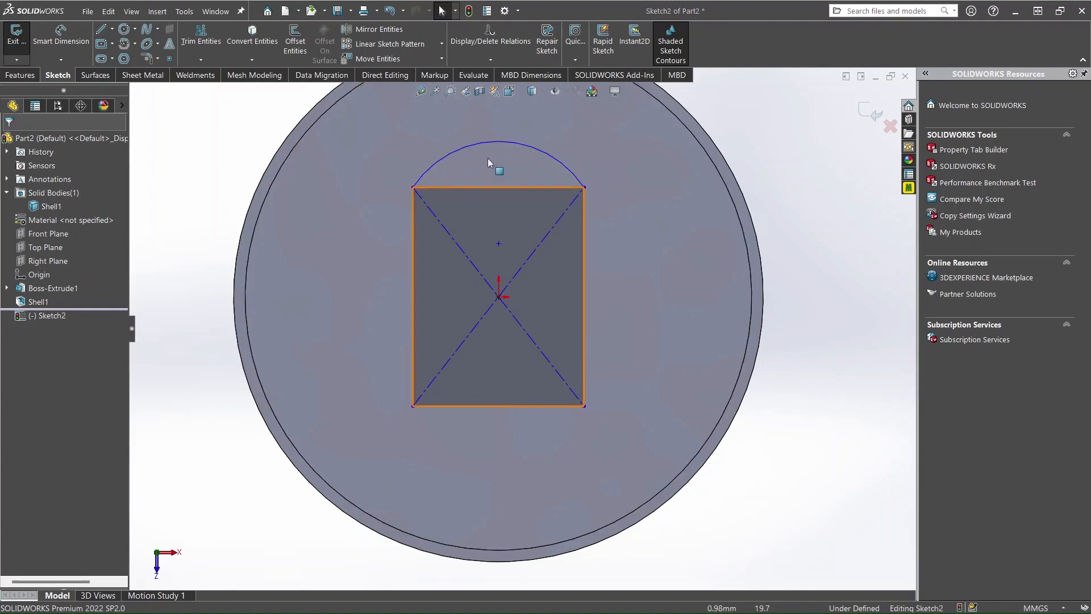
scroll(481, 227, "up", 2)
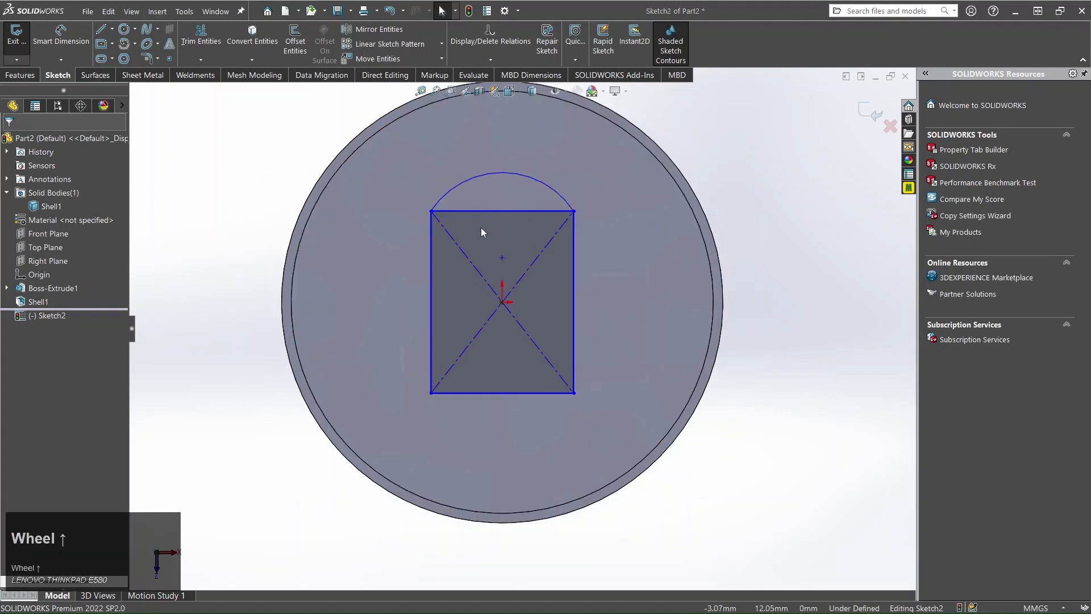
Draw a horizontal midpoint construction line through the origin, spanning the rectangle between its two vertical sides
left_click(112, 29)
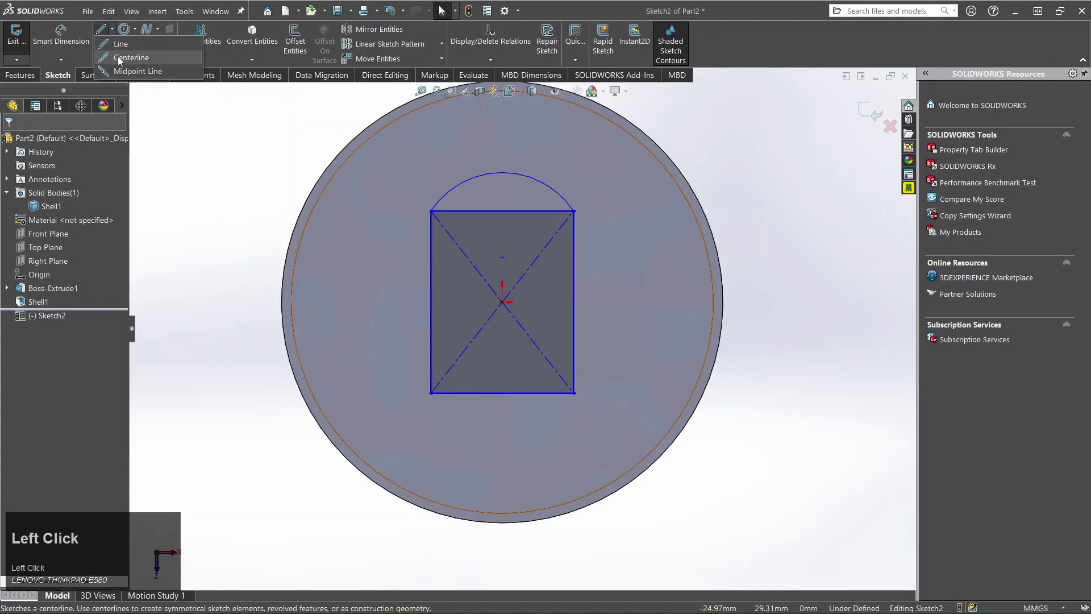
left_click(119, 59)
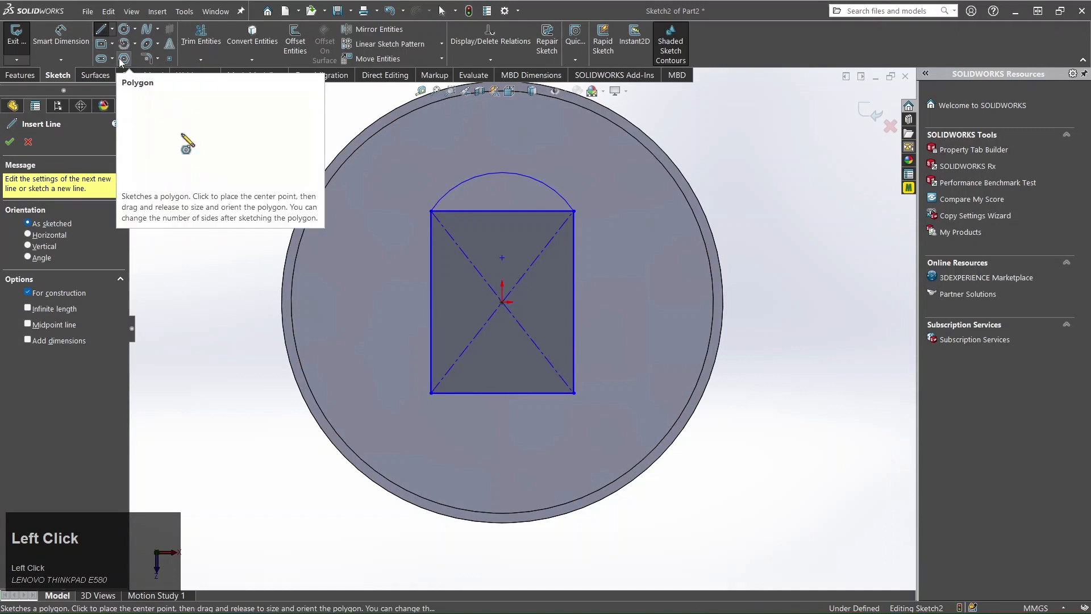
left_click(28, 324)
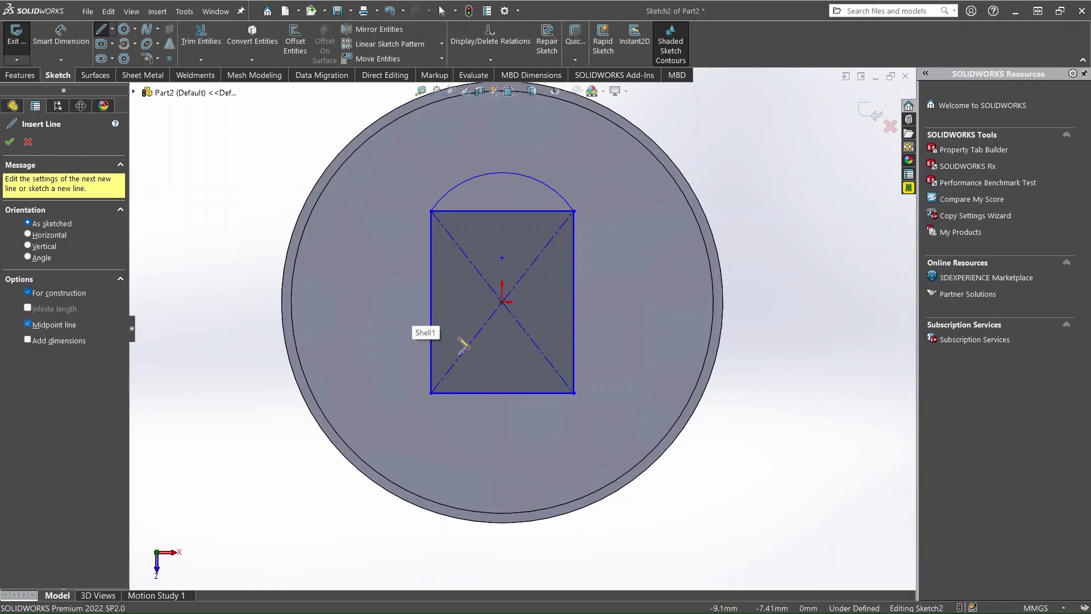
left_click(502, 301)
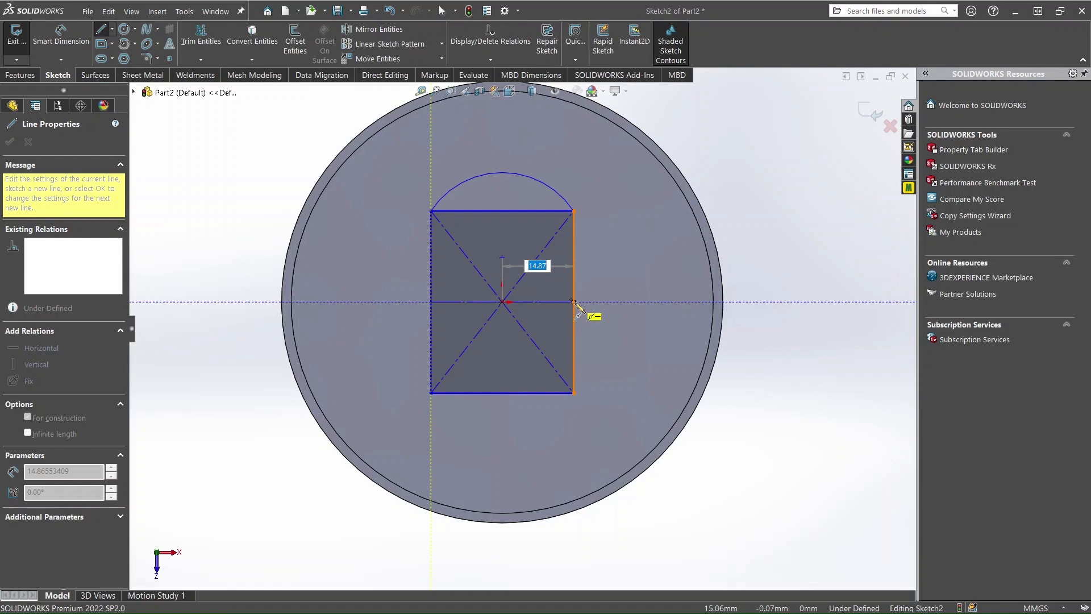
left_click(574, 301)
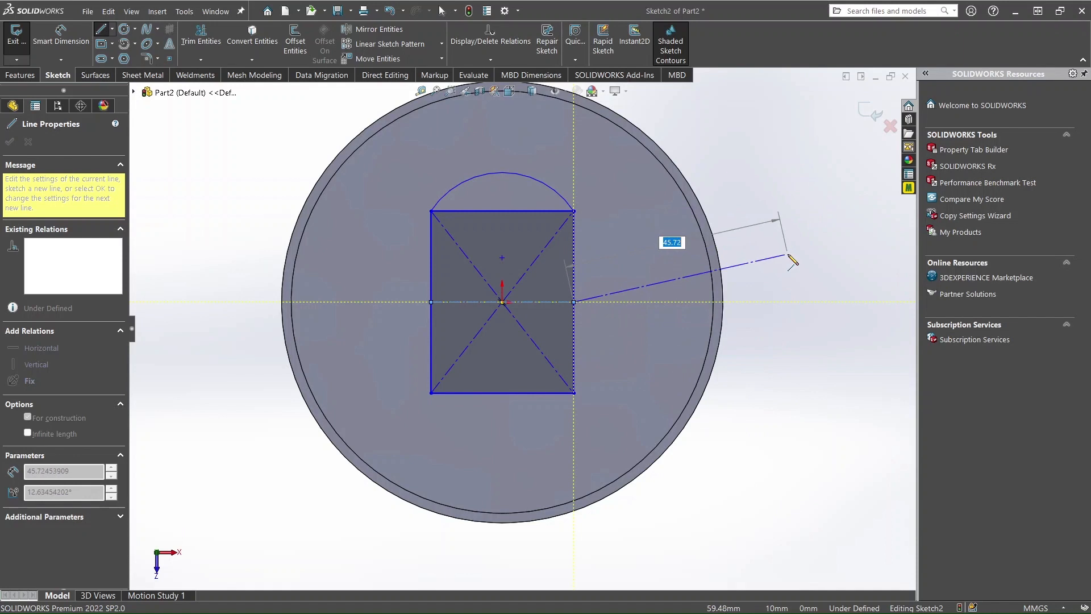
key("Escape")
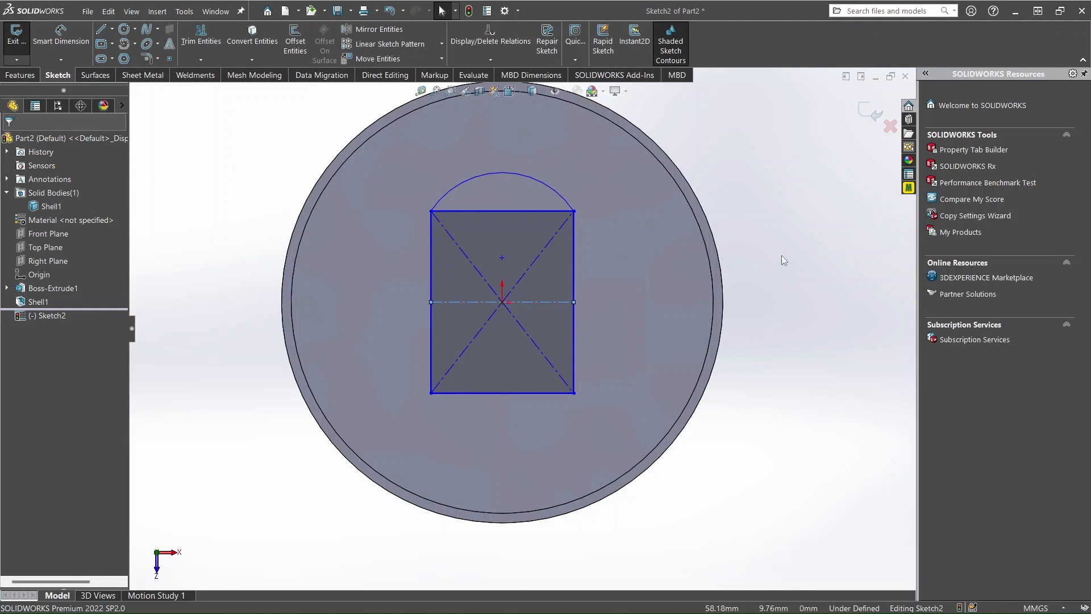
left_click(782, 255)
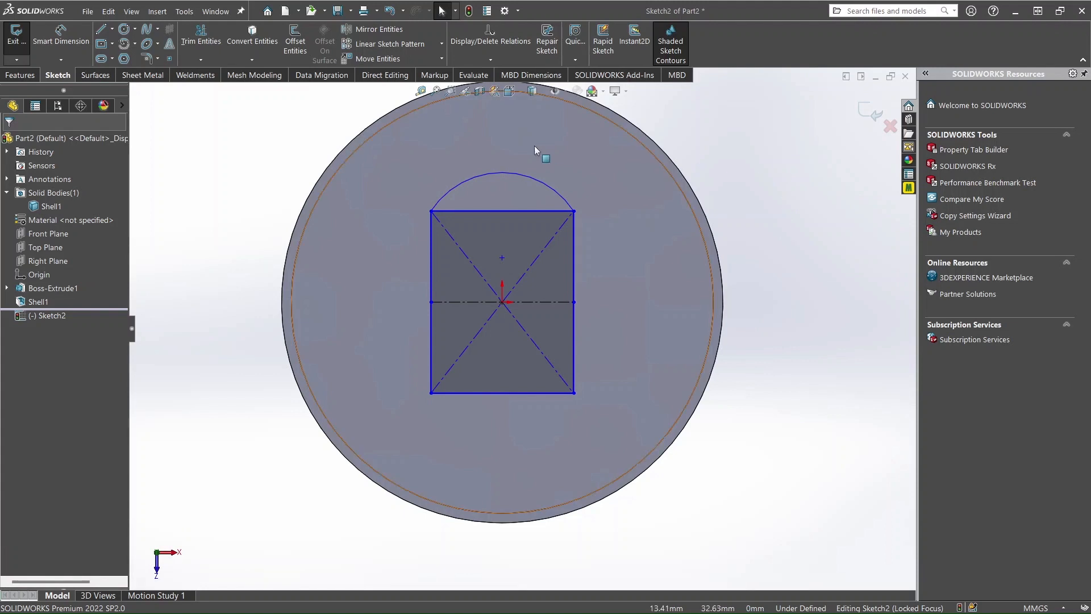
Mirror the arc above the rectangle about the horizontal centerline and undo that mirror
left_click(543, 184)
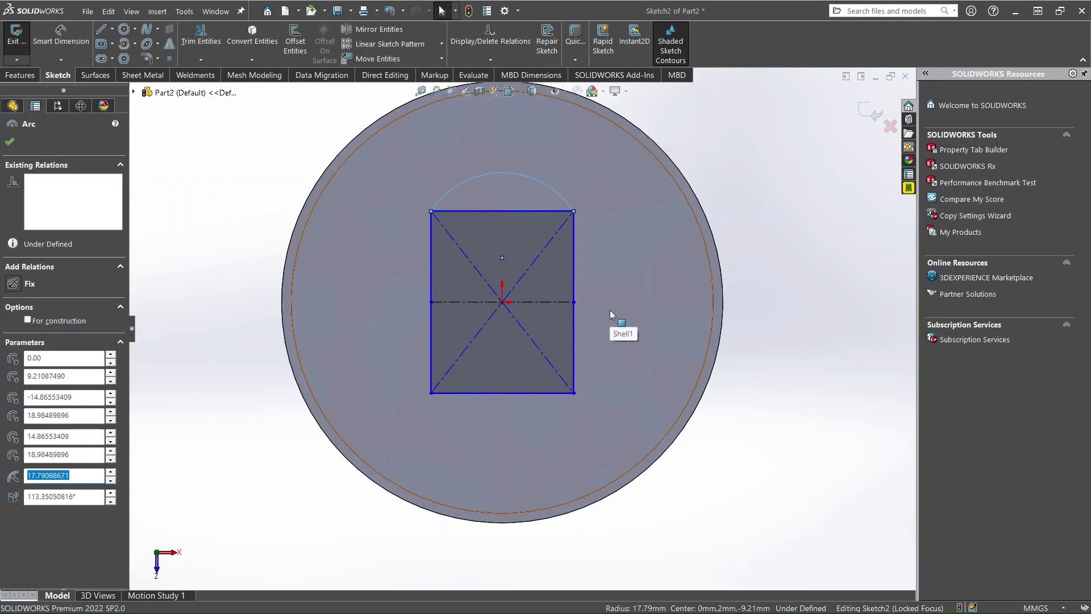
left_click(540, 302, "ctrl")
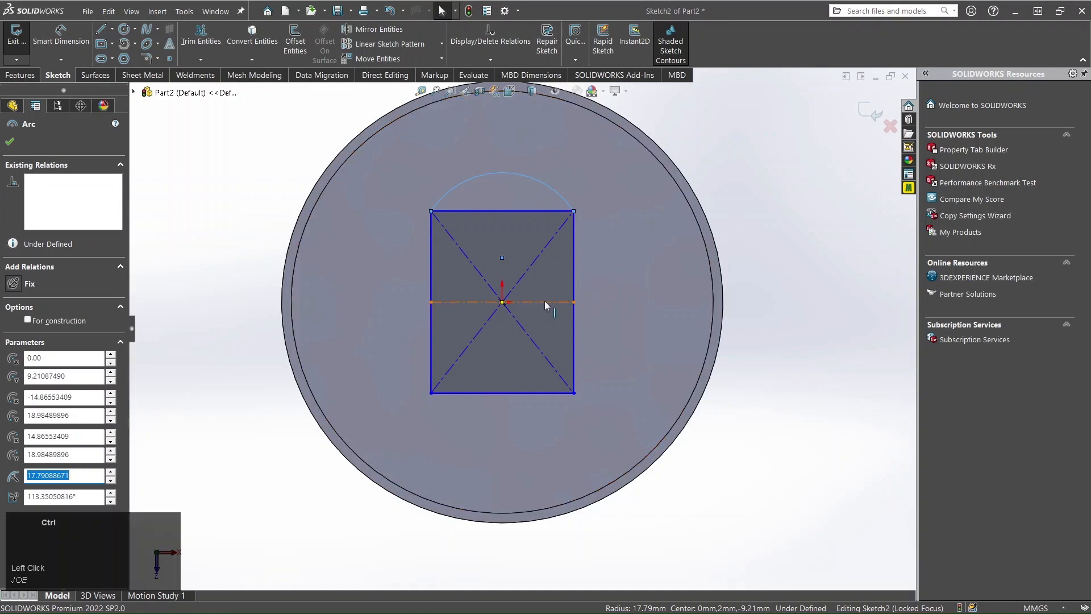
left_click(545, 301, "ctrl")
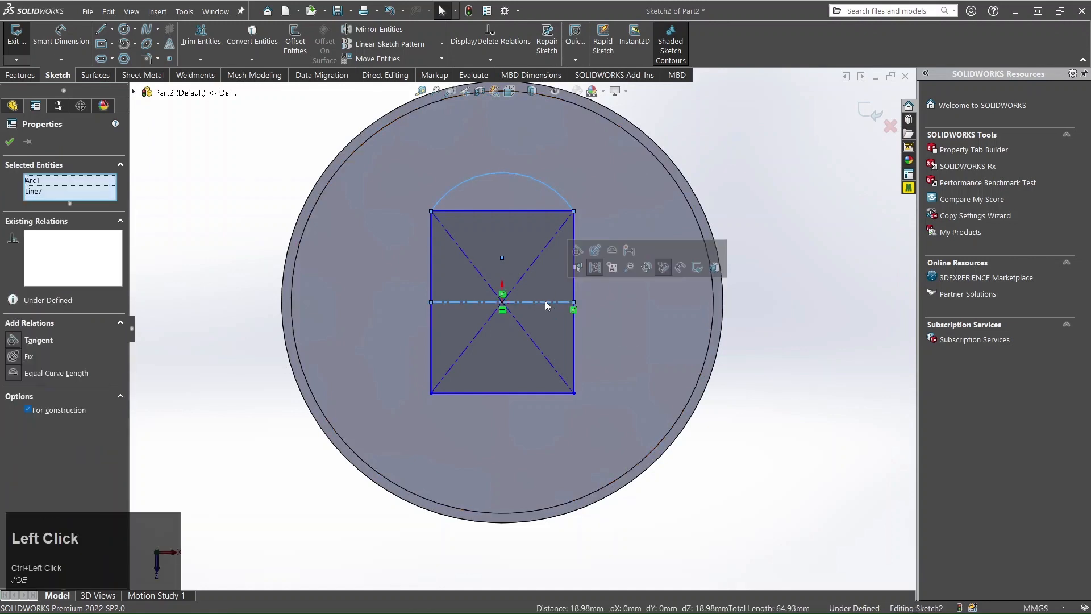
left_click(374, 29)
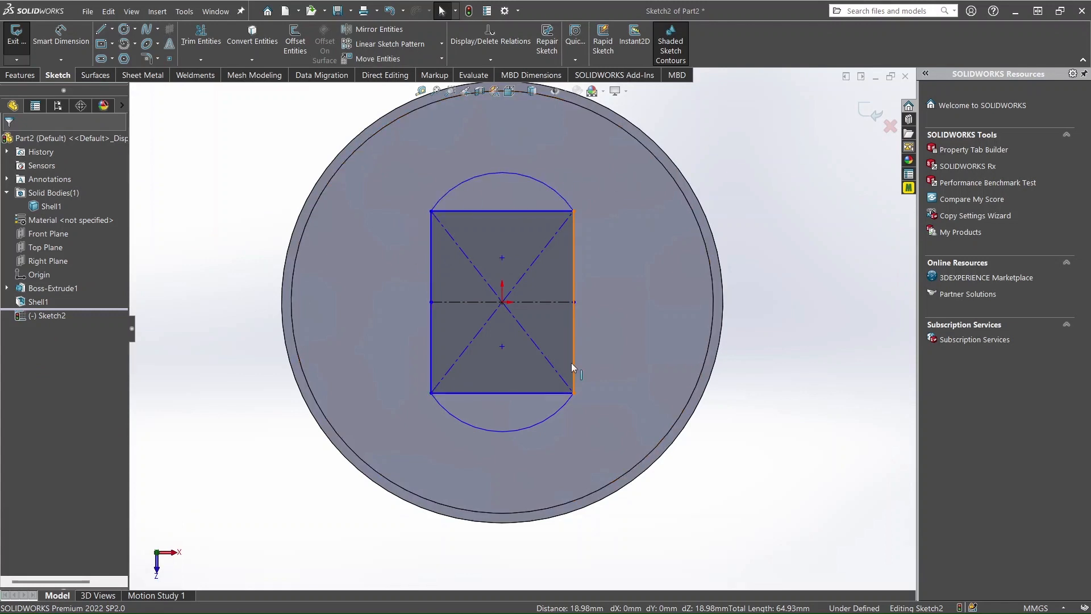
left_click(389, 11)
key("ctrl+z")
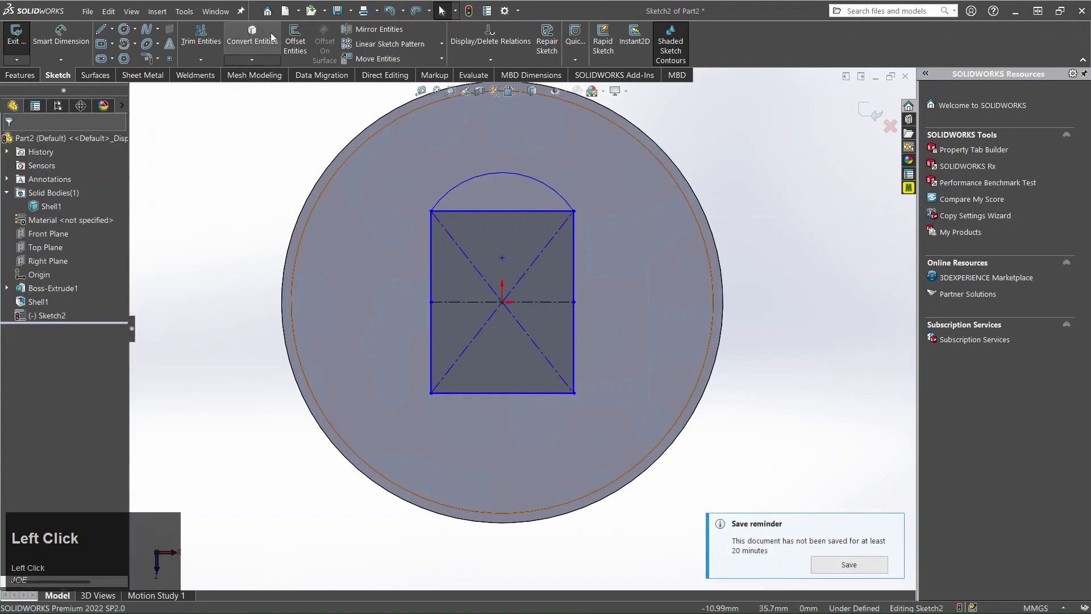
left_click(390, 32)
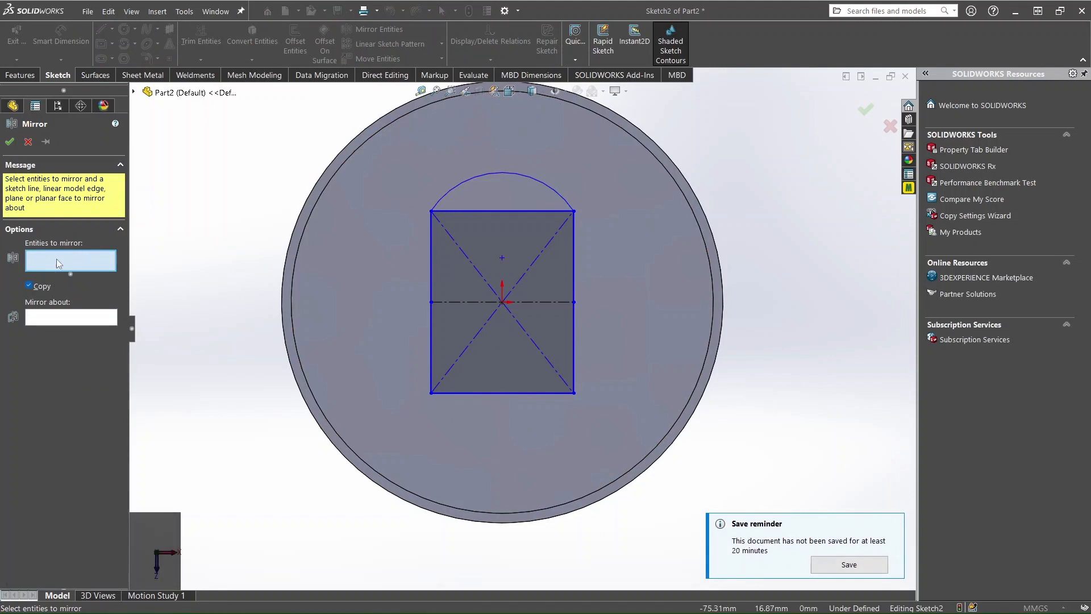
left_click(521, 178)
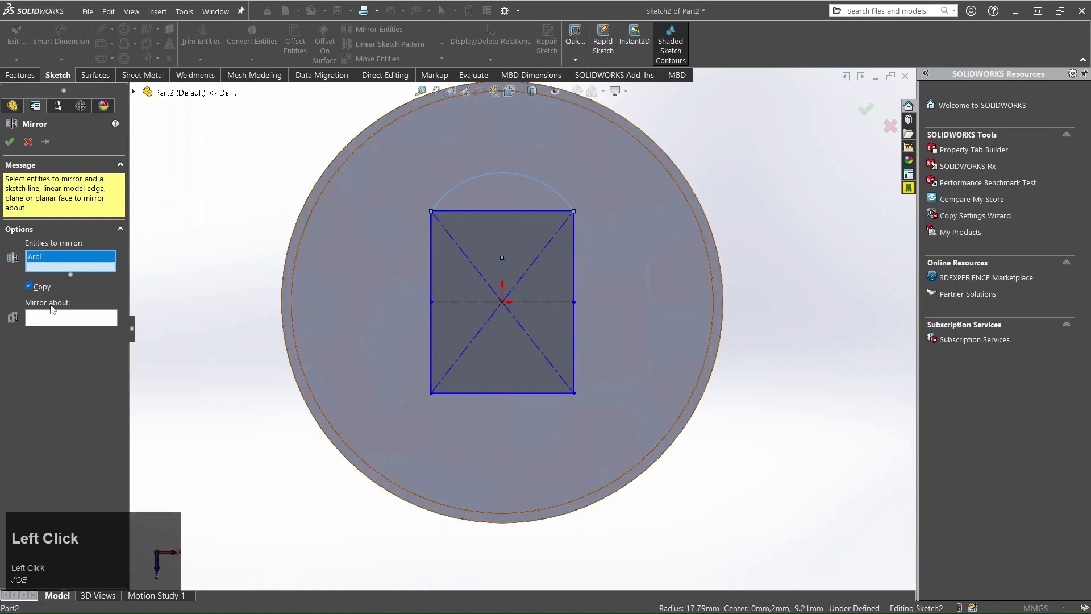
left_click(73, 320)
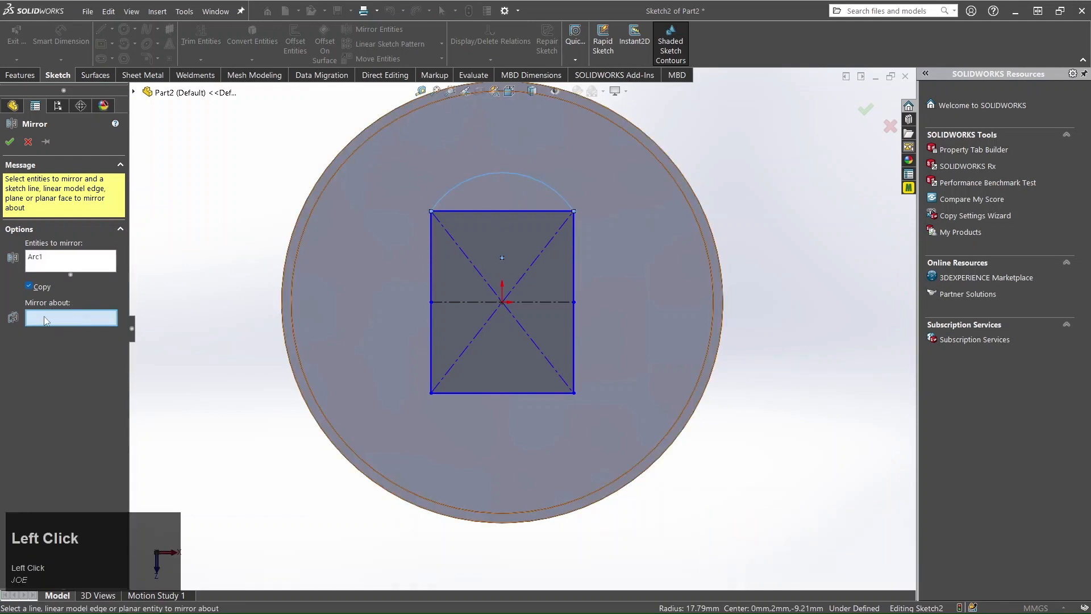
left_click(448, 301)
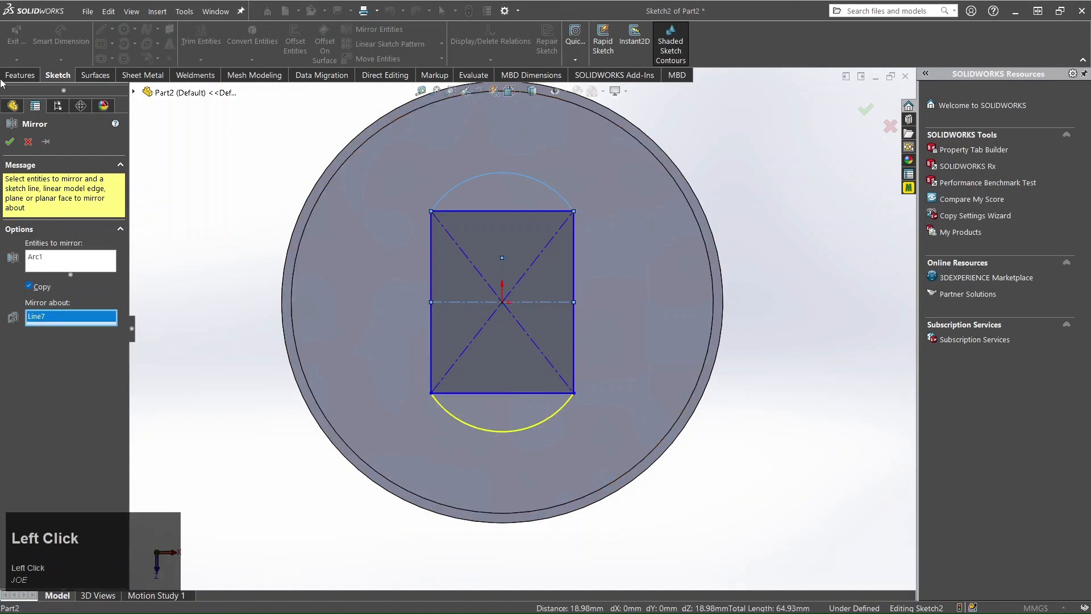
left_click(28, 142)
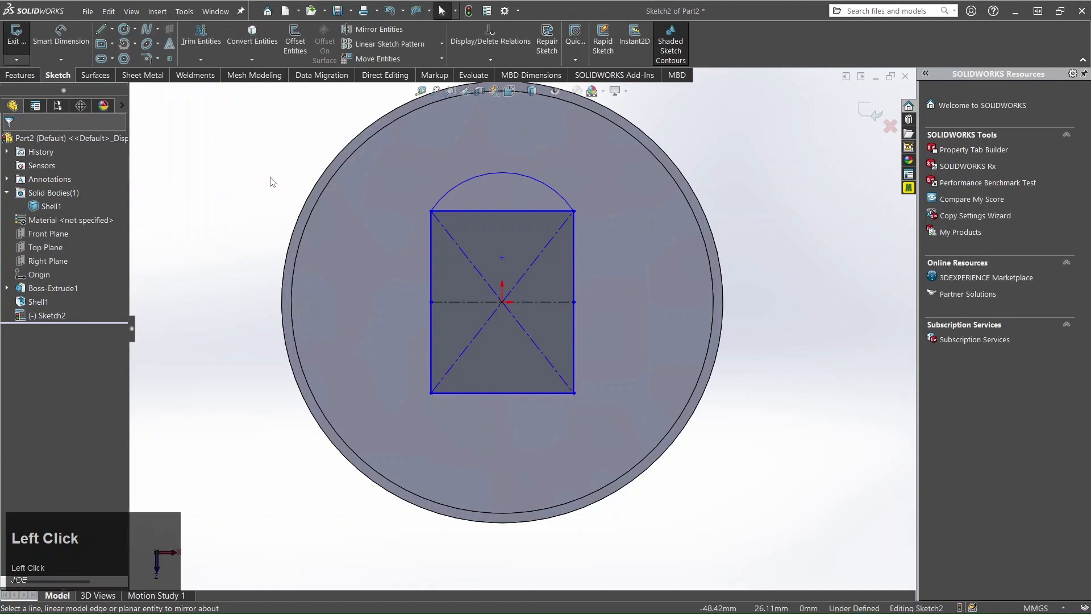
Repeat the mirror with the upper arc and horizontal construction line preselected, and undo the mirrored copy
scroll(623, 220, "up", 3)
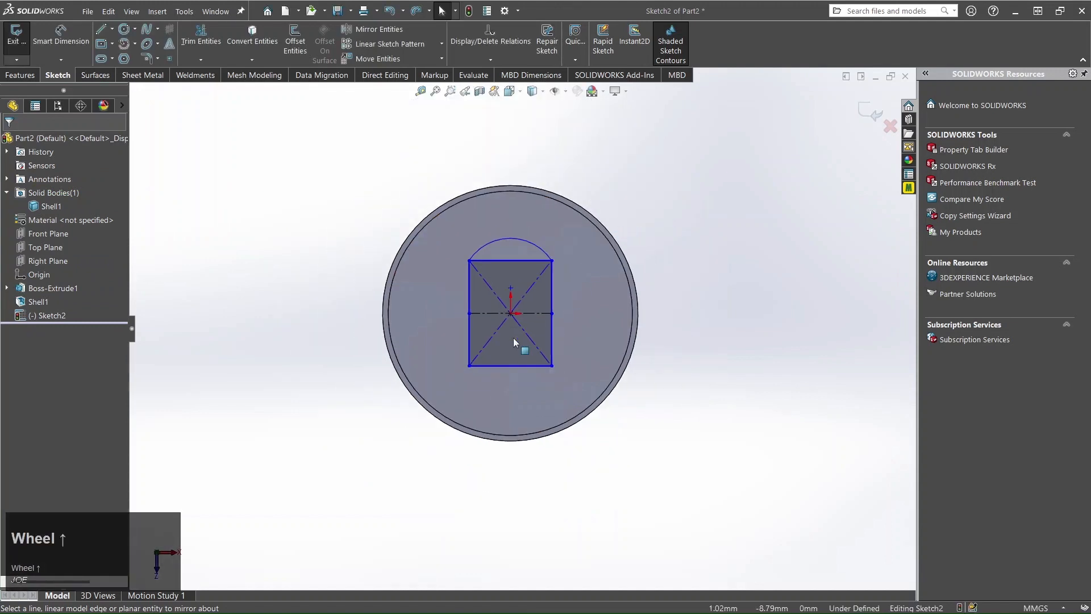
scroll(513, 337, "down", 2)
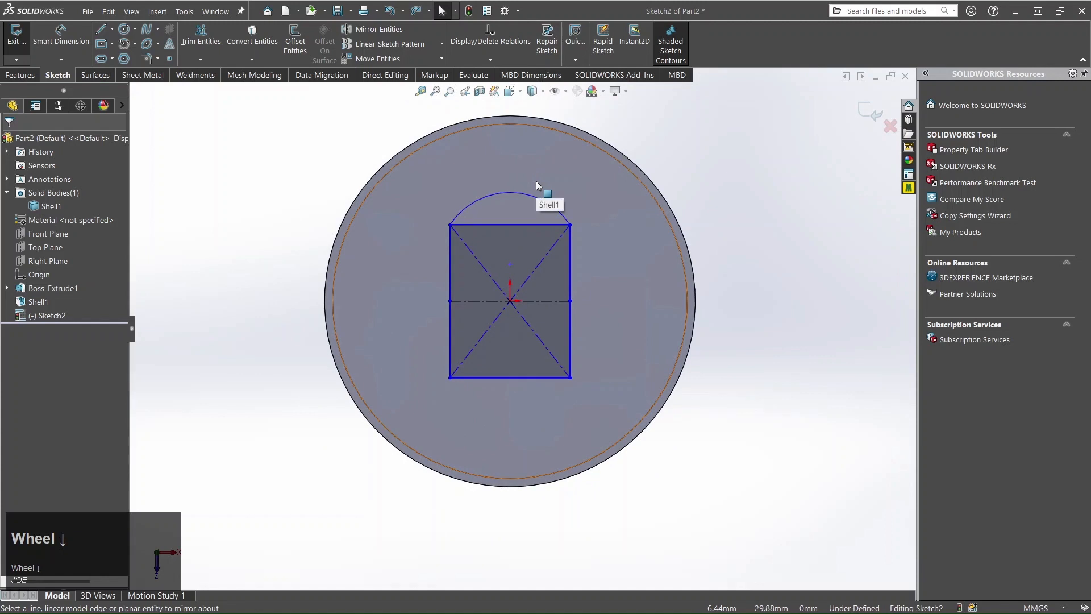
left_click(533, 196, "ctrl")
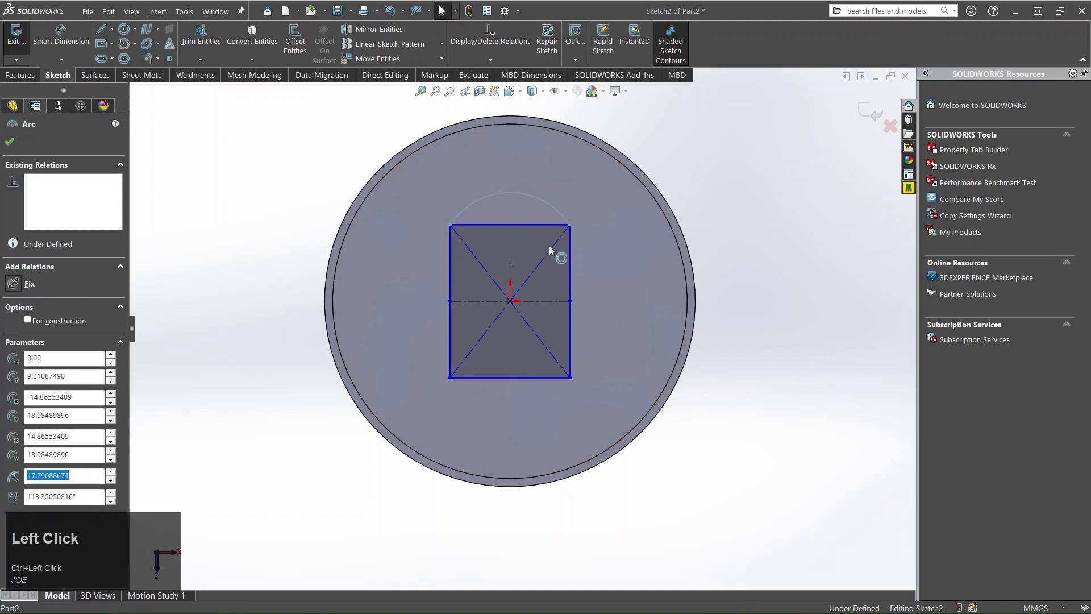
left_click(549, 300, "ctrl")
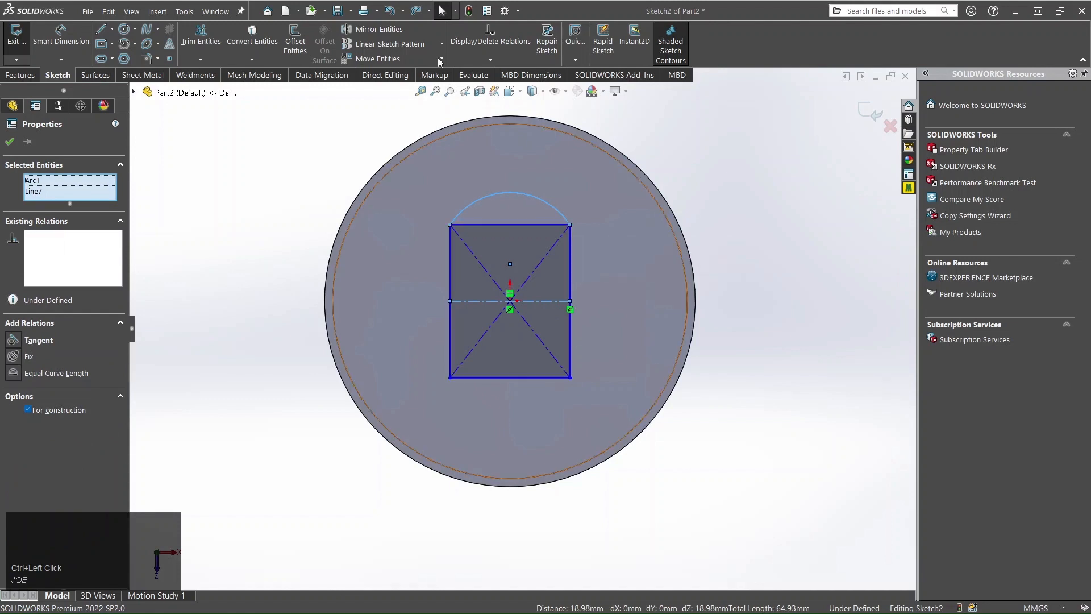
left_click(380, 31)
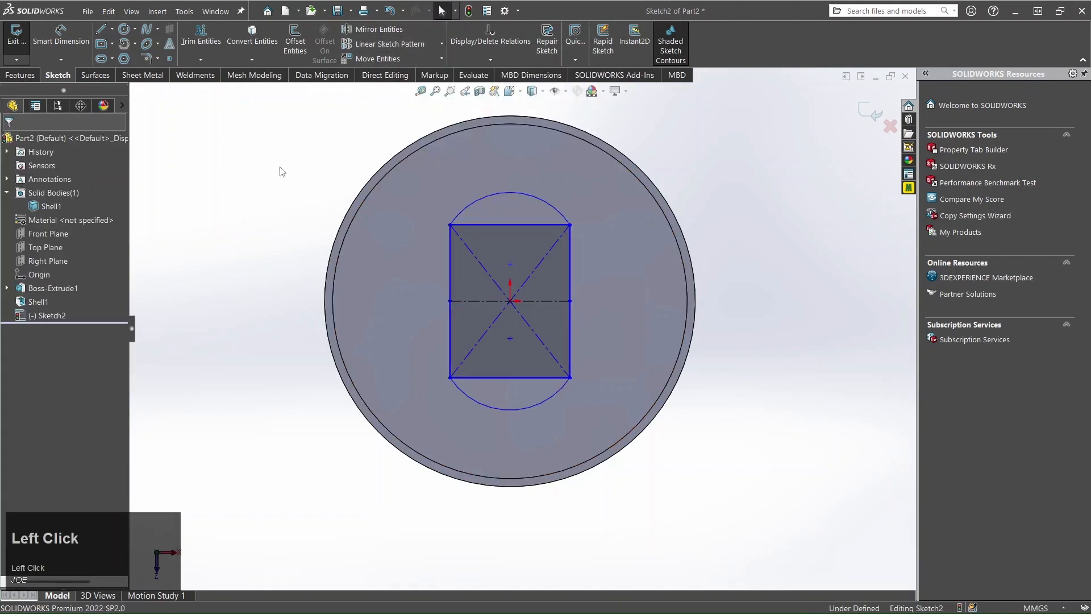
left_click(391, 12)
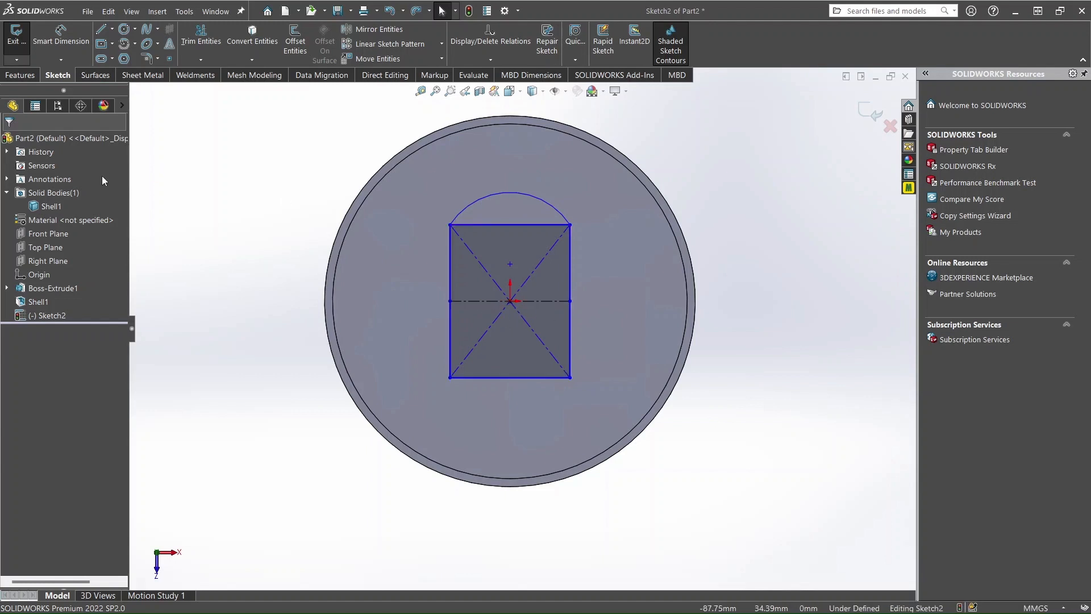
Mirror the arc above the rectangle to its lower edge, using the Front Plane as the mirror plane
left_click(54, 233)
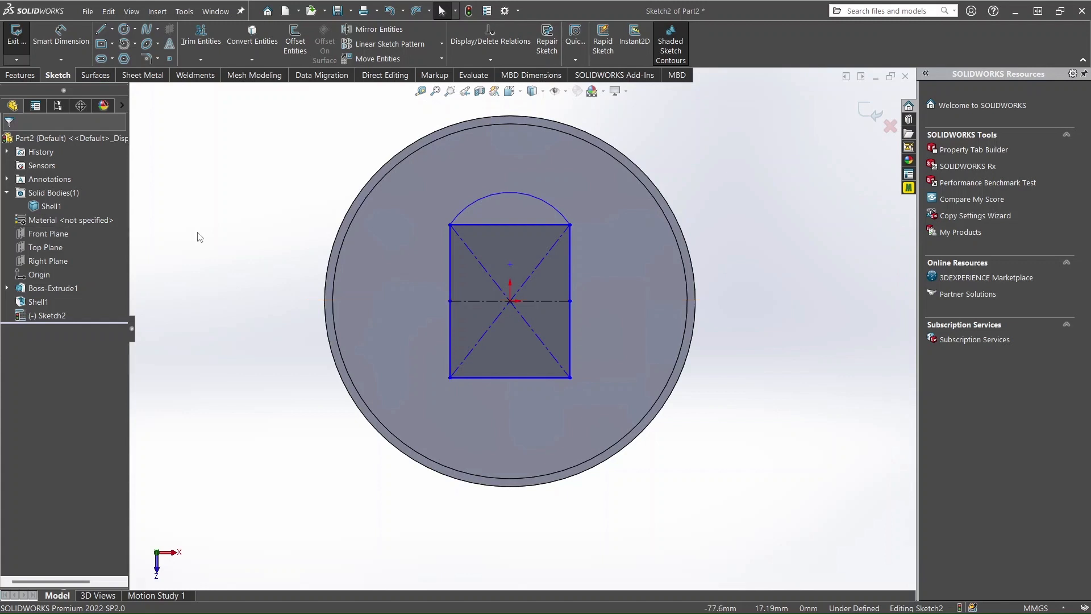
left_click(57, 235)
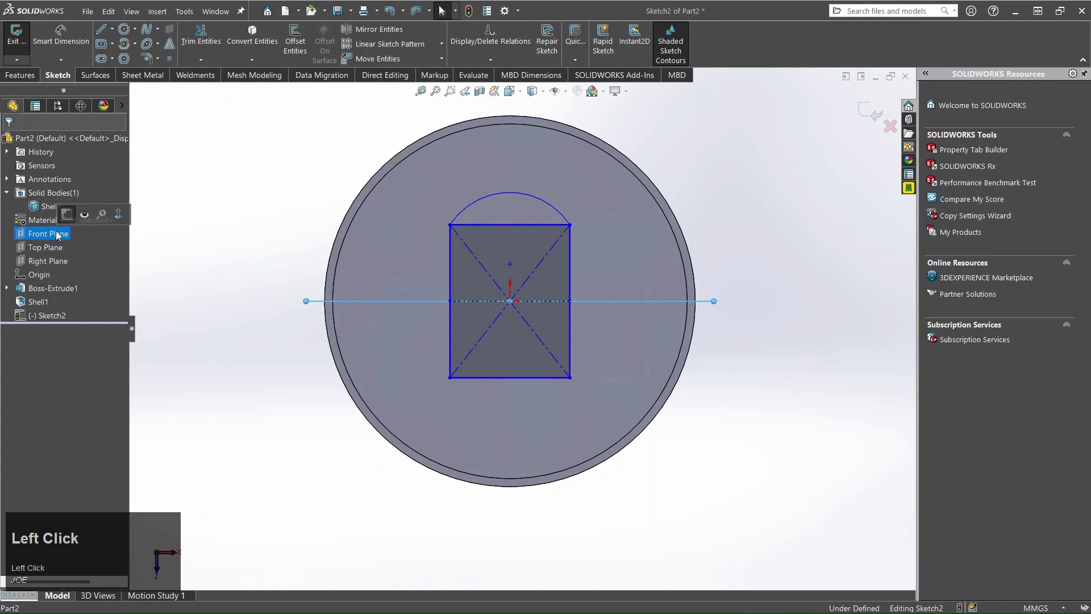
left_click(505, 194, "ctrl")
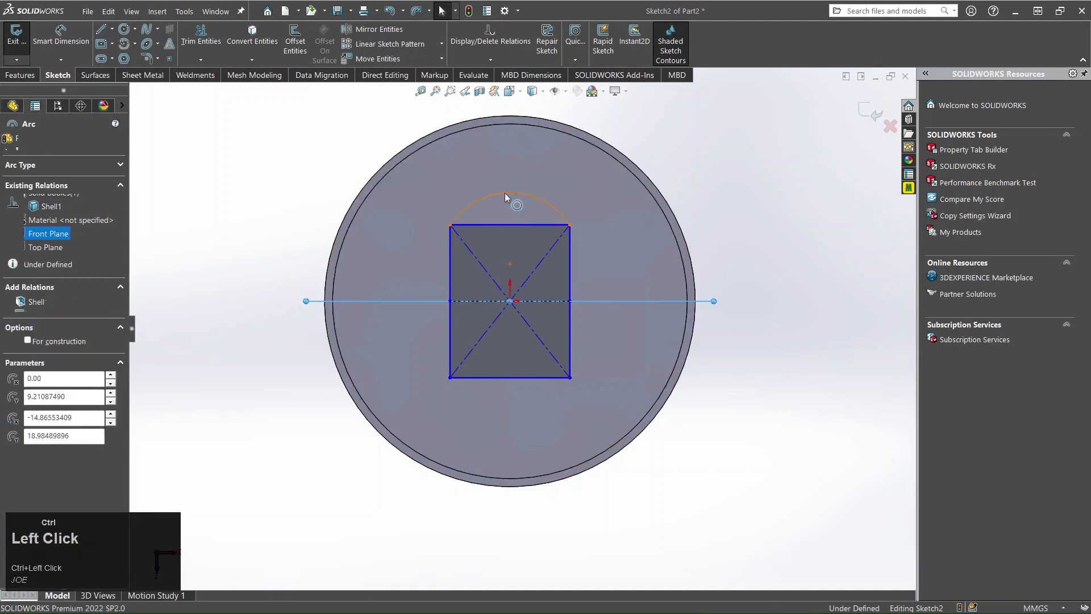
left_click(386, 28)
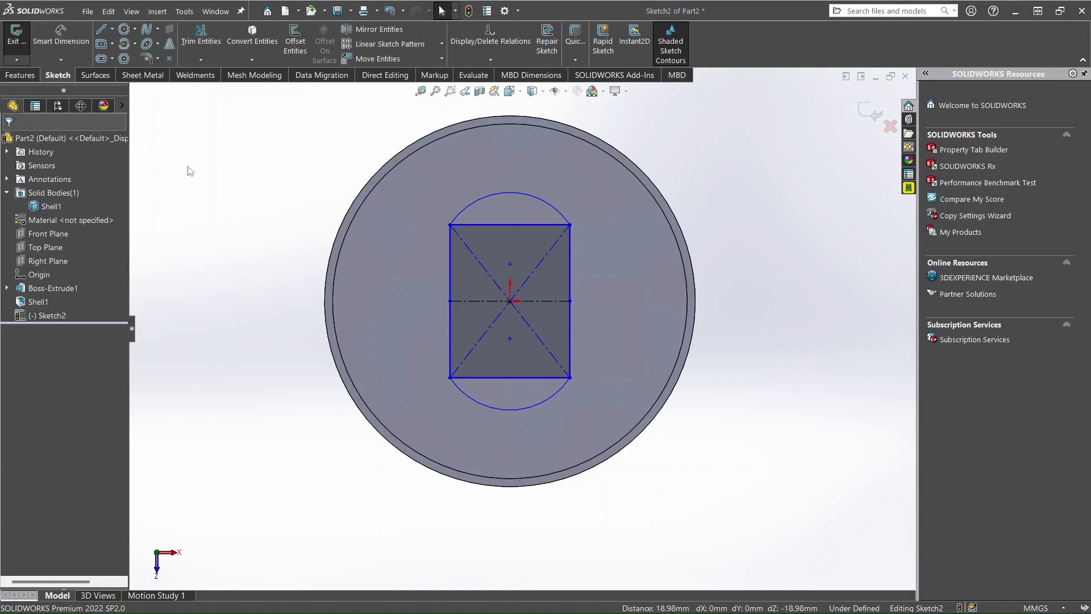
Dimension the sketched rectangle 45 mm high and 44 mm wide
left_click(60, 39)
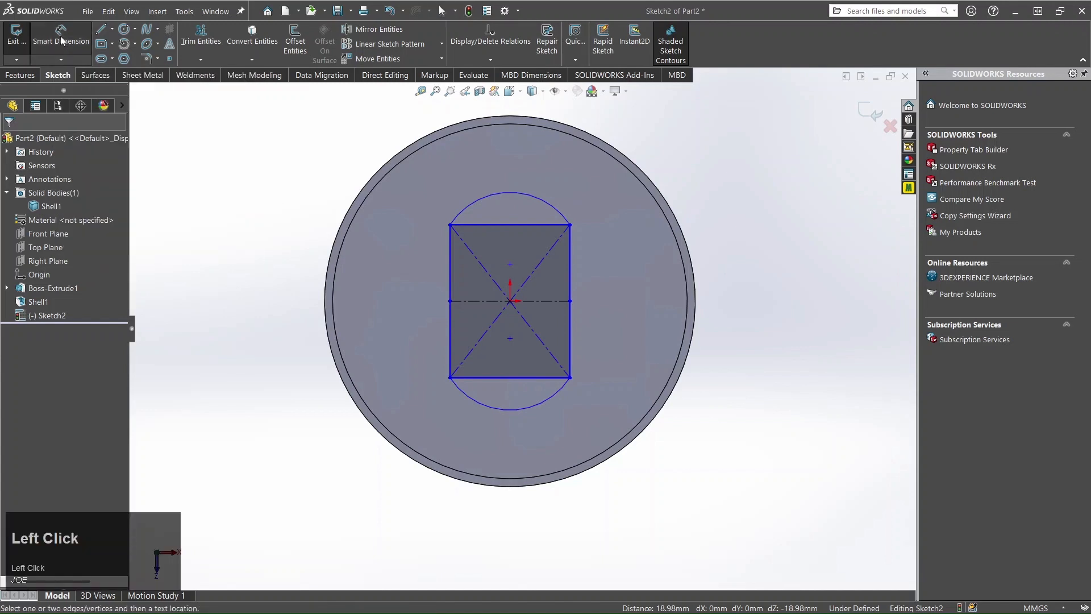
left_click(571, 282)
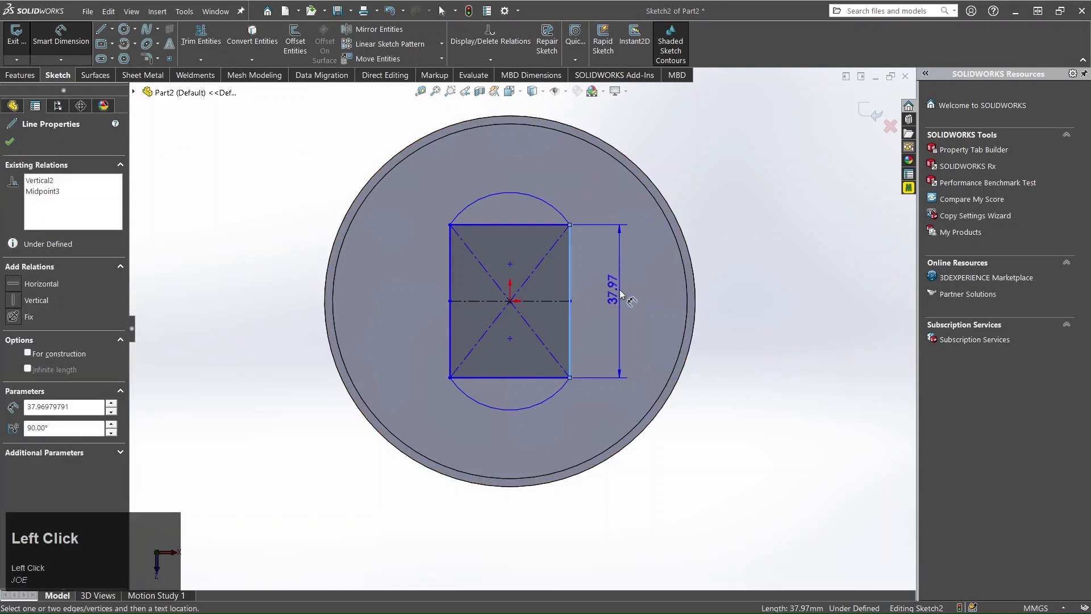
left_click(620, 294)
type("45")
key("Return")
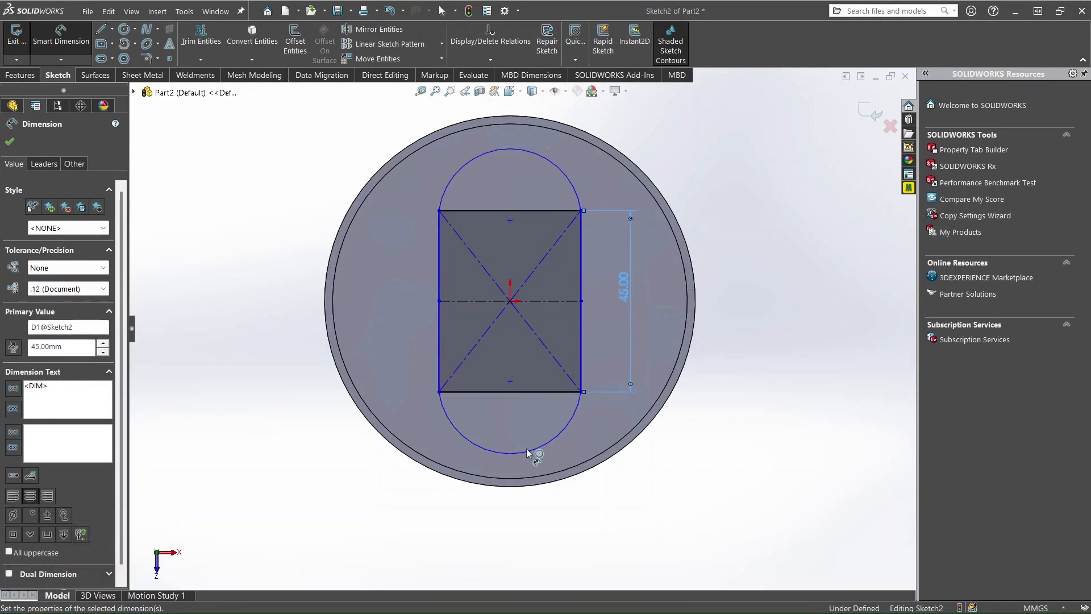
left_click(544, 398)
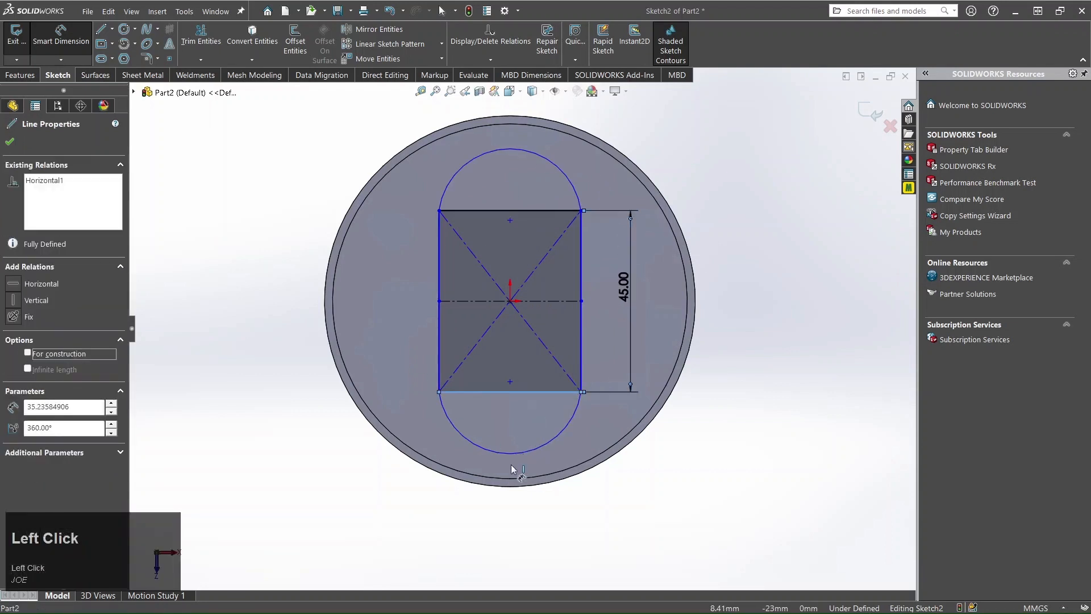
left_click(516, 515)
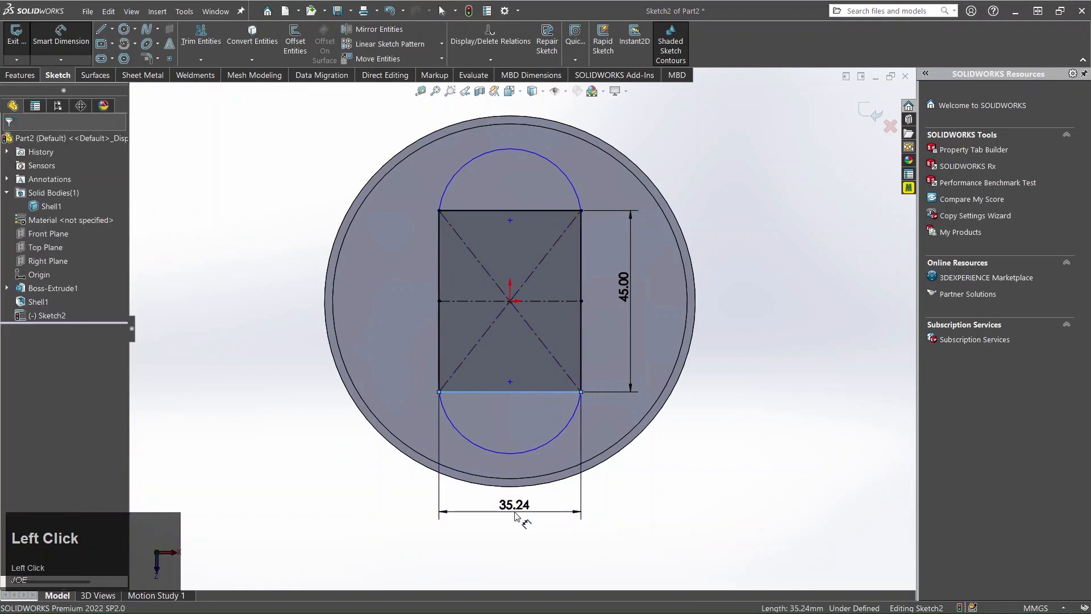
type("44")
key("Return")
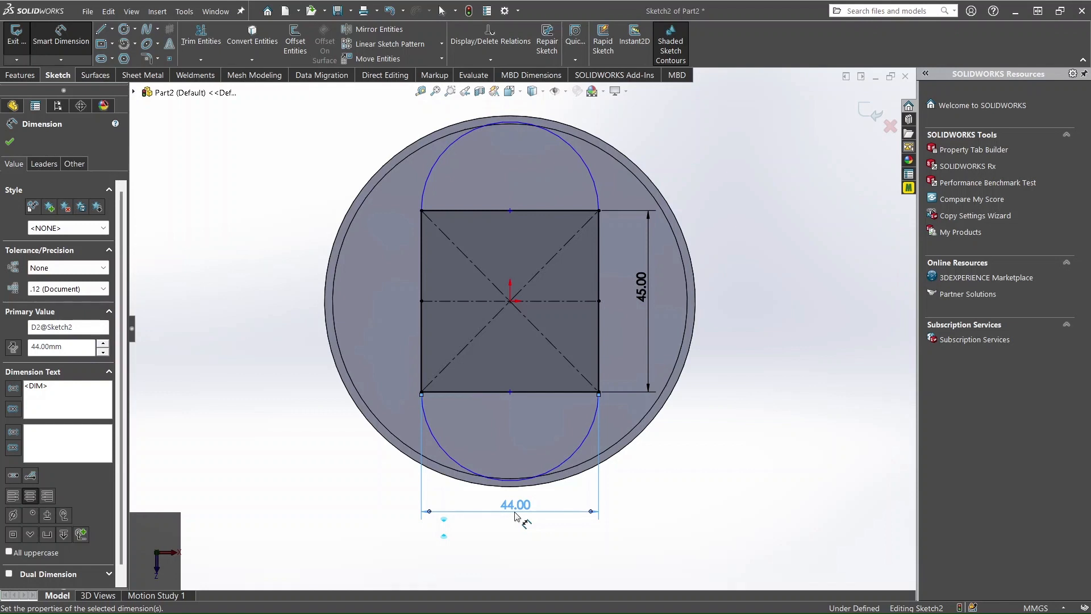
Dimension the upper arc with a radius of 32 mm and finish dimensioning
left_click(422, 186)
left_click(215, 226)
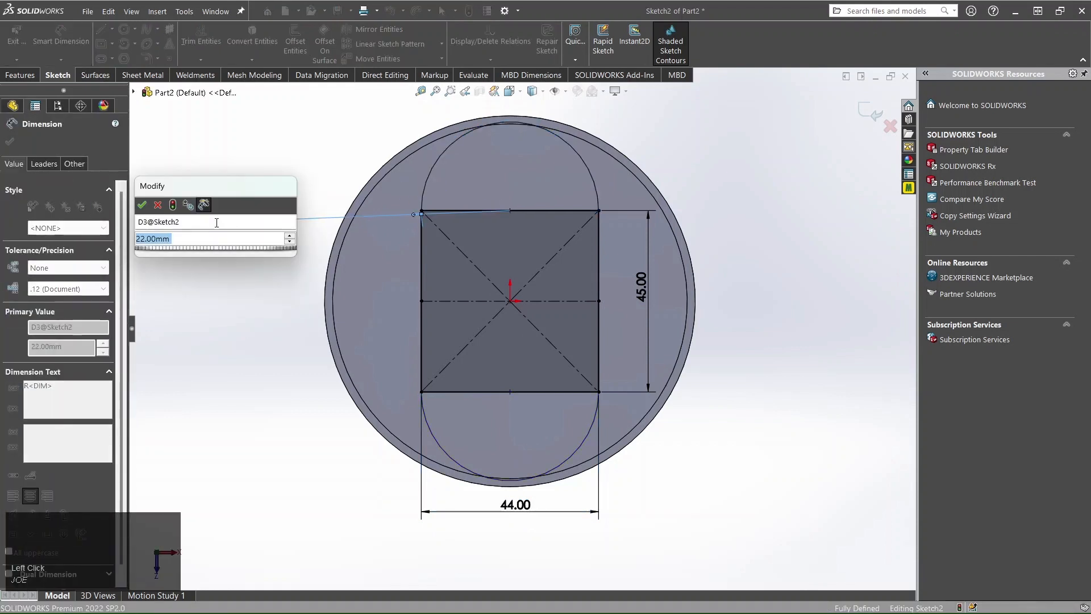
type("22")
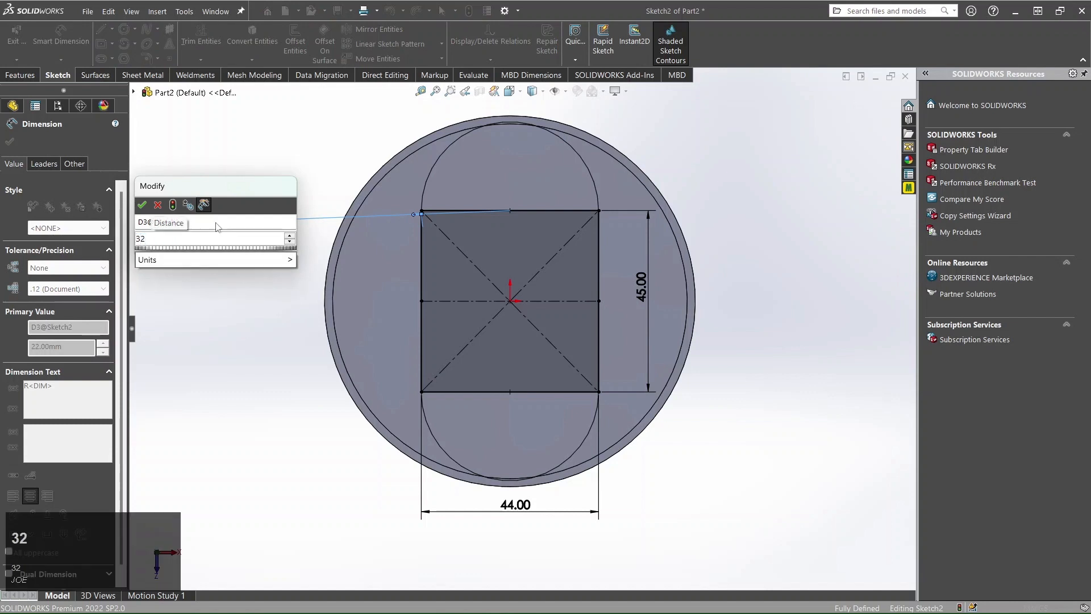
key("Return")
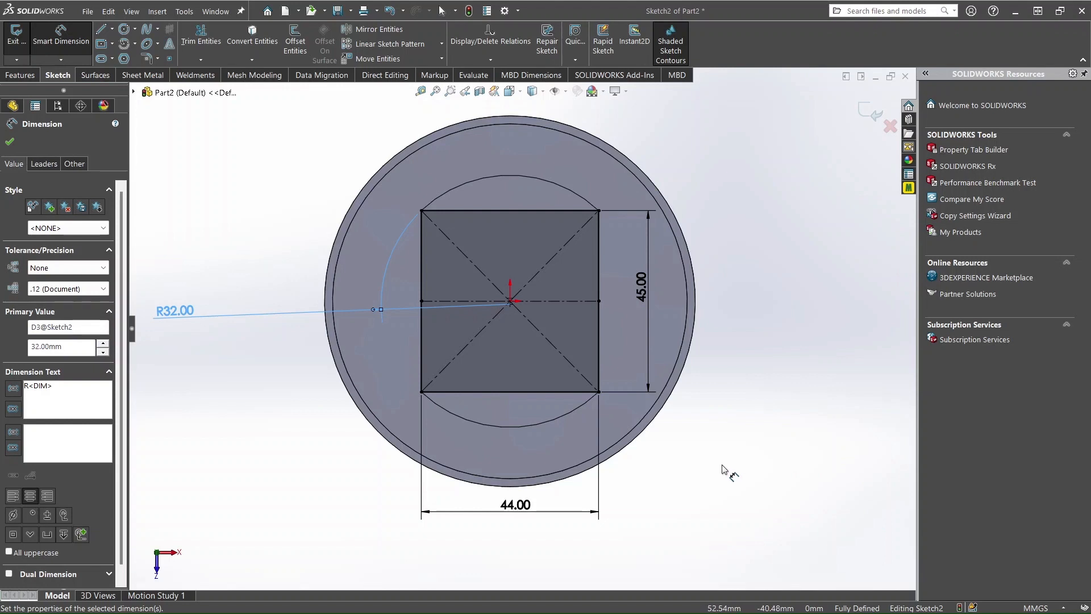
left_click(9, 142)
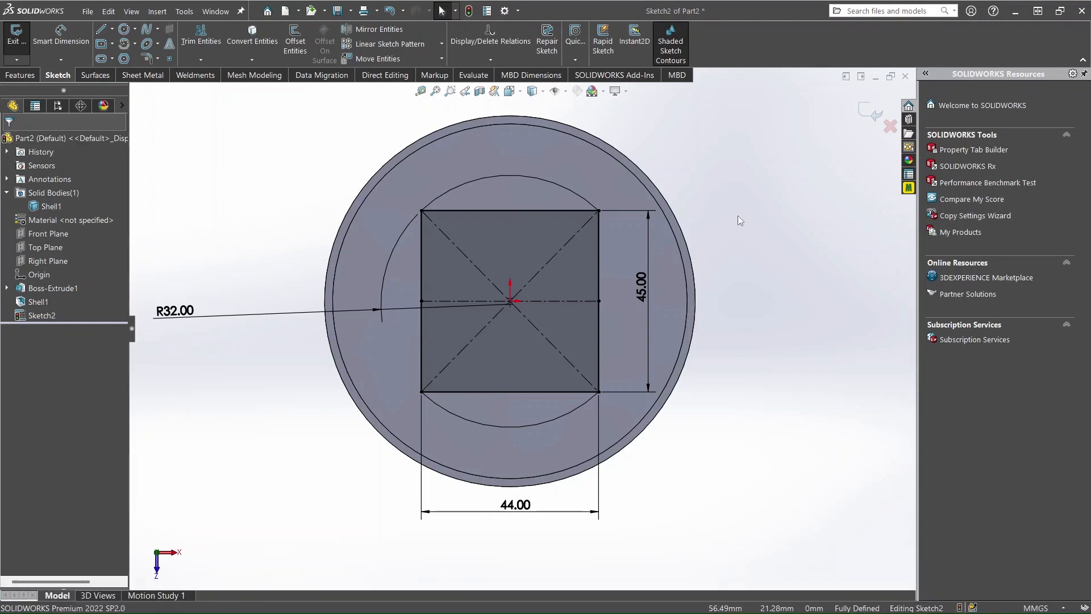
Convert the rectangle's upper and lower horizontal lines to construction geometry
left_click(505, 211)
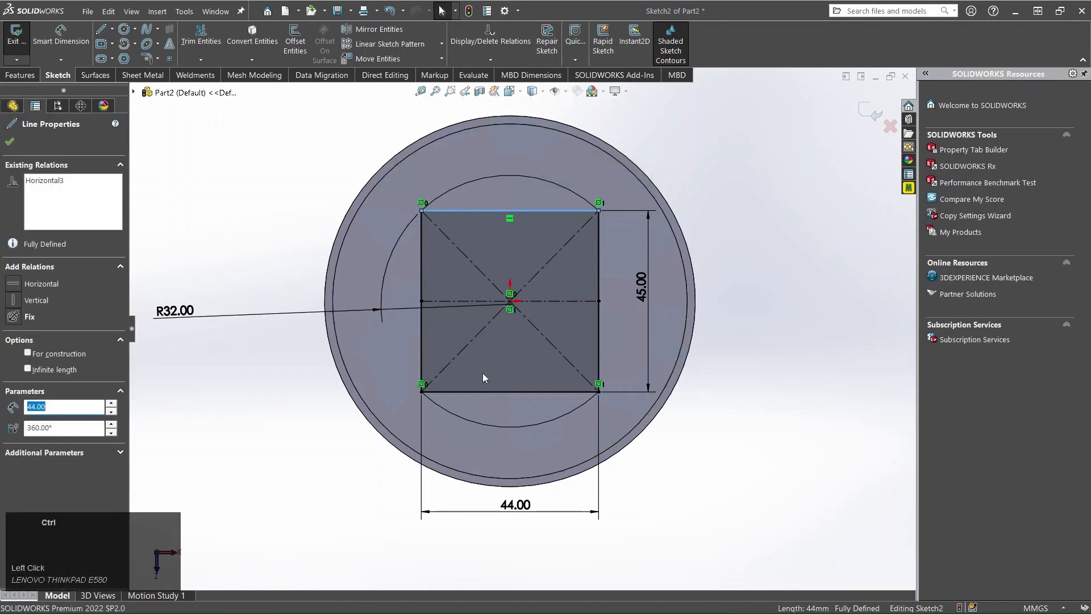
left_click(541, 392, "ctrl")
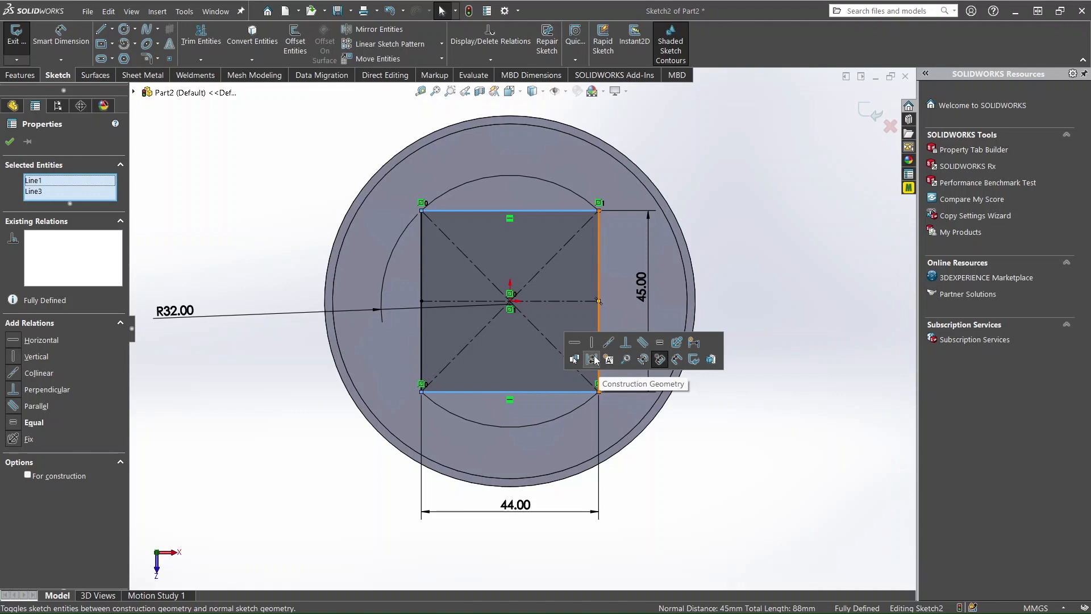
left_click(594, 359)
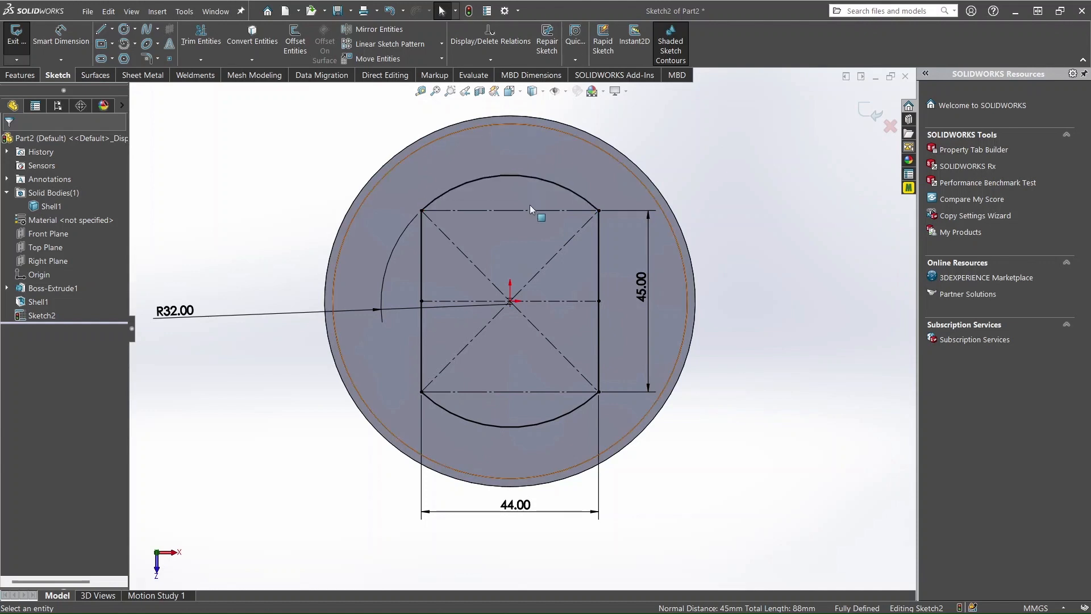
Switch the rectangle's upper horizontal line to normal sketch geometry and back to construction geometry
left_click(569, 214)
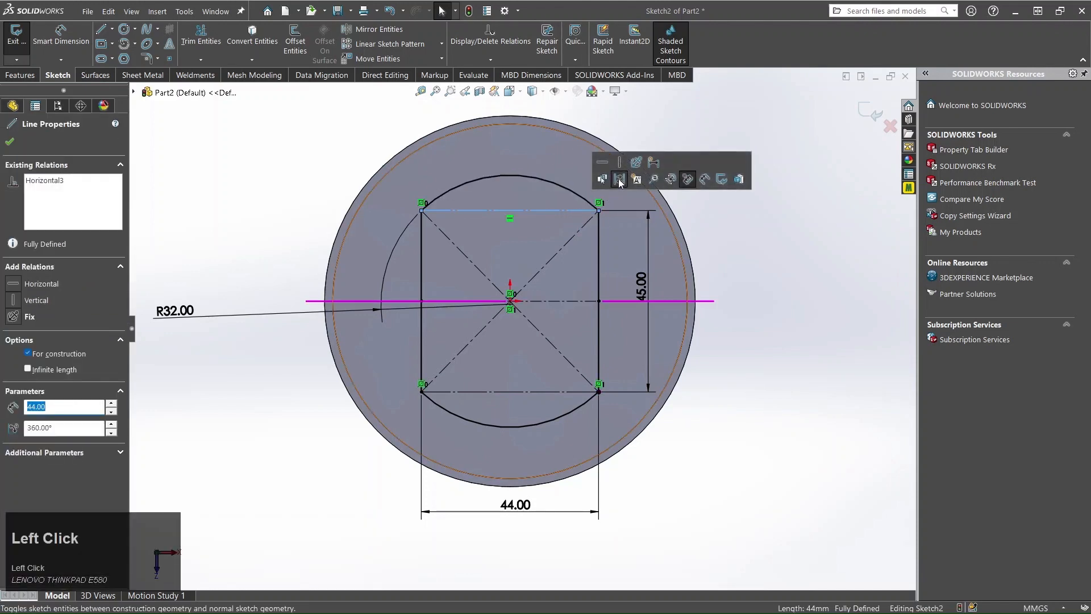
left_click(619, 180)
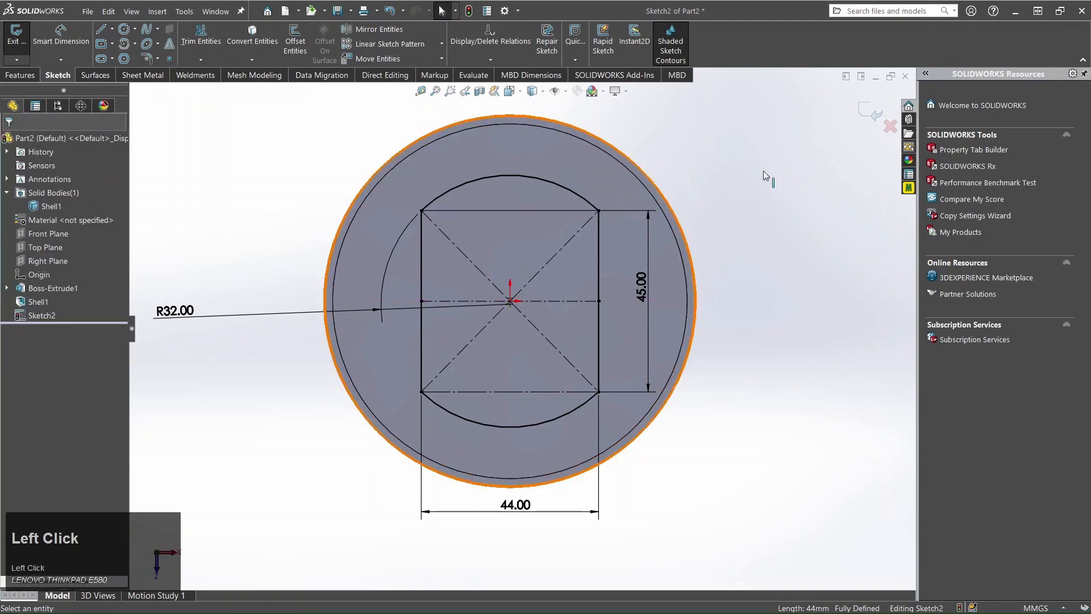
left_click(548, 210)
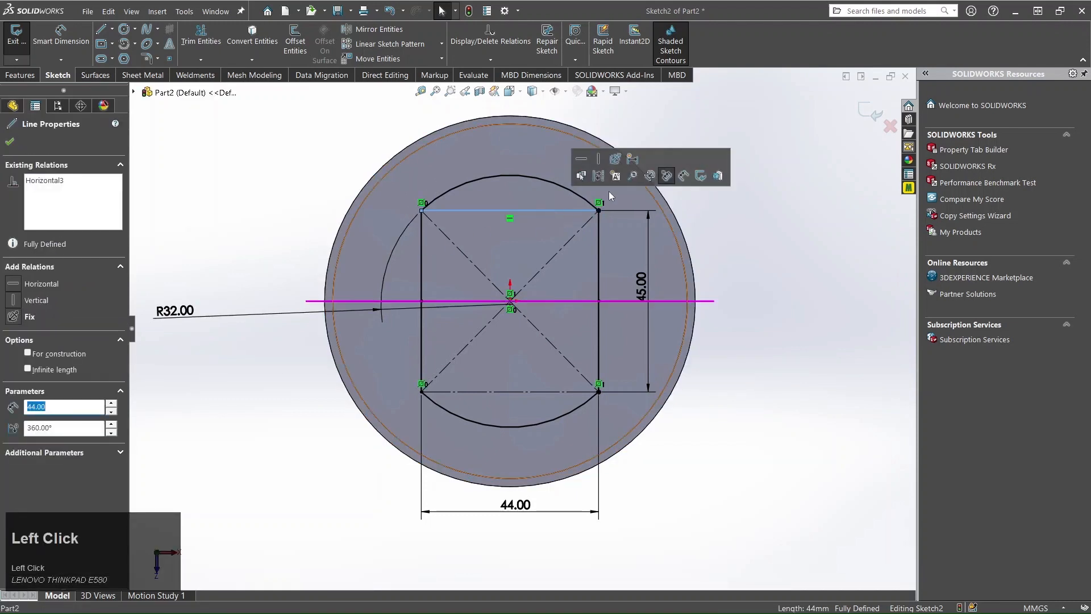
left_click(598, 175)
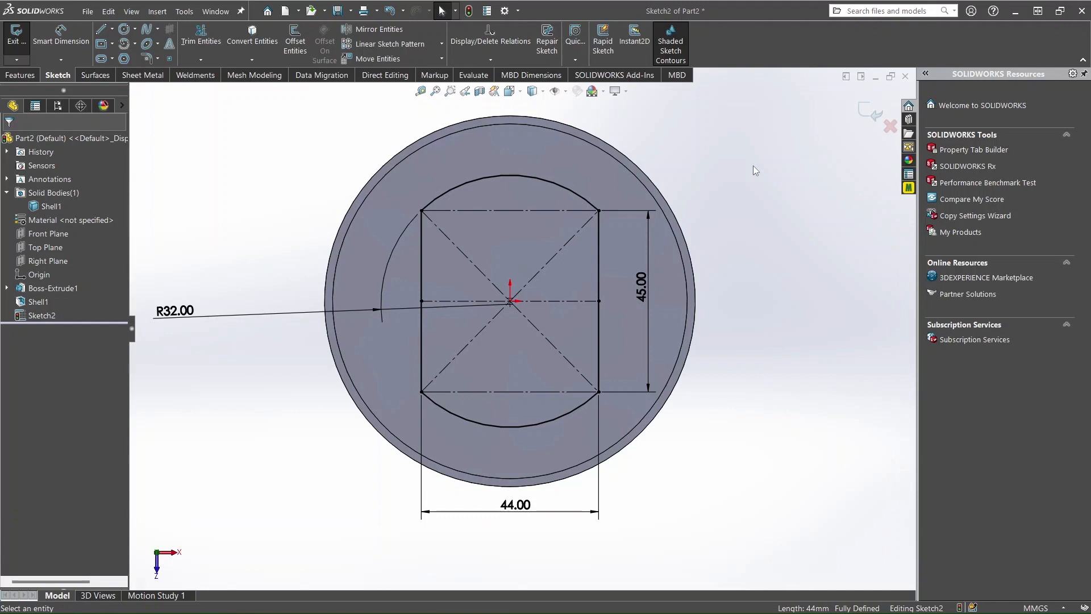
left_click(751, 180)
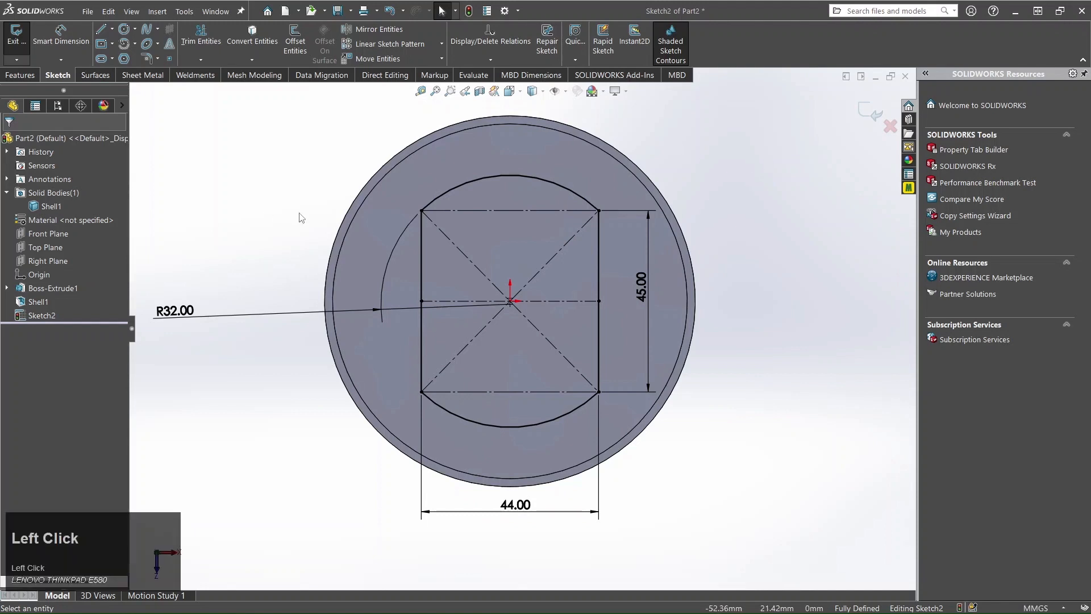
Examine the construction option in the upper horizontal line's properties, and close them
left_click(511, 210)
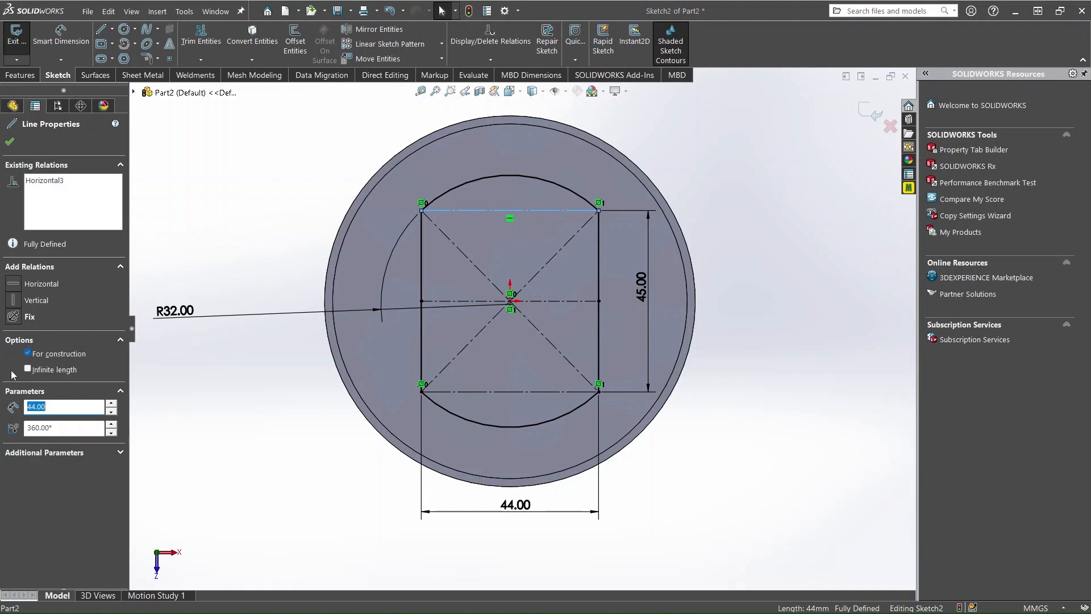
left_click(10, 143)
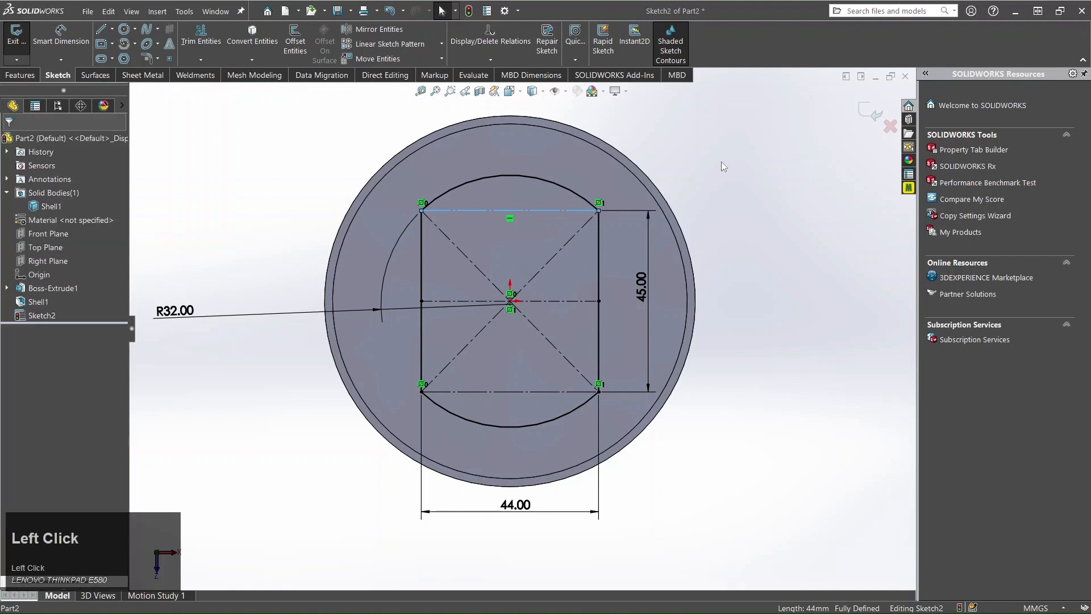
left_click(782, 227)
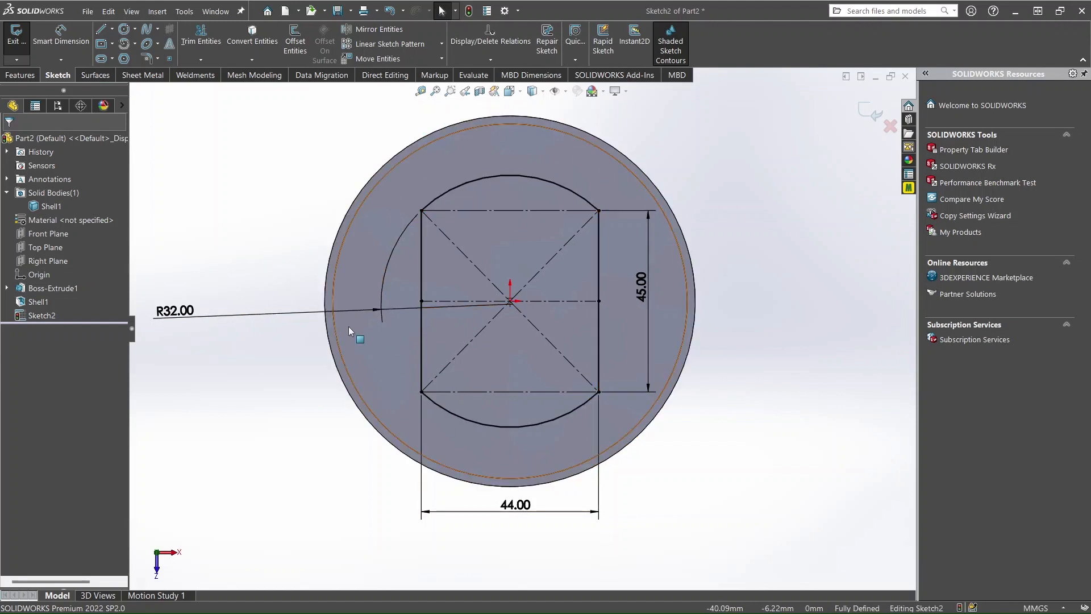
Start a blind Boss-Extrude of the arc-ended profile with a depth of 13 mm
middle_click_drag(327, 316, 392, 236)
scroll(766, 242, "down", 1)
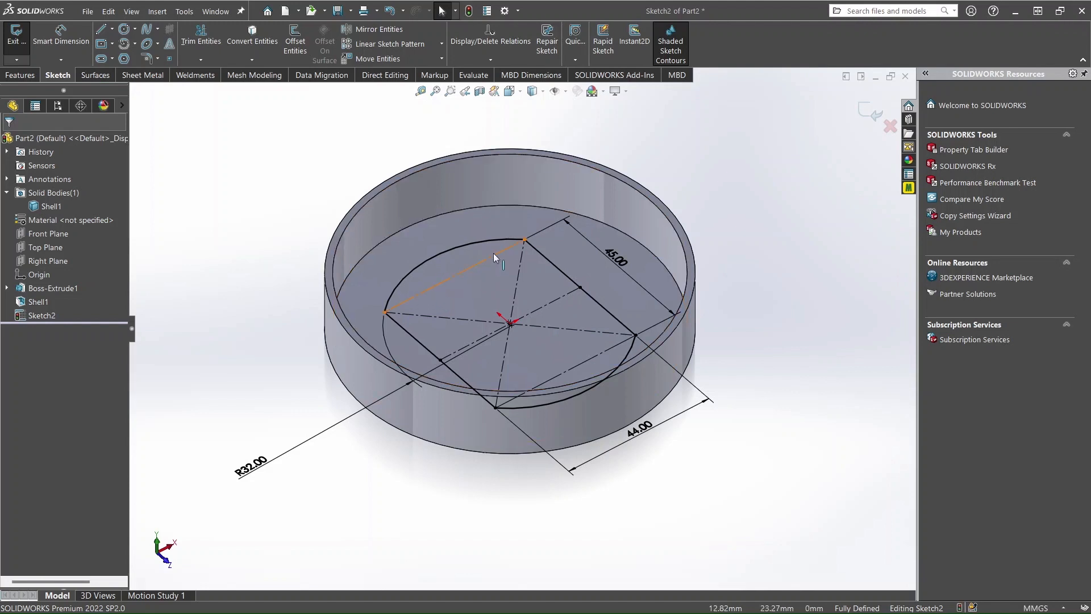
left_click(31, 76)
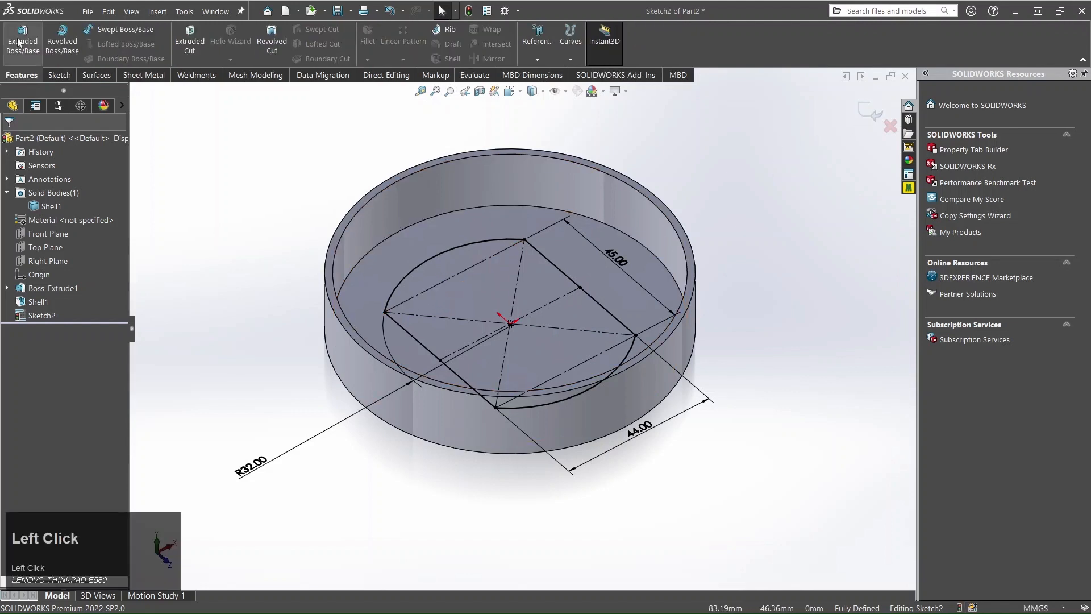
left_click(57, 75)
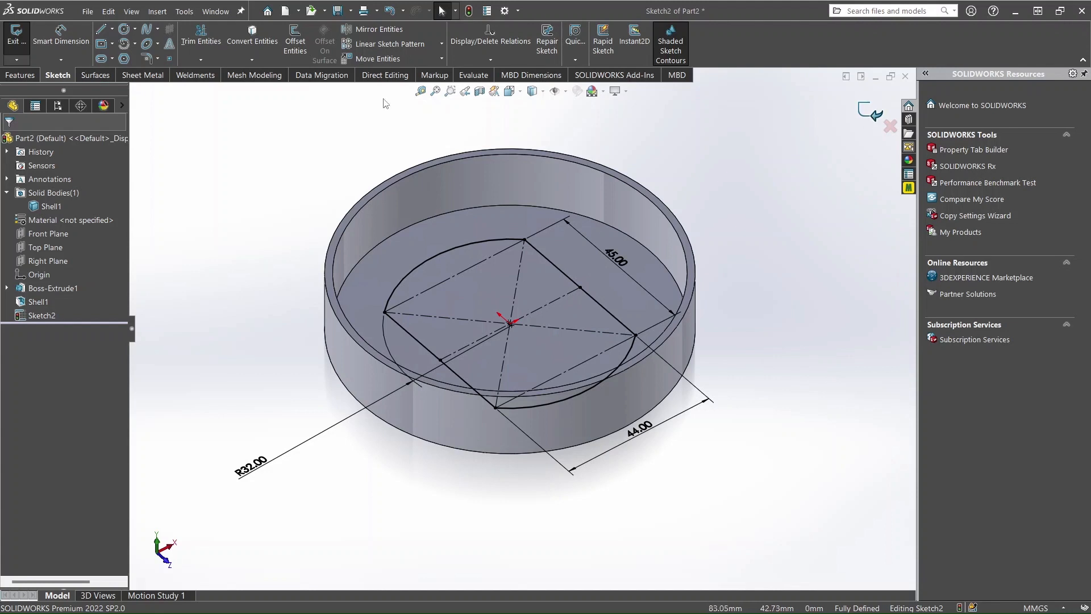
left_click(25, 78)
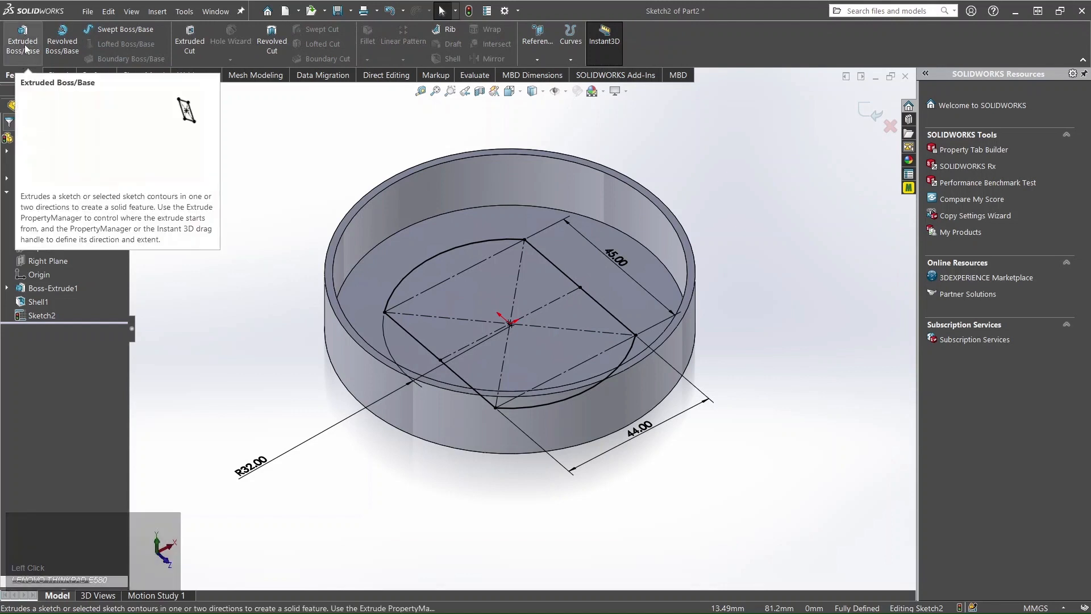
left_click(25, 50)
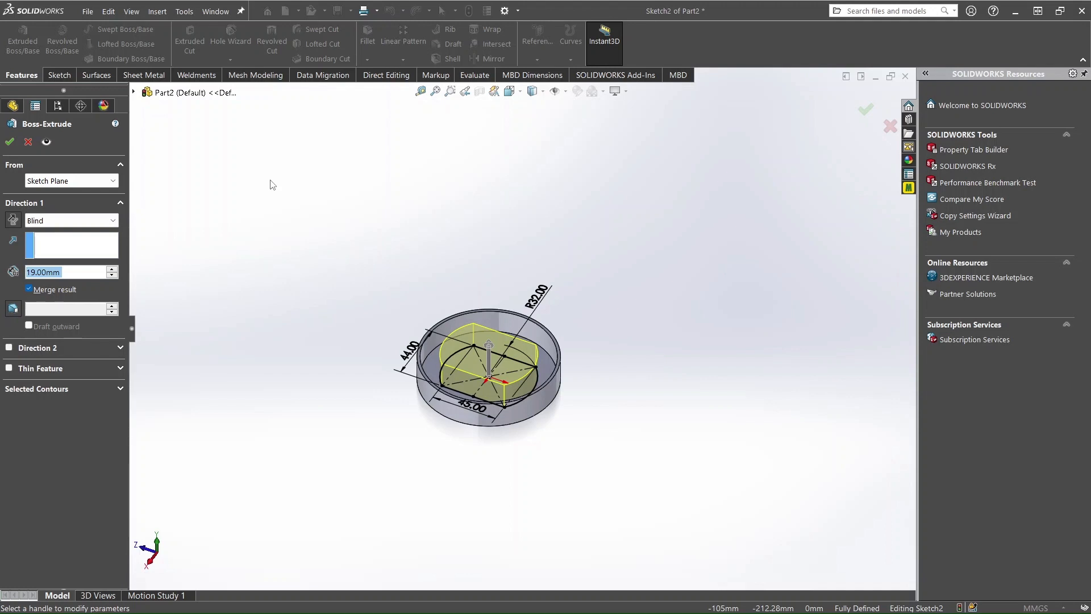
scroll(509, 390, "down", 5)
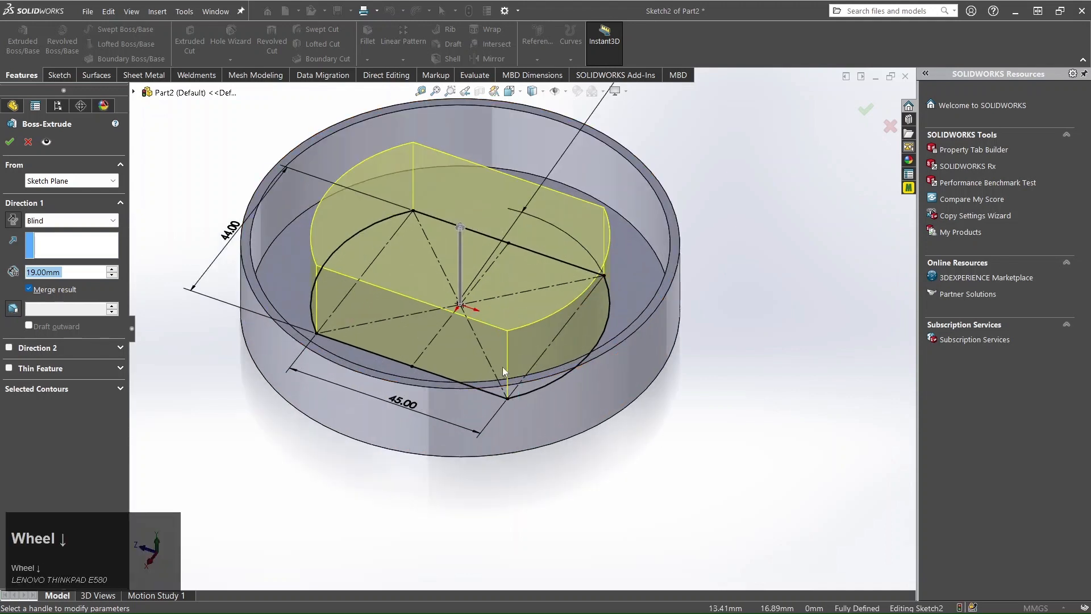
scroll(502, 367, "up", 3)
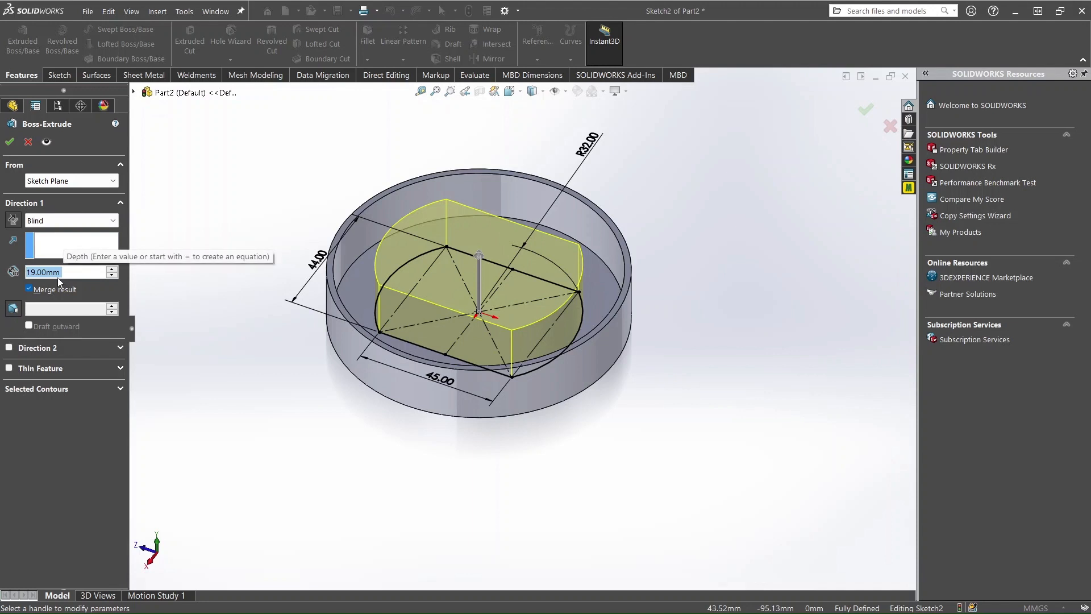
type("13")
key("Return")
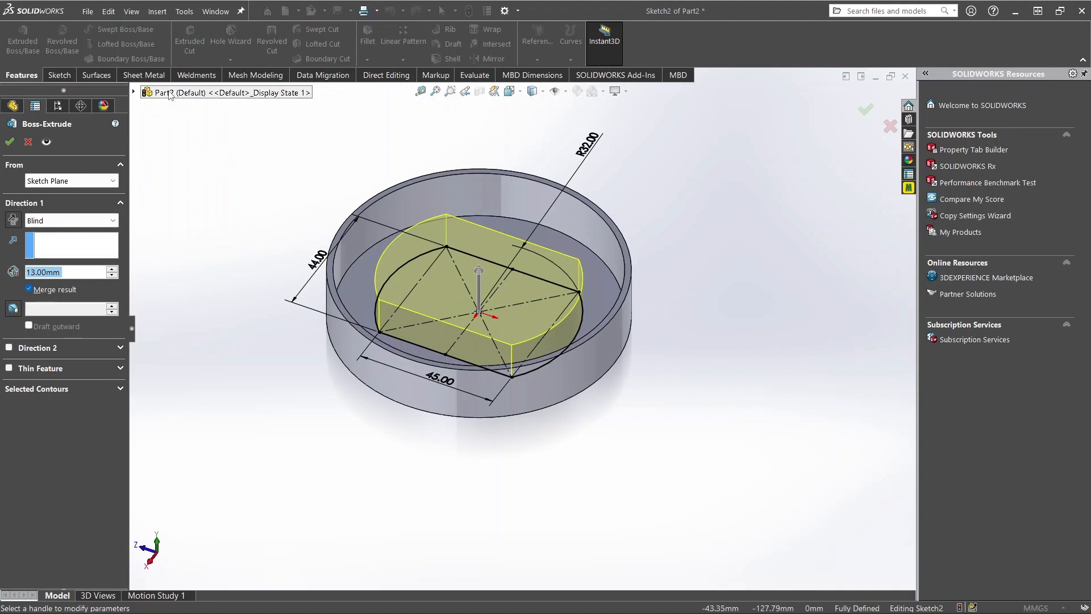
Turn off Merge result and finish the extrusion as a body separate from the shelled disc
left_click(134, 92)
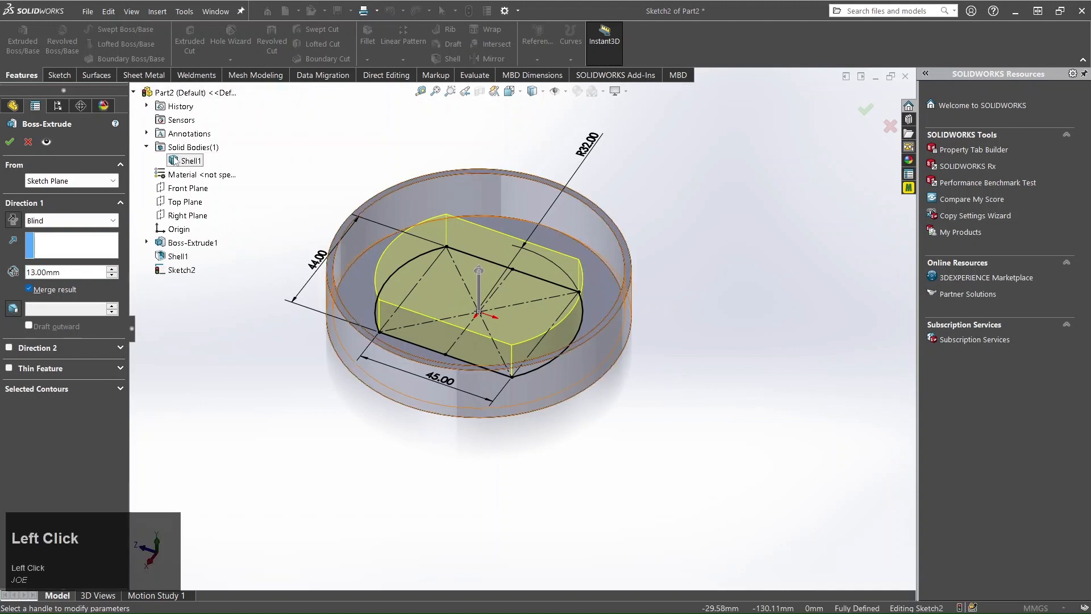
left_click(176, 161)
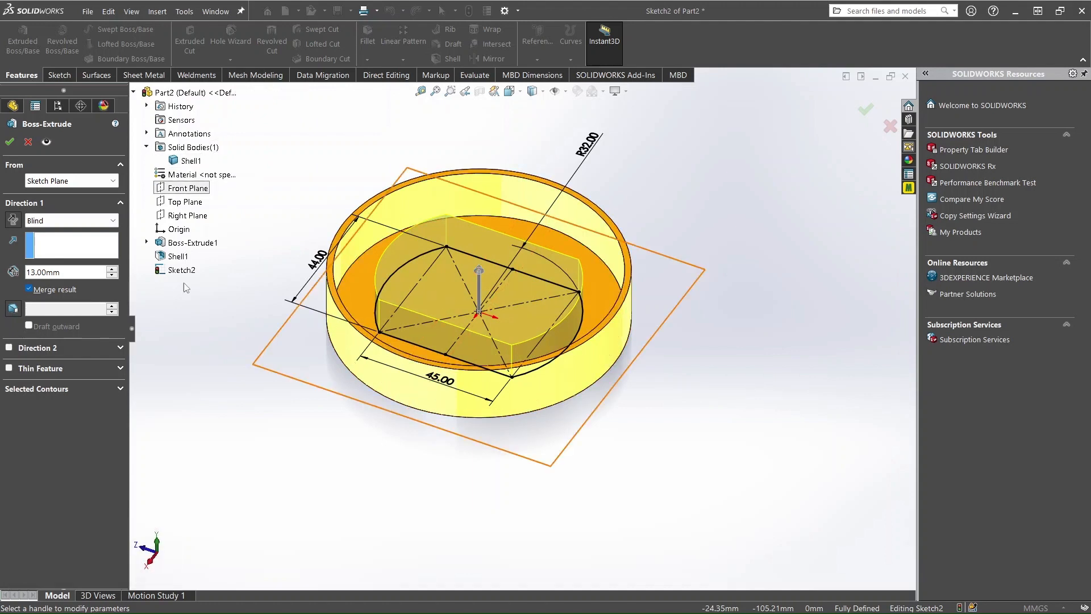
left_click(28, 291)
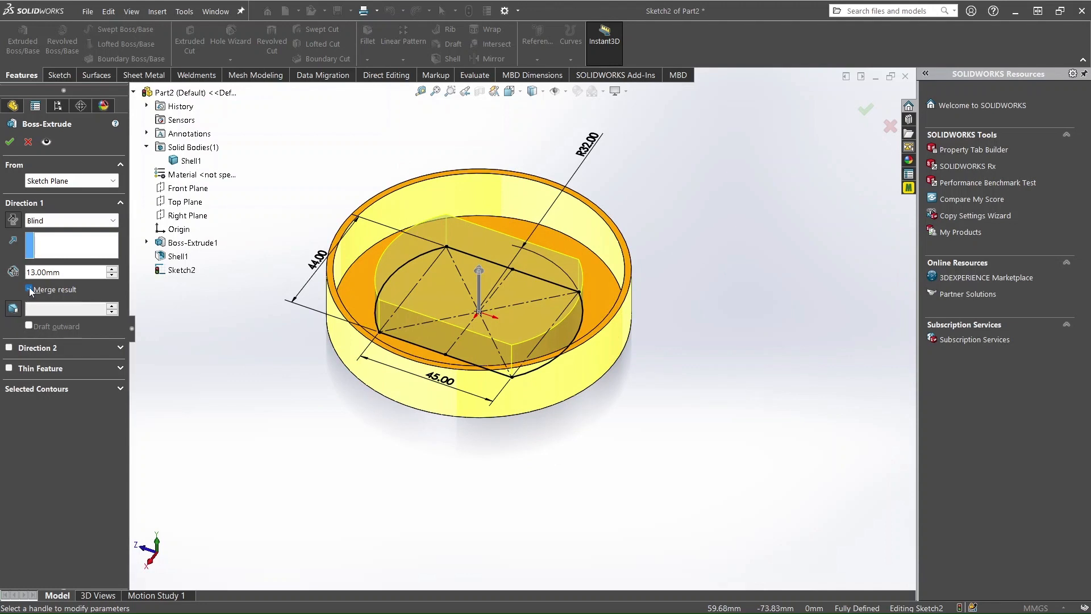
left_click(29, 290)
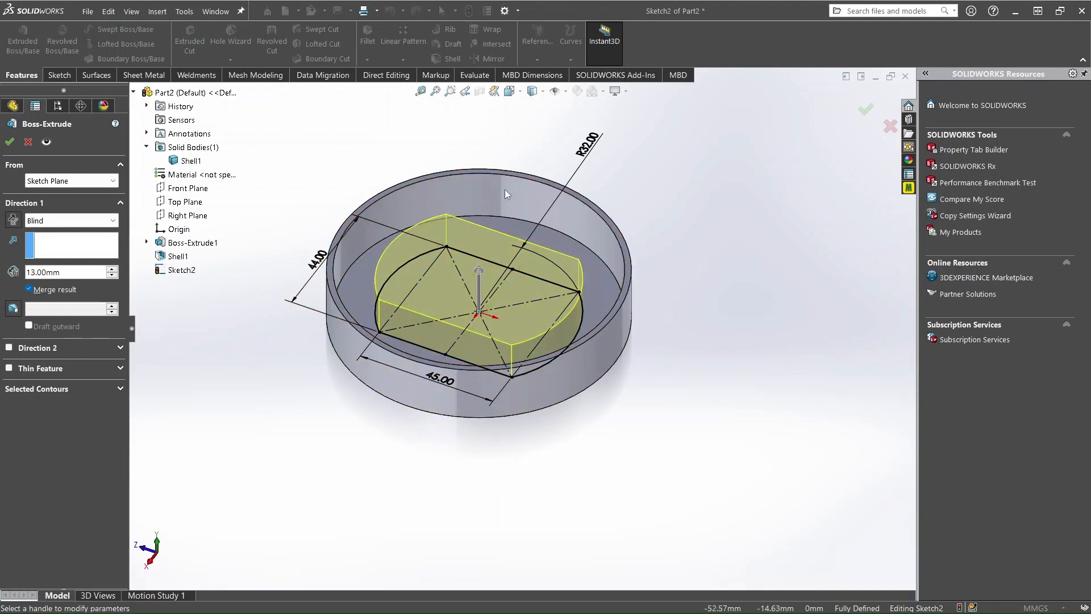
left_click(29, 289)
left_click(6, 144)
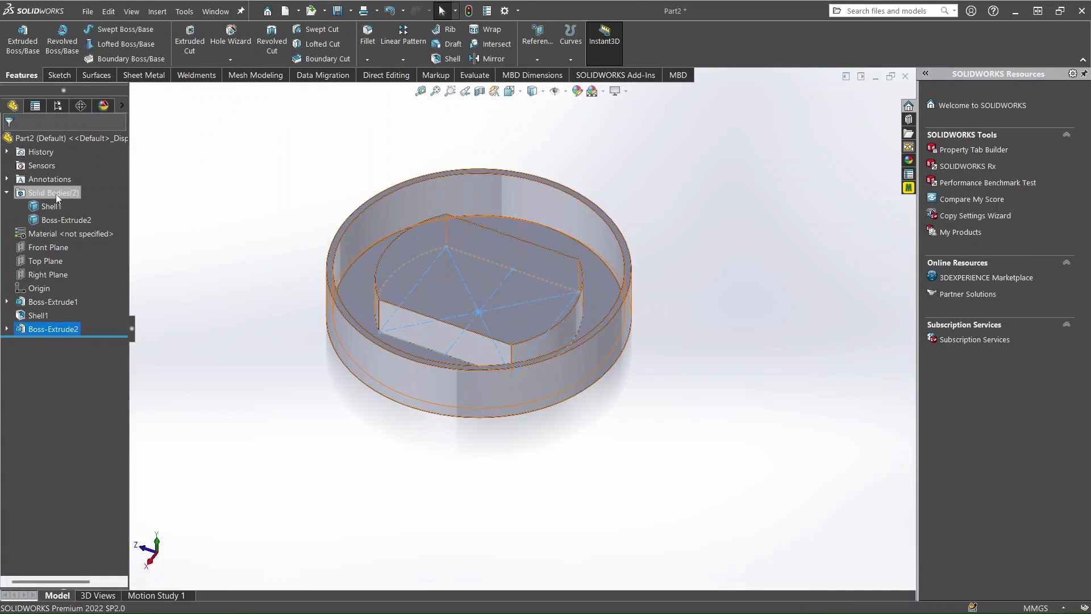
Highlight the shelled disc and the extruded block one after the other to check the two solid bodies
left_click(212, 215)
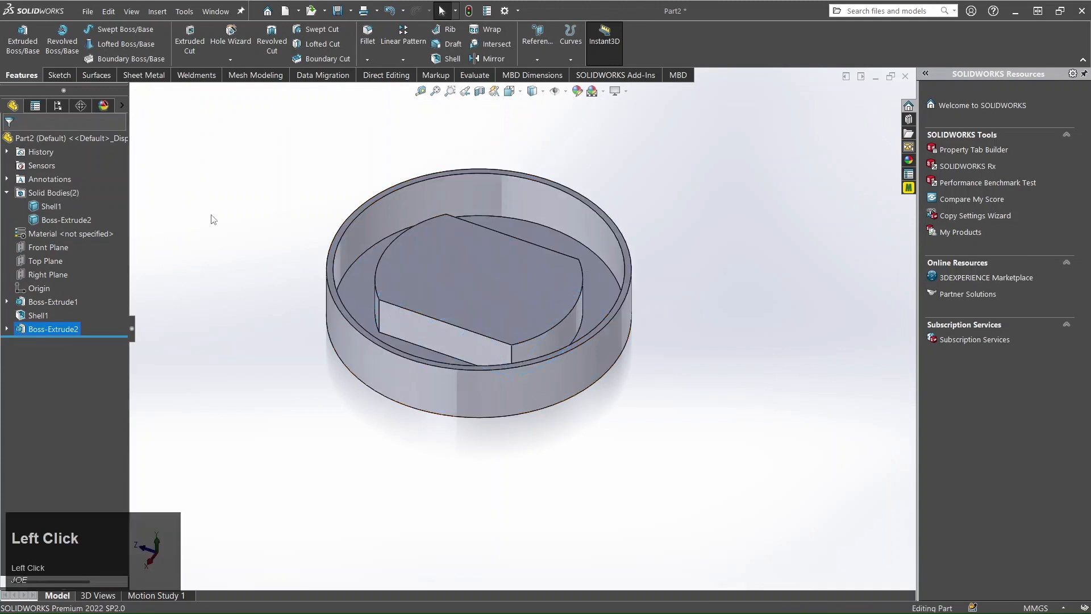
left_click(53, 206)
left_click(172, 214)
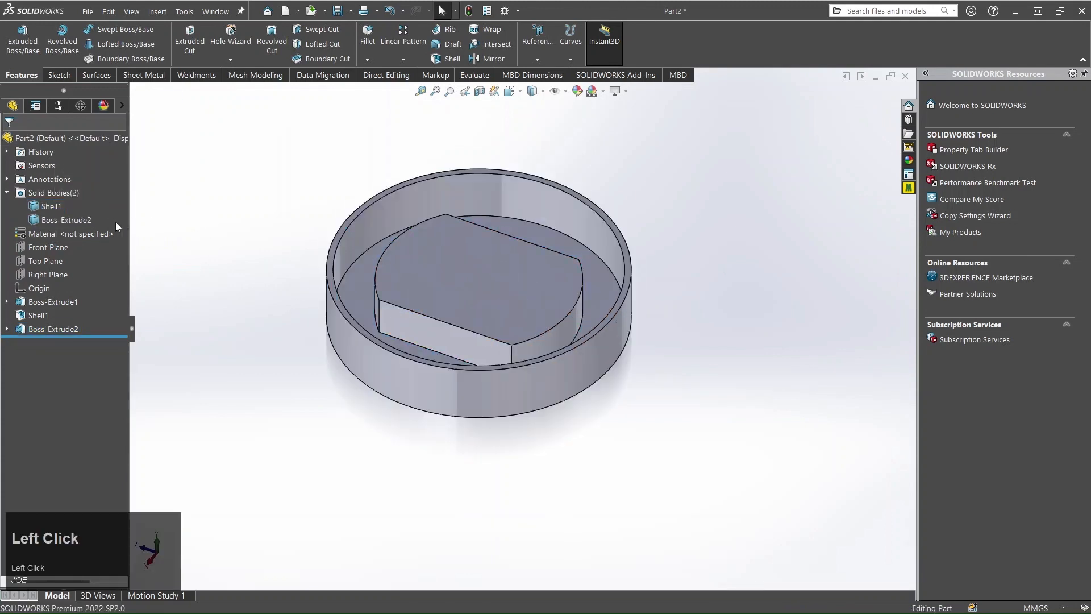
left_click(87, 217)
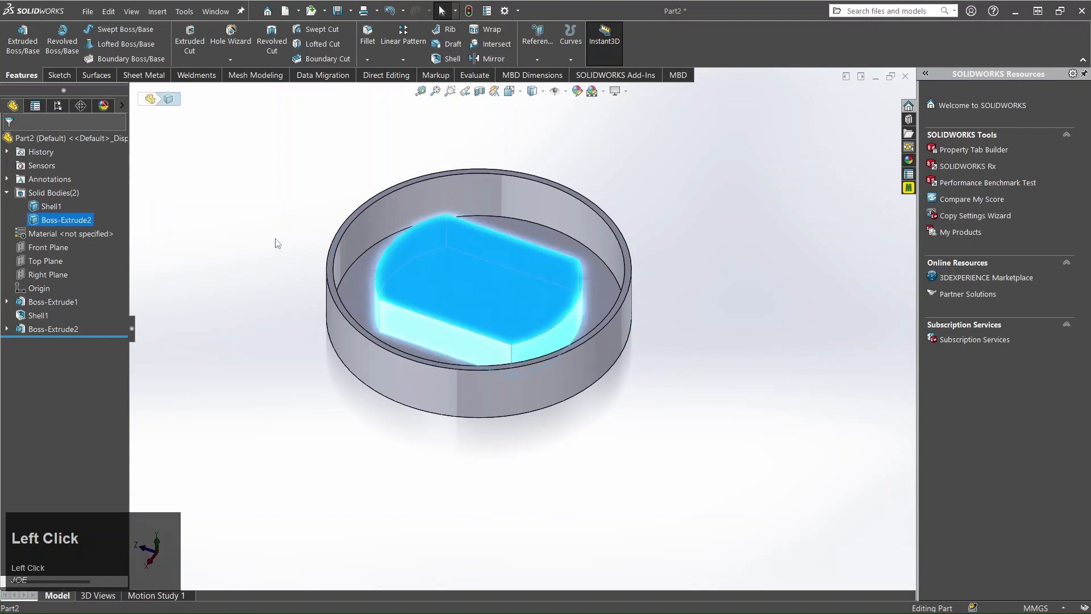
left_click(259, 240)
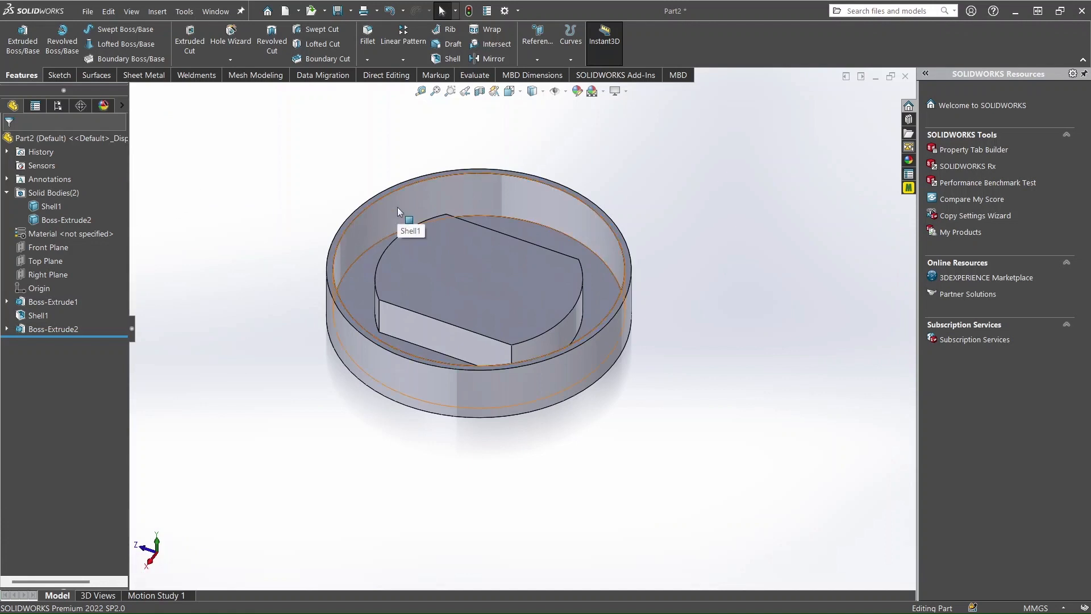
Hide the shelled disc body, leaving only the arc-ended block displayed
right_click(50, 205)
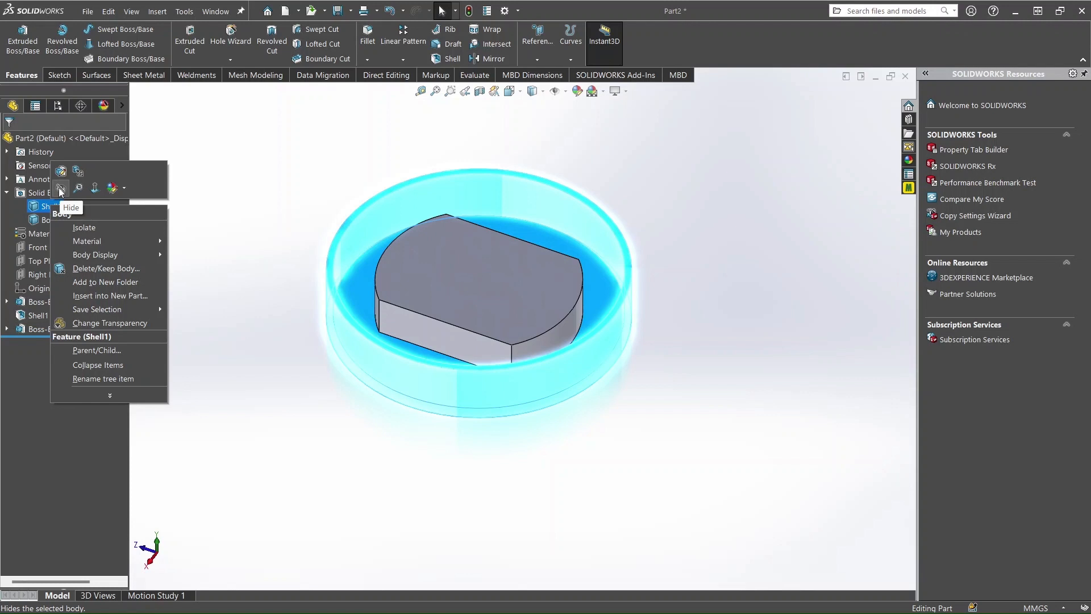
left_click(61, 189)
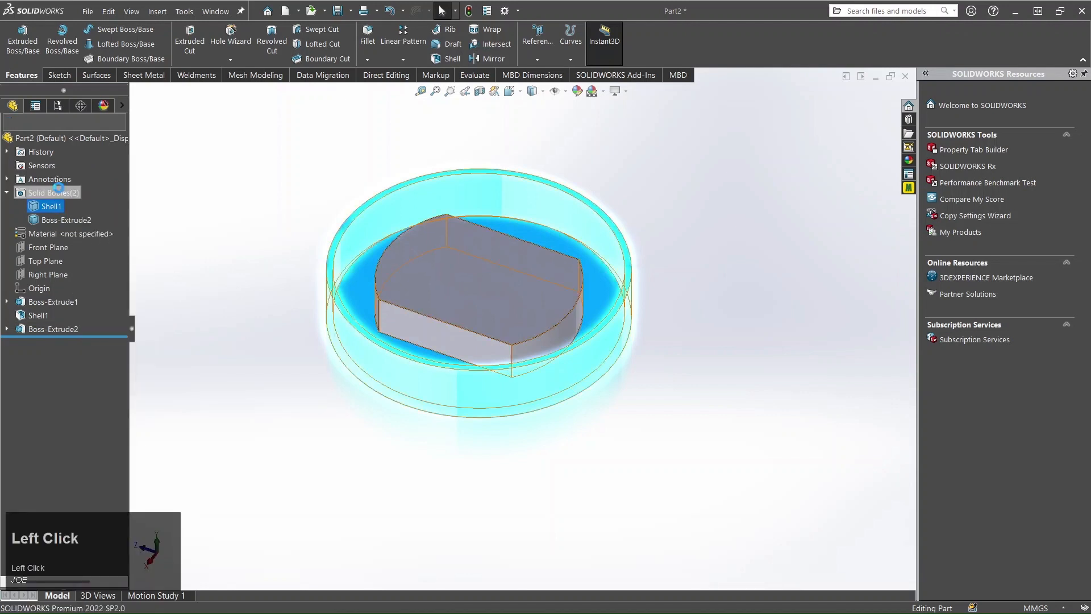
middle_click_drag(267, 284, 291, 337)
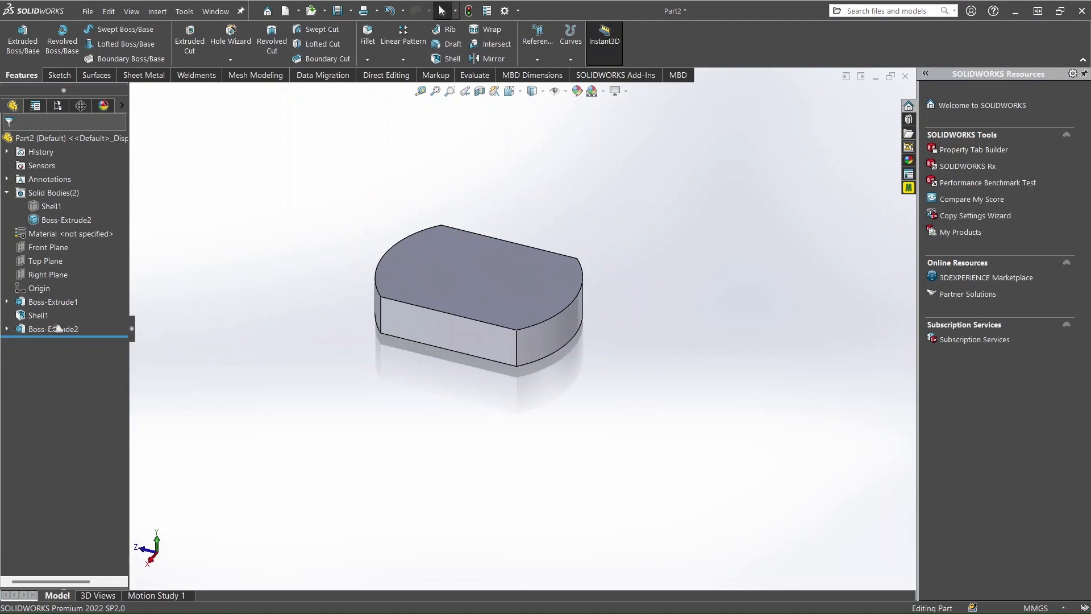
left_click(40, 316)
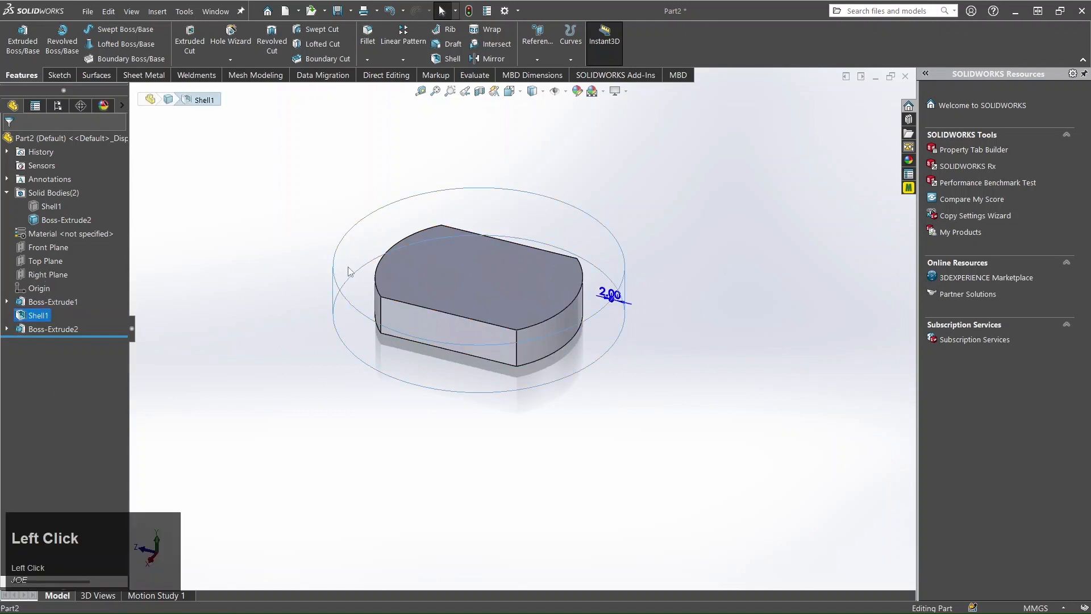
left_click(246, 309)
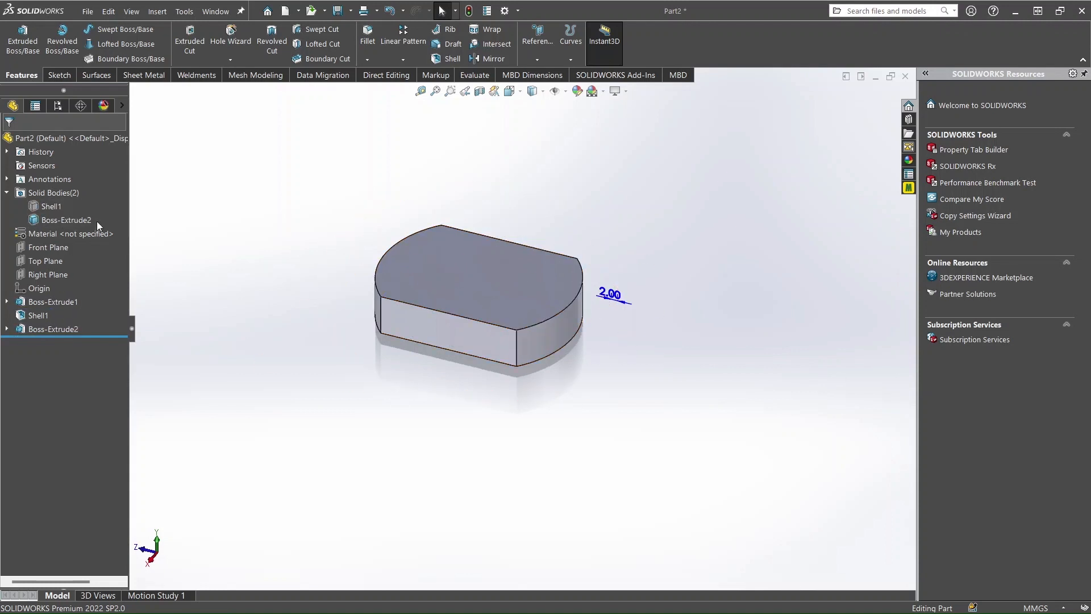
mouse_move(276, 303)
middle_mouse_down()
mouse_move(264, 292)
mouse_move(295, 307)
middle_mouse_up()
left_click(255, 319)
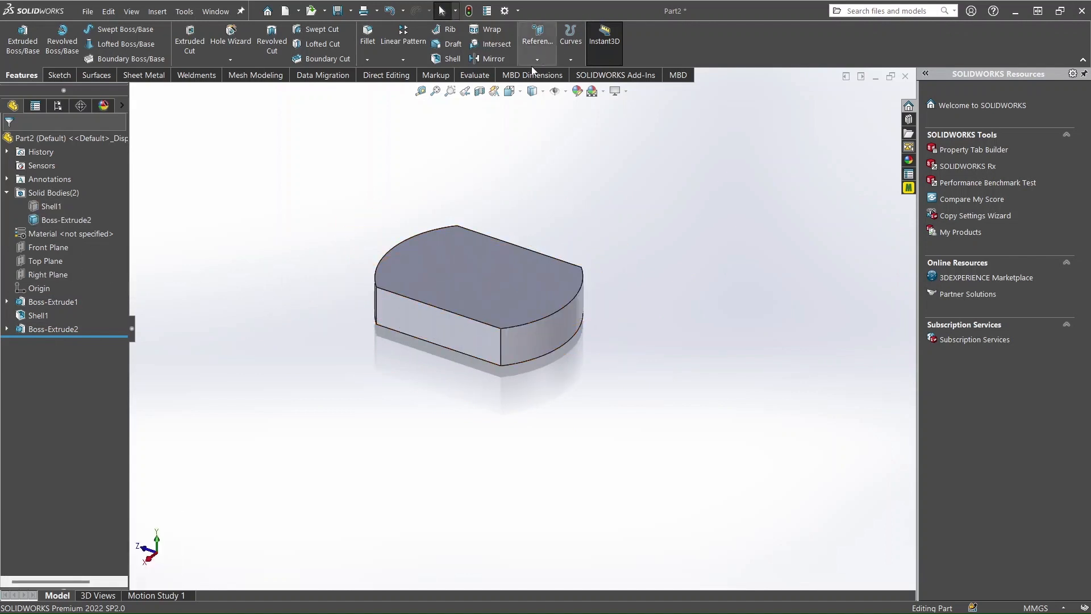
Shell the arc-ended block with a 2 mm wall thickness, removing its bottom face
left_click(454, 60)
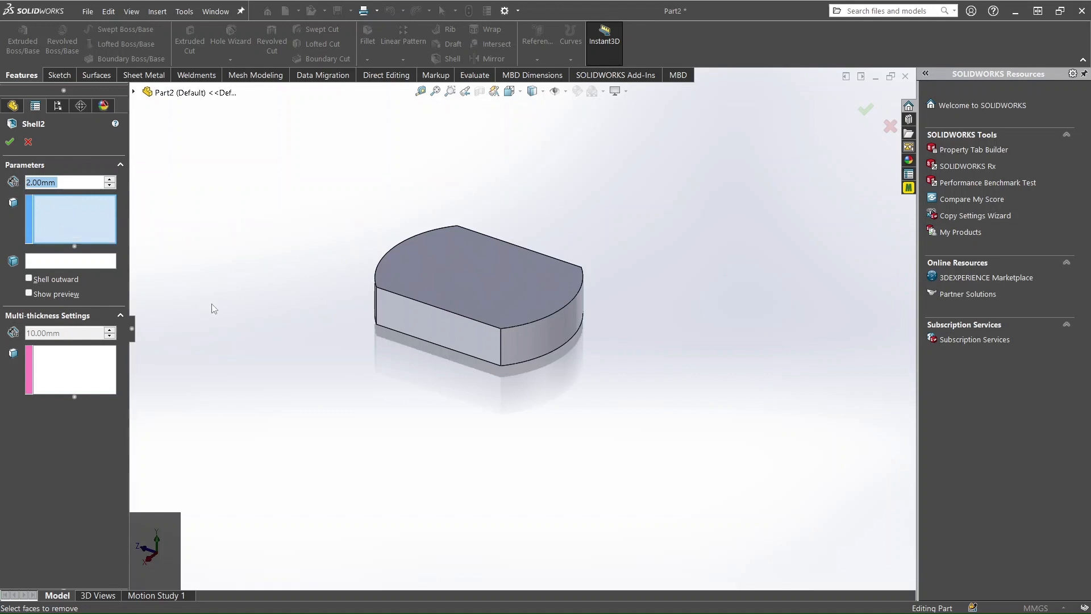
middle_click_drag(275, 306, 447, 292)
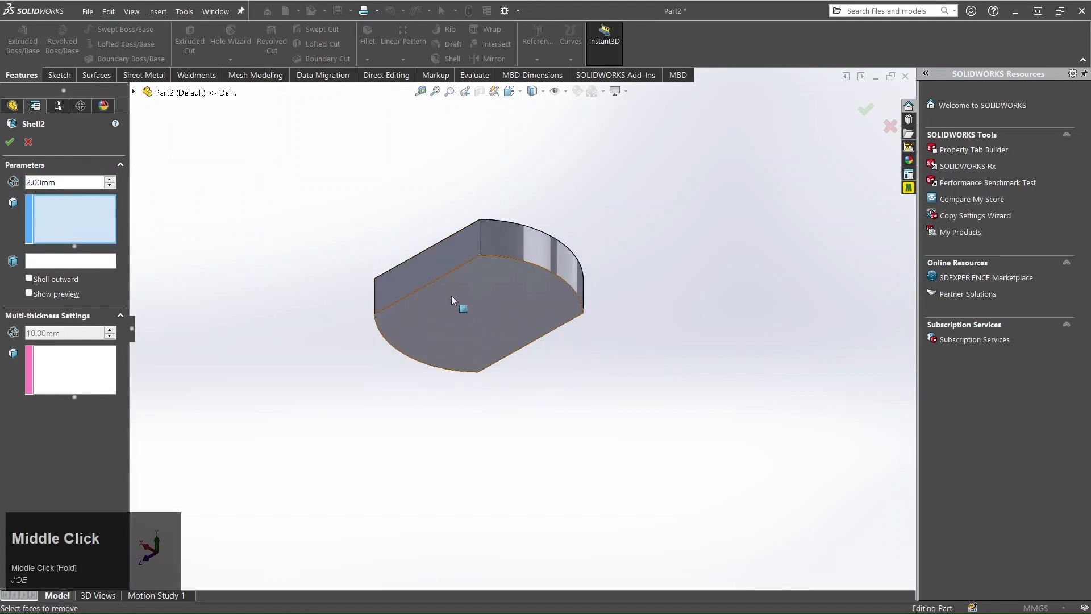
left_click(462, 304)
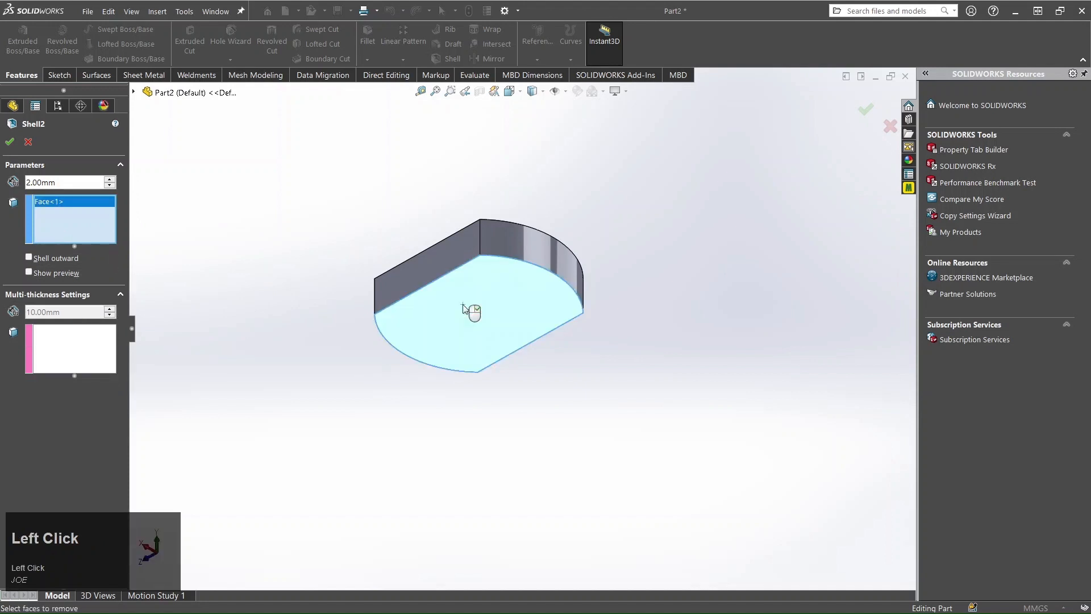
left_click(9, 143)
middle_click_drag(391, 215, 401, 360)
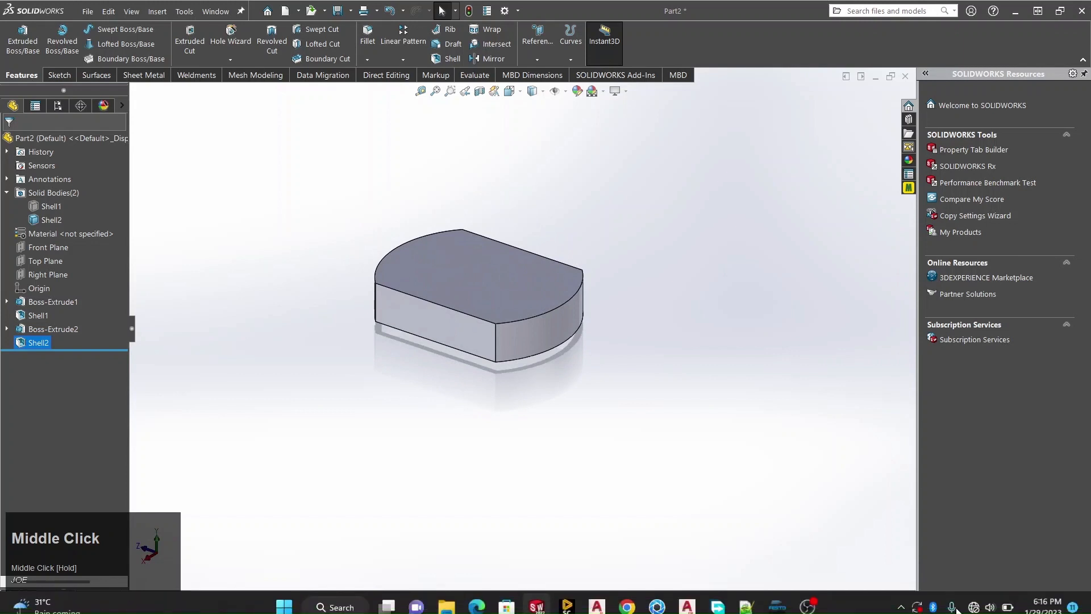
Show the hidden disc body again
left_click(813, 601)
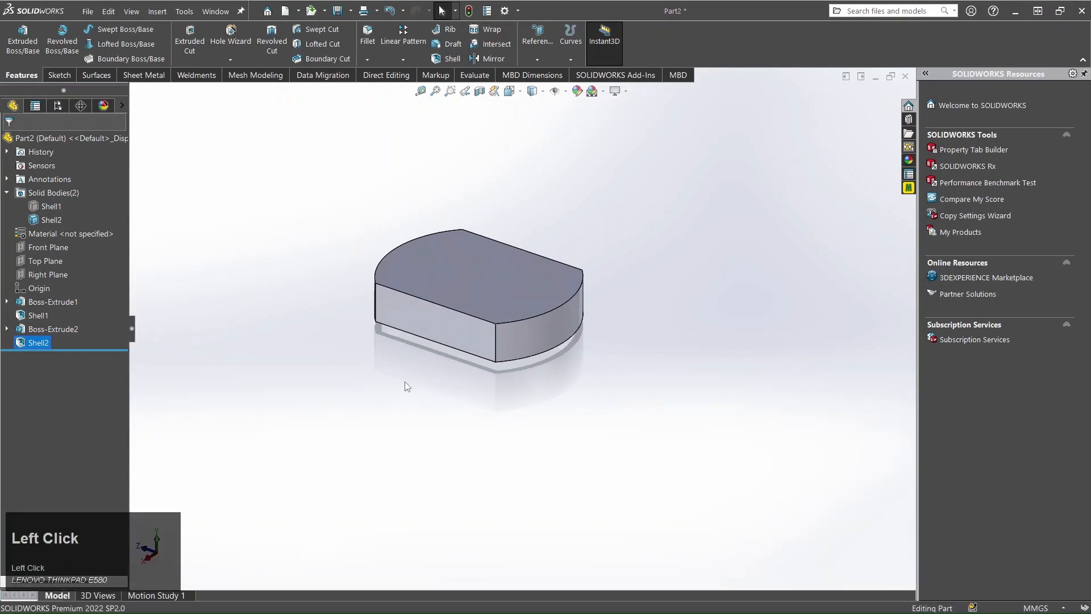
mouse_move(405, 382)
middle_mouse_down()
mouse_move(390, 365)
mouse_move(358, 214)
mouse_move(410, 351)
mouse_move(398, 385)
middle_mouse_up()
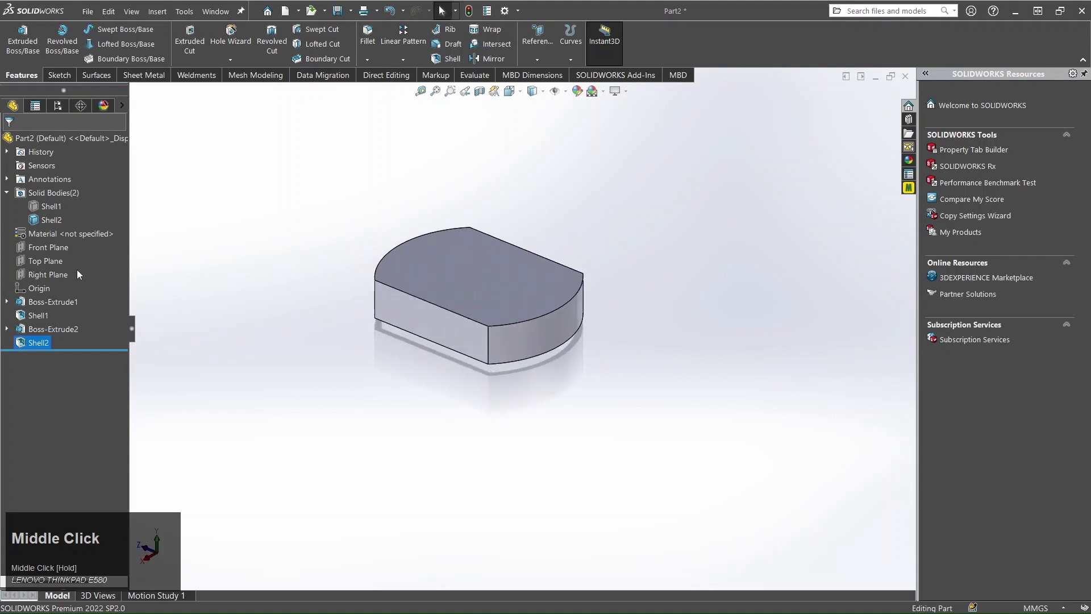
left_click(47, 206)
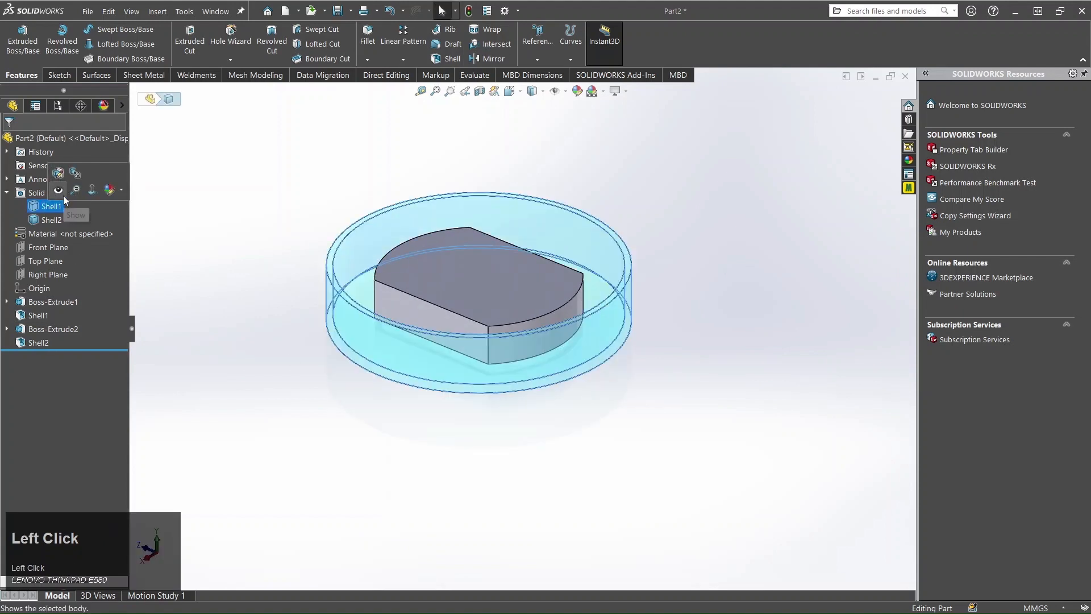
left_click(58, 191)
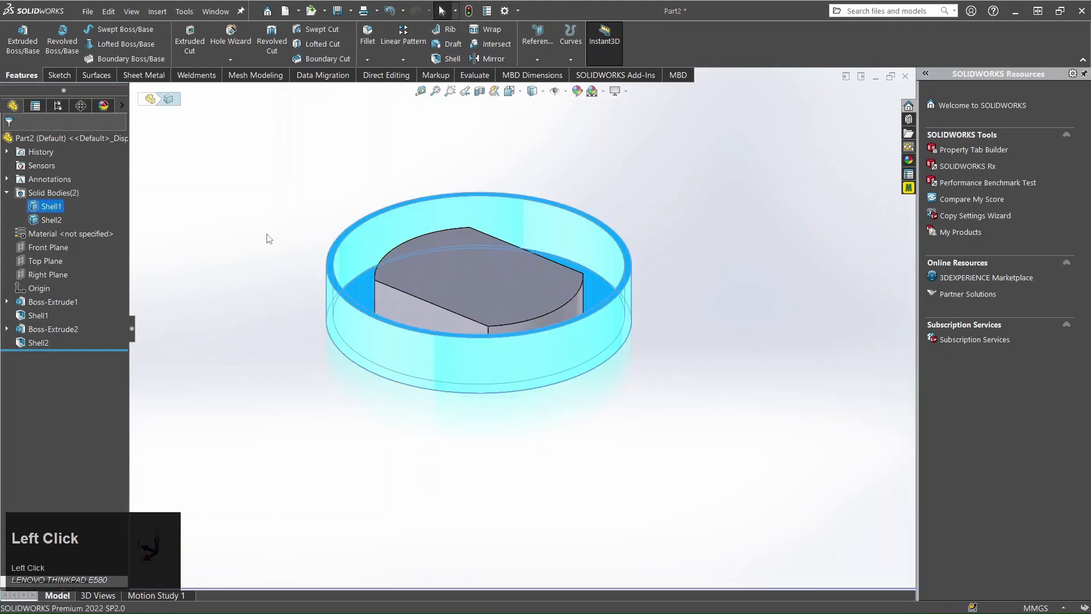
Start a new sketch on the outer bottom face of the disc
middle_click_drag(290, 245, 366, 131, "ctrl")
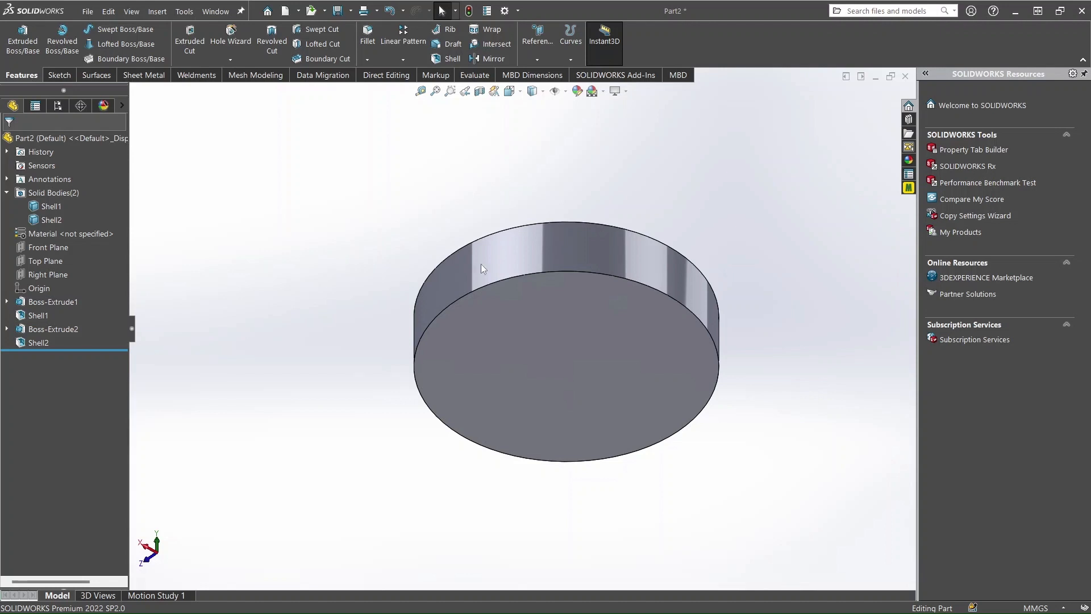
left_click(571, 367)
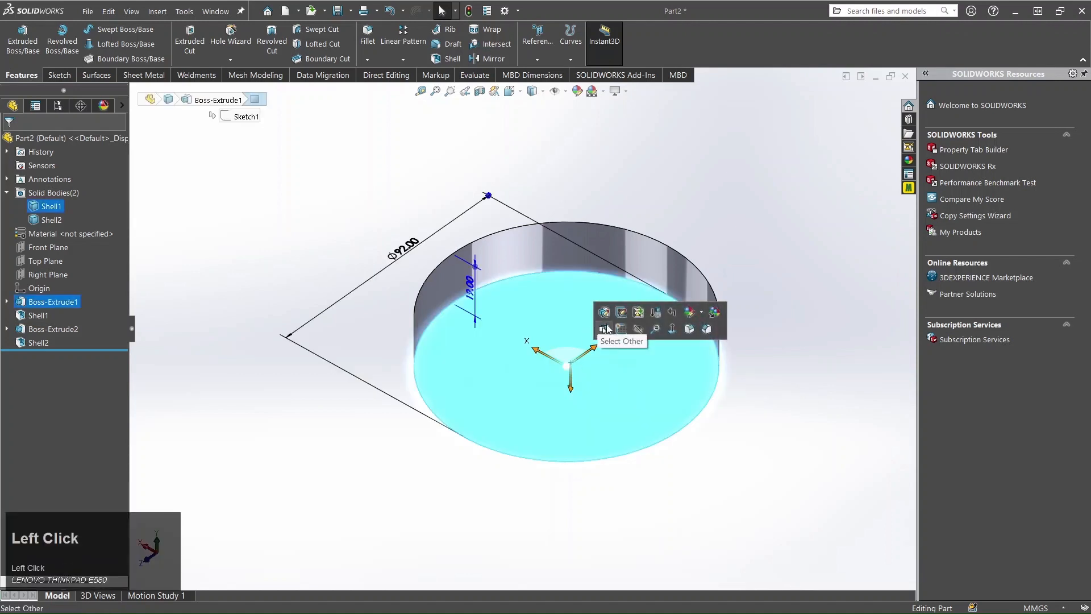
left_click(621, 329)
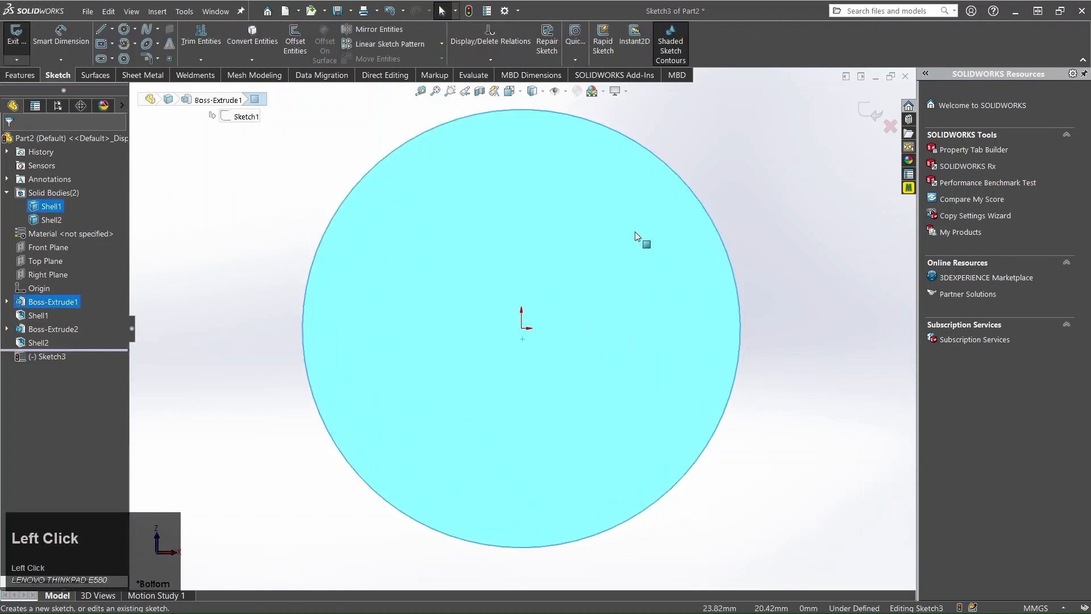
scroll(622, 165, "up", 3)
left_click(610, 161)
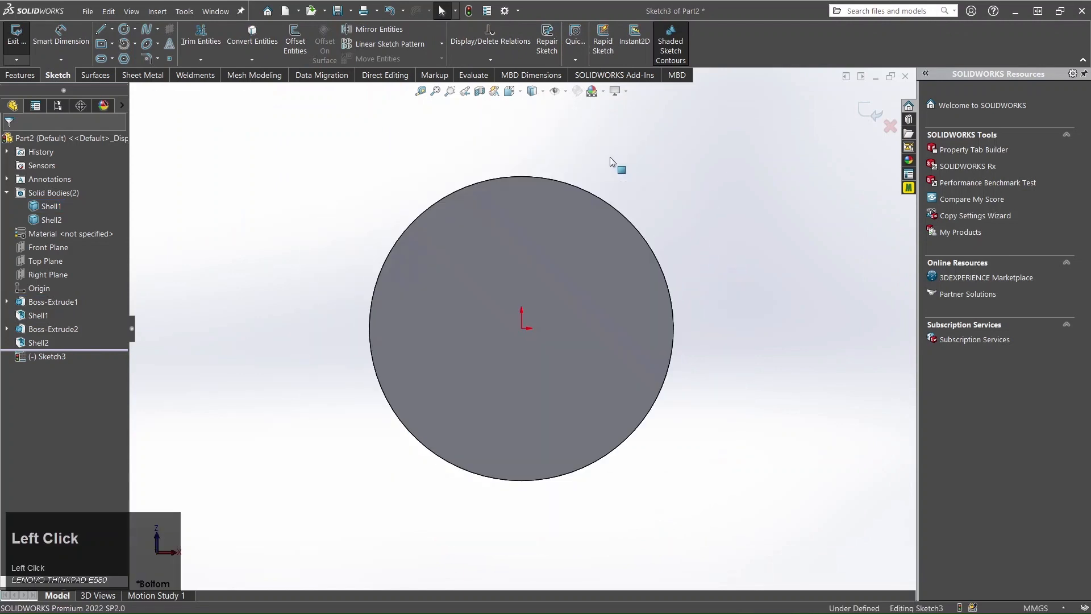
Set the display style to Hidden Lines Visible and convert the block's four inner wall edges into sketch entities
left_click(541, 97)
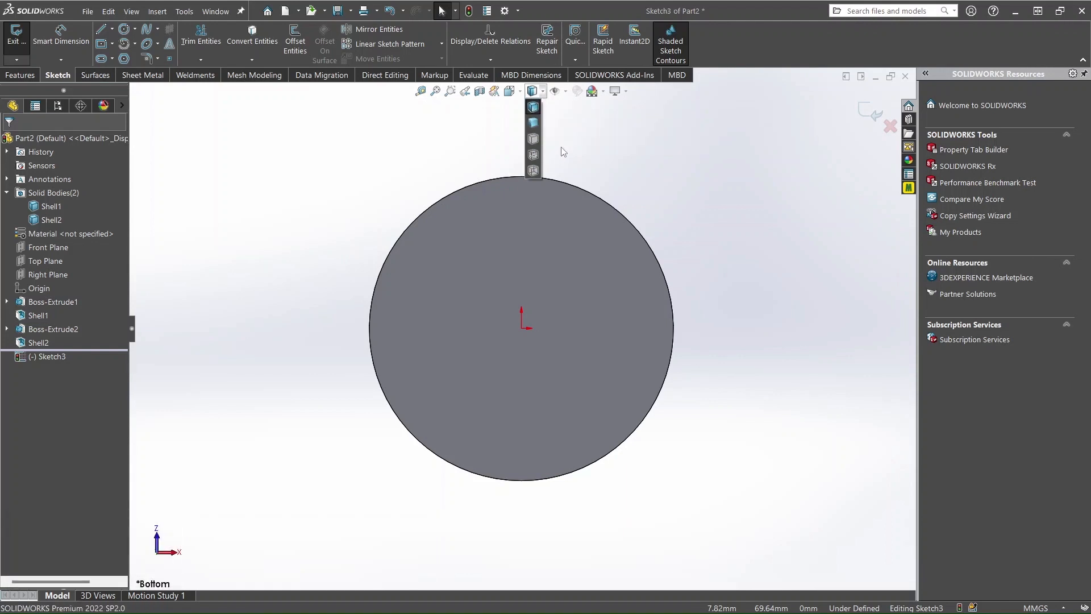
left_click(534, 157)
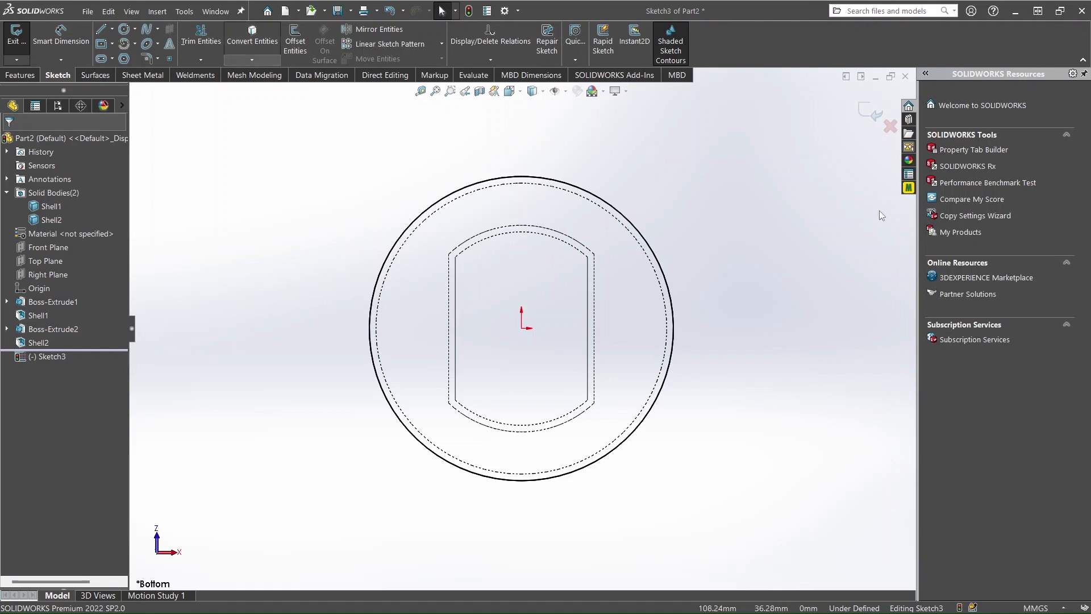
left_click(456, 343)
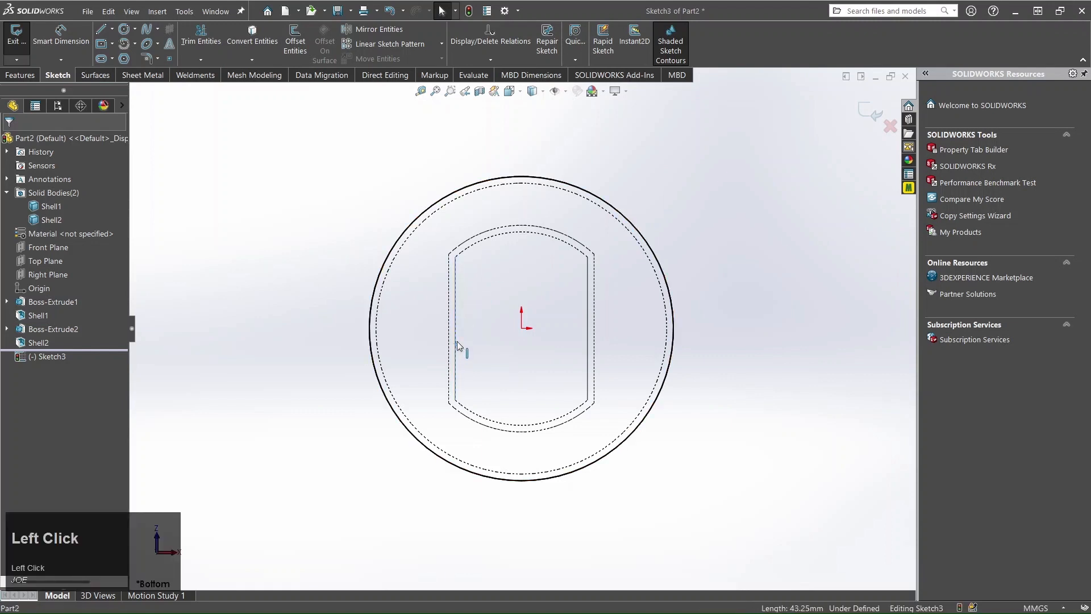
left_click(482, 267, "ctrl")
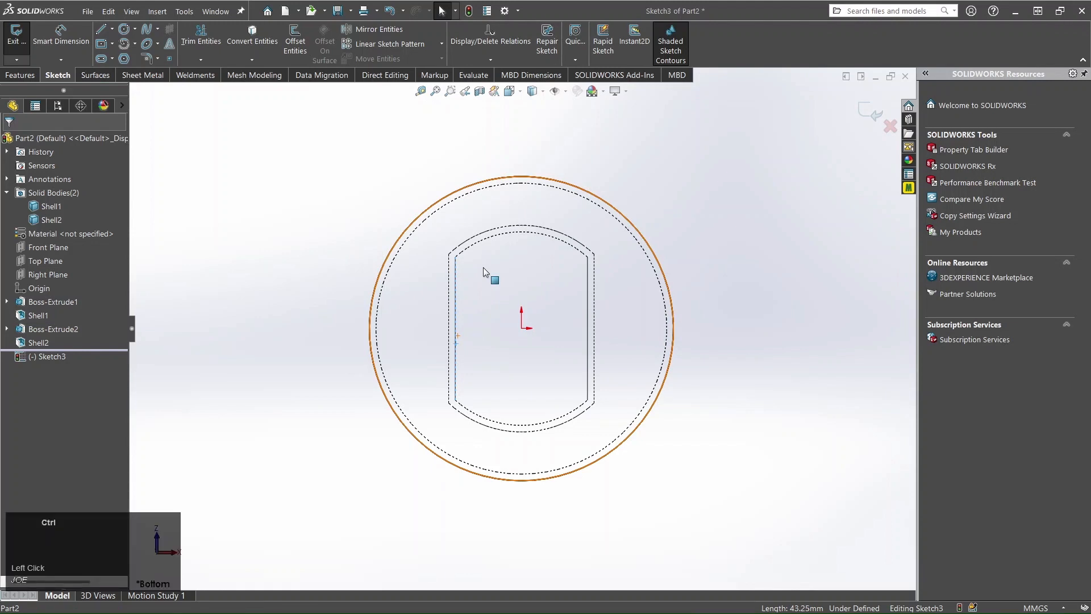
left_click(483, 241, "ctrl")
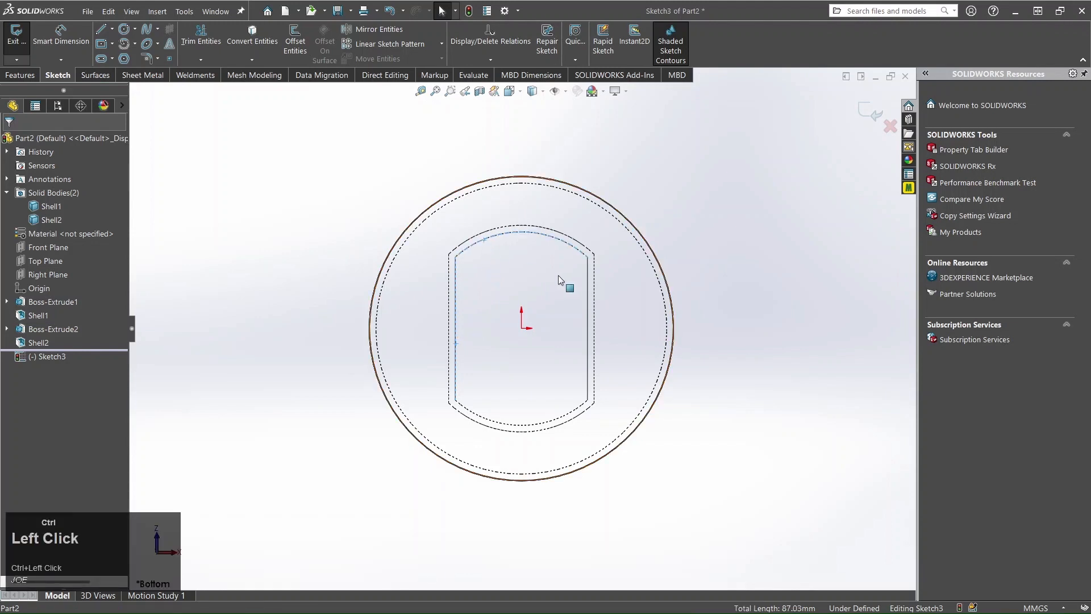
left_click(587, 341, "ctrl")
left_click(574, 405, "ctrl")
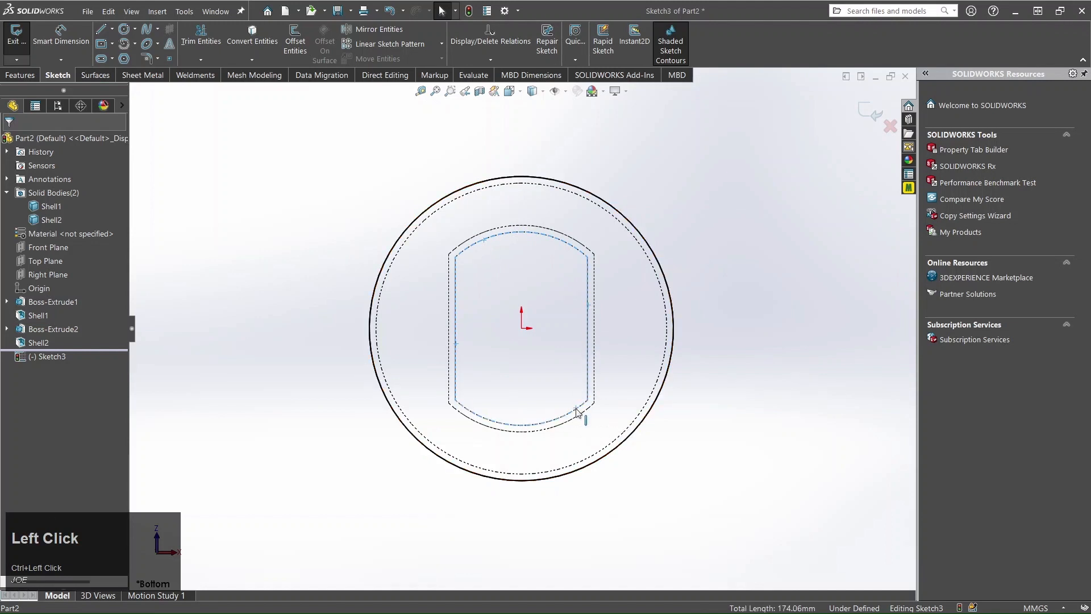
left_click(265, 40)
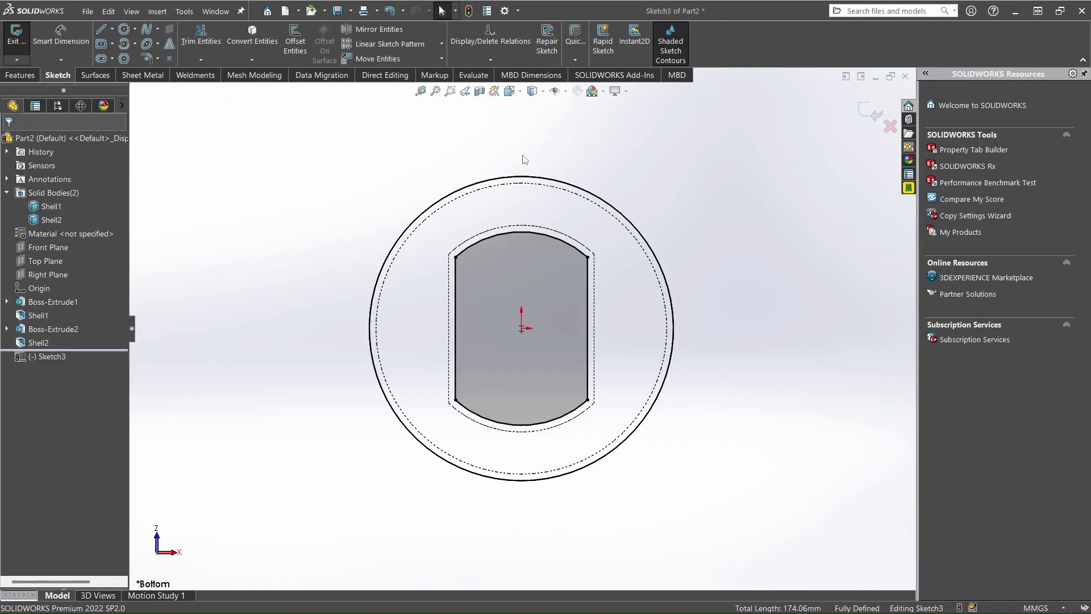
Return the display style to Shaded With Edges, checking the converted profile once more against the hidden lines
left_click(544, 92)
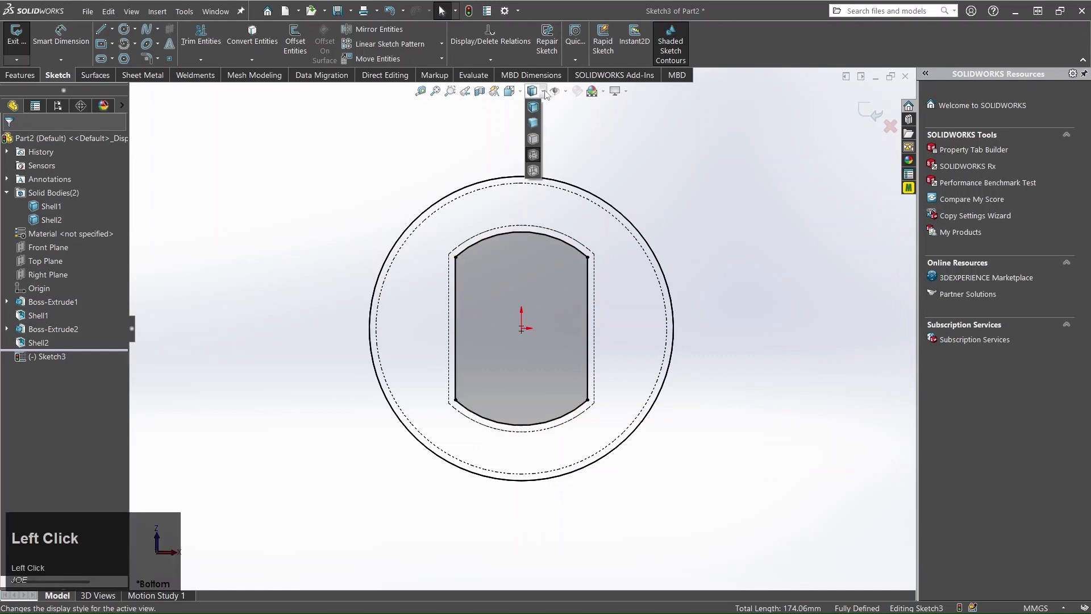
left_click(539, 110)
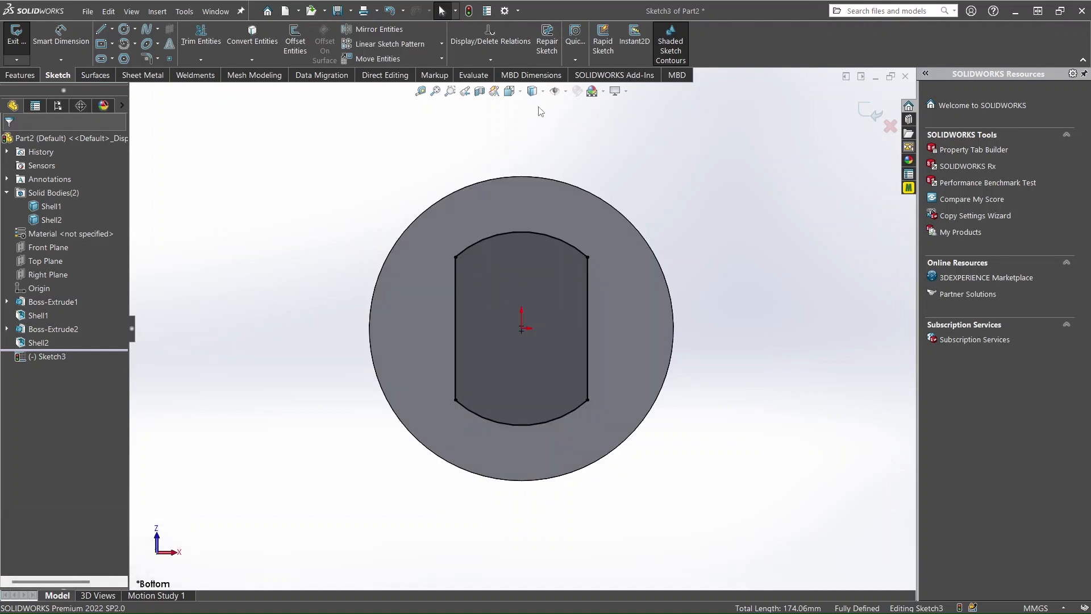
scroll(698, 250, "up", 3)
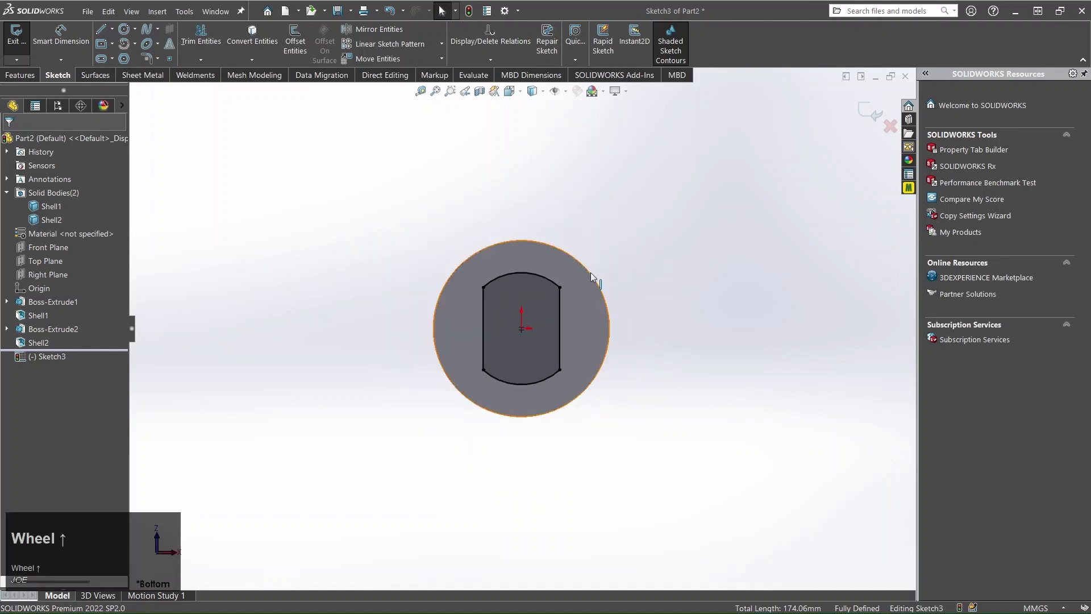
scroll(564, 288, "down", 3)
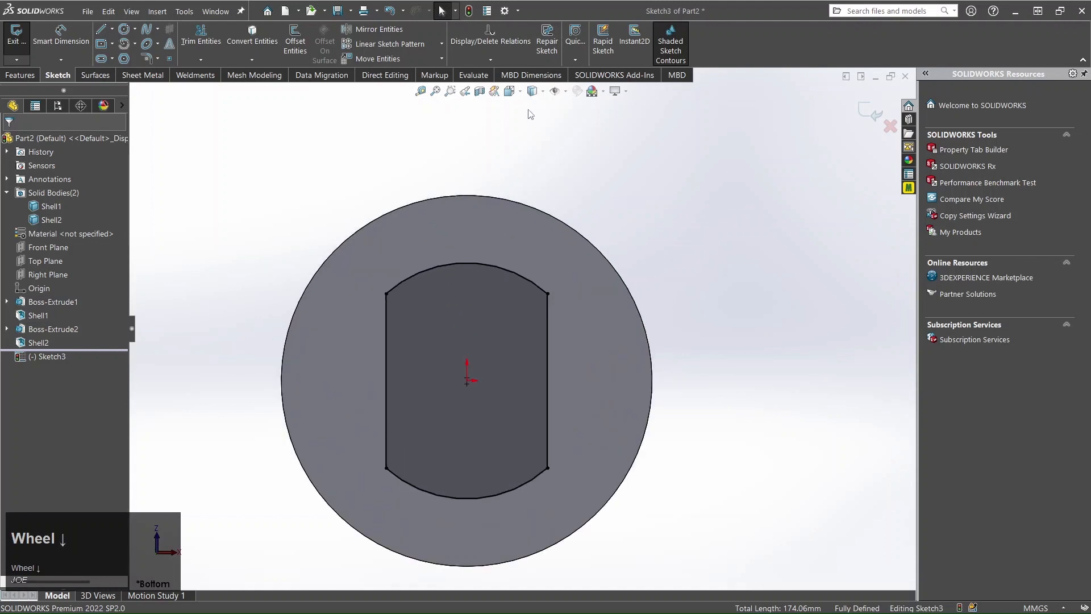
left_click(542, 92)
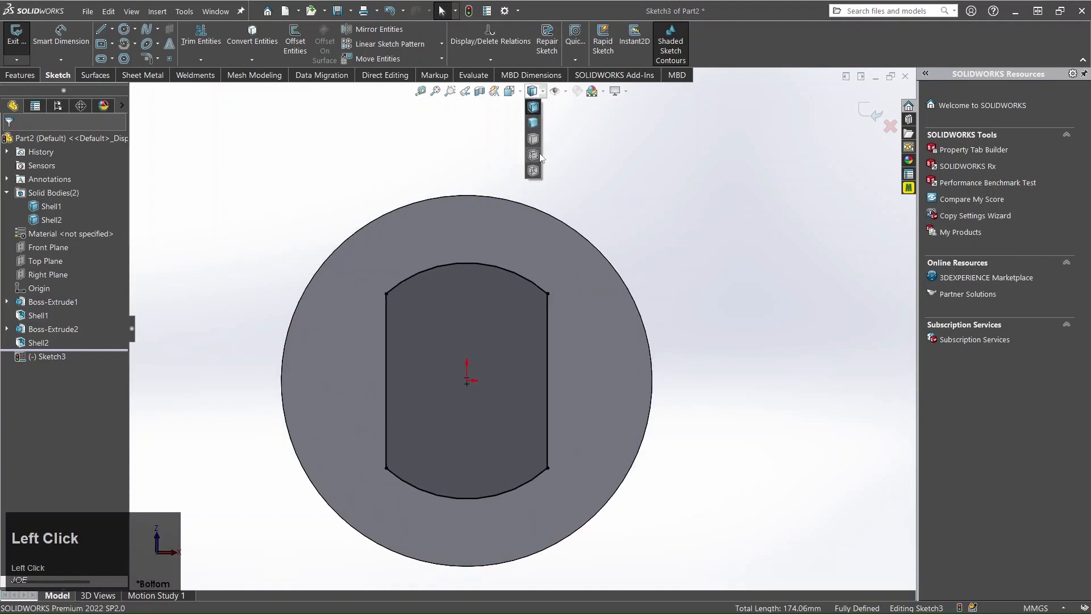
left_click(538, 158)
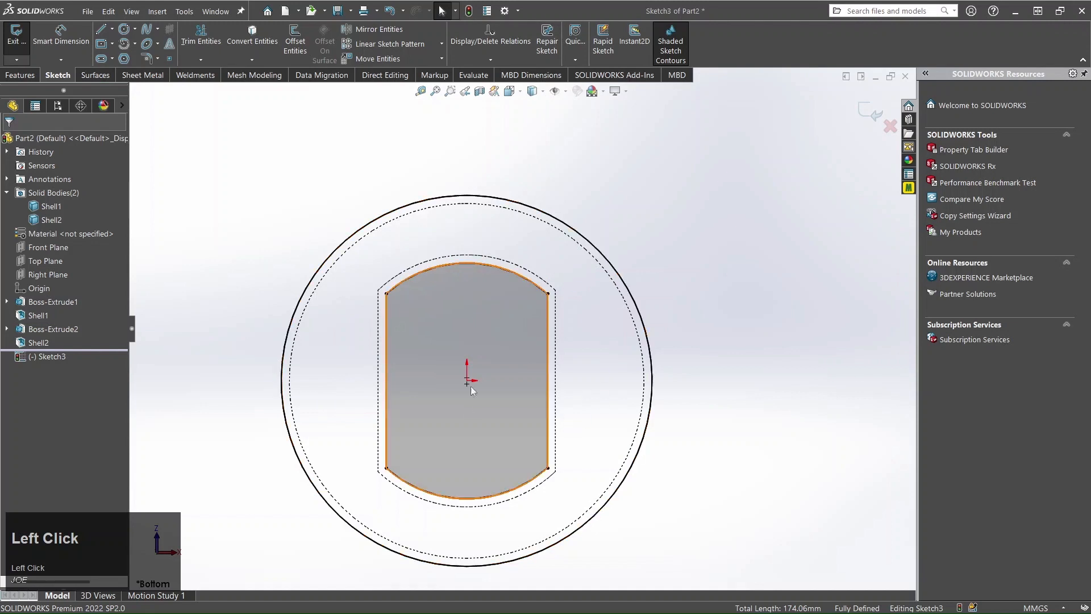
left_click(543, 92)
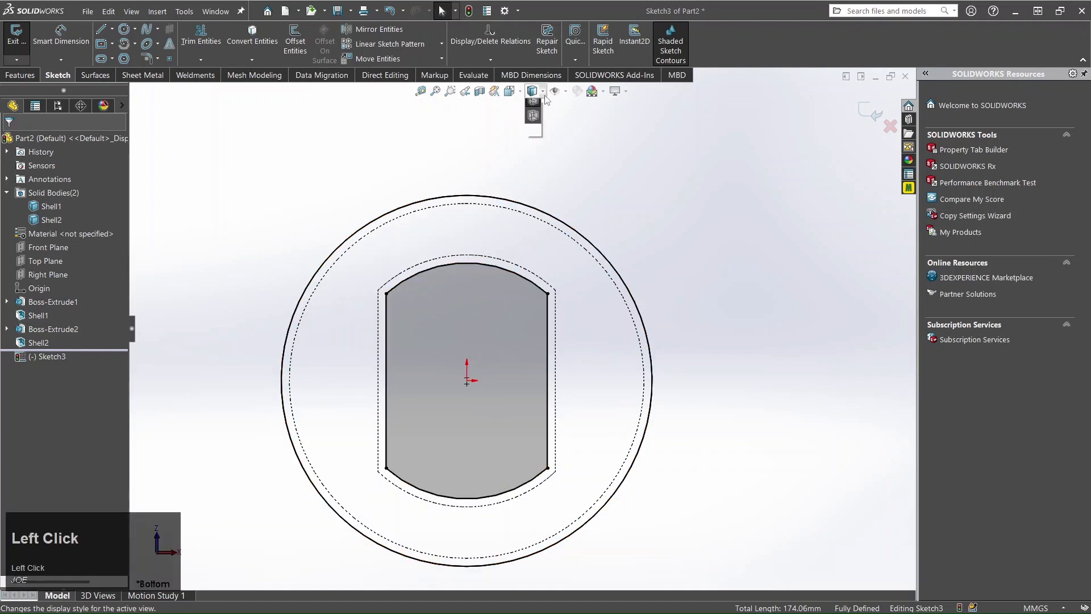
left_click(535, 120)
Start an Extruded Cut from the converted profile with the Up To Surface end condition
scroll(569, 271, "up", 5)
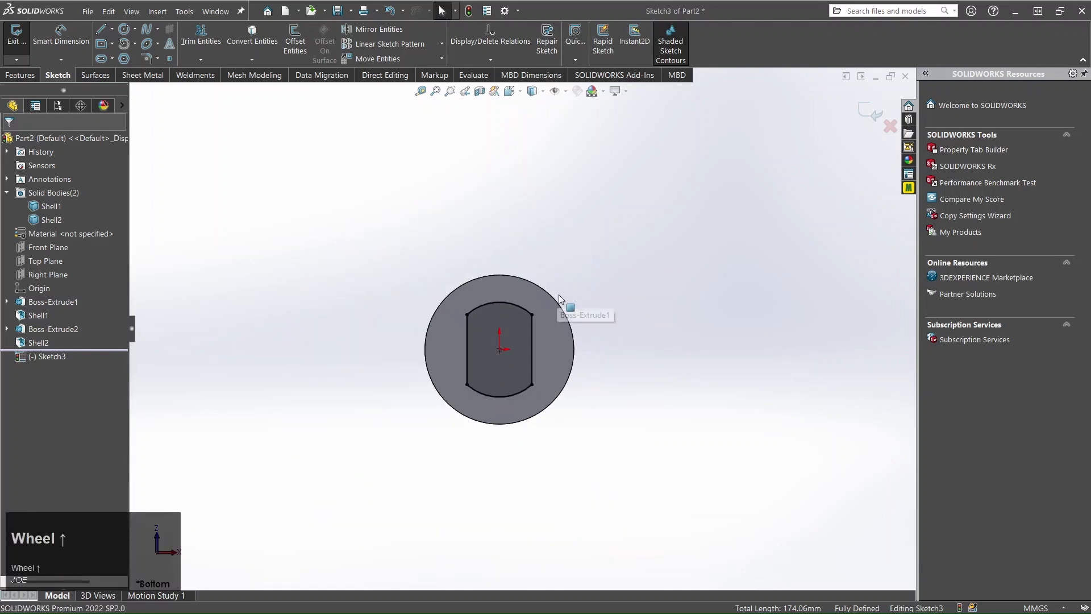
middle_click(587, 264)
middle_click_drag(587, 265, 512, 532)
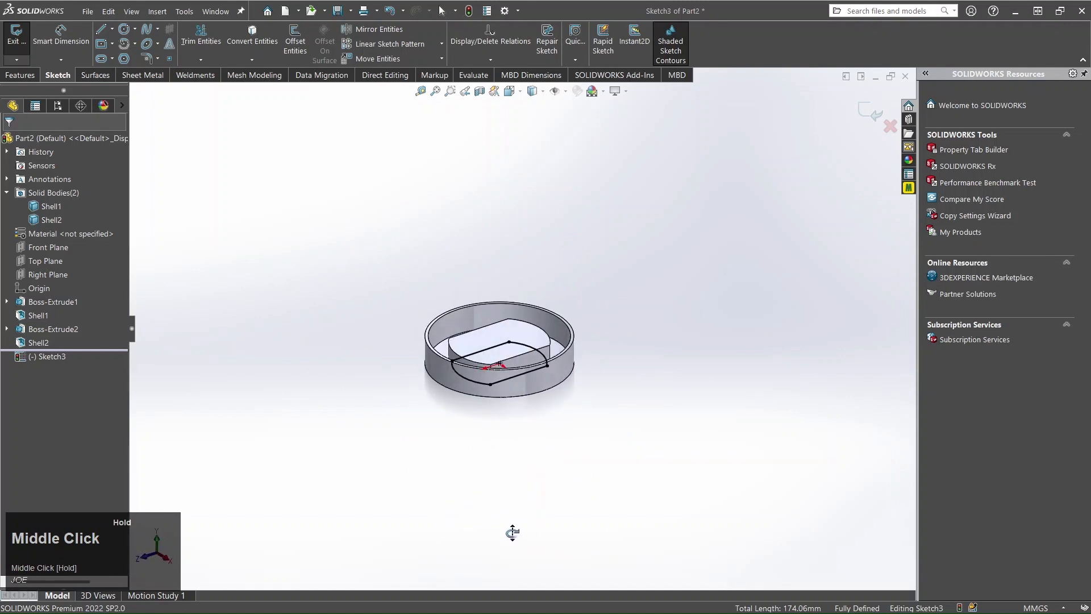
left_click(21, 76)
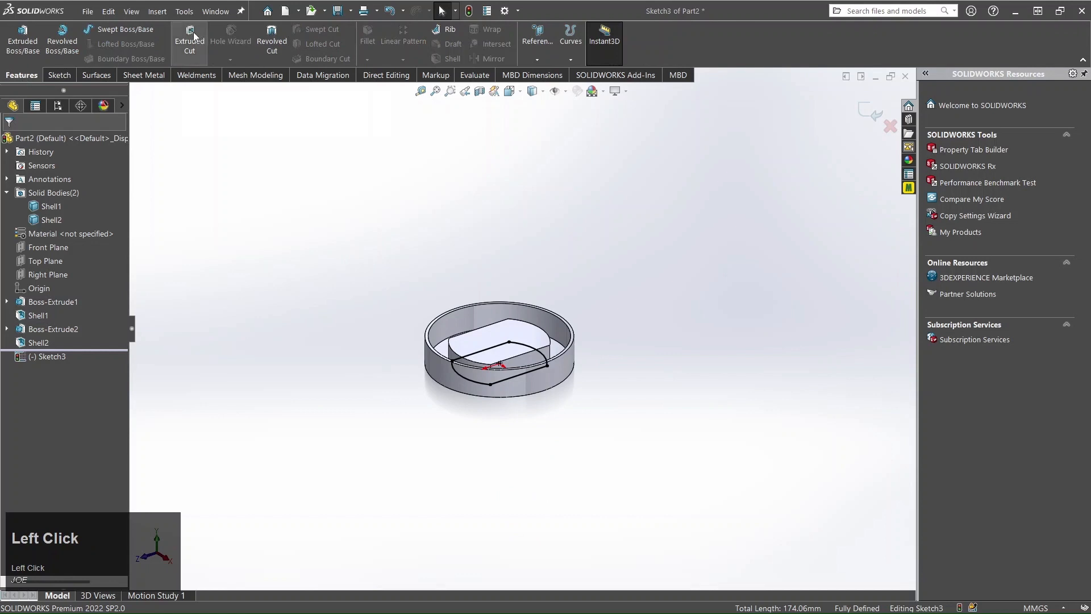
left_click(194, 31)
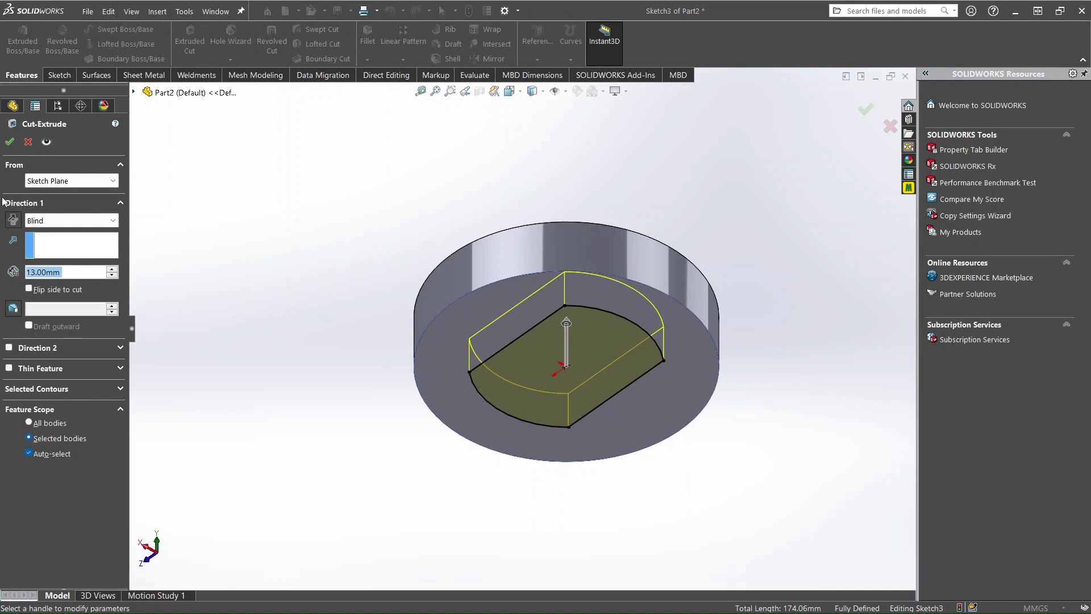
left_click(77, 223)
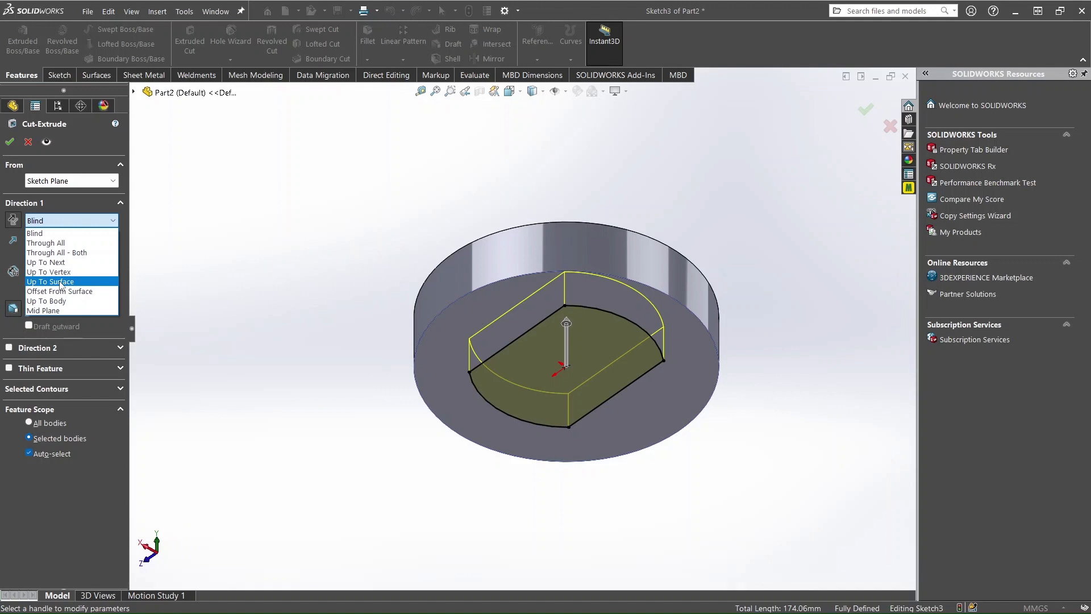
left_click(87, 219)
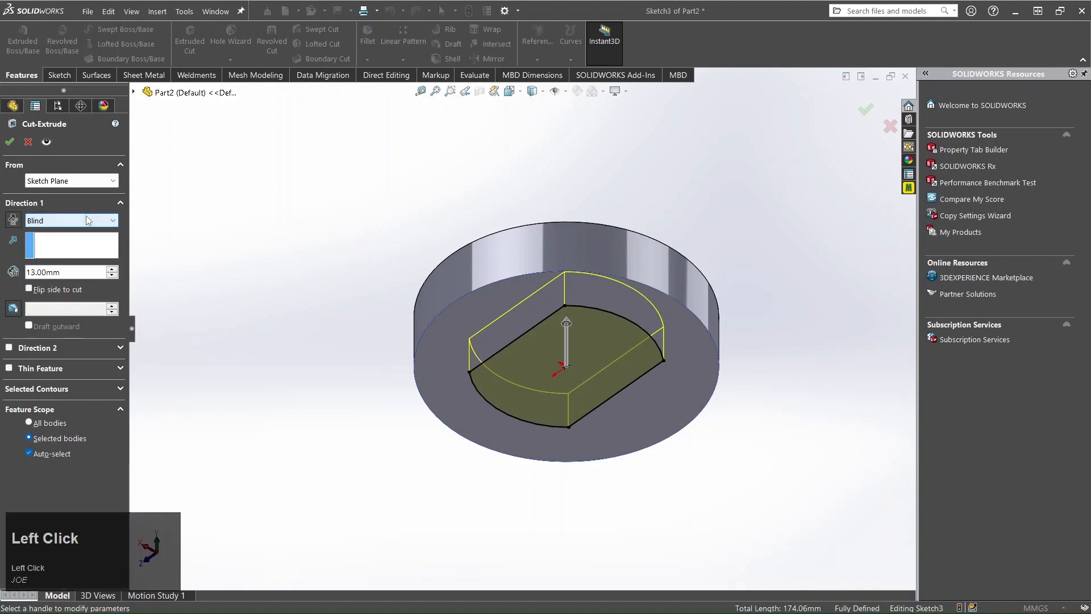
left_click(83, 220)
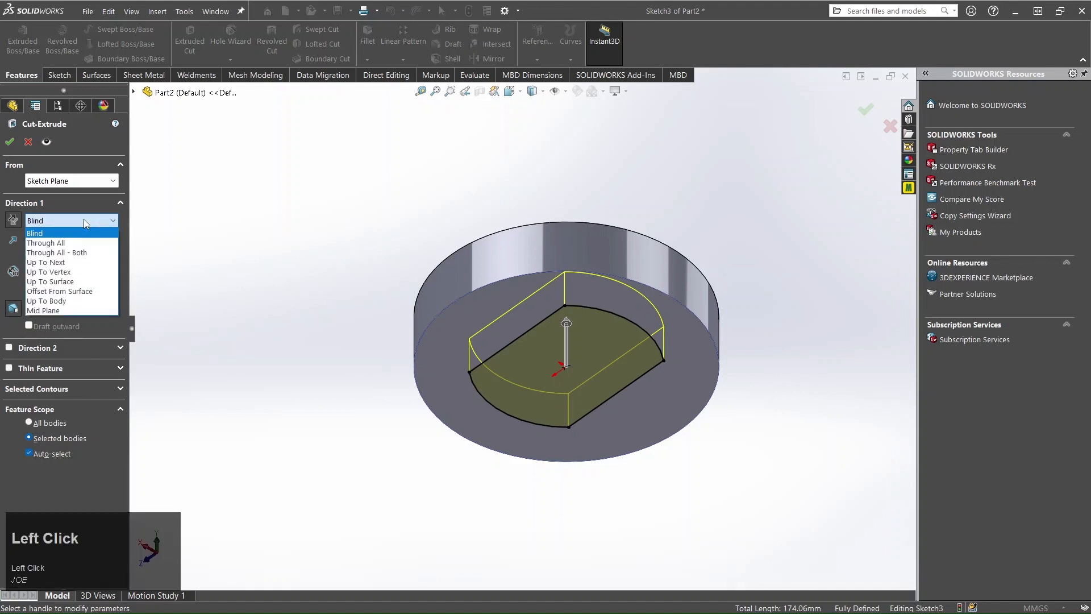
left_click(49, 281)
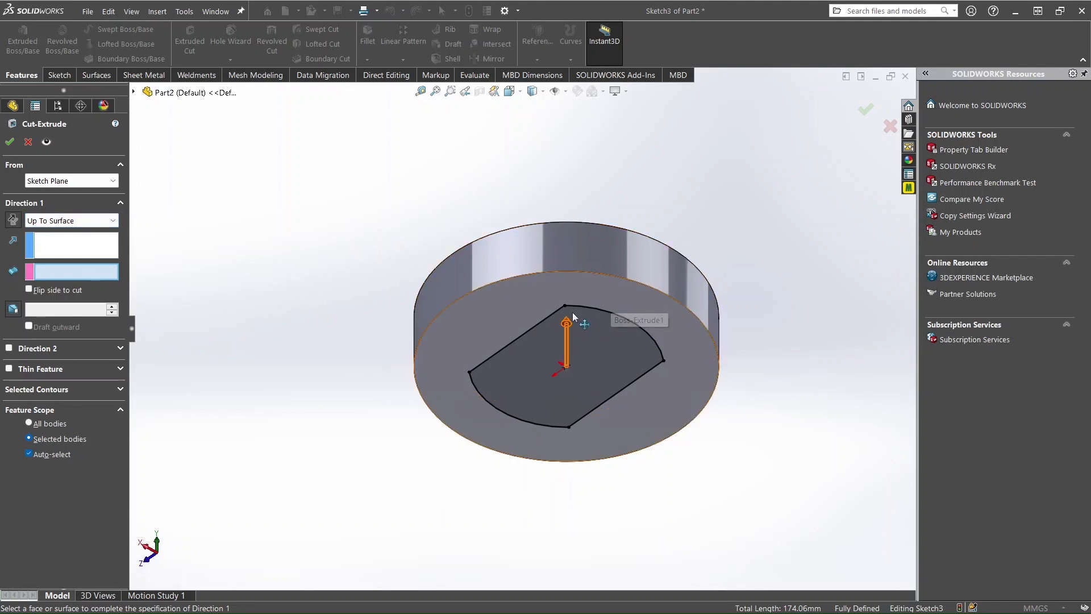
Use the disc's inner floor face as the end surface and complete the cut through the disc bottom
scroll(646, 322, "up", 3)
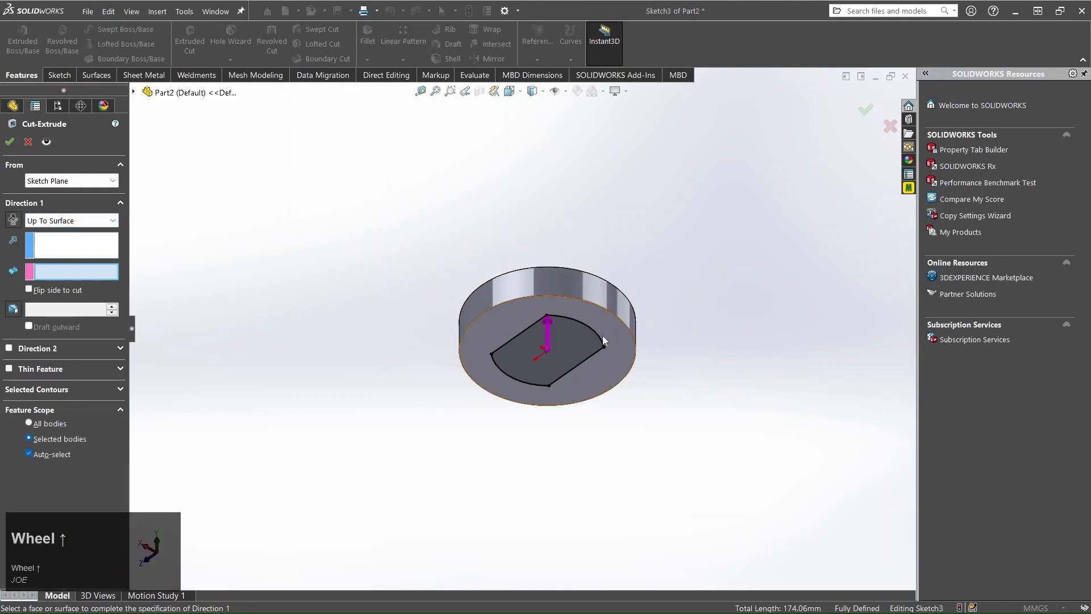
middle_click_drag(578, 320, 607, 508)
scroll(640, 350, "down", 5)
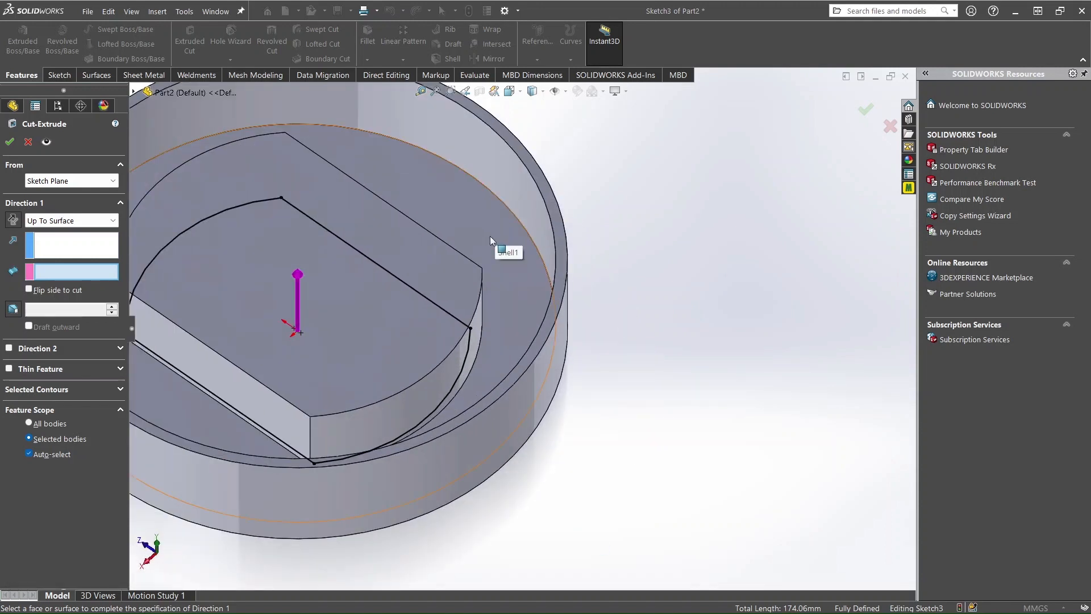
scroll(490, 235, "up", 5)
scroll(489, 274, "down", 3)
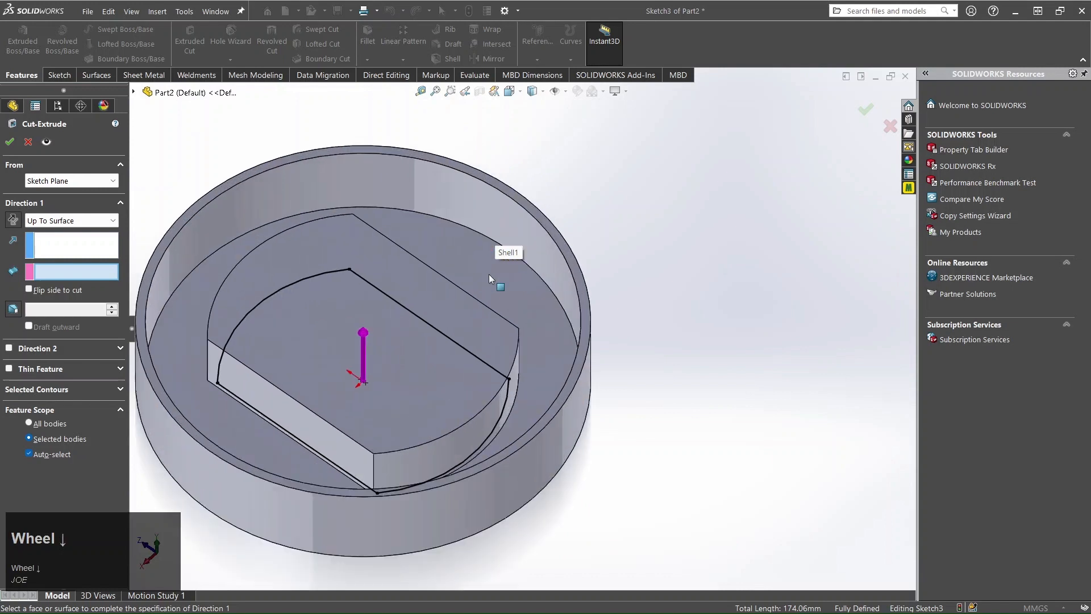
scroll(489, 274, "up", 3)
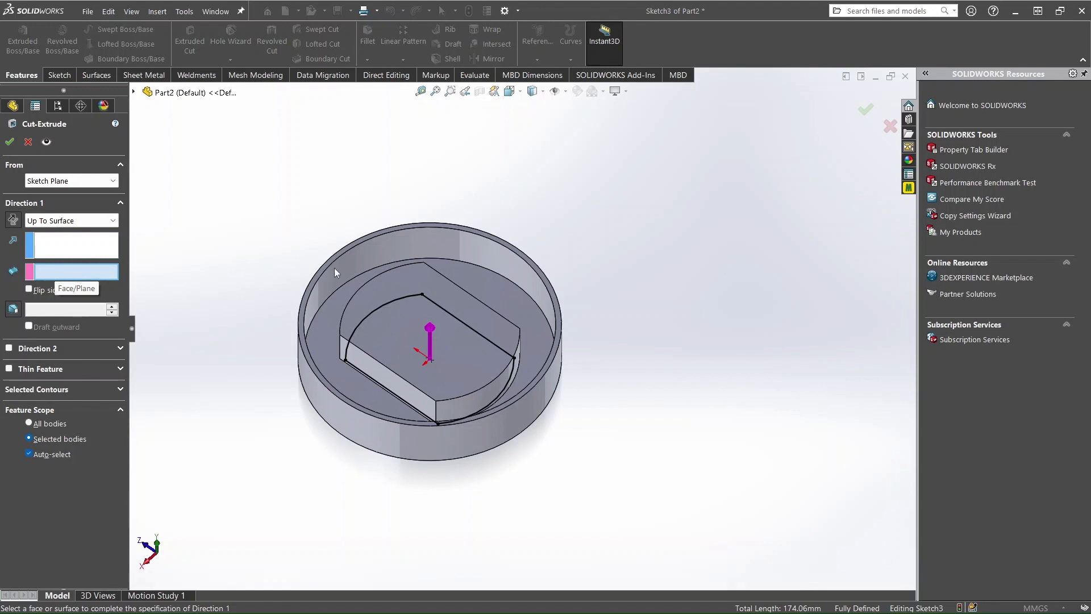
left_click(492, 292)
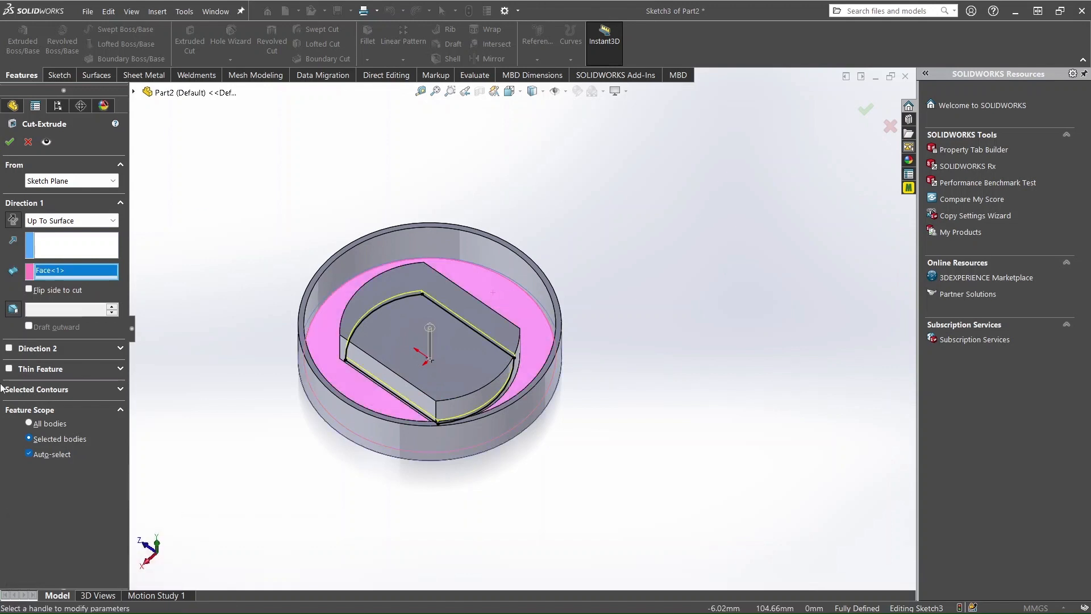
left_click(8, 142)
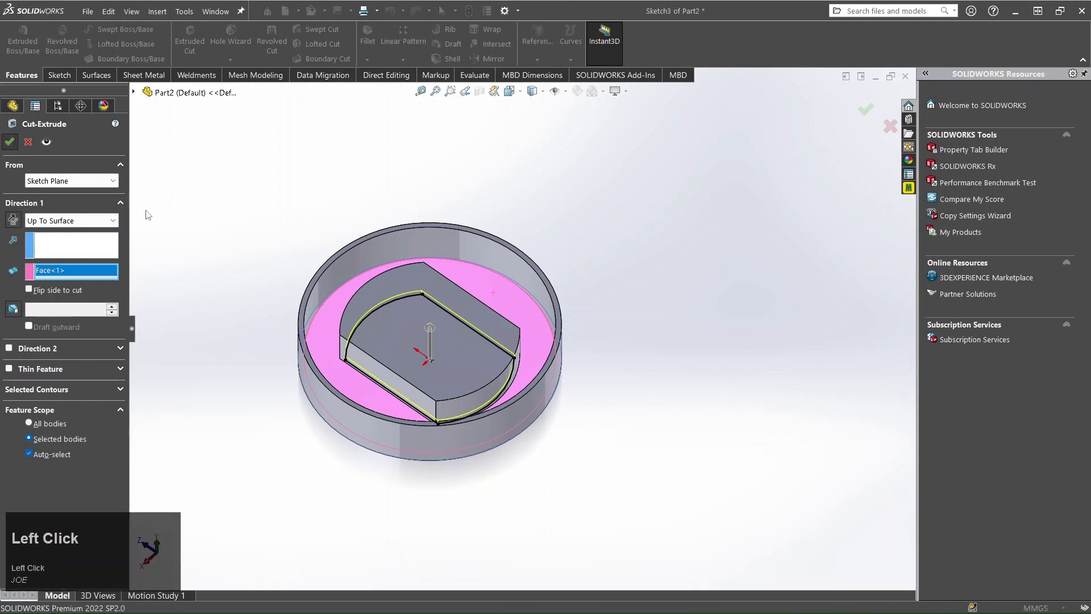
Examine the cut opening beneath the arc-ended block from below and from above the disc
scroll(253, 345, "up", 1)
middle_click_drag(253, 346, 316, 237)
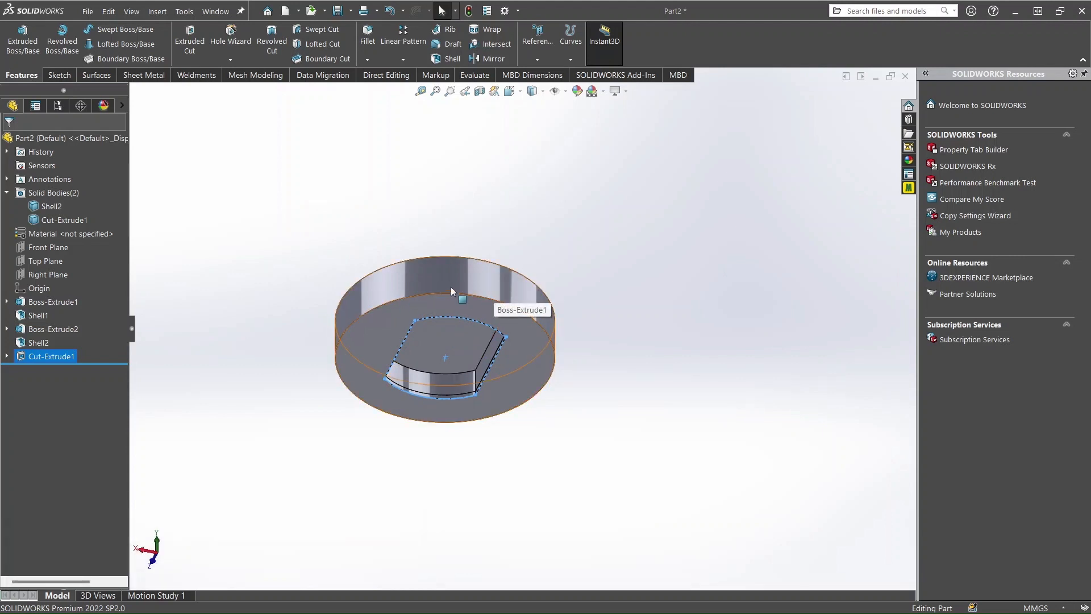
scroll(464, 357, "down", 3)
middle_click_drag(466, 364, 398, 361)
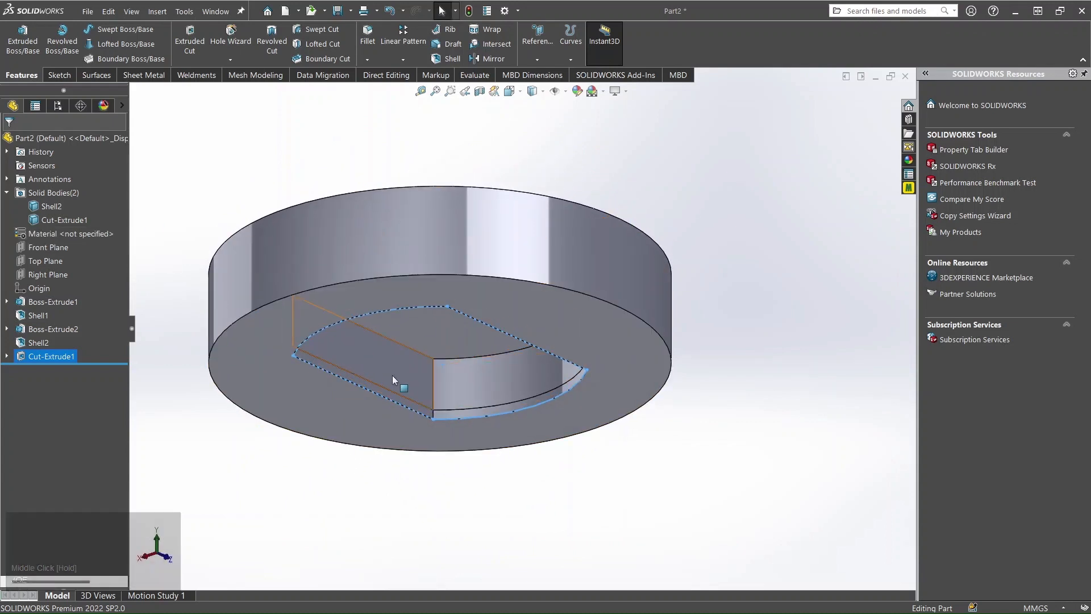
scroll(424, 358, "up", 4)
middle_click_drag(464, 344, 589, 470)
scroll(487, 323, "down", 3)
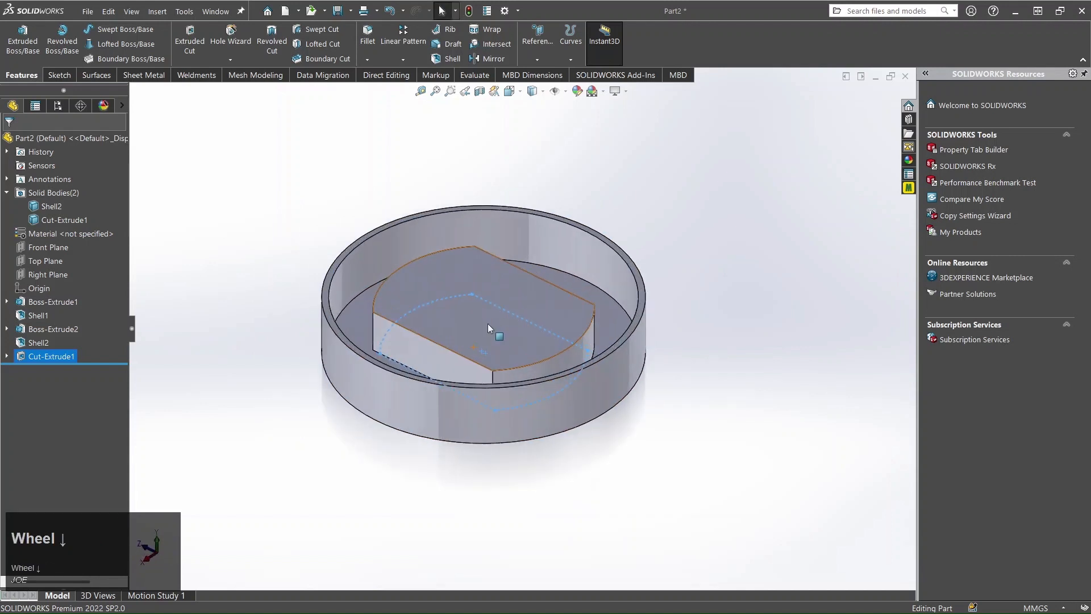
scroll(488, 322, "up", 3)
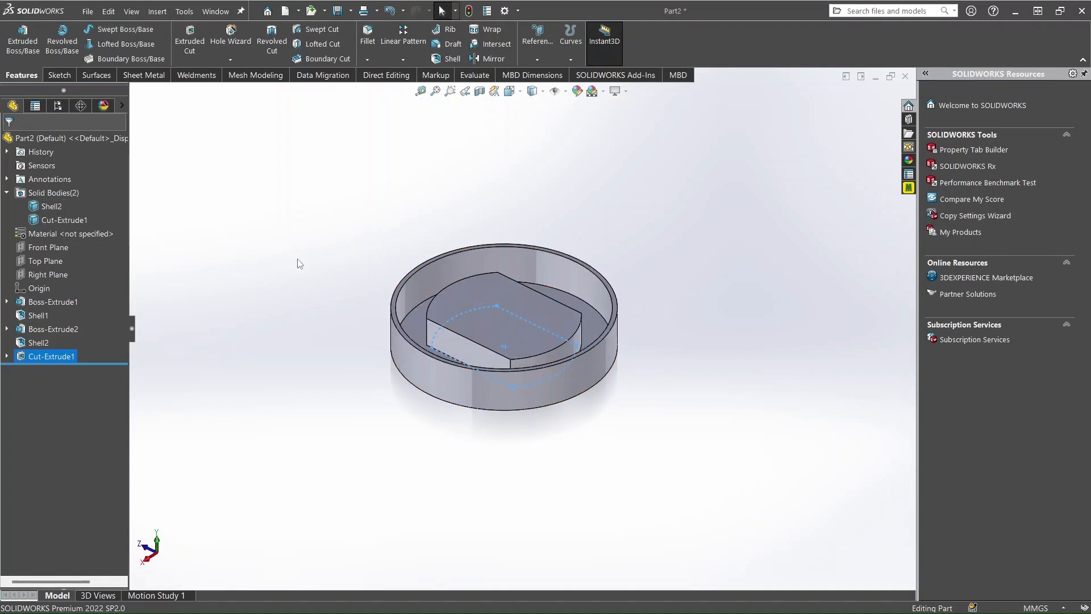
left_click(45, 207)
key("ctrl")
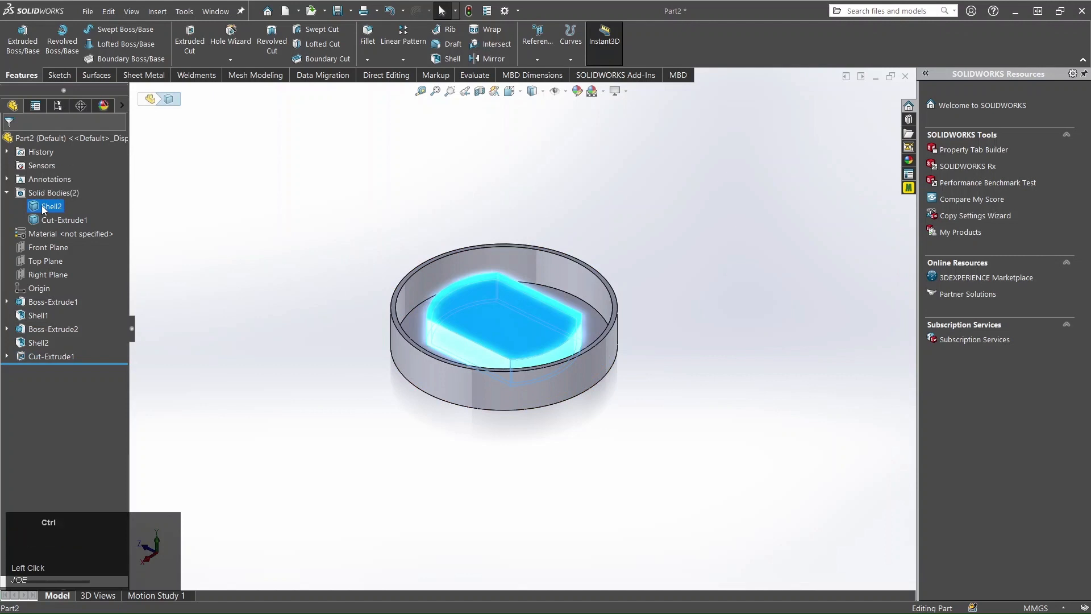
left_click(62, 220, "ctrl")
right_click(62, 220)
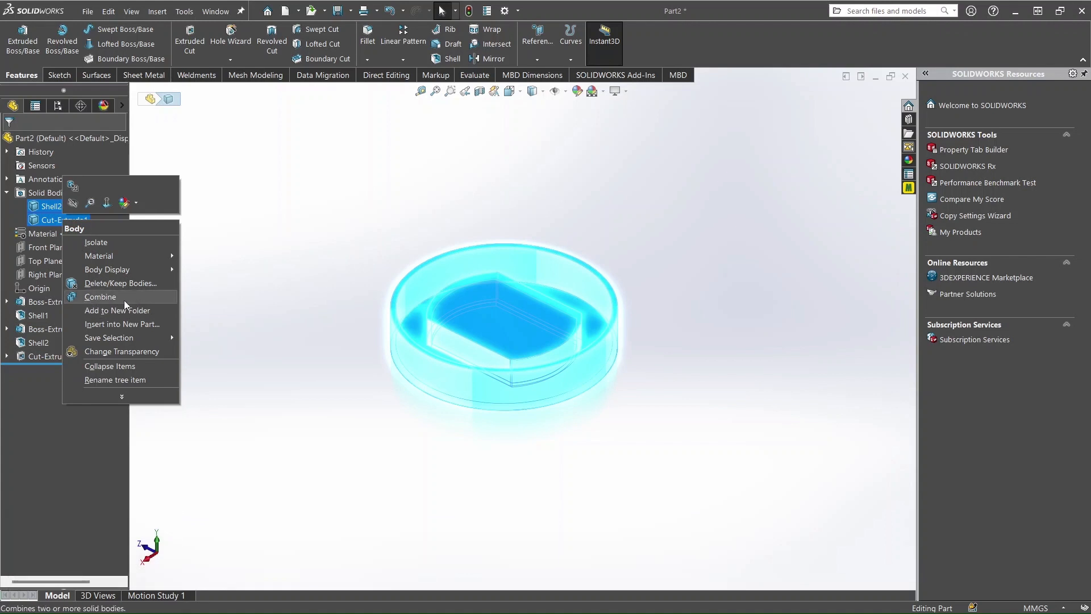
left_click(271, 219)
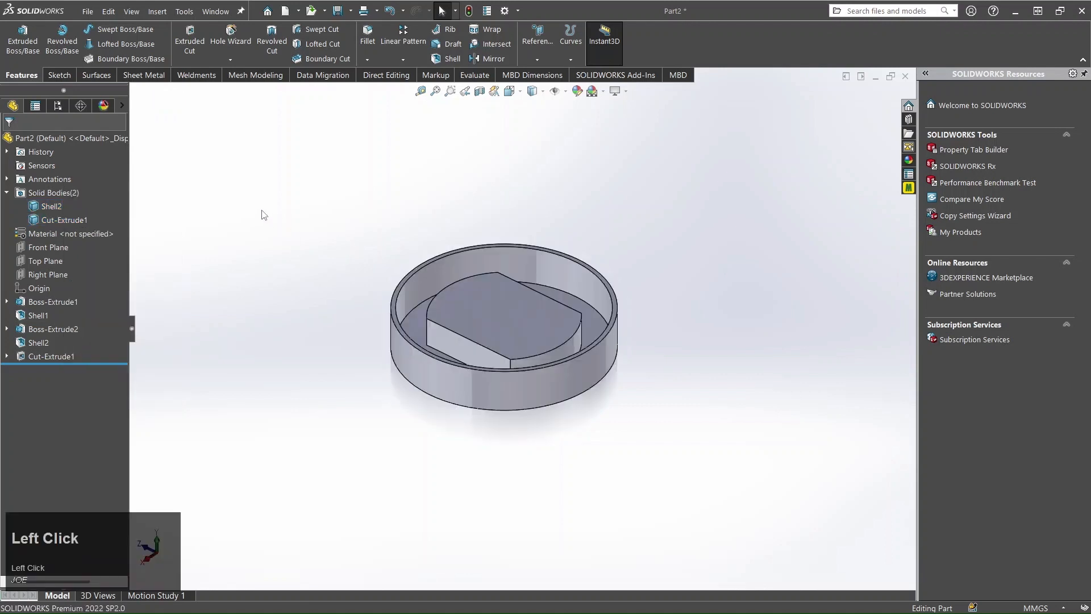
Combine the shelled disc body and the shelled arc-ended block body into one solid with the Add operation
left_click(156, 12)
mouse_move(182, 58)
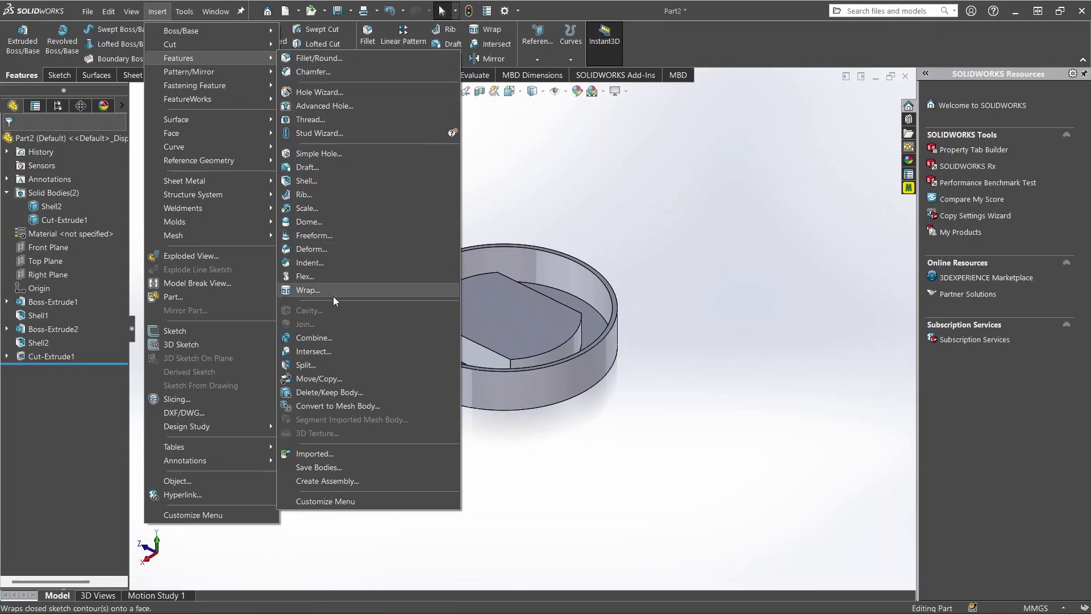
left_click(317, 337)
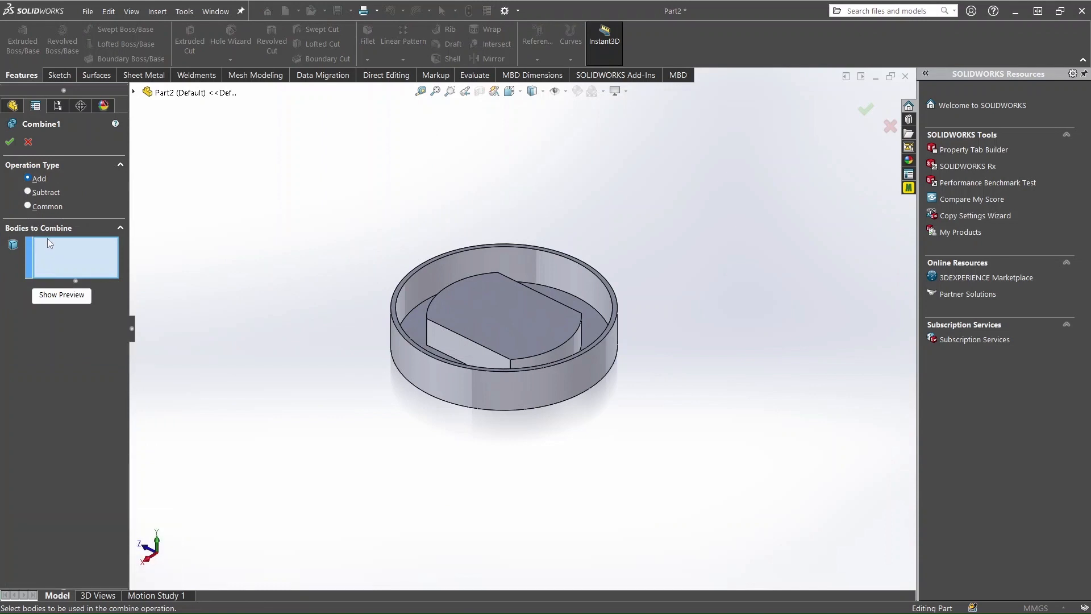
left_click(426, 362)
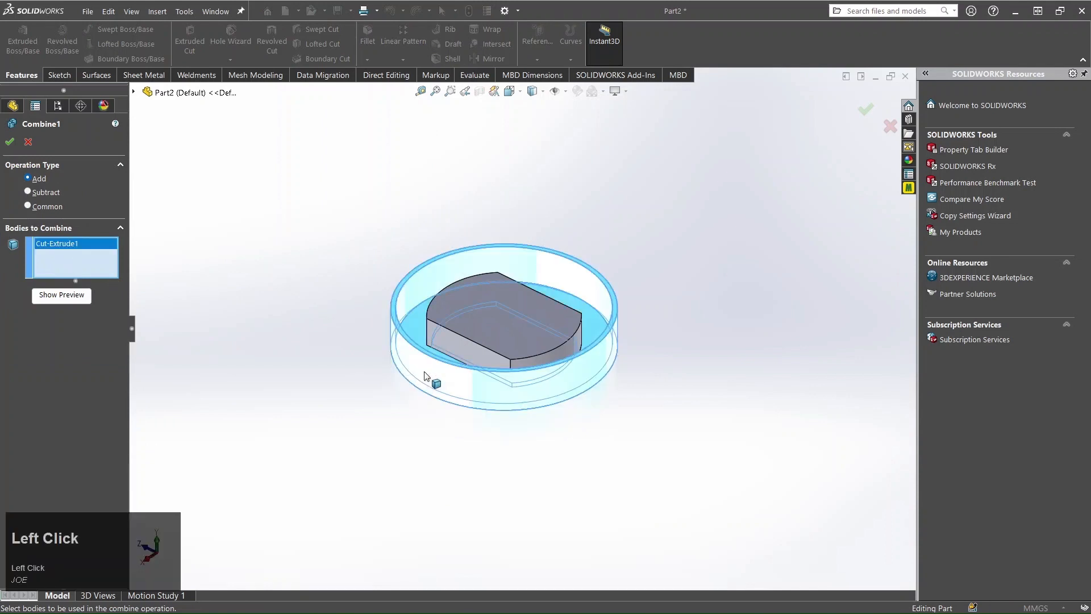
left_click(472, 327)
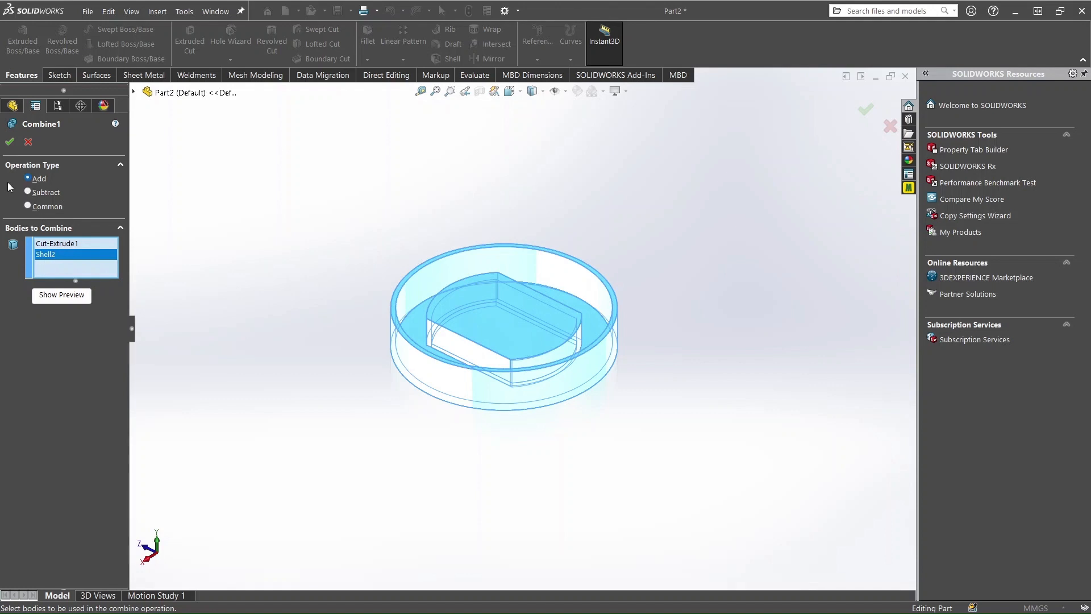
left_click(11, 142)
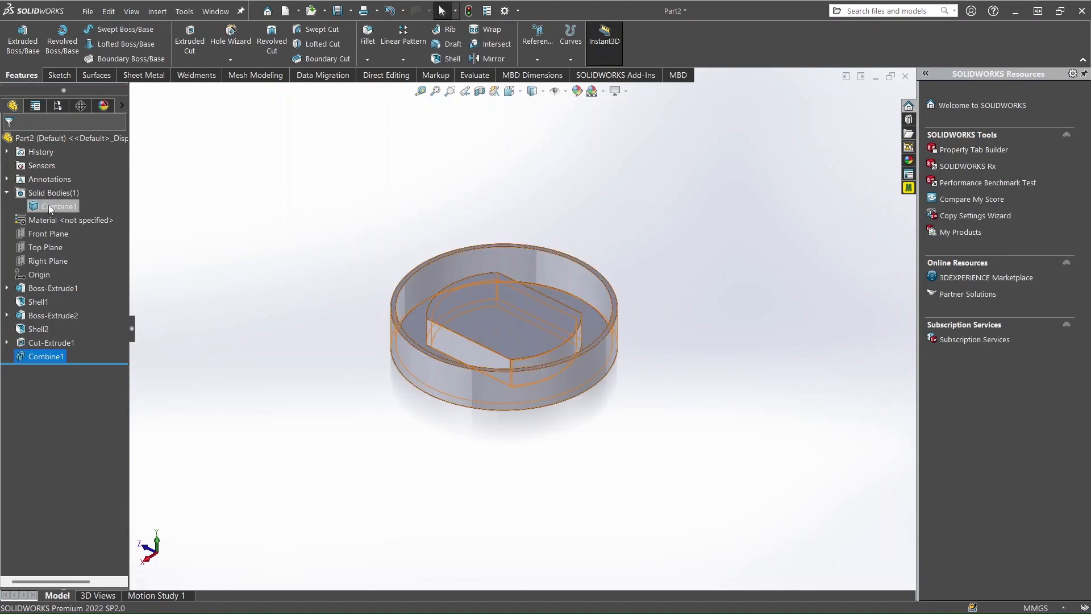
Inspect the combined body from its underside and again from above the open rim
scroll(488, 333, "down", 2)
middle_click_drag(489, 333, 453, 326)
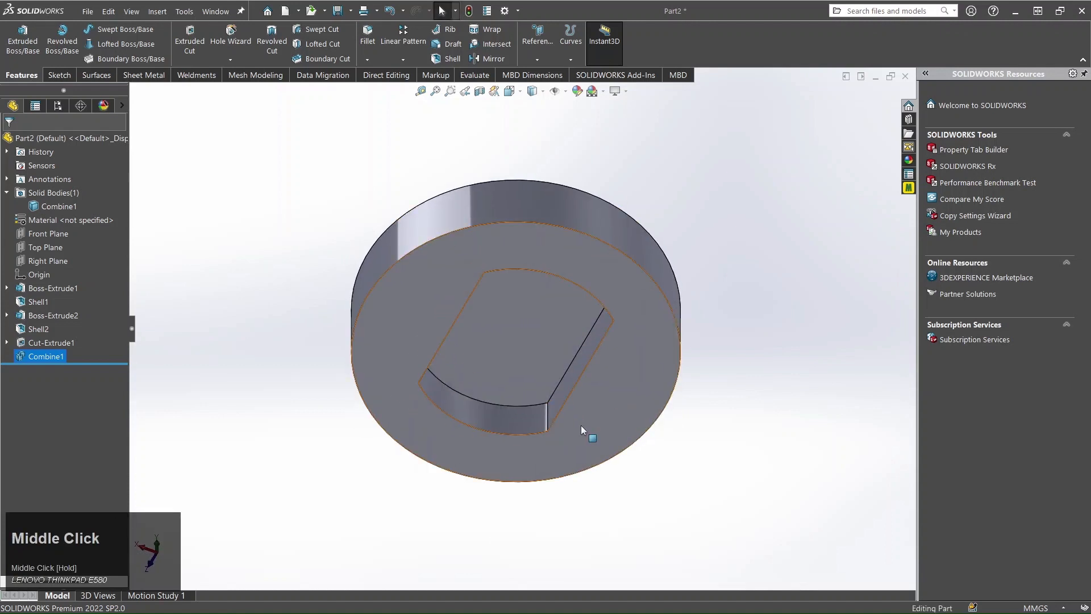
scroll(444, 383, "down", 1)
middle_click_drag(444, 383, 383, 607)
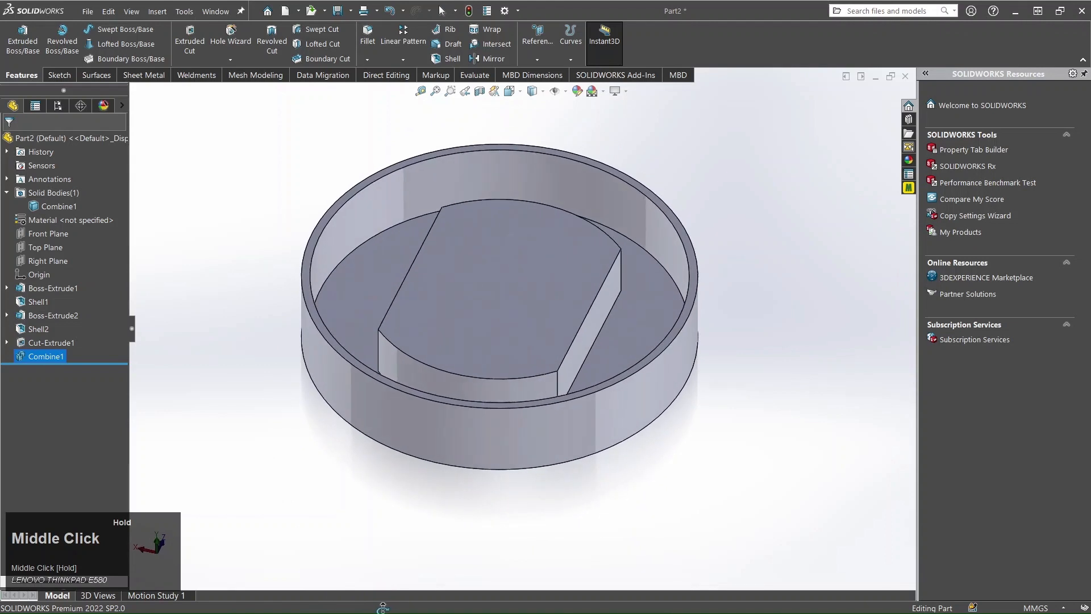
scroll(570, 426, "up", 3)
mouse_move(570, 426)
middle_mouse_down()
mouse_move(375, 397)
mouse_move(447, 419)
mouse_move(550, 428)
middle_mouse_up()
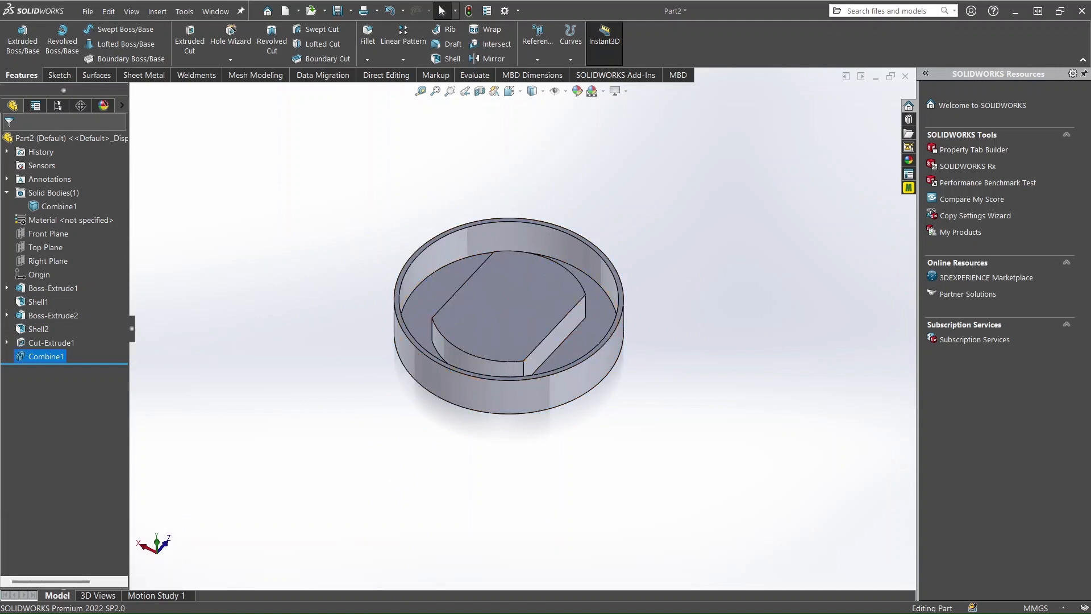
Start a sketch on the top face of the raised flat-sided boss inside the round cup
scroll(551, 429, "down", 1)
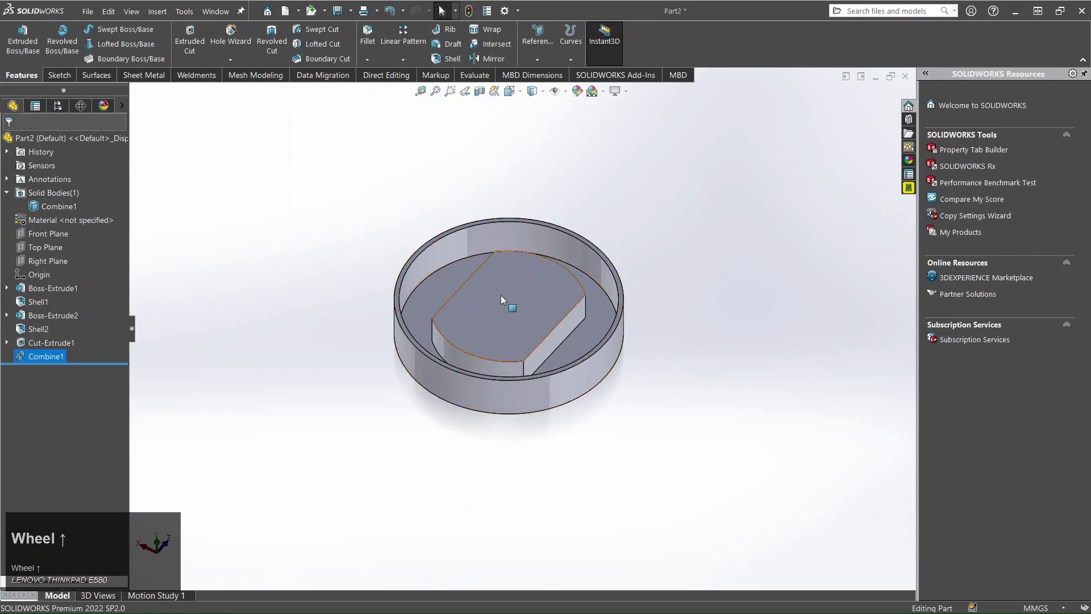
middle_click_drag(503, 349, 492, 175)
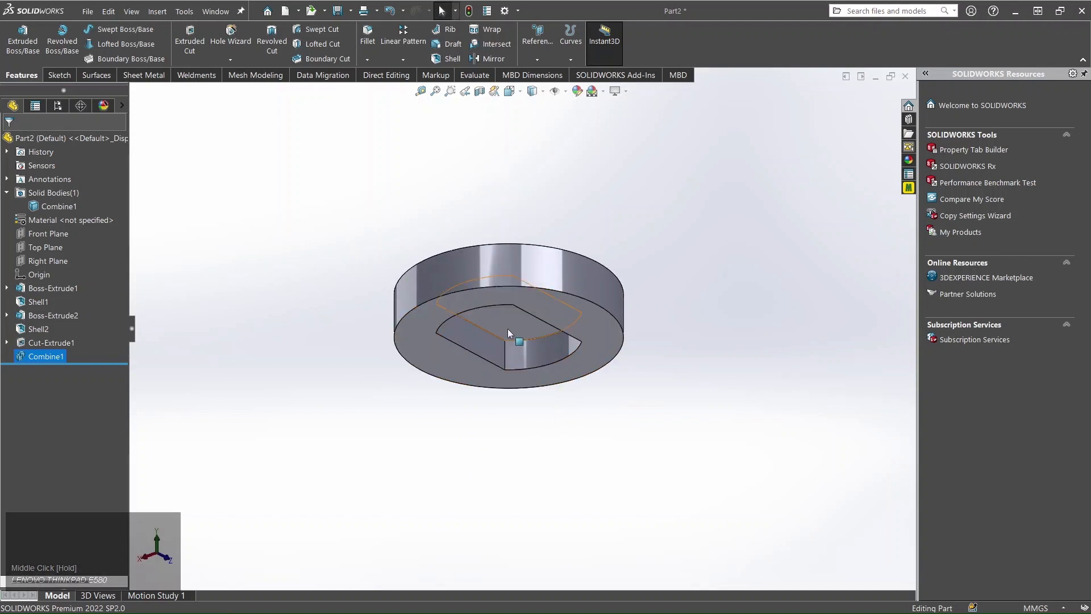
middle_click_drag(479, 359, 418, 337)
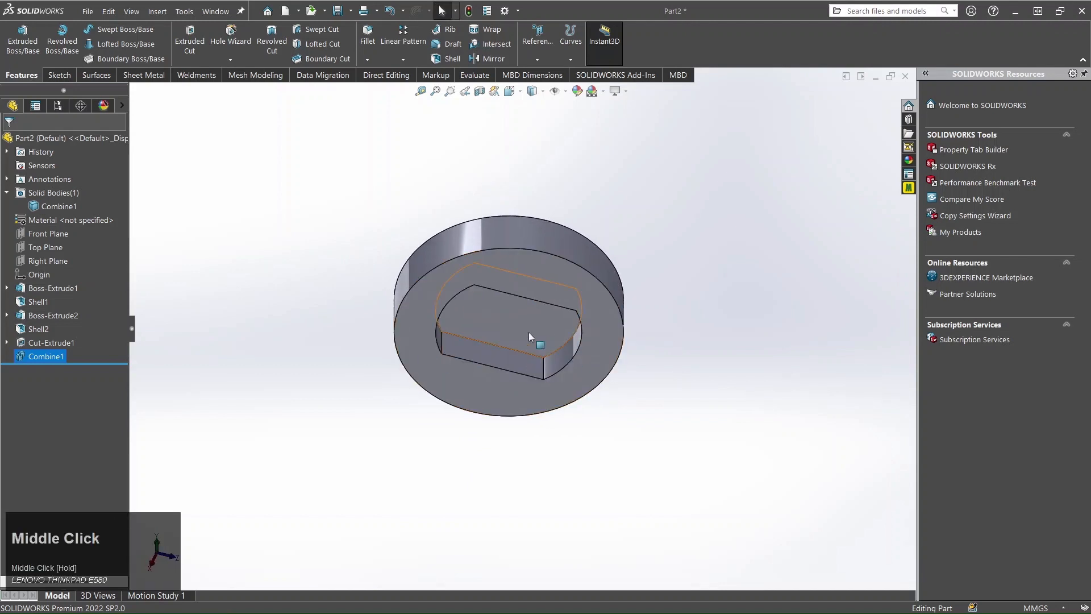
middle_click_drag(561, 382, 582, 389)
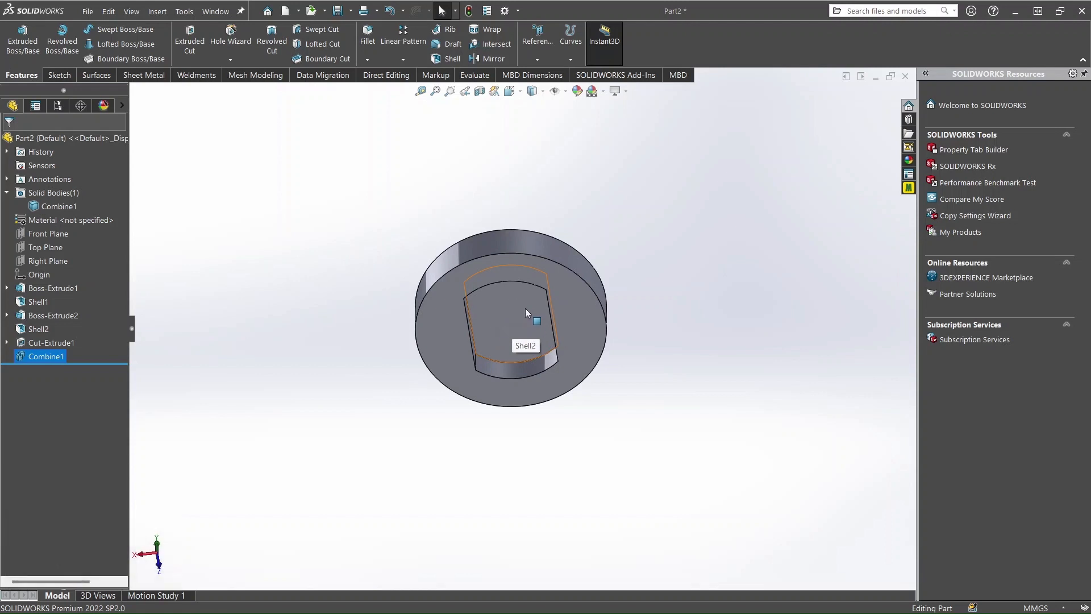
middle_click_drag(513, 315, 595, 570)
left_click(510, 316)
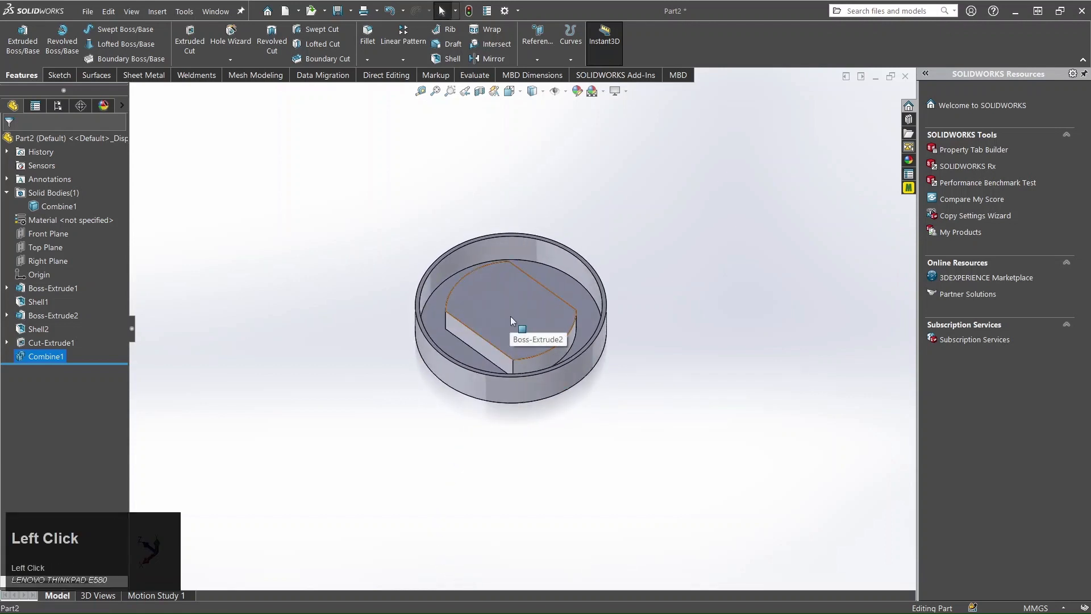
left_click(563, 284)
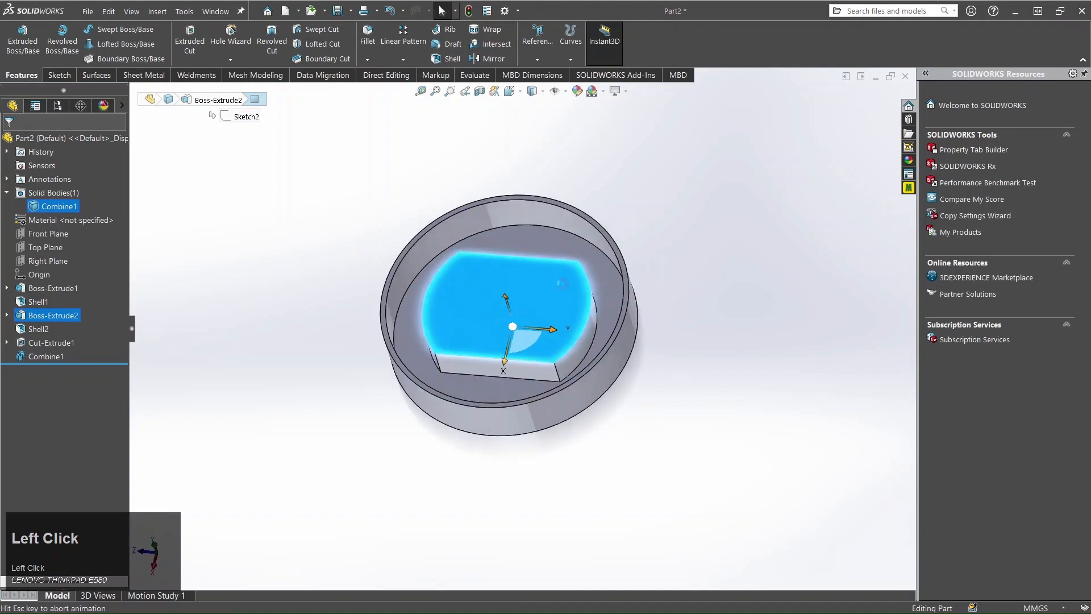
left_click(808, 277)
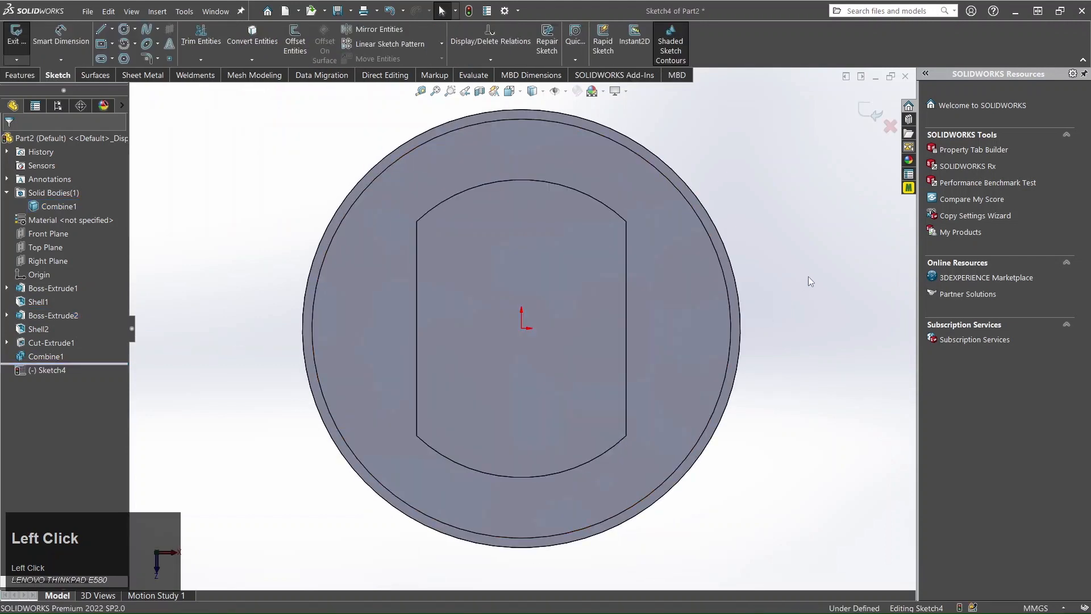
Draw a circle about 5.5 mm in diameter, centred about 5.7 mm directly above the origin
scroll(808, 276, "up", 1)
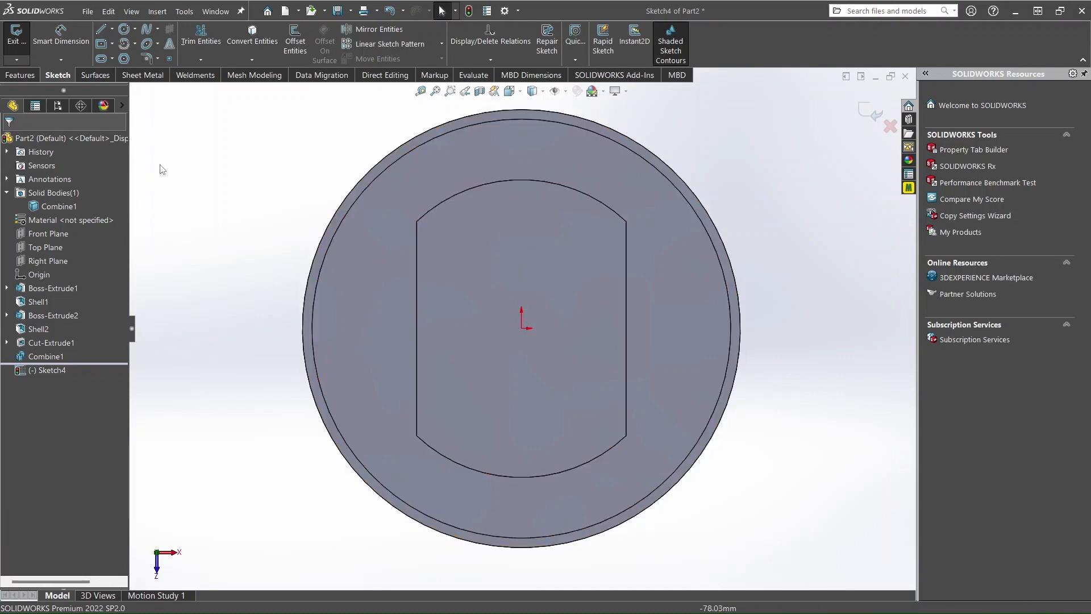
left_click(125, 30)
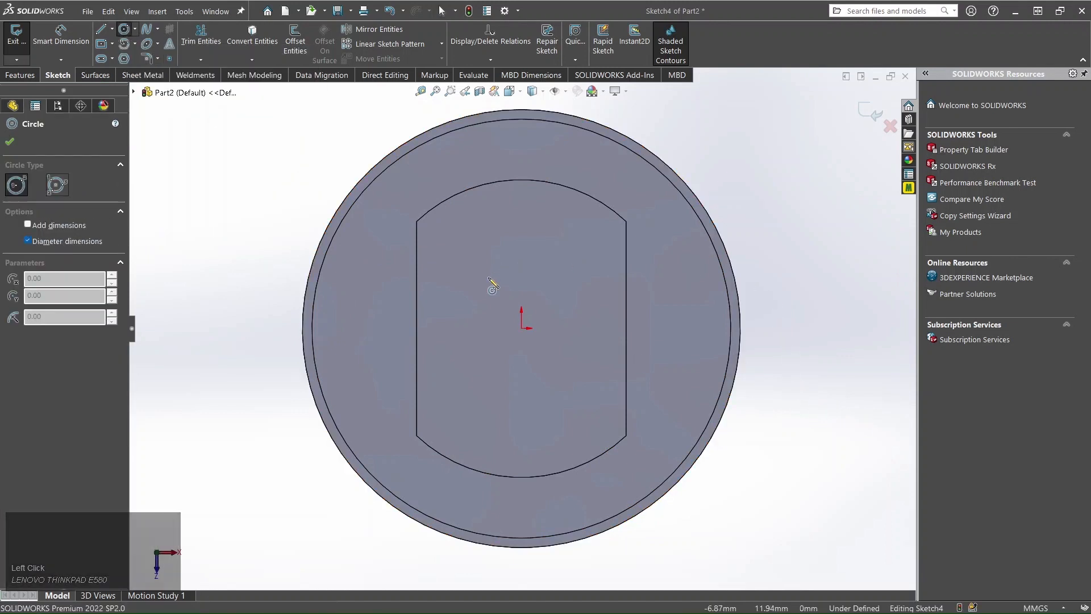
left_click(523, 306)
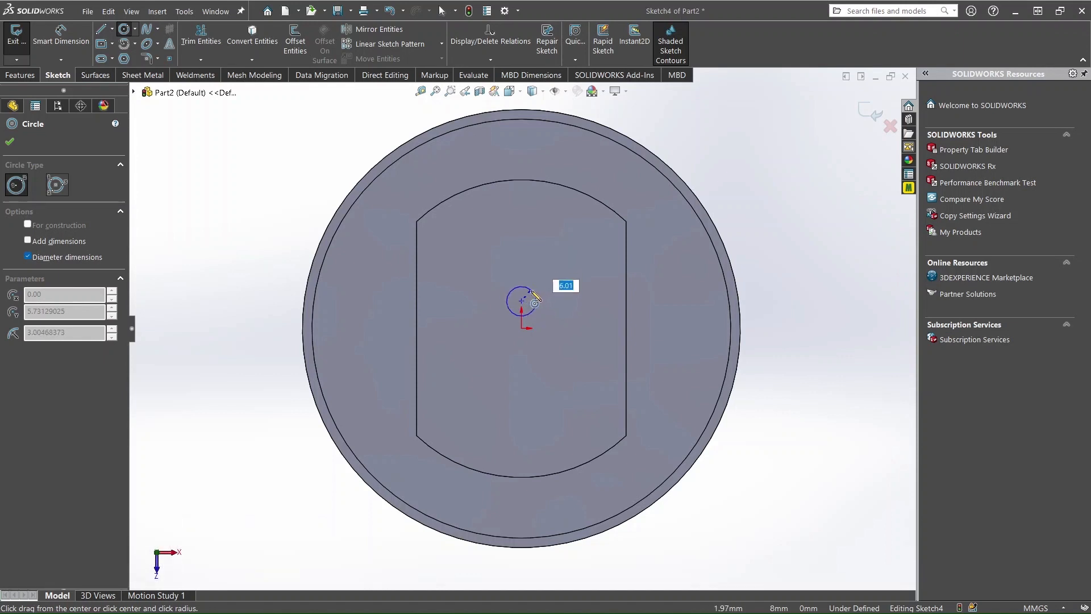
left_click(533, 301)
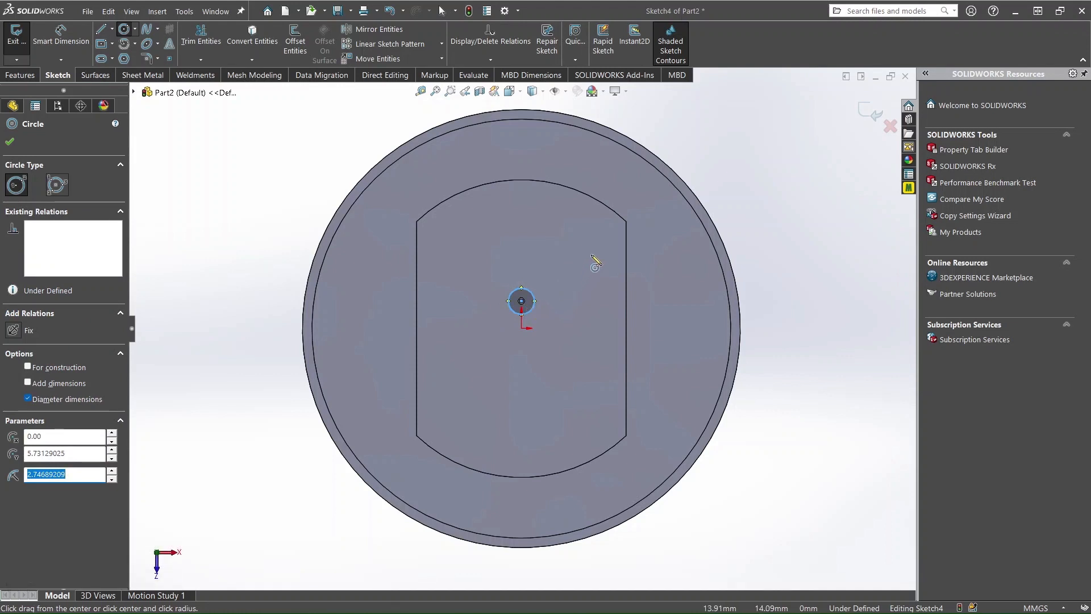
left_click(521, 301)
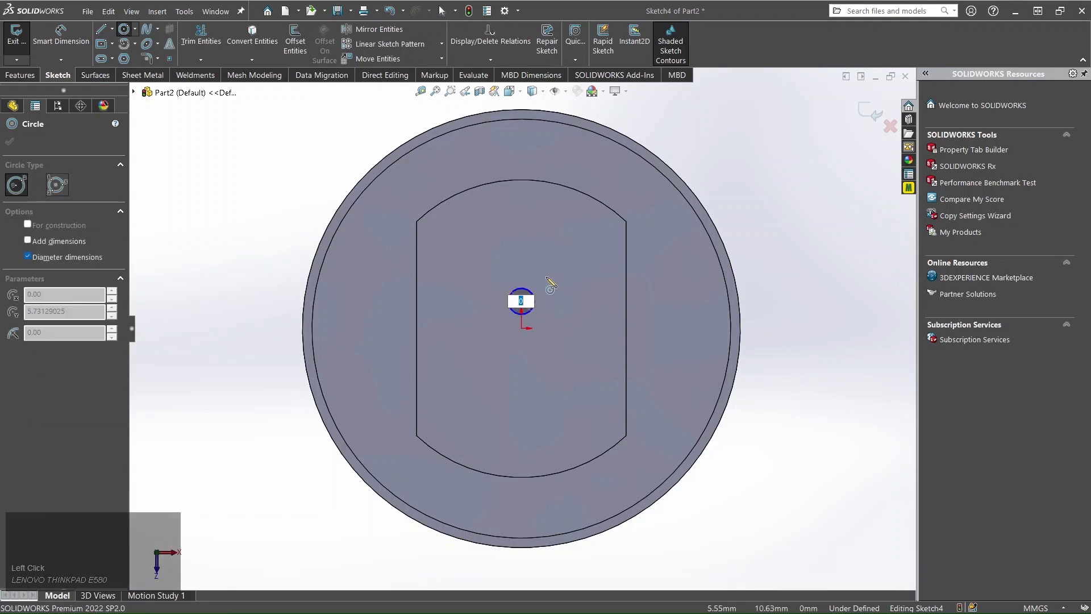
left_click(534, 271)
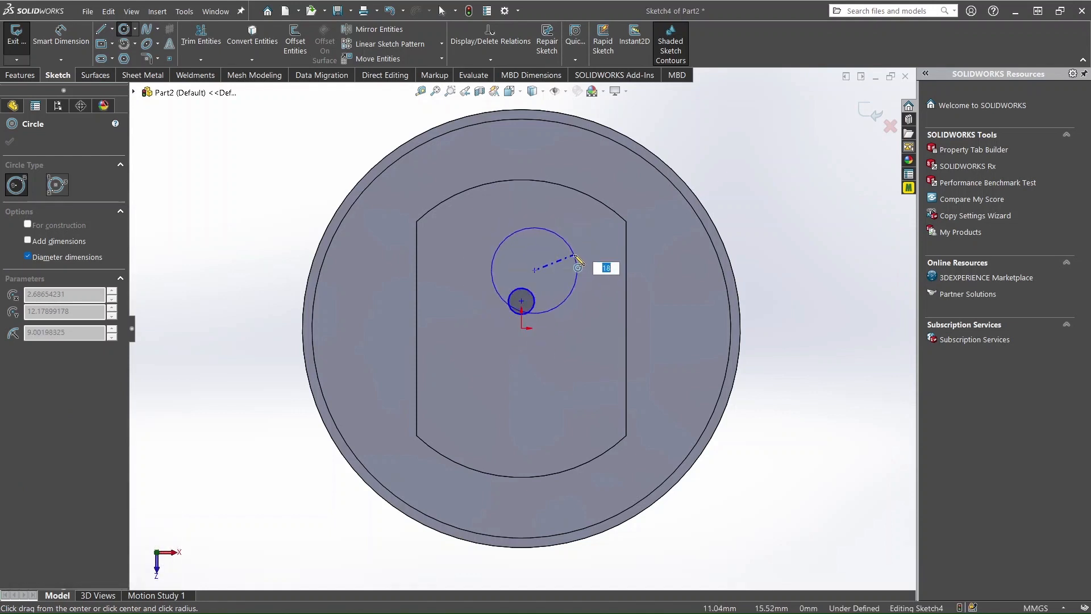
key("Escape")
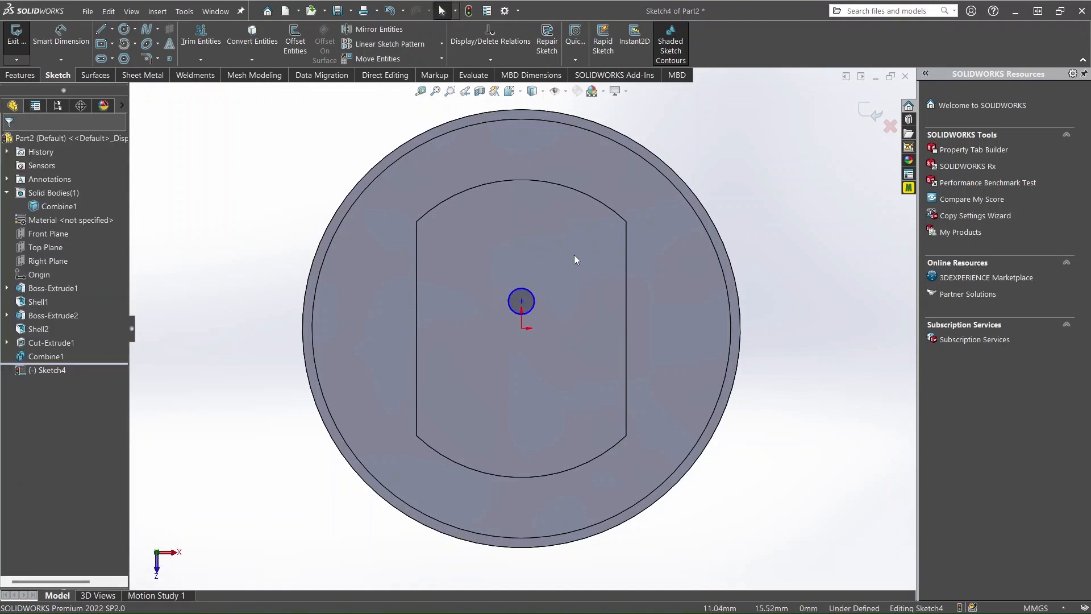
Draw three larger circles concentric with the small one, about 15.8, 27.1 and 38.5 mm in diameter
left_click(125, 29)
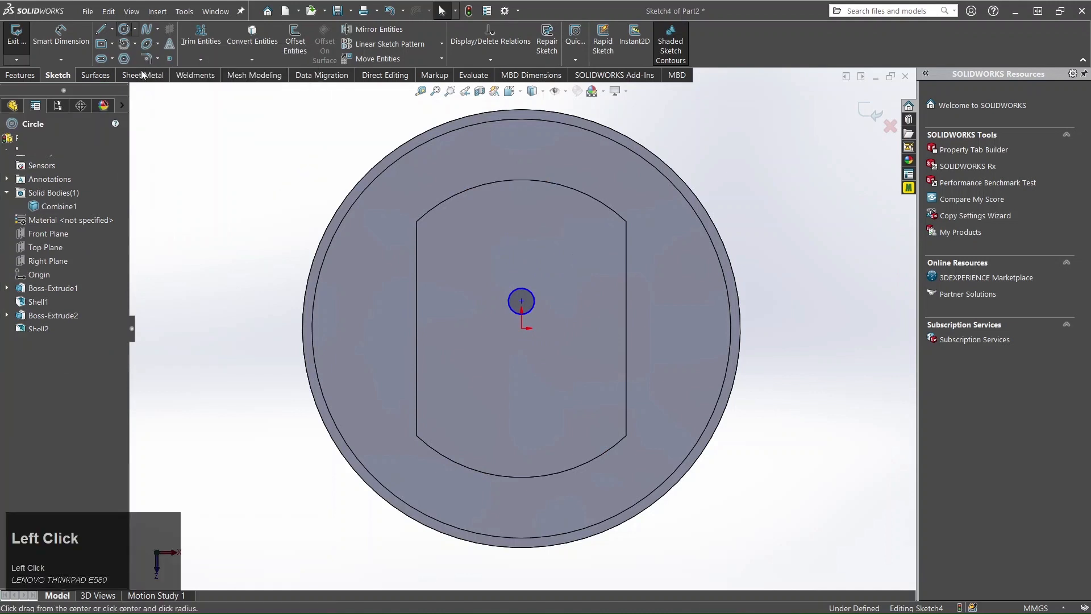
left_click(521, 301)
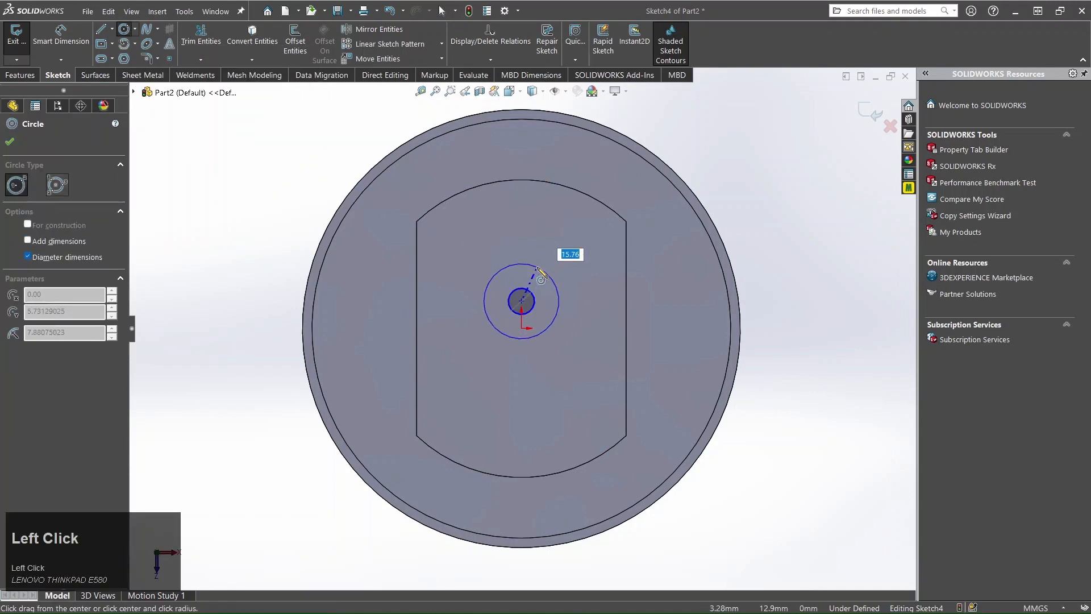
left_click(548, 275)
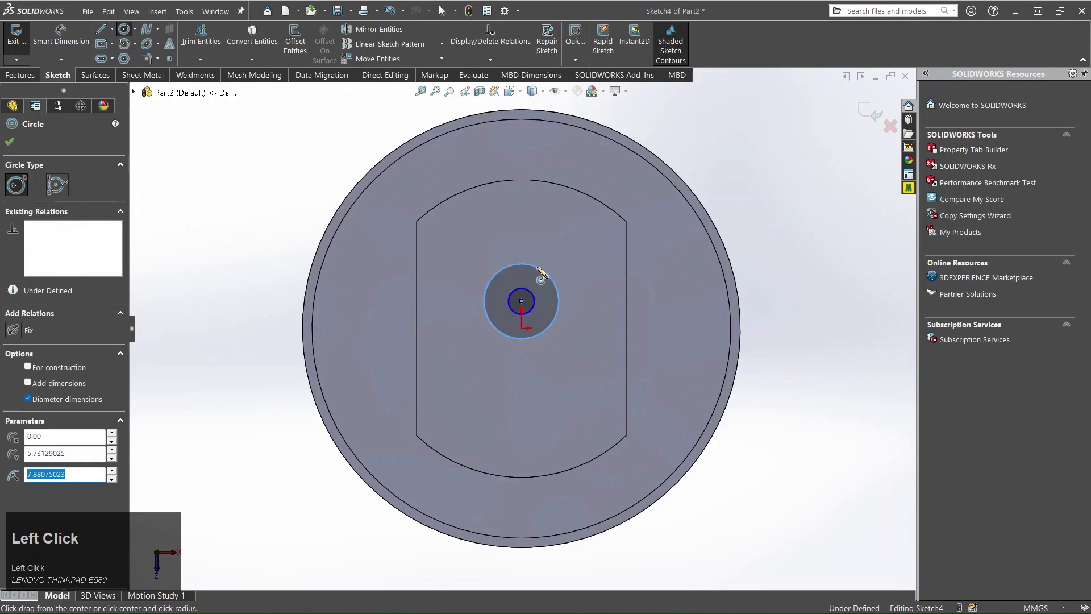
left_click(521, 301)
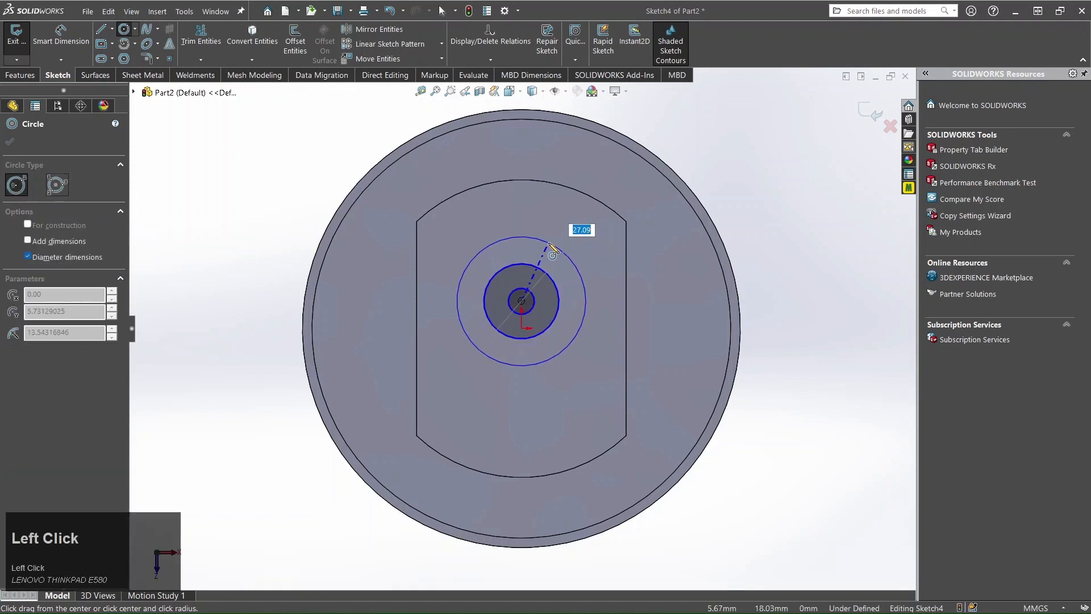
left_click(550, 246)
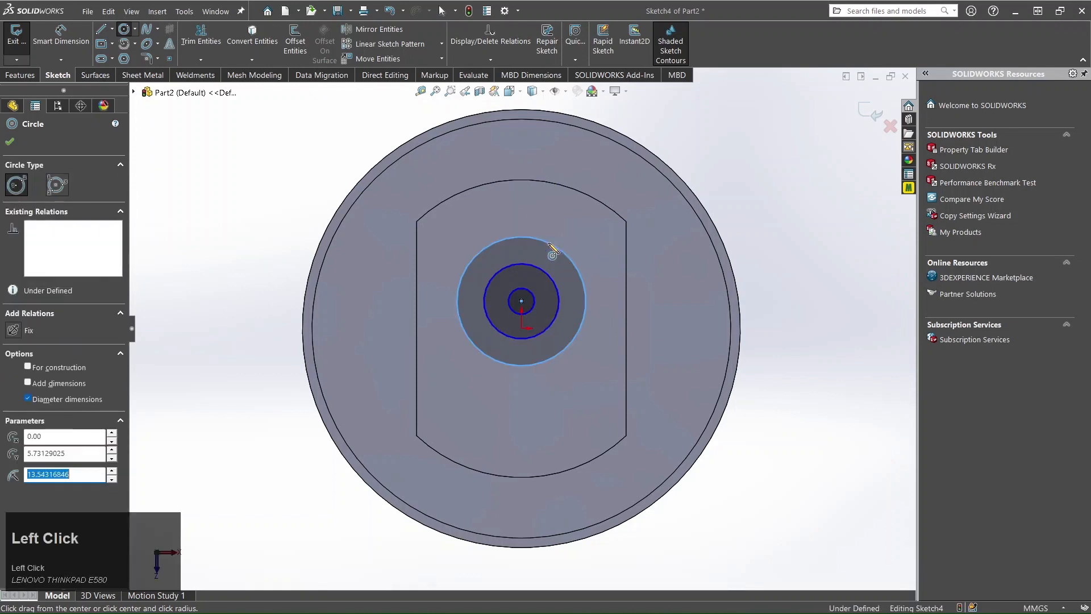
left_click(522, 302)
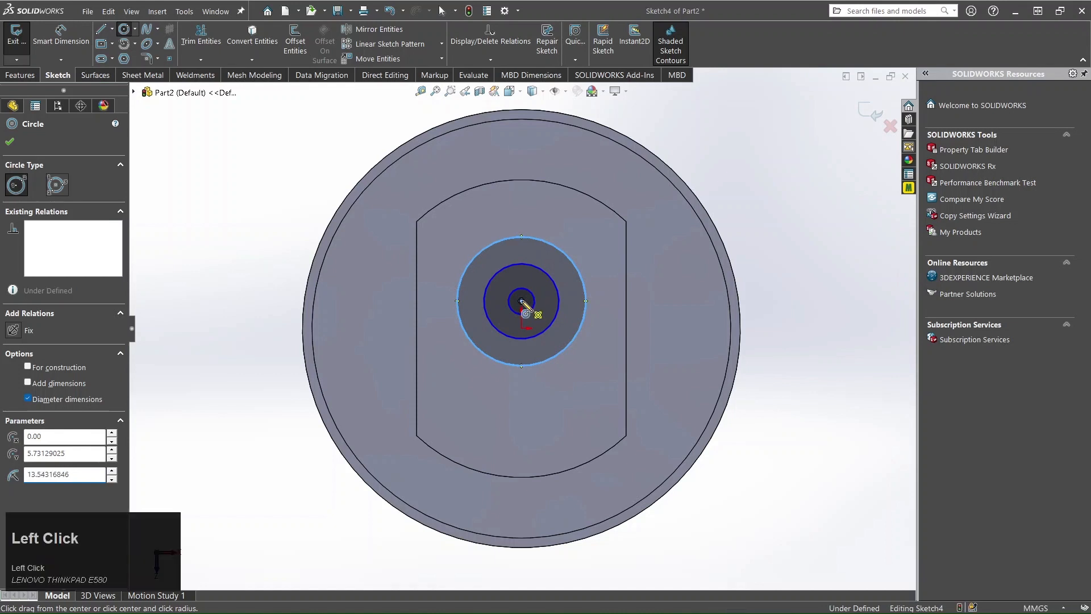
left_click(564, 221)
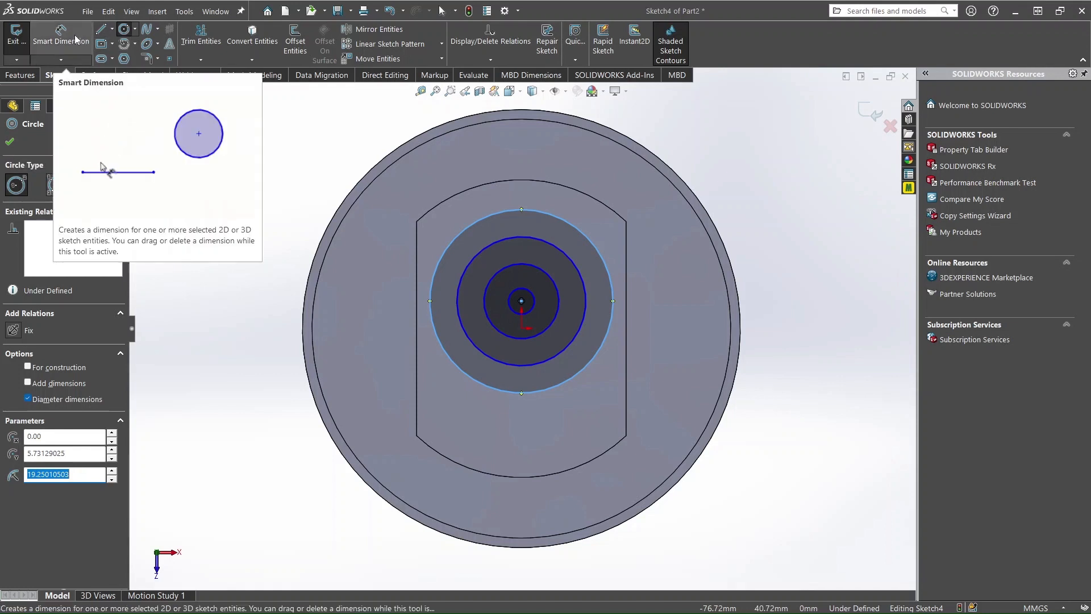
left_click(8, 141)
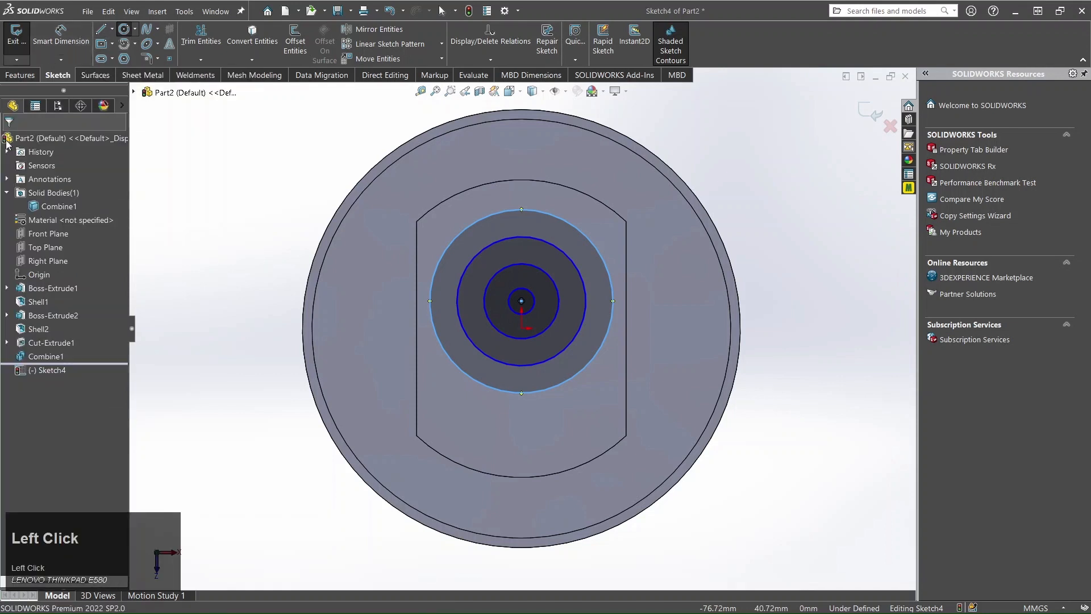
Add a vertical relation between the circles' common centre point and the origin
scroll(542, 321, "down", 3)
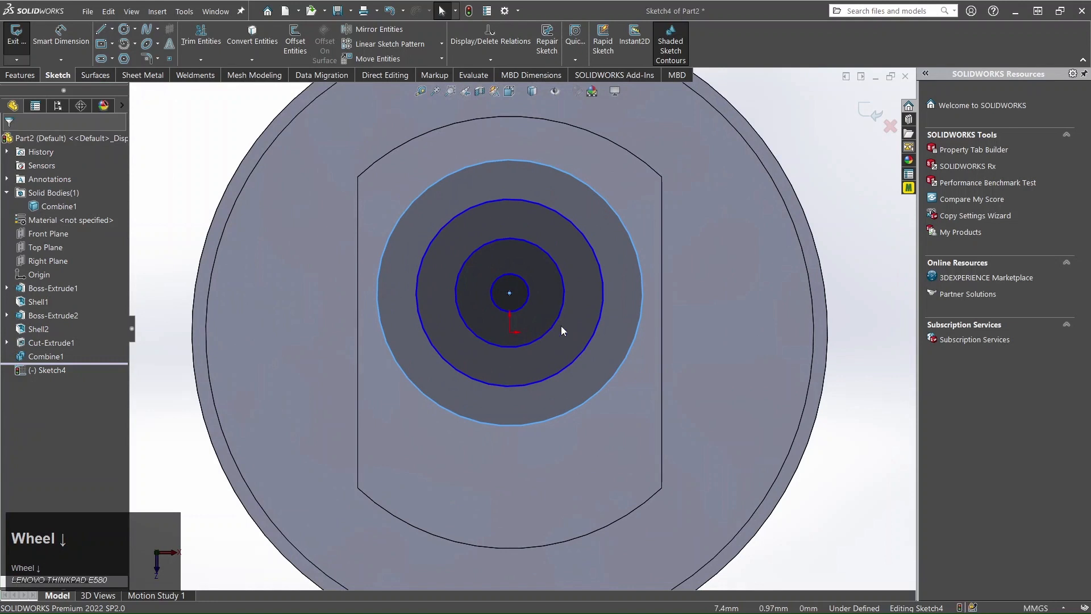
left_click(876, 229)
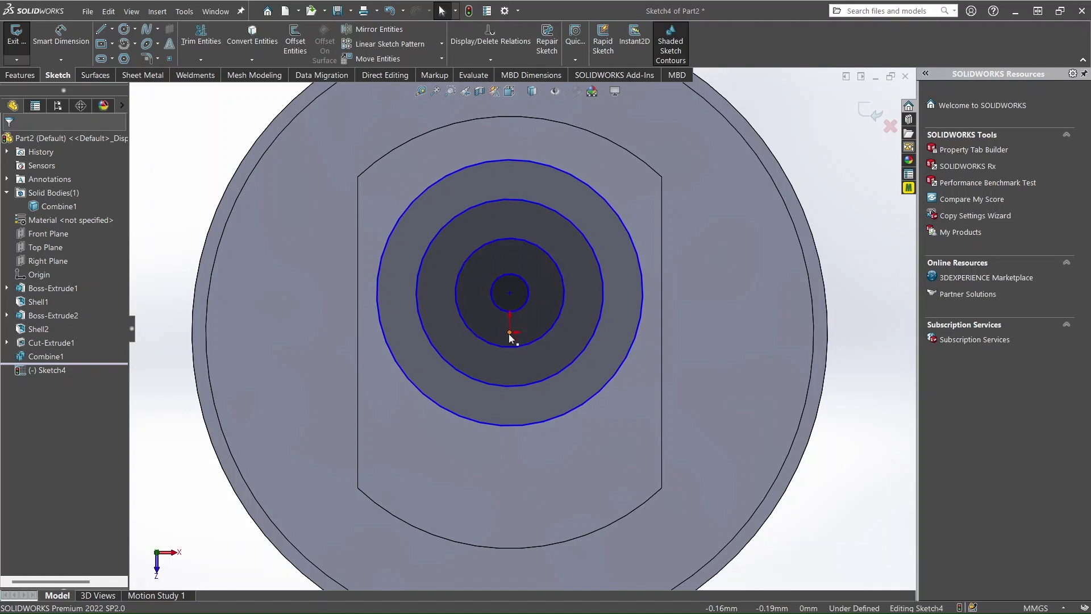
left_click(510, 295)
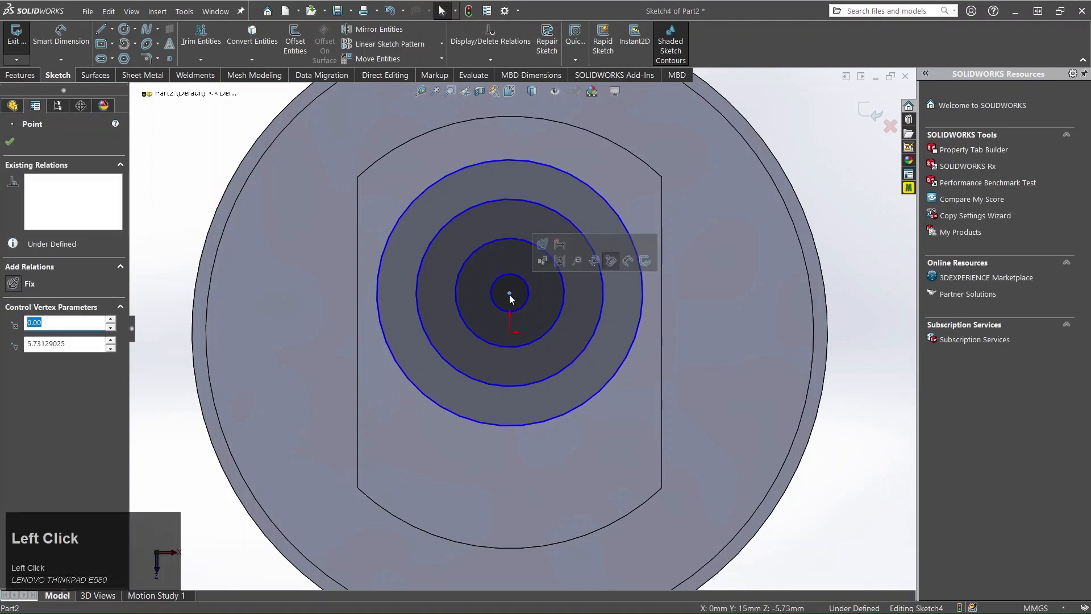
left_click(509, 333, "ctrl")
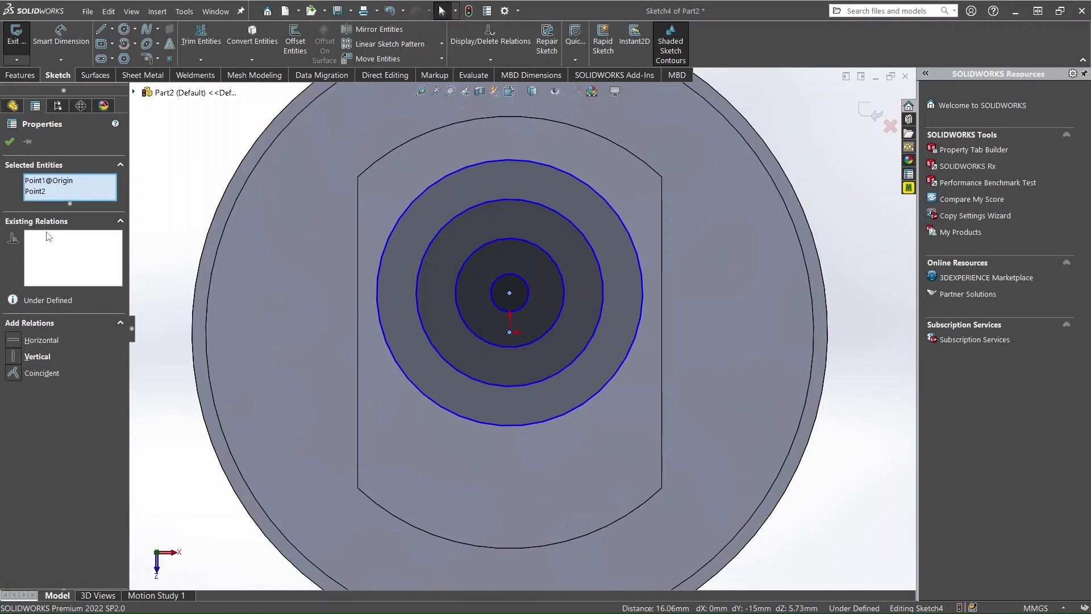
left_click(14, 357)
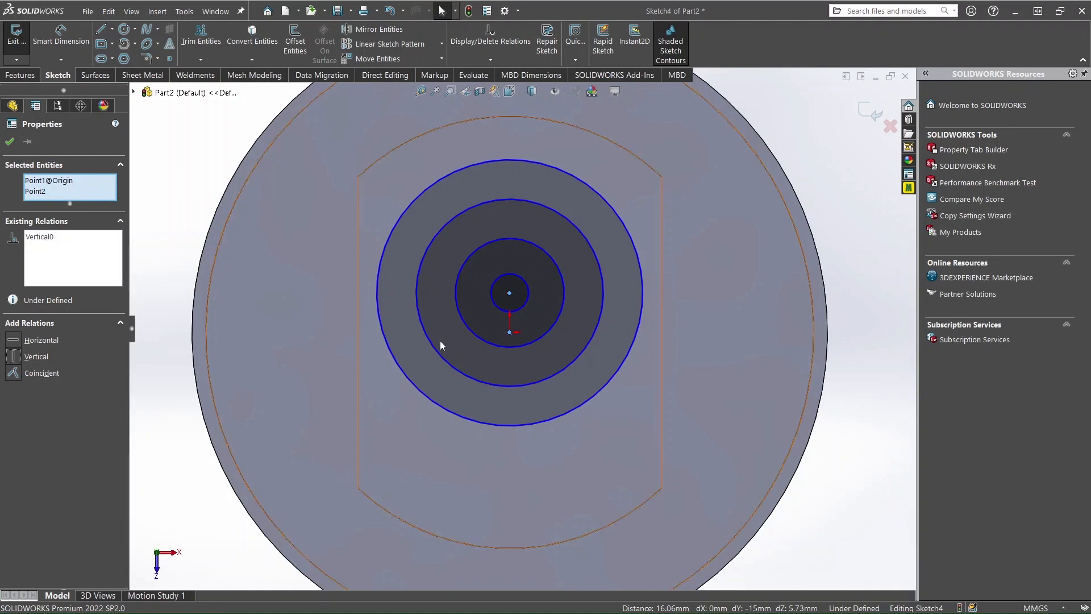
left_click(10, 142)
Dimension the vertical distance between the circles' centre and the origin as 5 mm
scroll(471, 292, "up", 3)
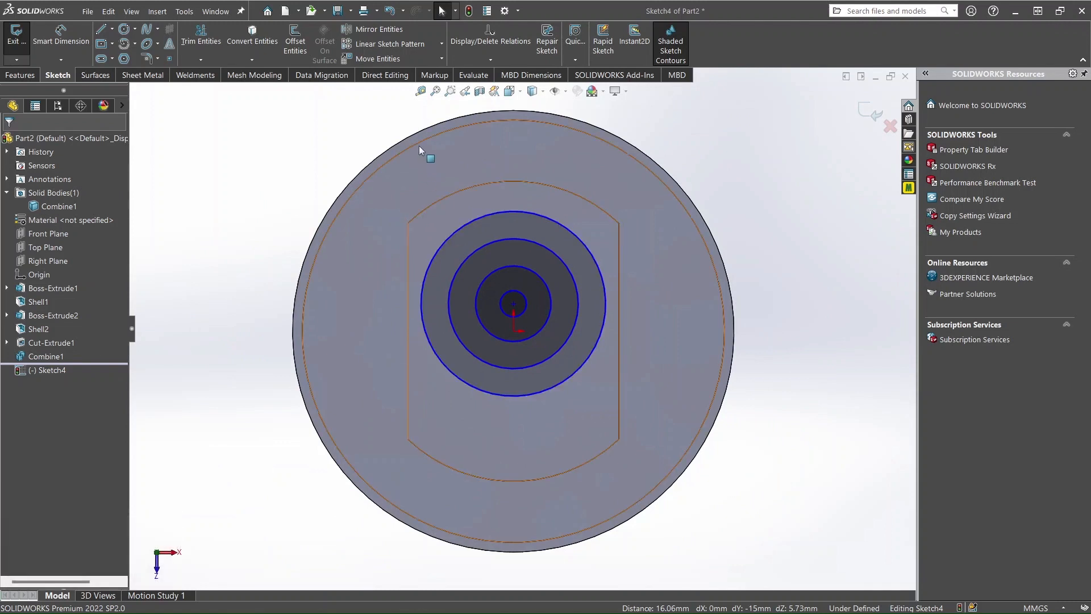
left_click(71, 38)
scroll(524, 307, "down", 2)
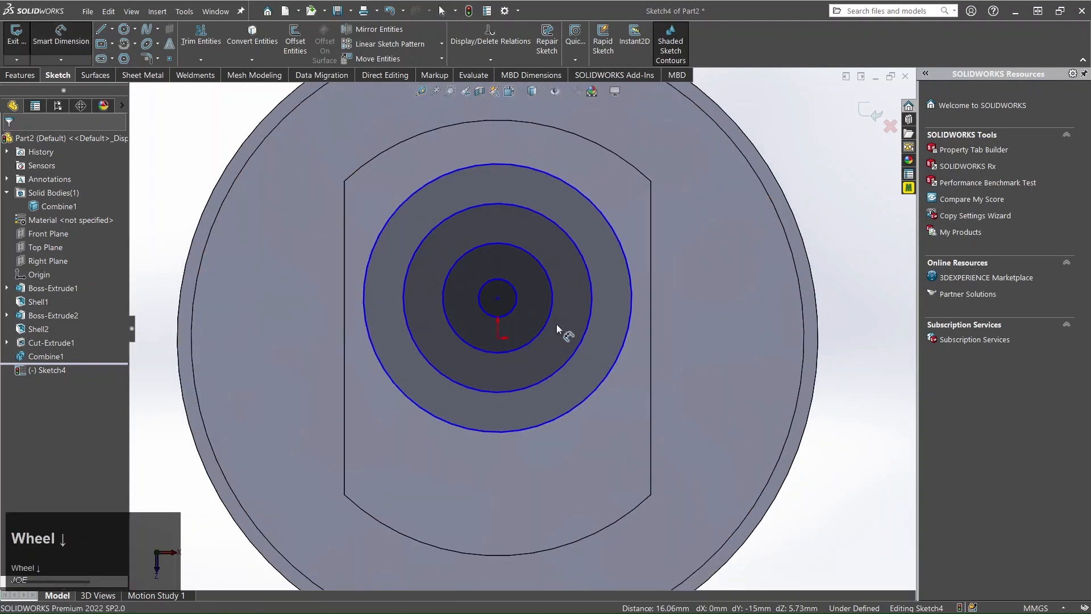
left_click(497, 300)
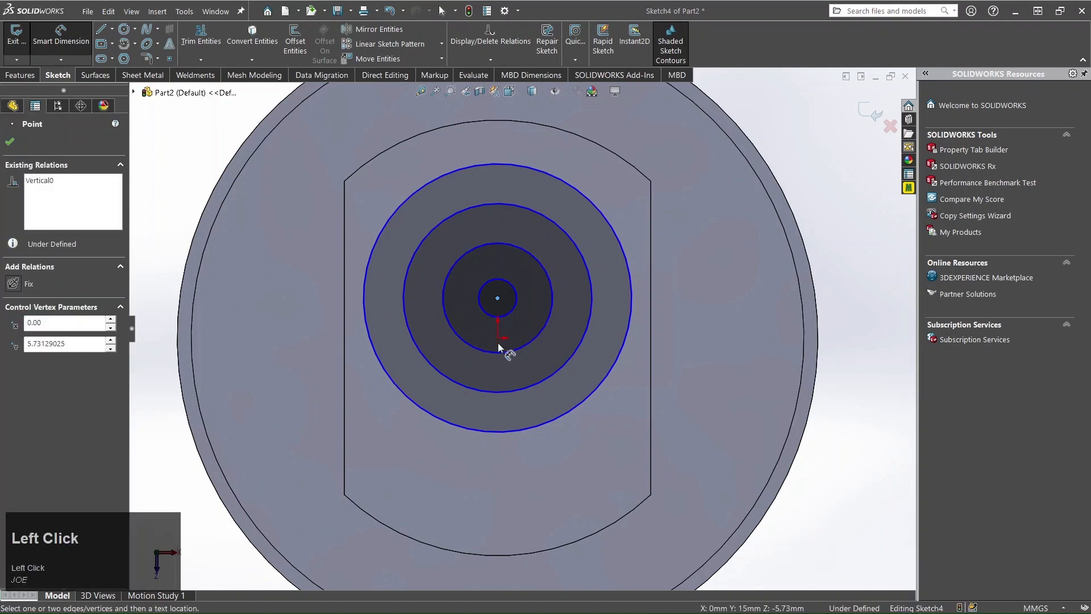
left_click(497, 339)
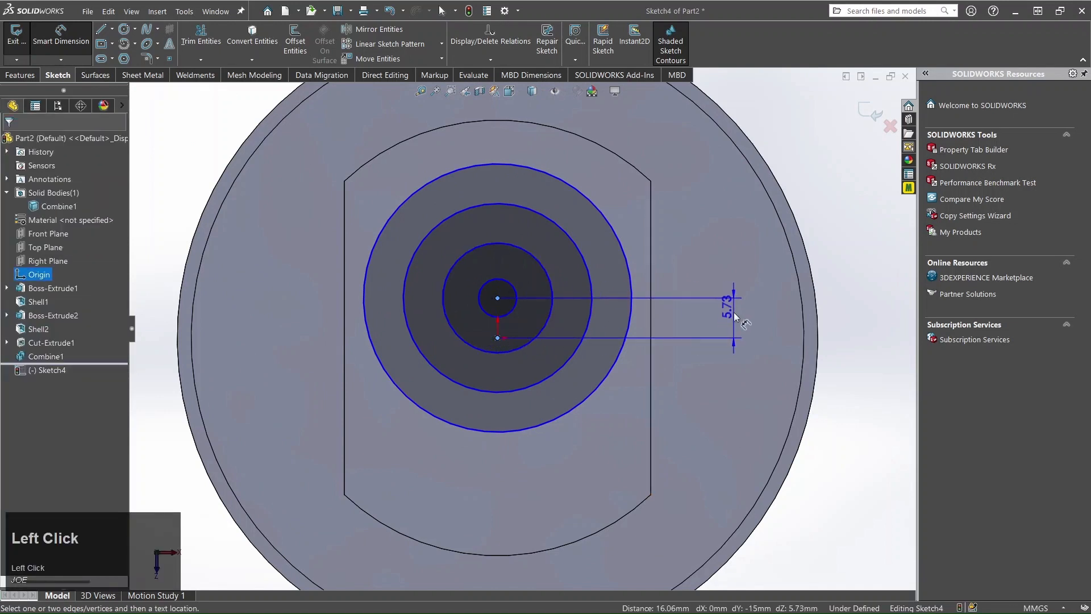
left_click(734, 318)
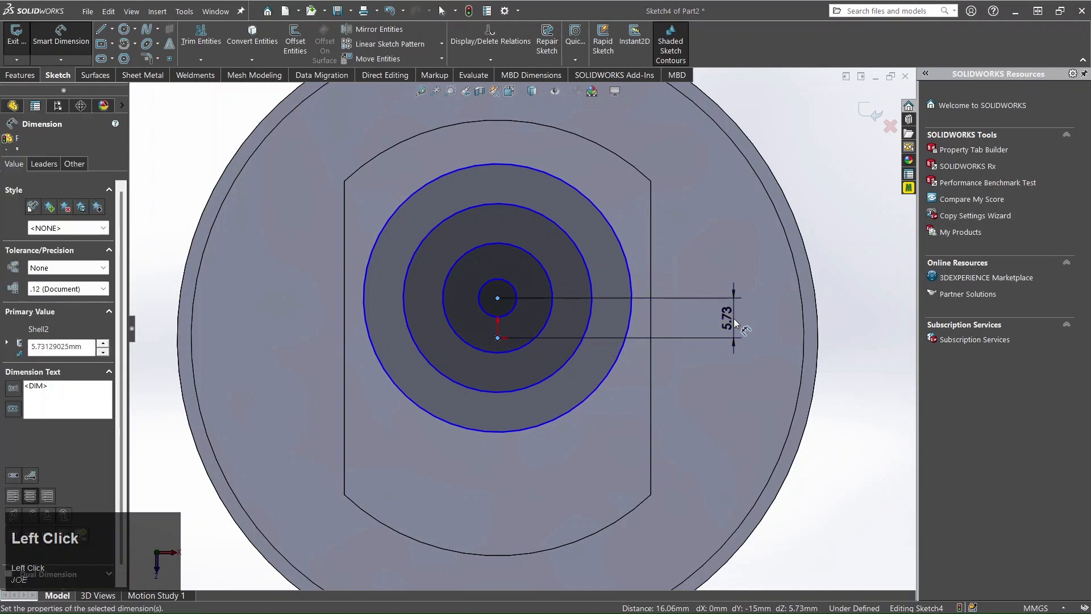
type("5")
key("Return")
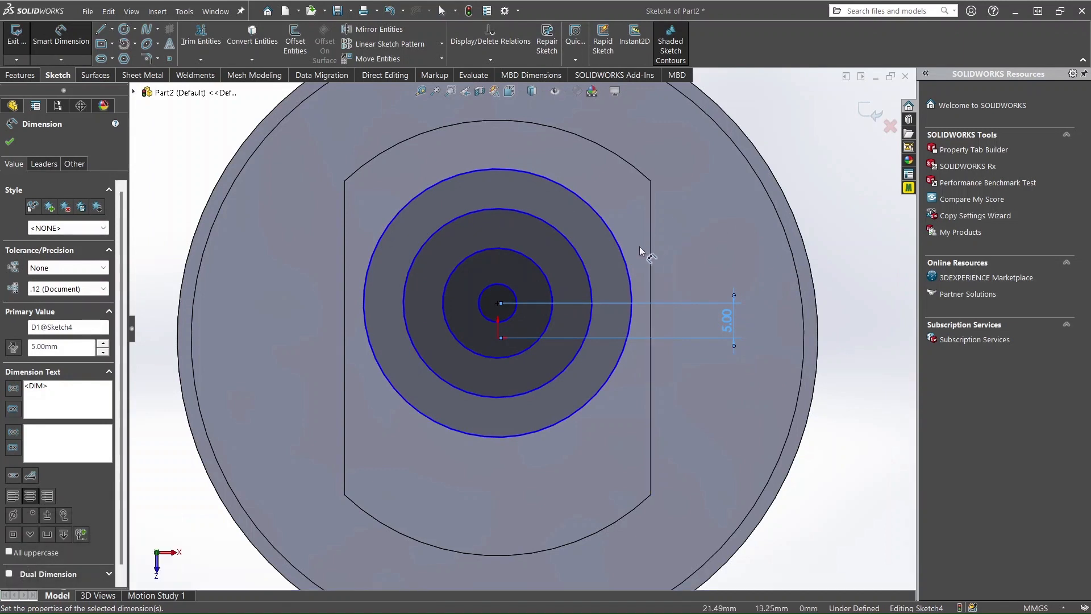
Dimension the smallest circle's diameter as 5 mm
left_click(516, 299)
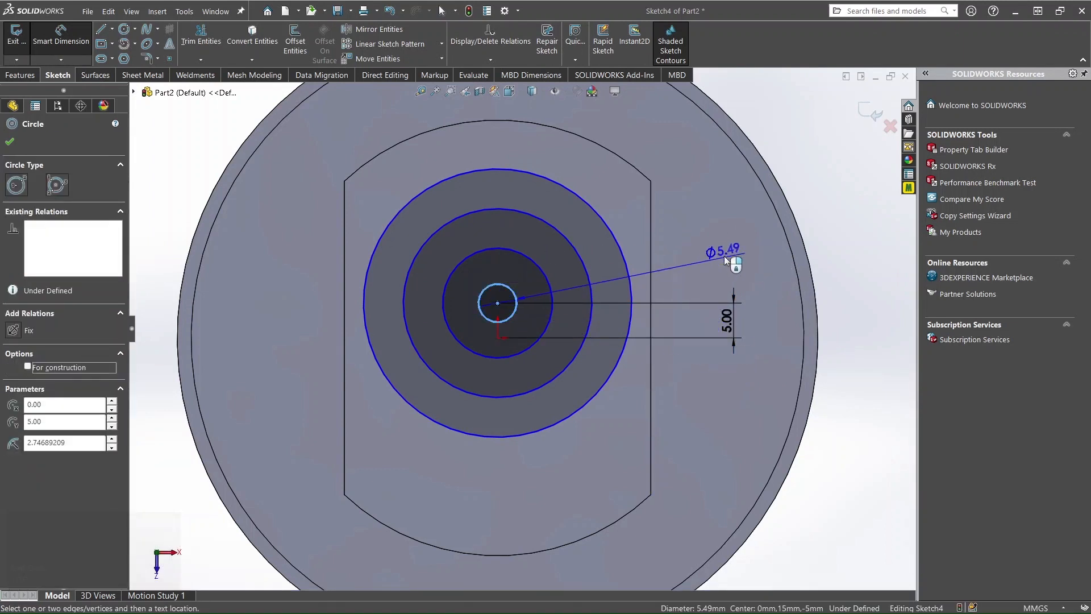
left_click(725, 259)
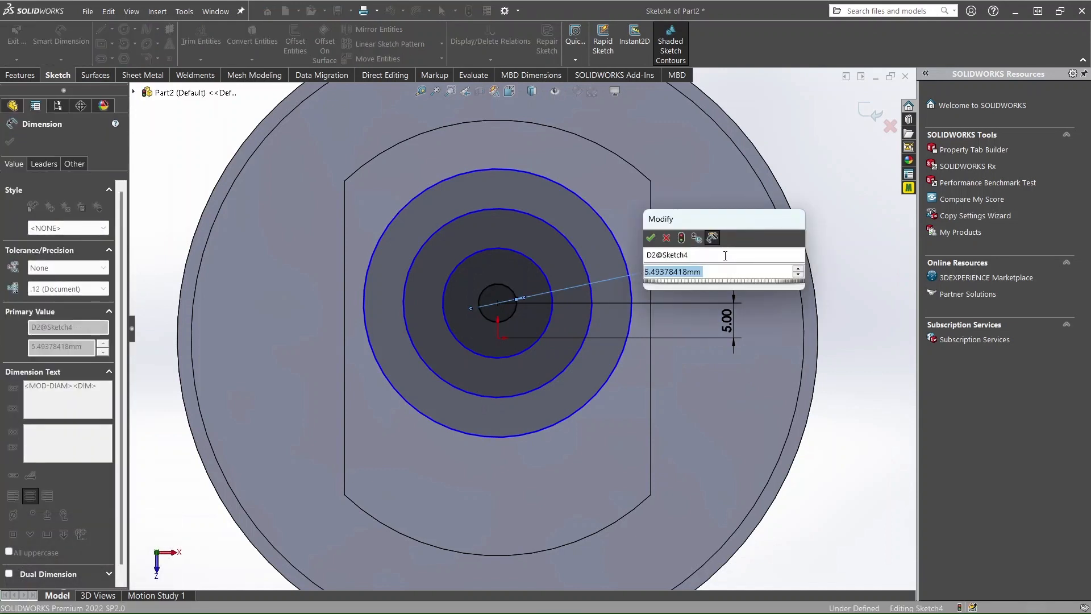
type("5")
key("Return")
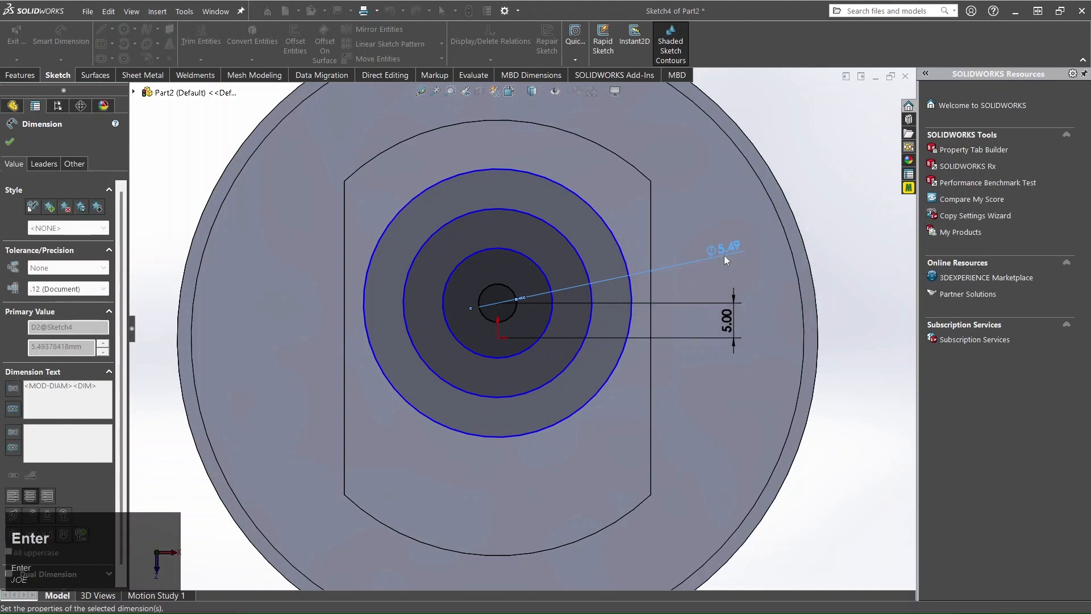
Dimension the diameter of the second-smallest concentric circle as 10 mm
left_click(530, 260)
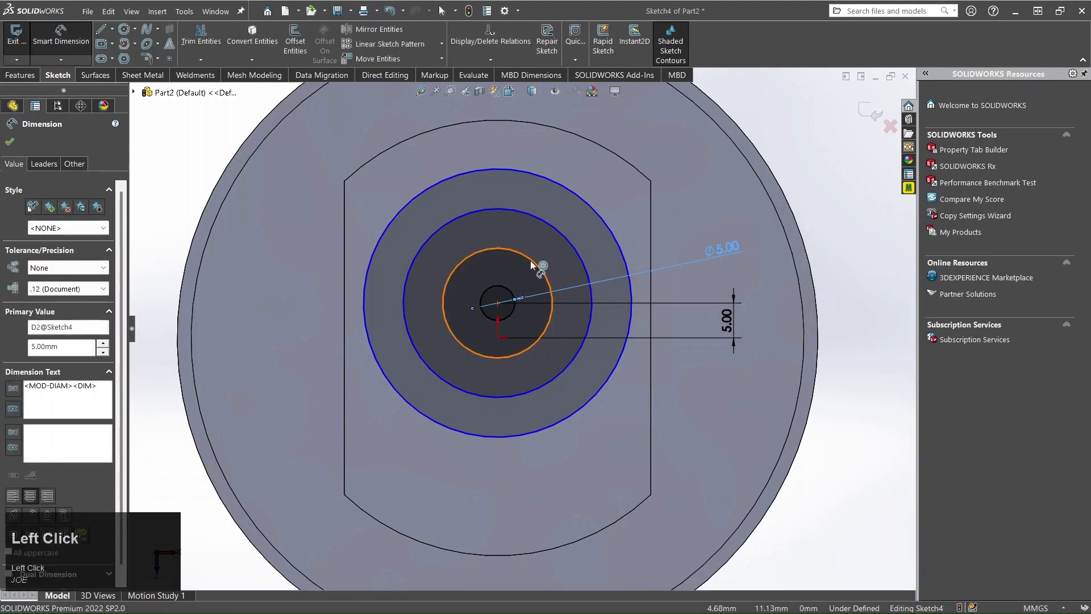
left_click(720, 205)
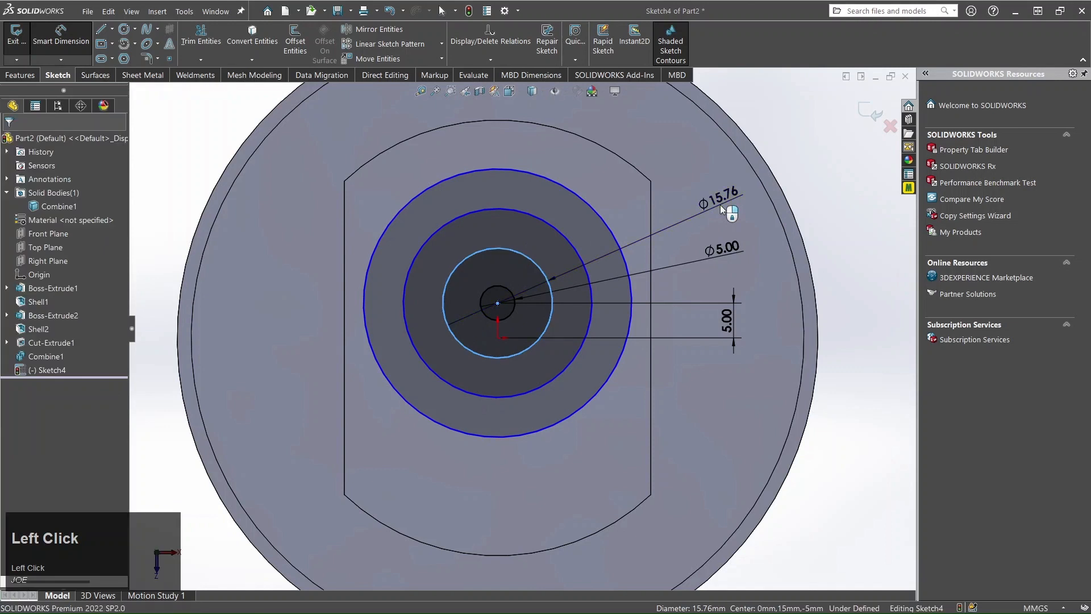
left_click(721, 204)
key("Return")
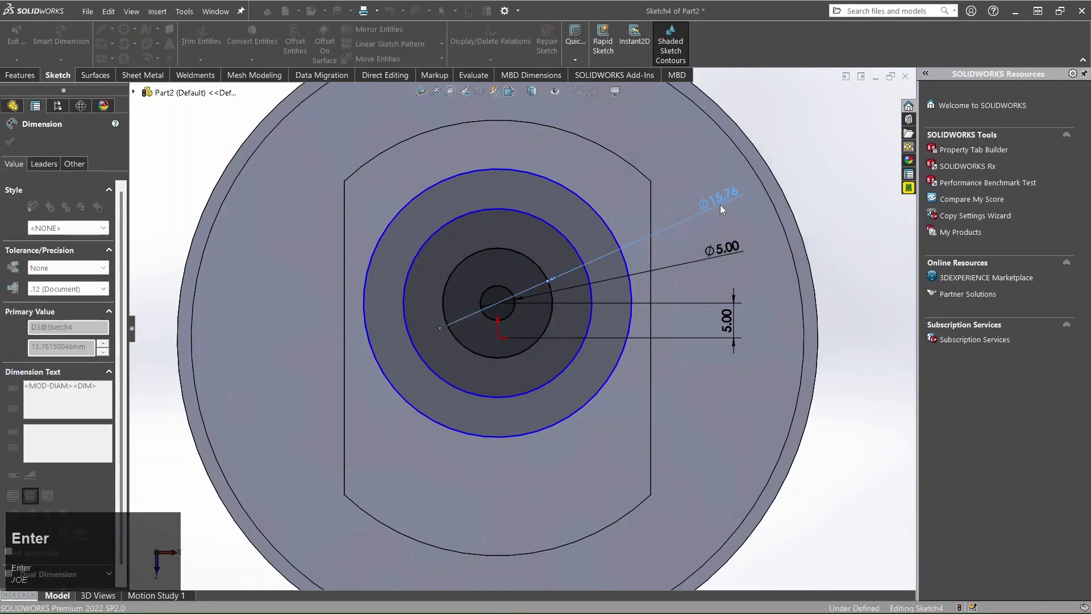
Dimension the diameter of the third concentric circle as 20 mm
left_click(557, 231)
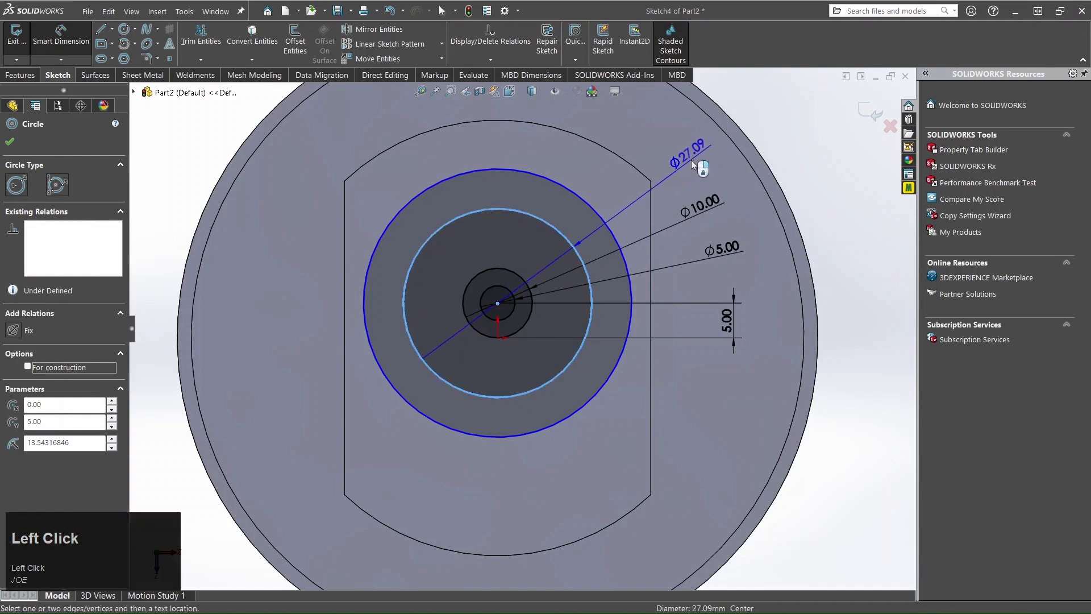
left_click(691, 159)
type("20")
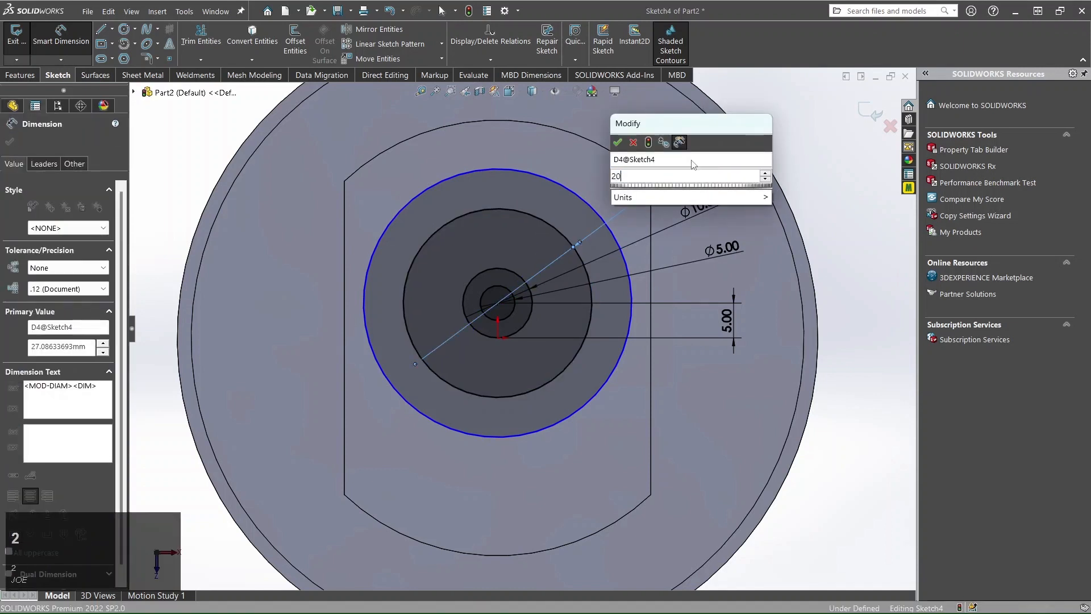
key("Return")
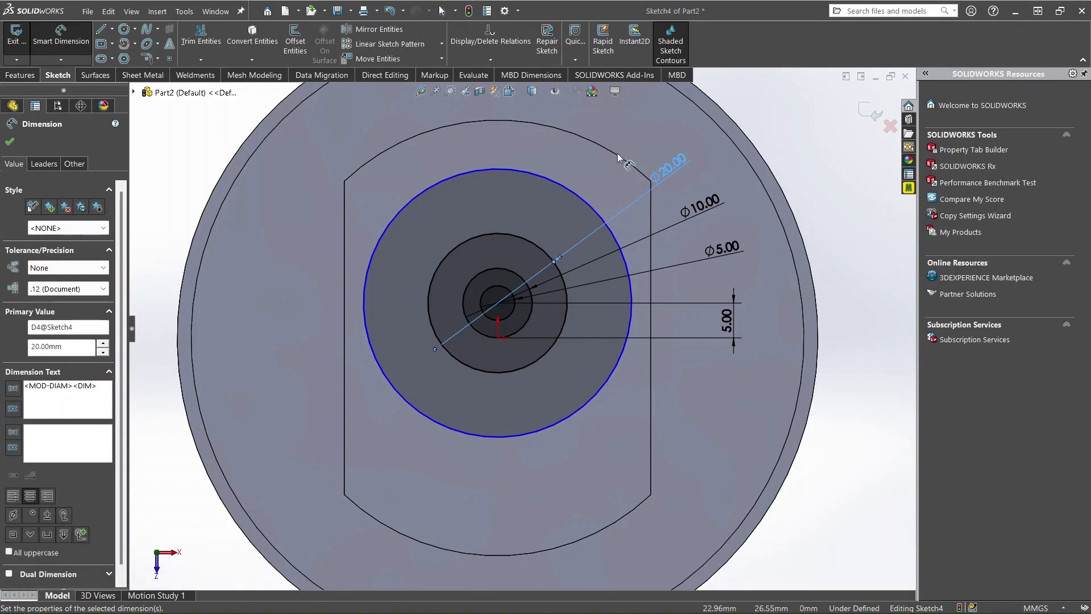
Dimension the outermost circle's diameter as 30 mm and finish dimensioning
left_click(578, 199)
left_click(639, 134)
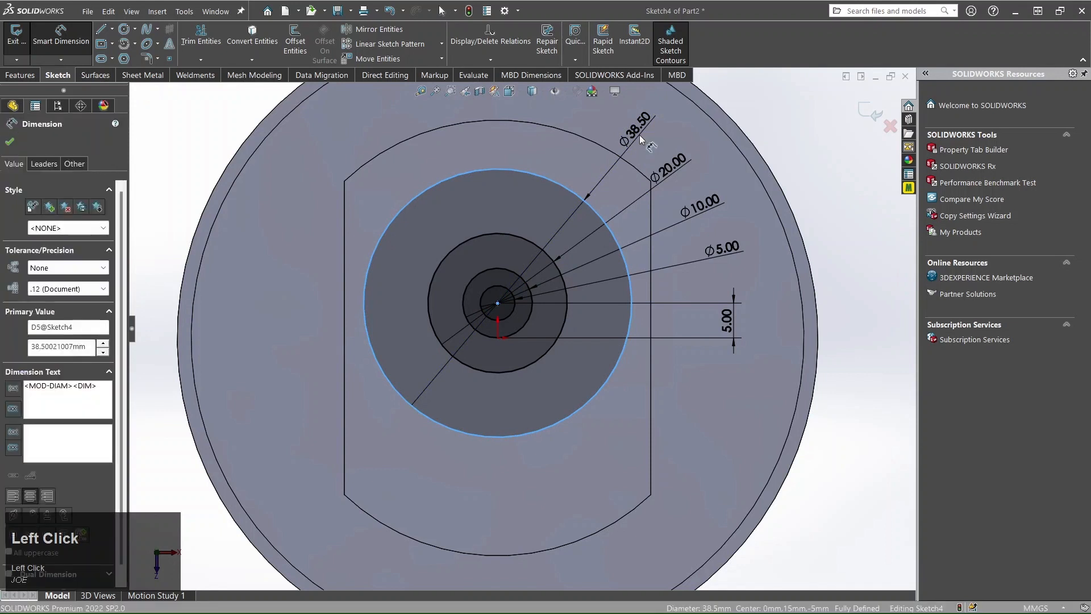
type("30")
key("Return")
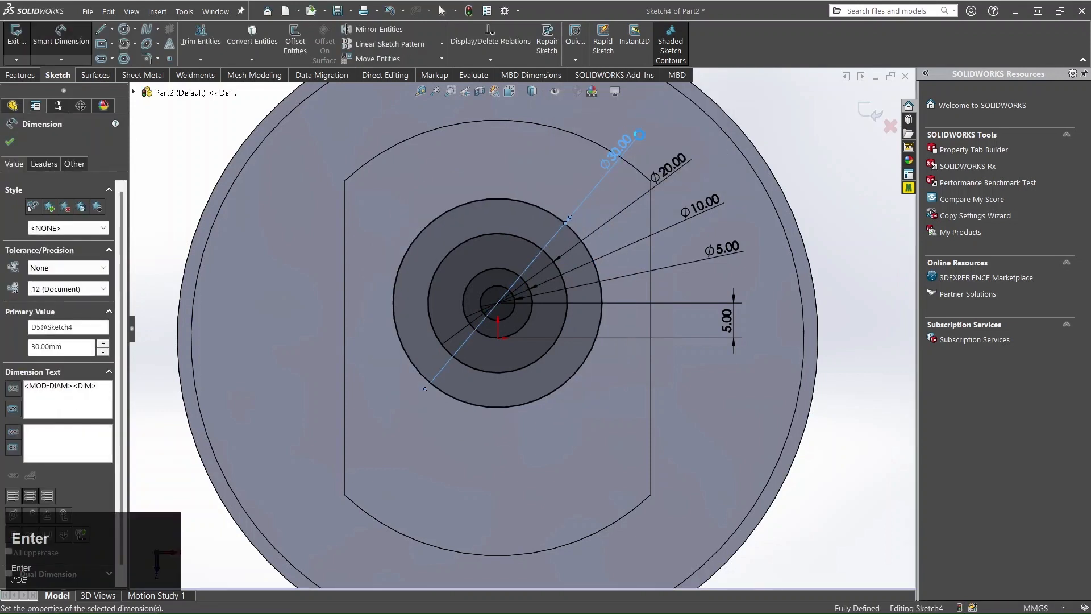
scroll(639, 264, "up", 2)
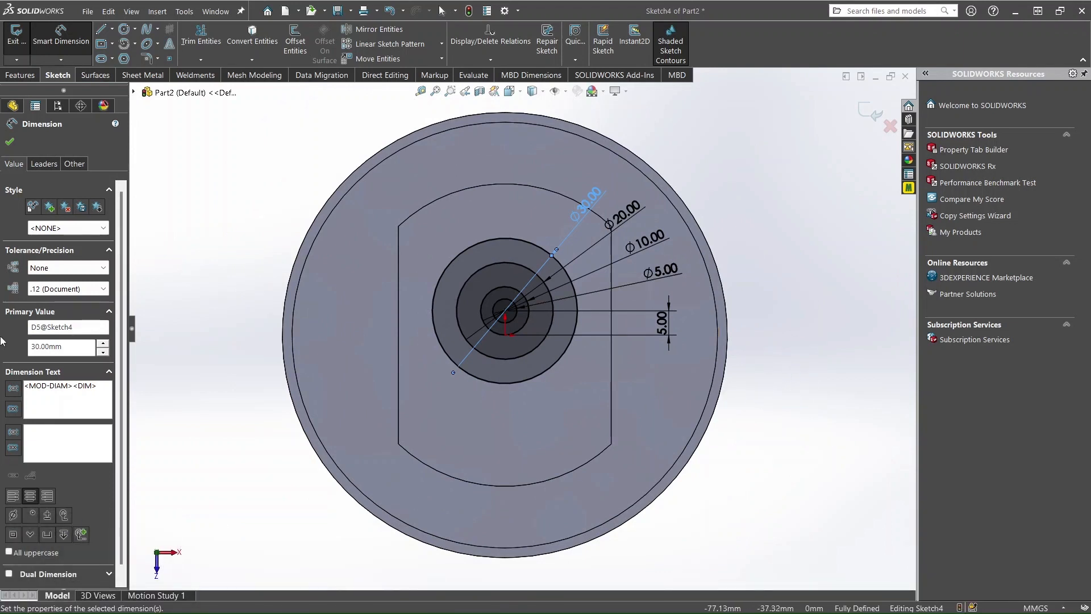
left_click(10, 142)
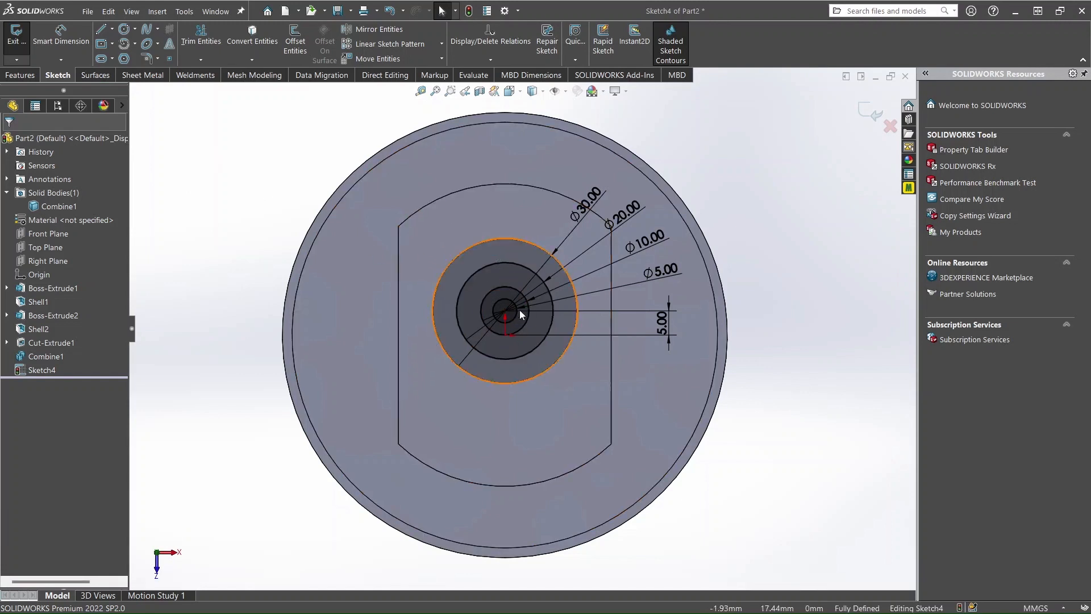
Draw a two-point spline from the circles' common centre straight up to the top quadrant point of the 30 mm circle
scroll(504, 284, "down", 3)
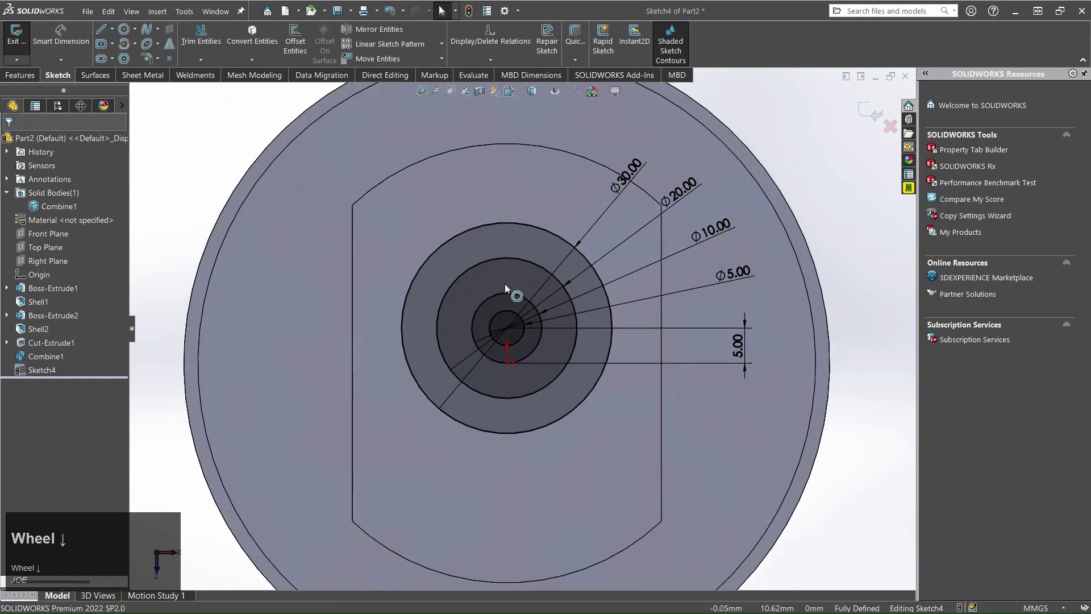
left_click(149, 30)
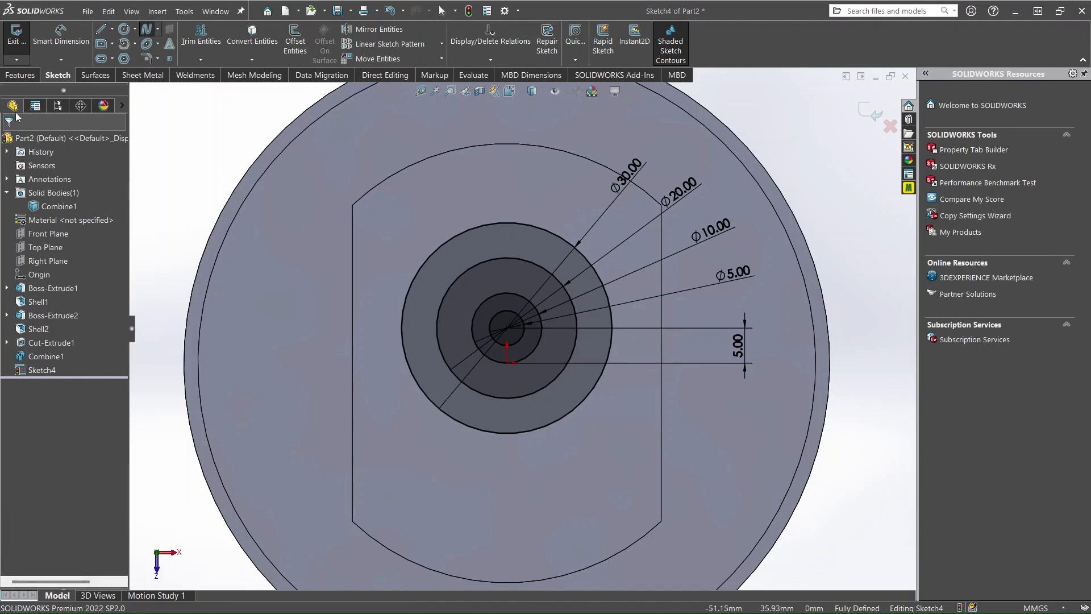
left_click(507, 329)
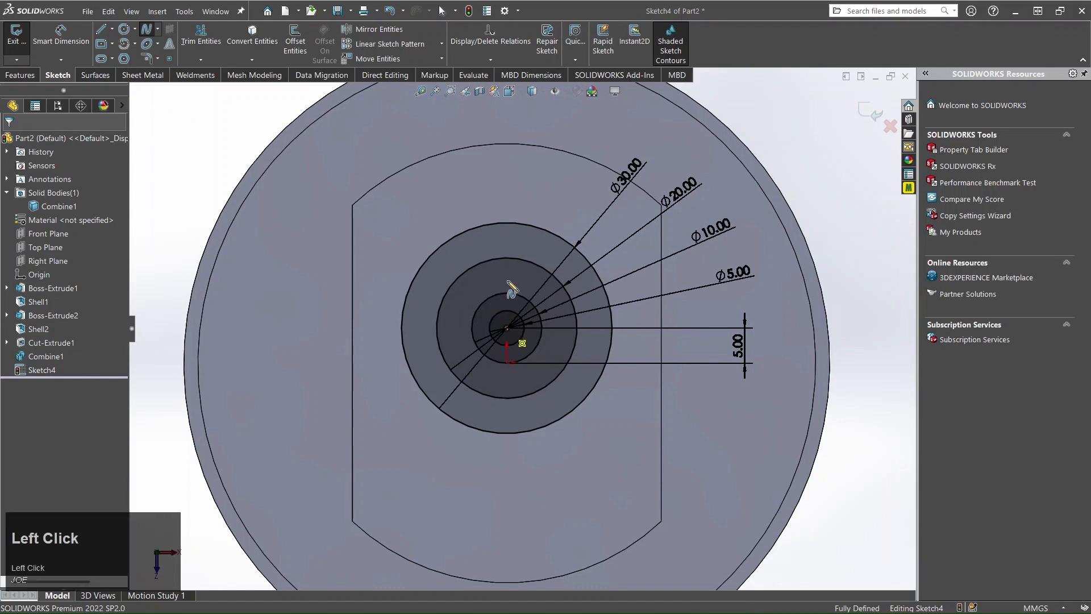
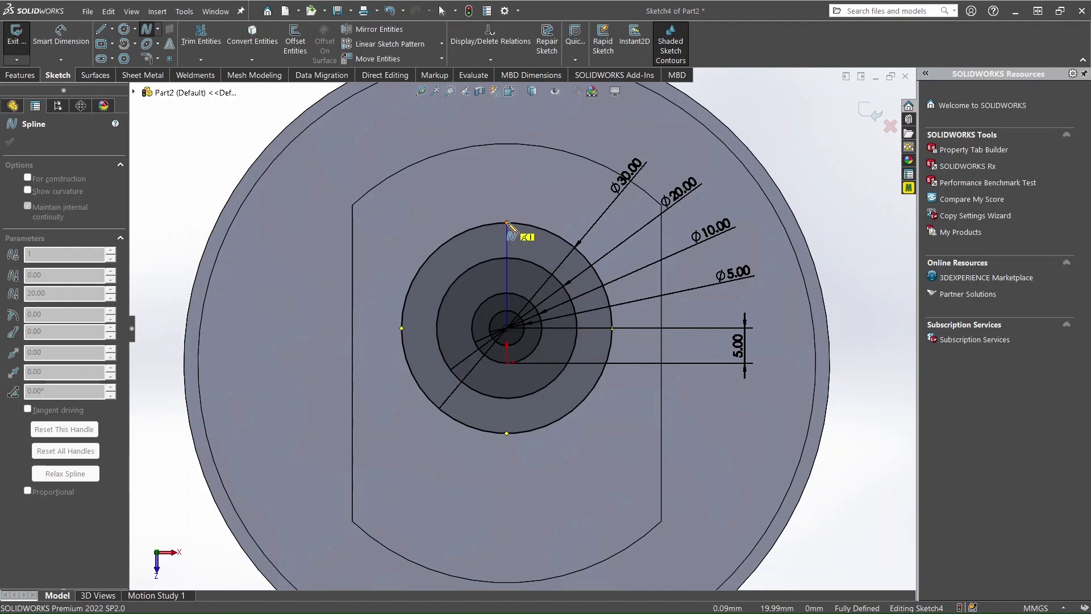
left_click(507, 224)
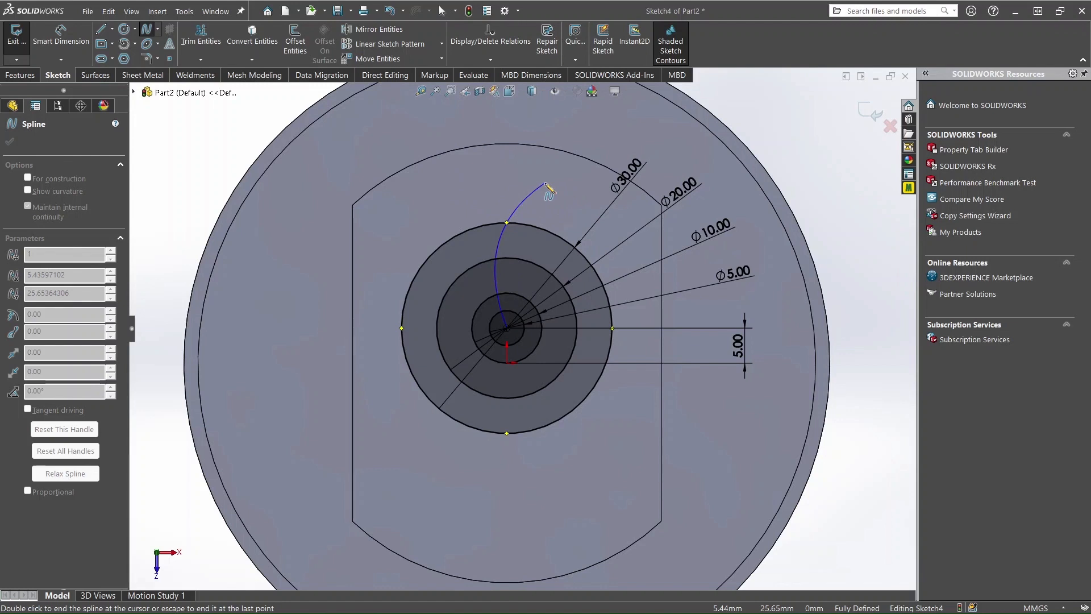
key("Escape")
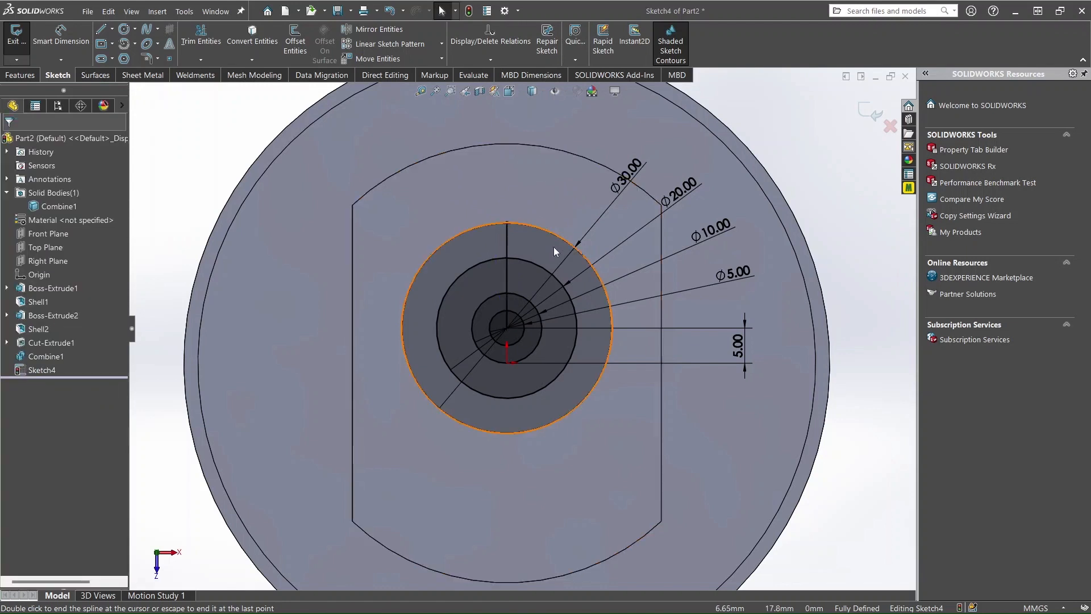
Bow the spline to the right with its end handles, angling the lower tangent to about 60° and the upper to about 139°
scroll(554, 261, "down", 3)
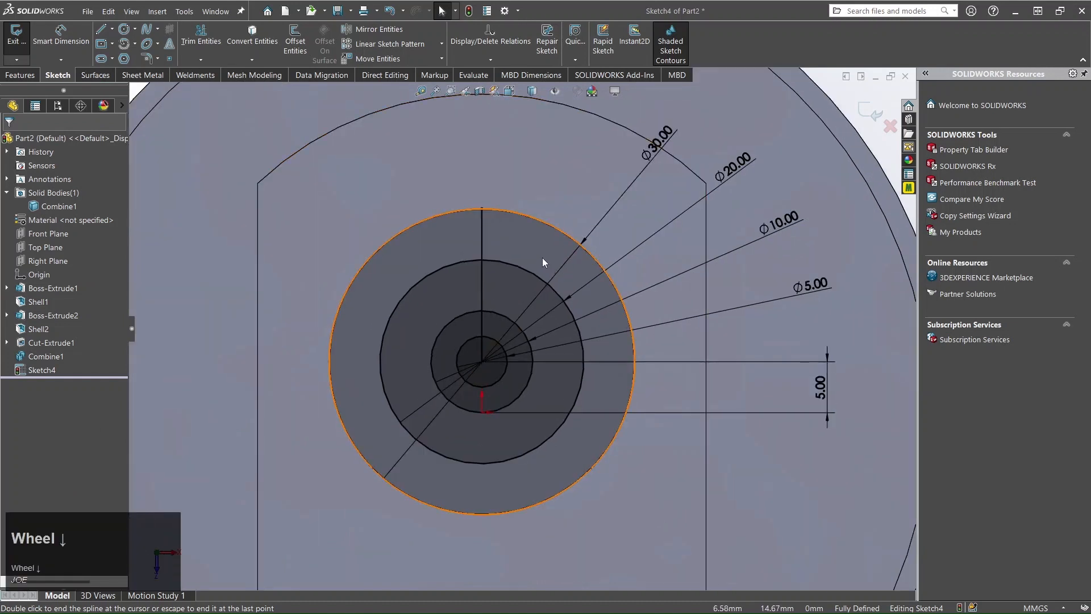
left_click(482, 248)
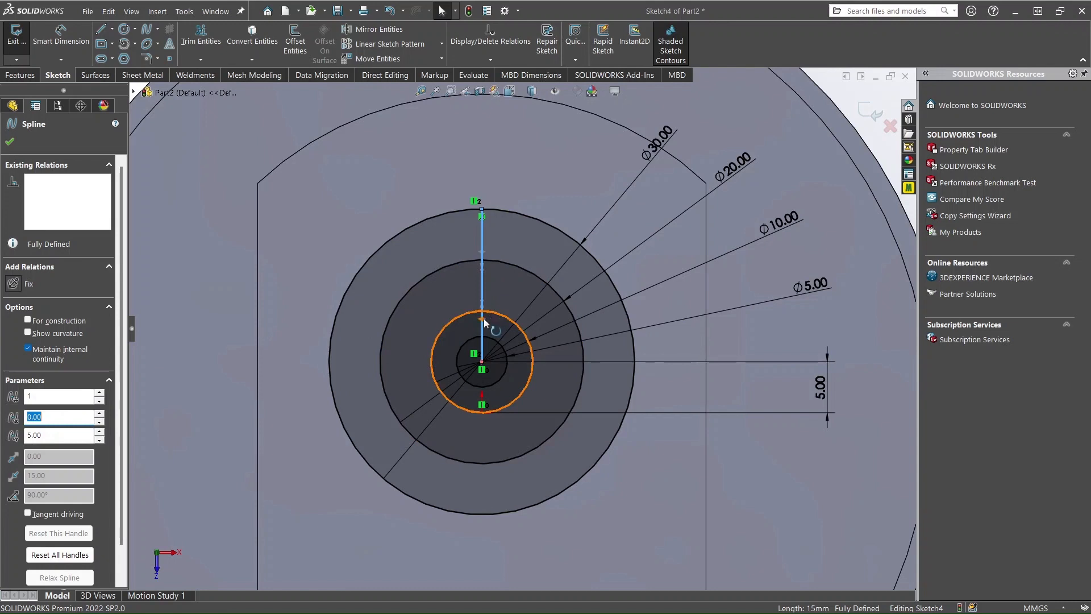
left_click_drag(483, 318, 513, 313)
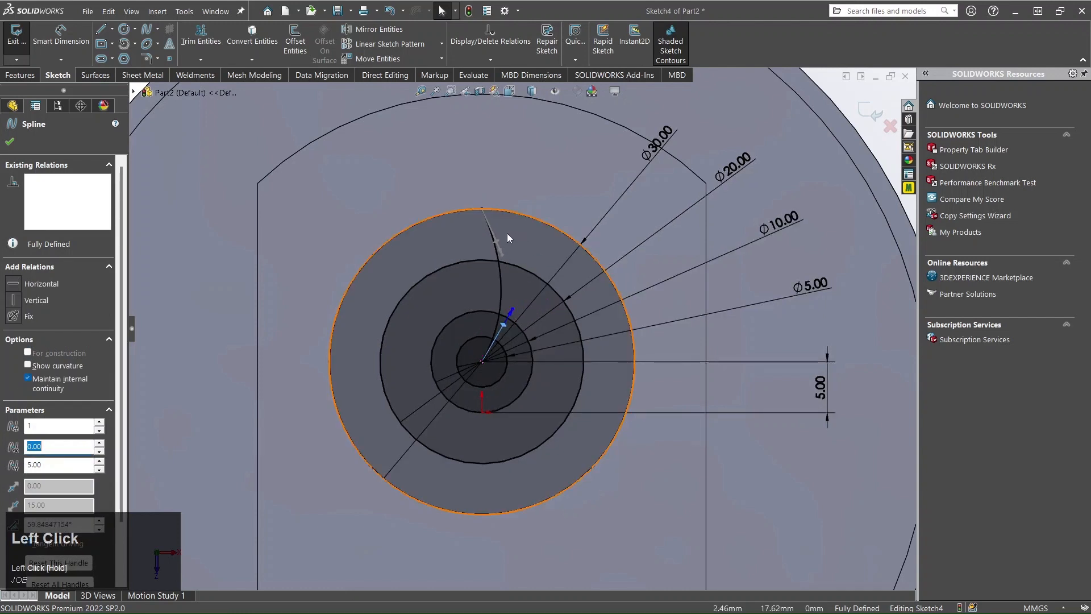
left_click_drag(497, 241, 520, 241)
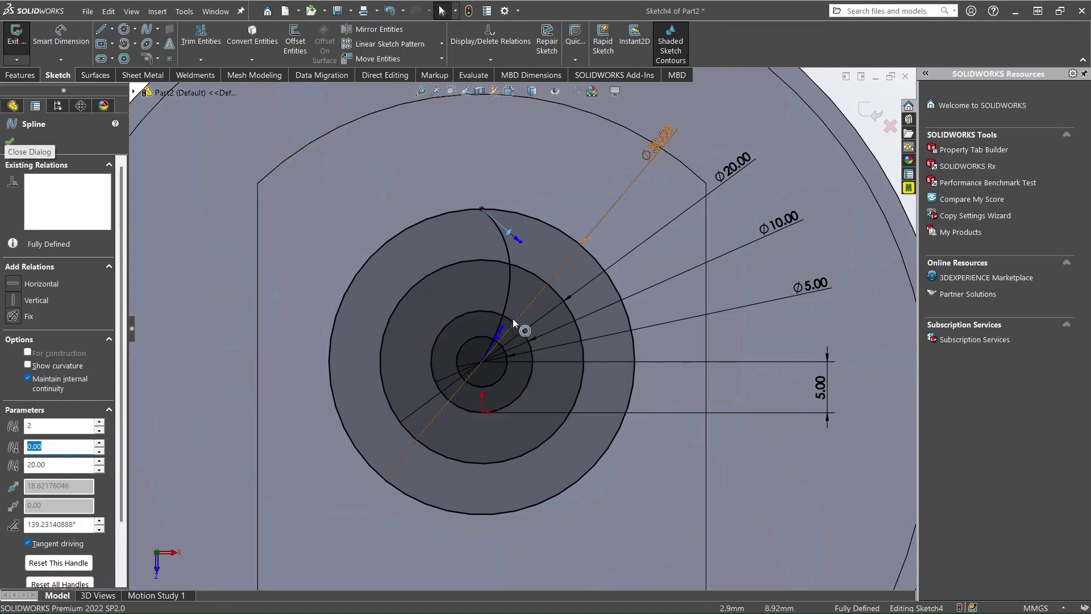
scroll(515, 242, "up", 4)
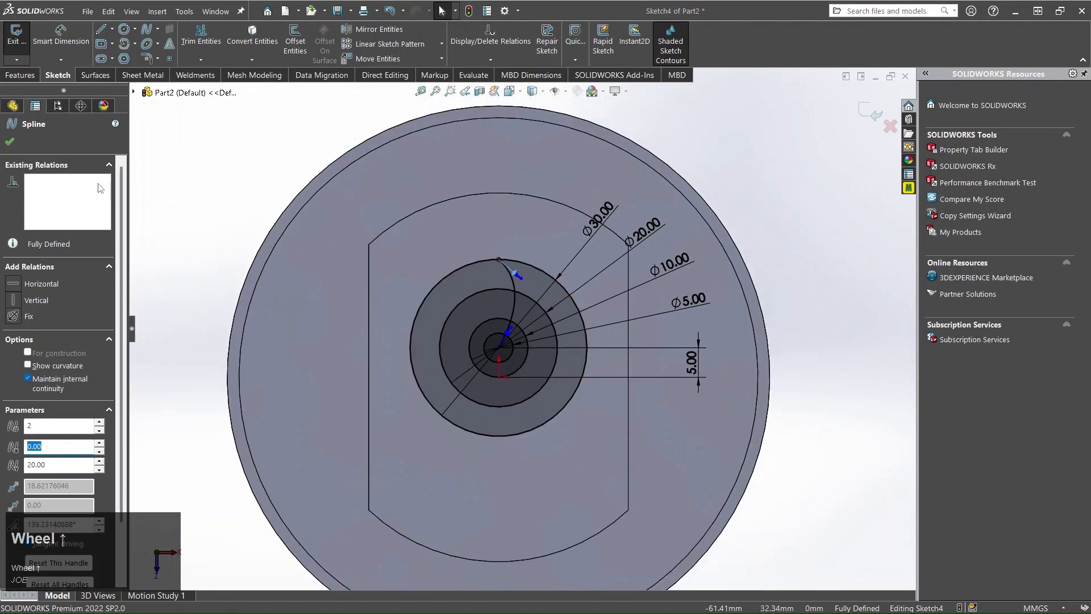
left_click(9, 143)
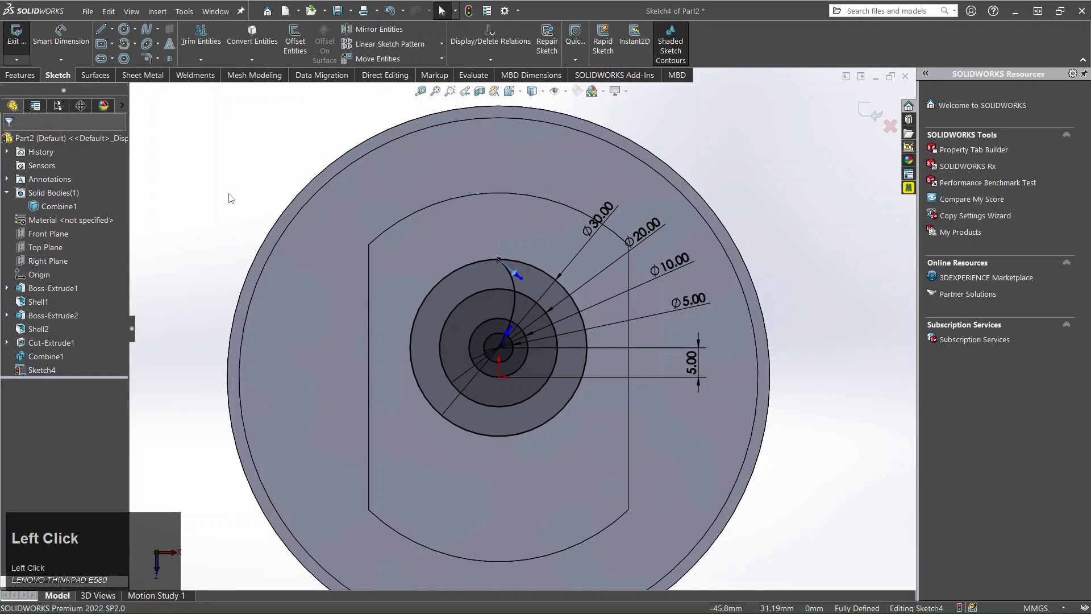
Show the Front Plane in the model
left_click(59, 235)
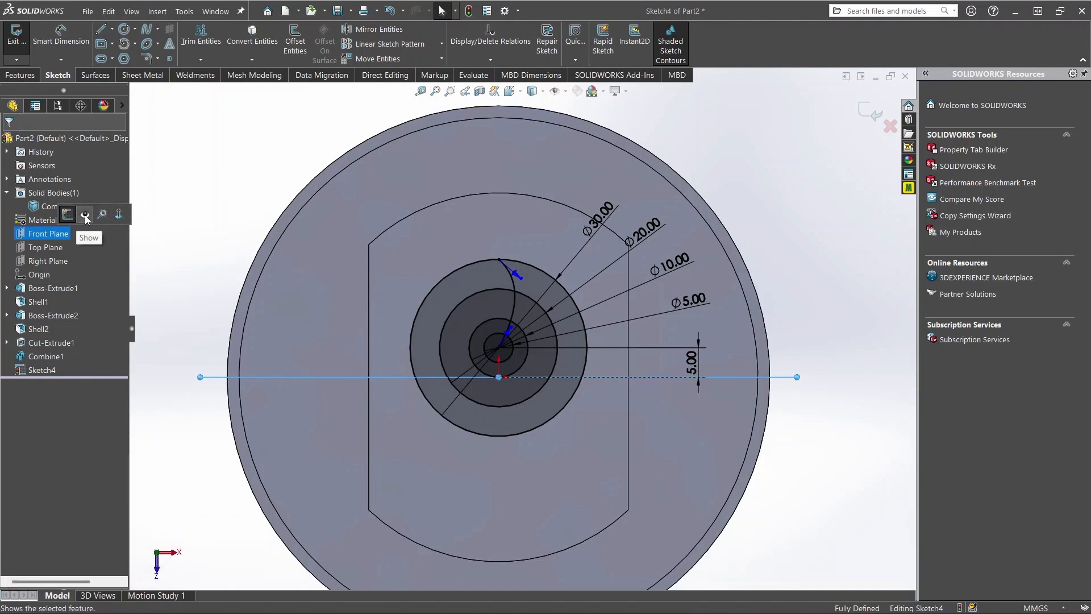
left_click(86, 215)
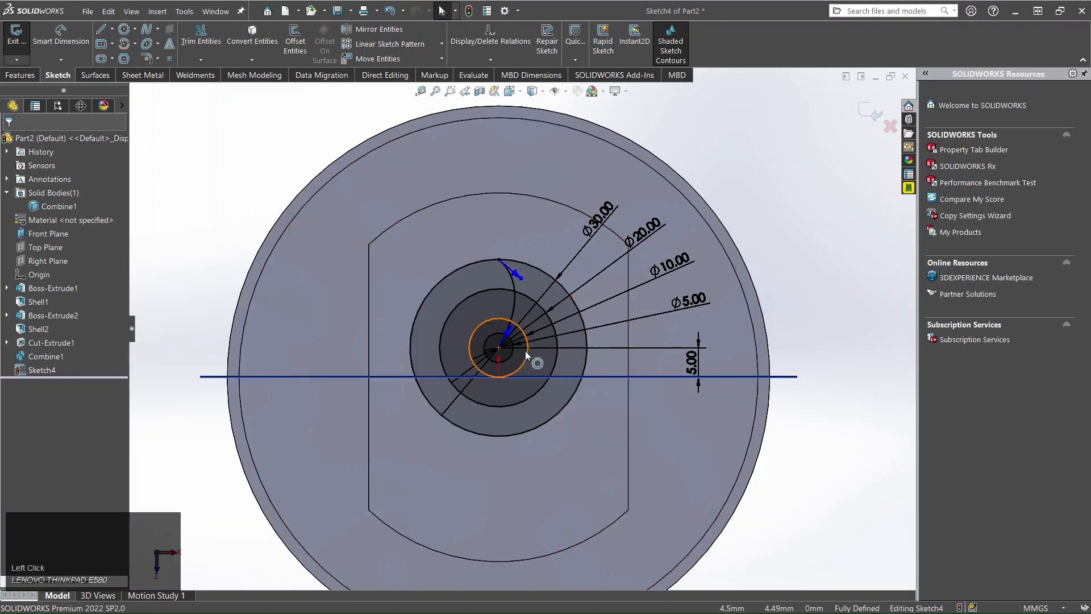
scroll(525, 348, "down", 3)
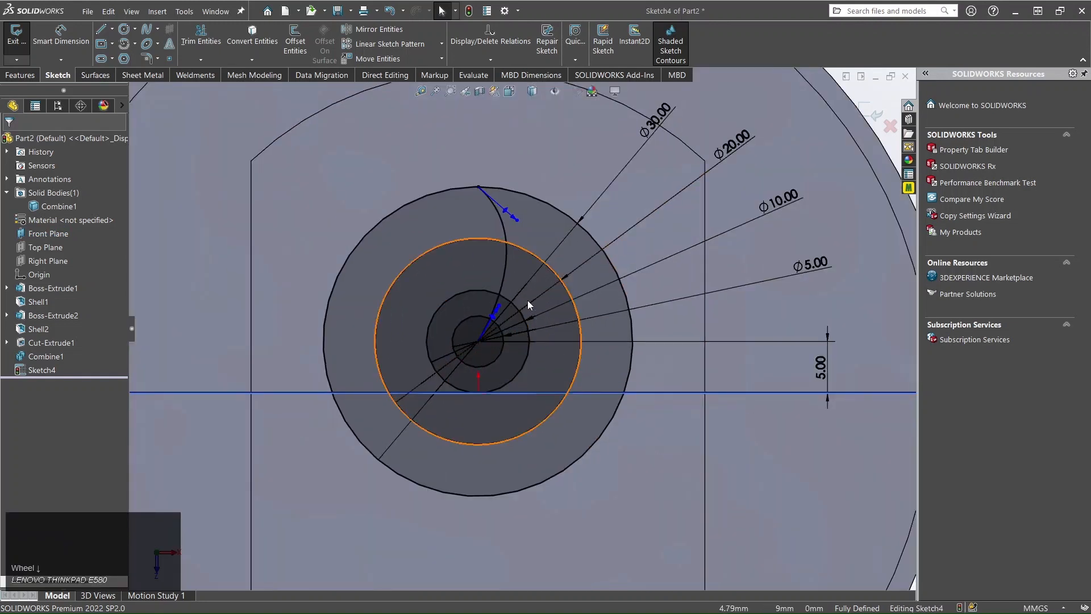
scroll(574, 373, "up", 1)
scroll(572, 369, "up", 2)
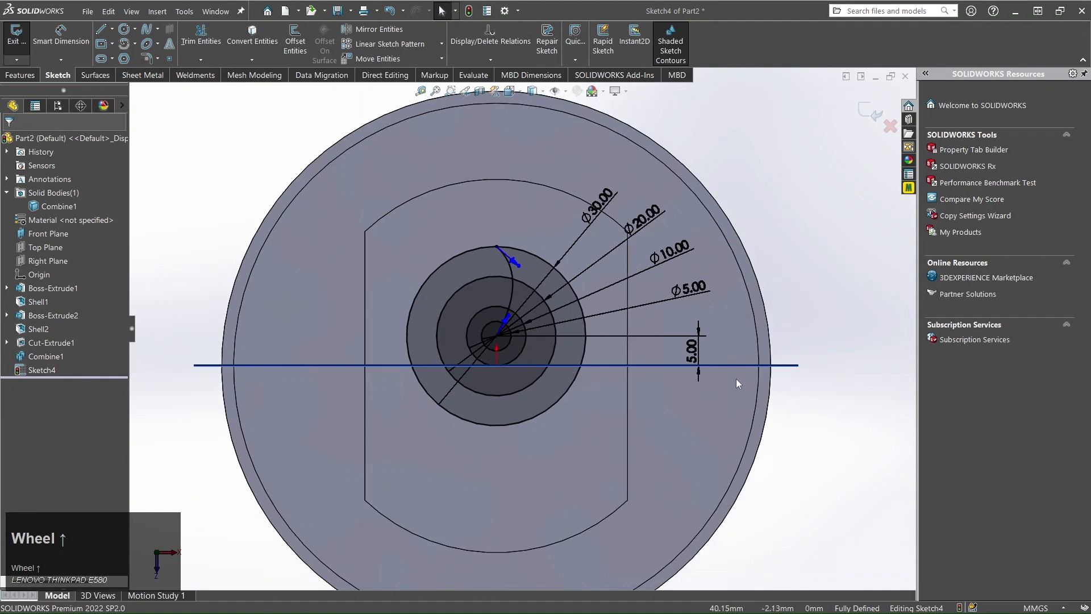
scroll(509, 334, "down", 3)
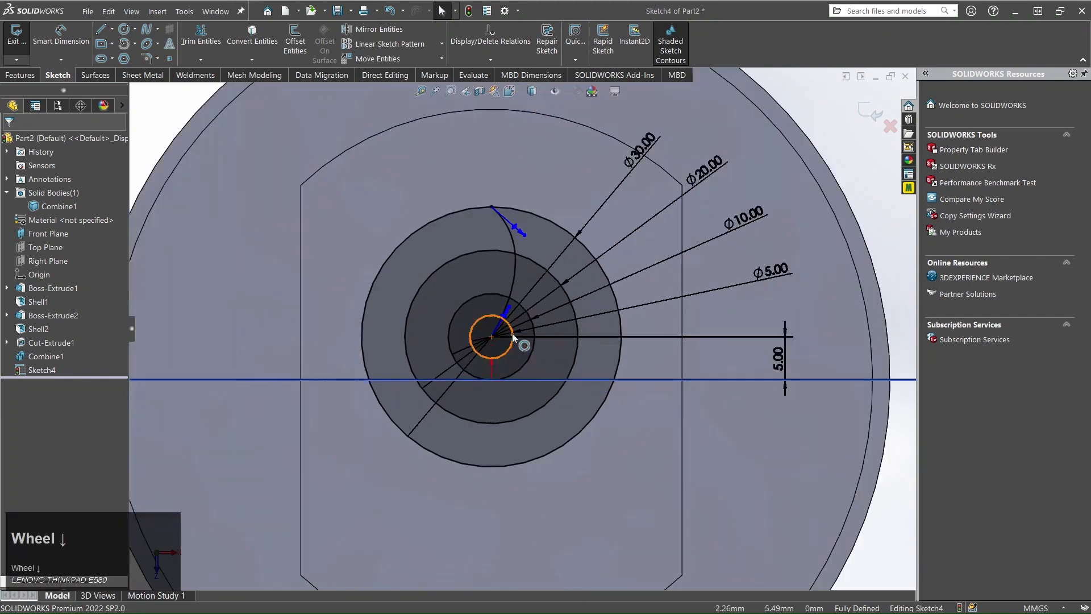
scroll(559, 363, "up", 3)
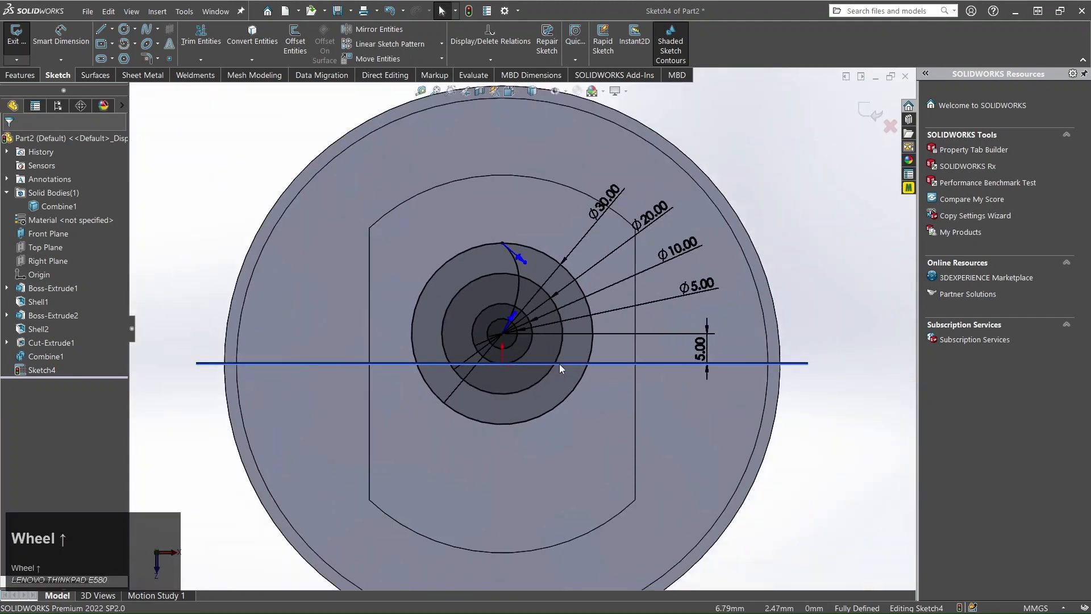
scroll(561, 336, "down", 3)
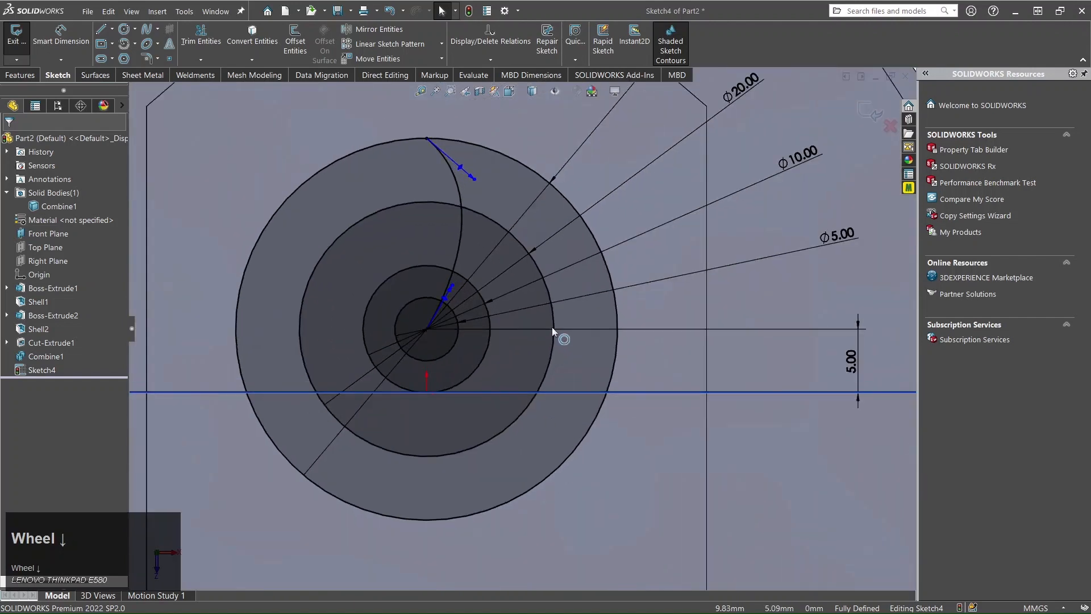
scroll(540, 273, "up", 3)
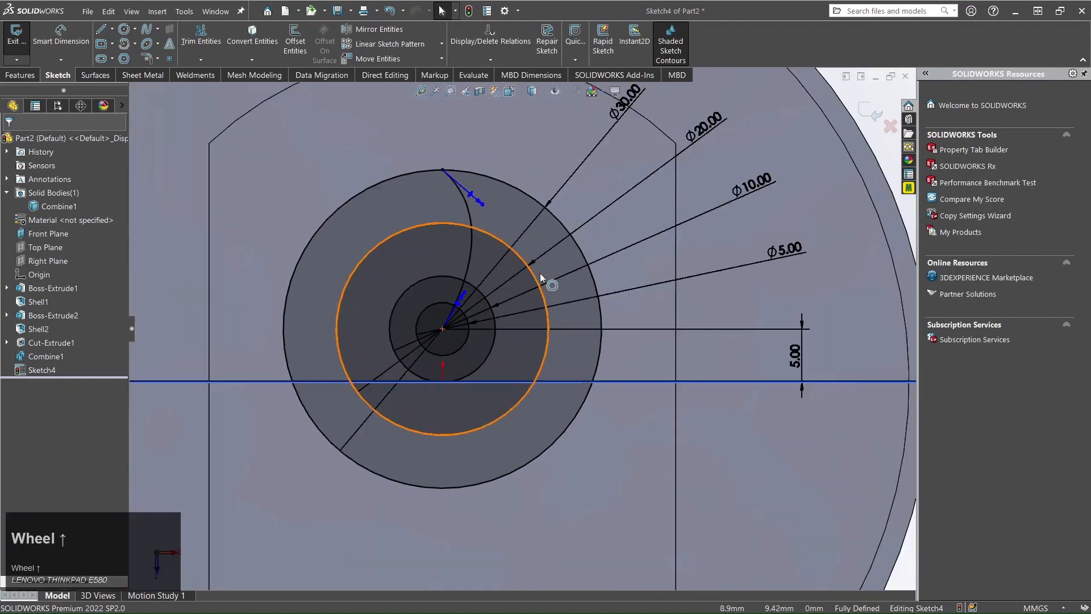
scroll(529, 295, "down", 3)
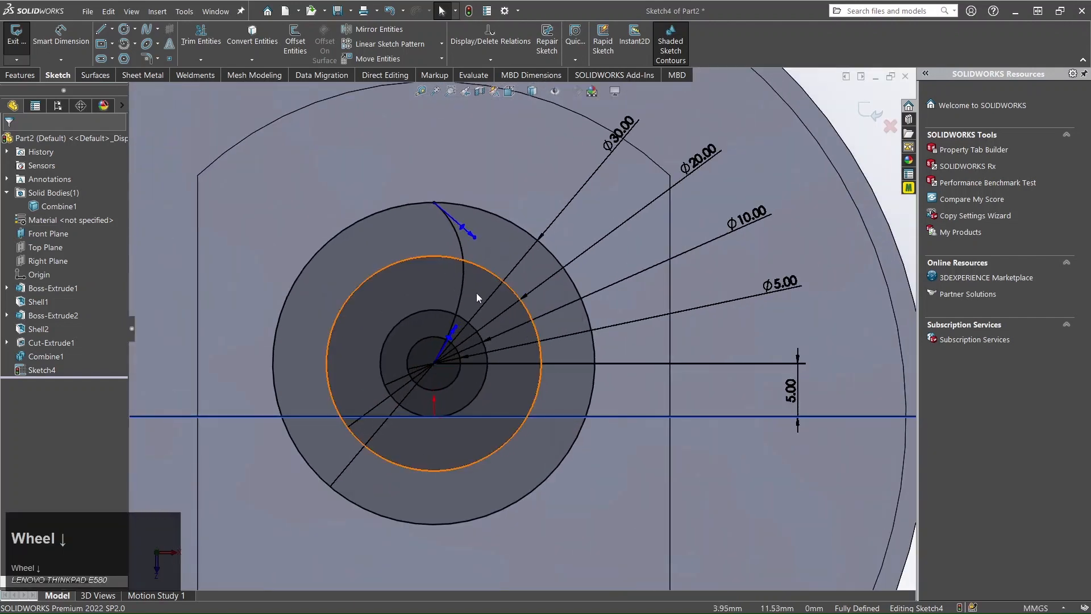
scroll(479, 330, "down", 3)
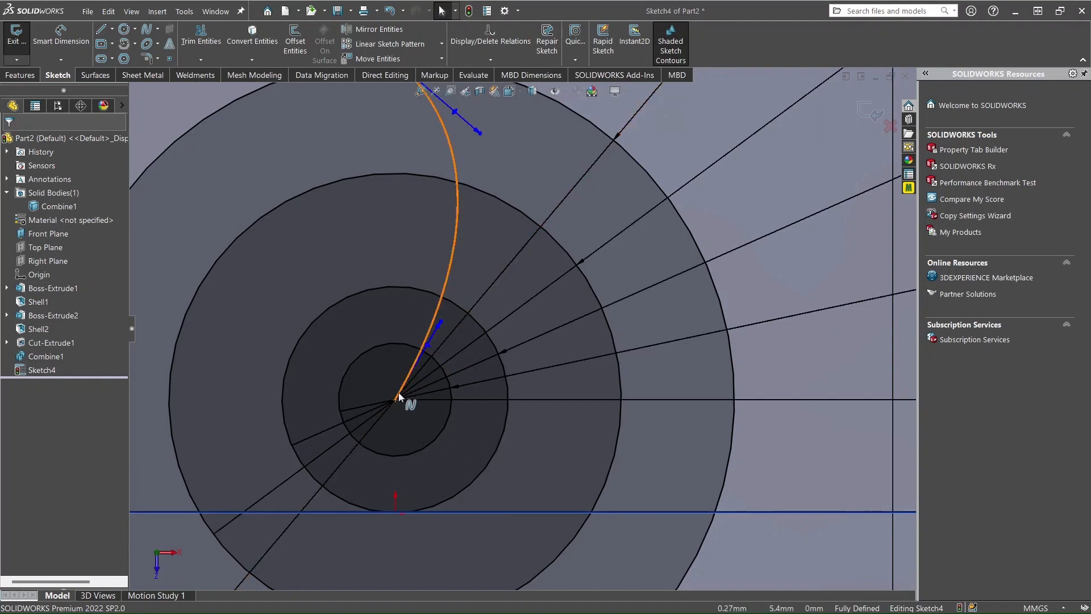
Angle the spline's lower end handle to about 33° and lengthen it to a tangent magnitude of about 23.13 mm
scroll(393, 400, "up", 3)
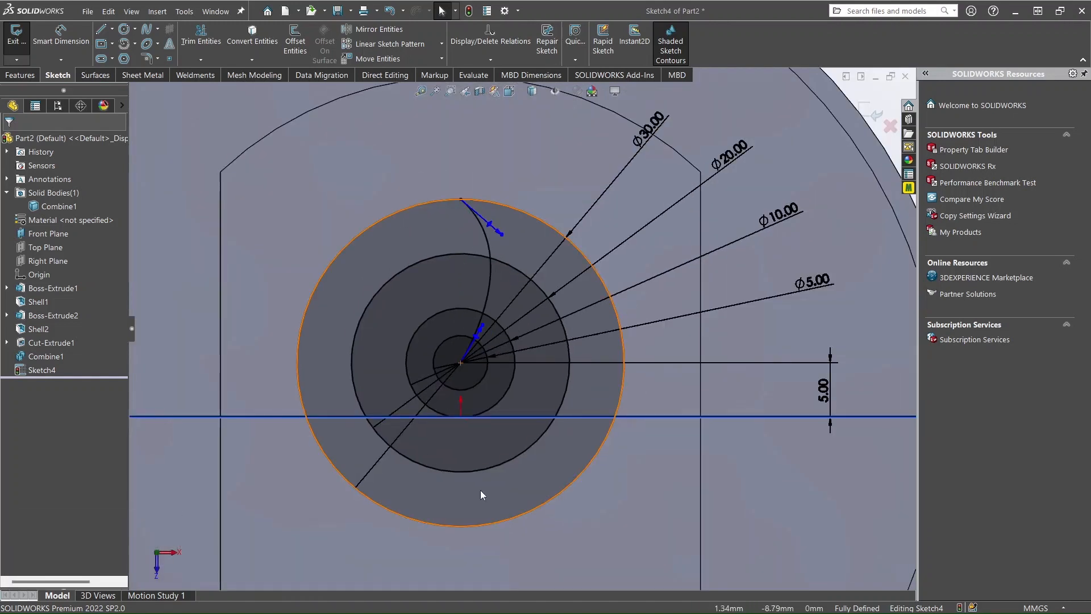
scroll(496, 331, "up", 2)
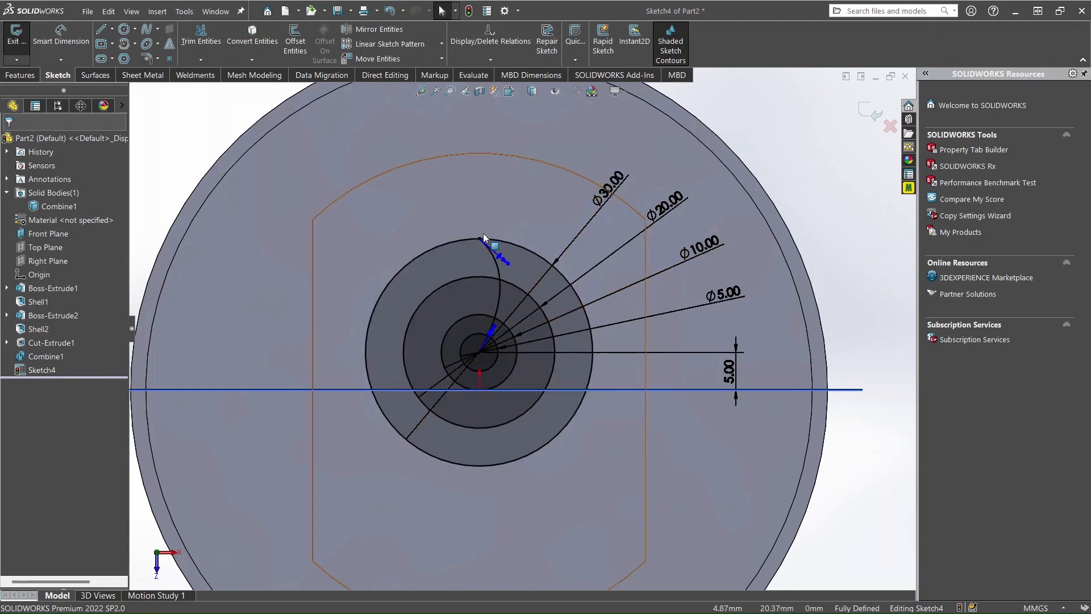
scroll(496, 329, "down", 3)
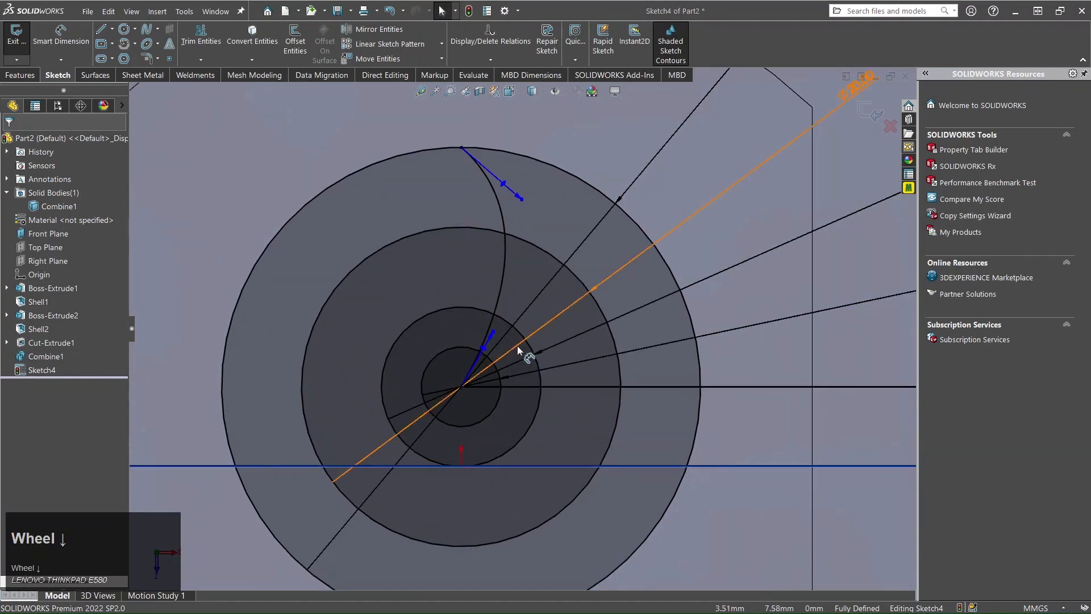
left_click_drag(485, 352, 552, 329)
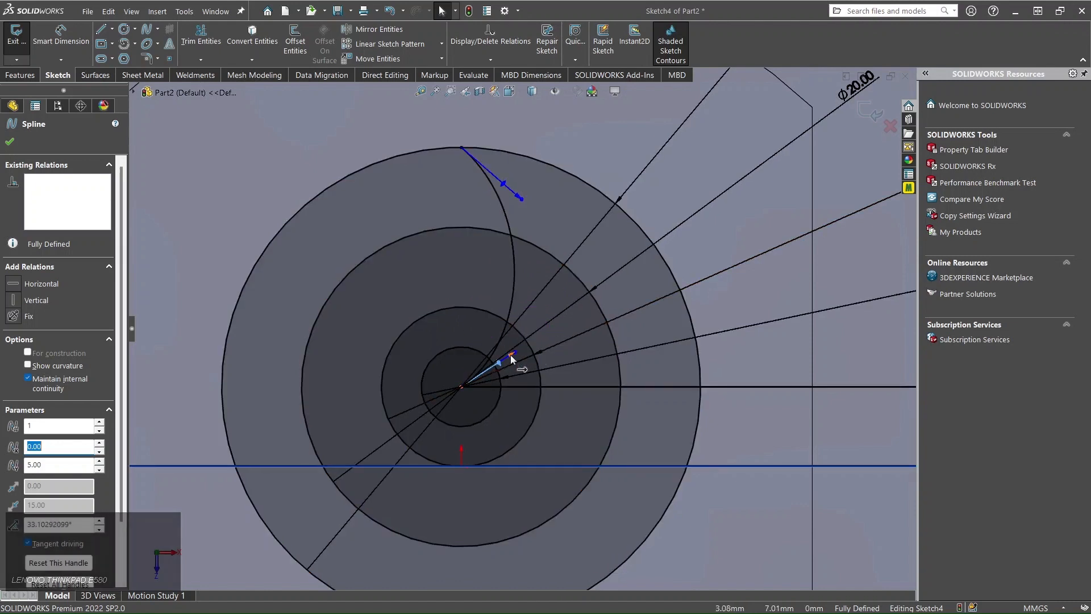
mouse_move(511, 356)
left_mouse_down()
mouse_move(591, 315)
mouse_move(520, 358)
mouse_move(547, 339)
left_mouse_up()
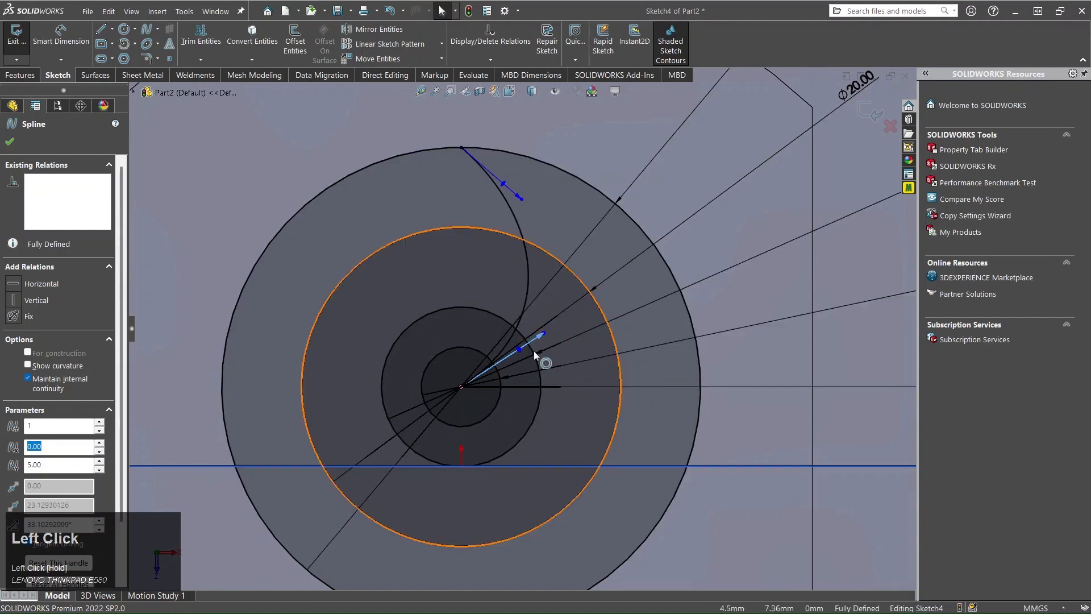
scroll(529, 335, "up", 5)
left_click(816, 187)
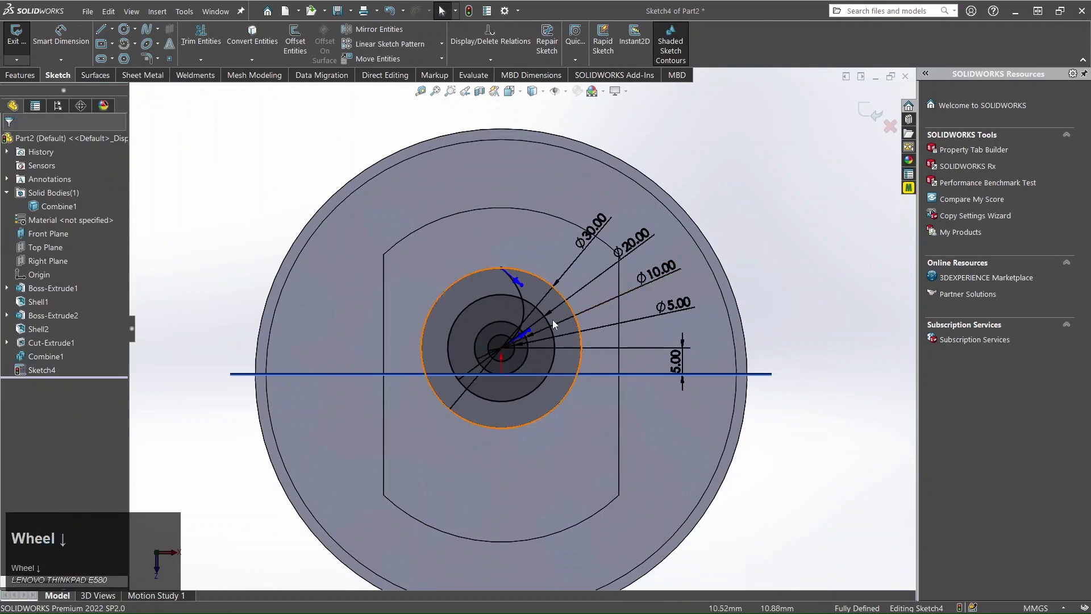
Dimension the angle between the spline's lower end handle and the Front Plane as 30°
scroll(554, 318, "down", 5)
left_click(51, 36)
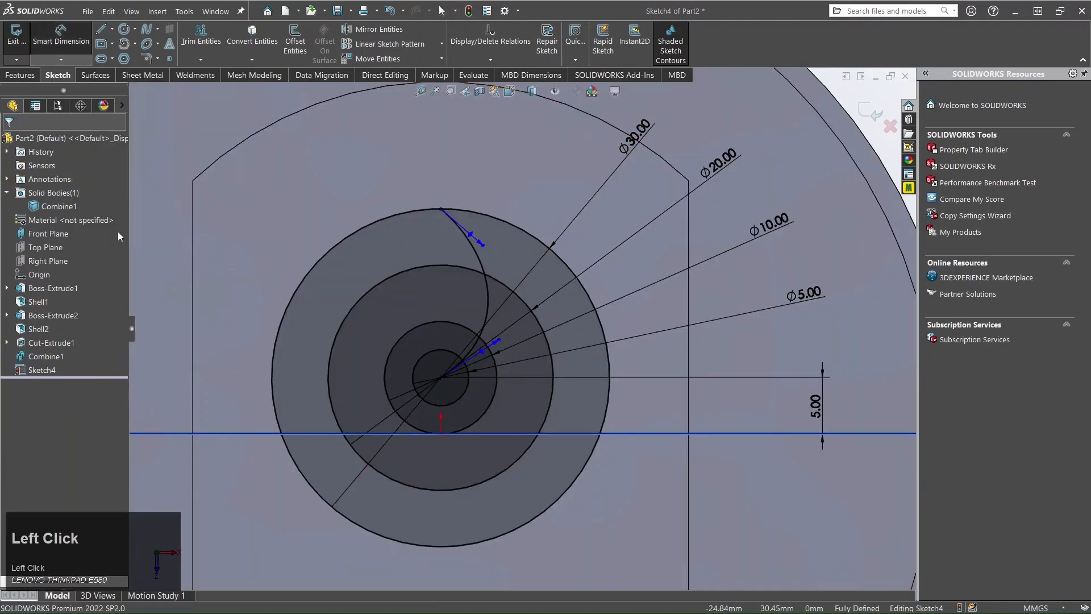
left_click(238, 434)
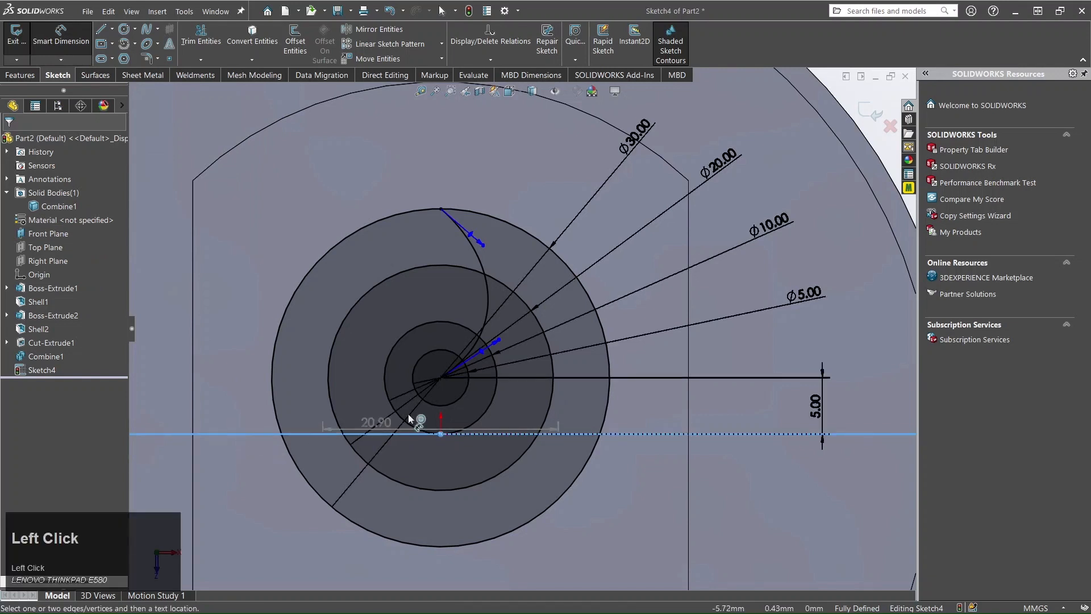
left_click(483, 353)
left_click_drag(483, 353, 521, 416)
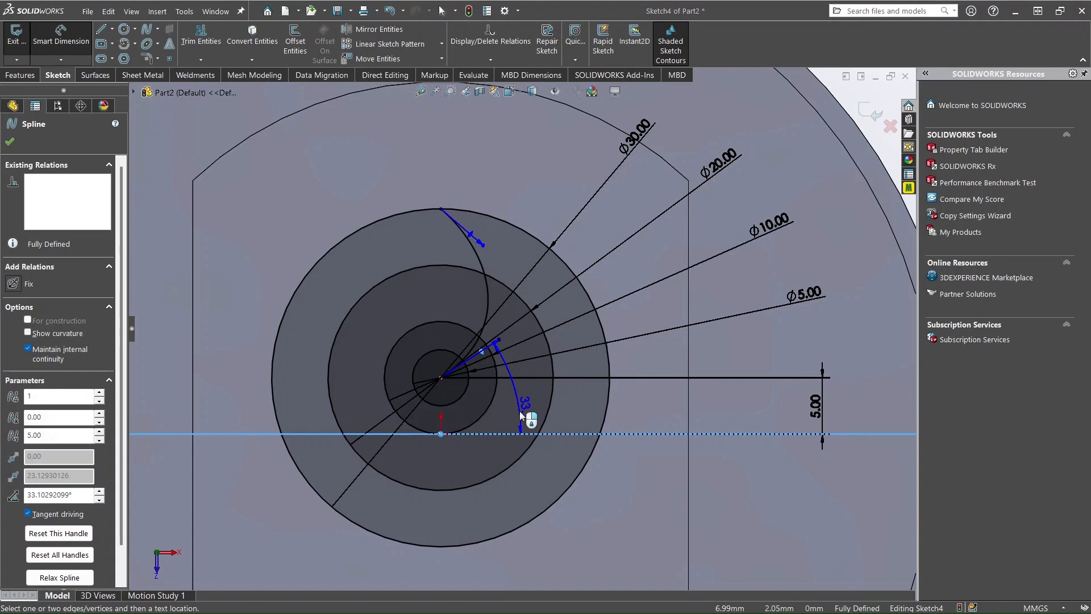
left_click(521, 416)
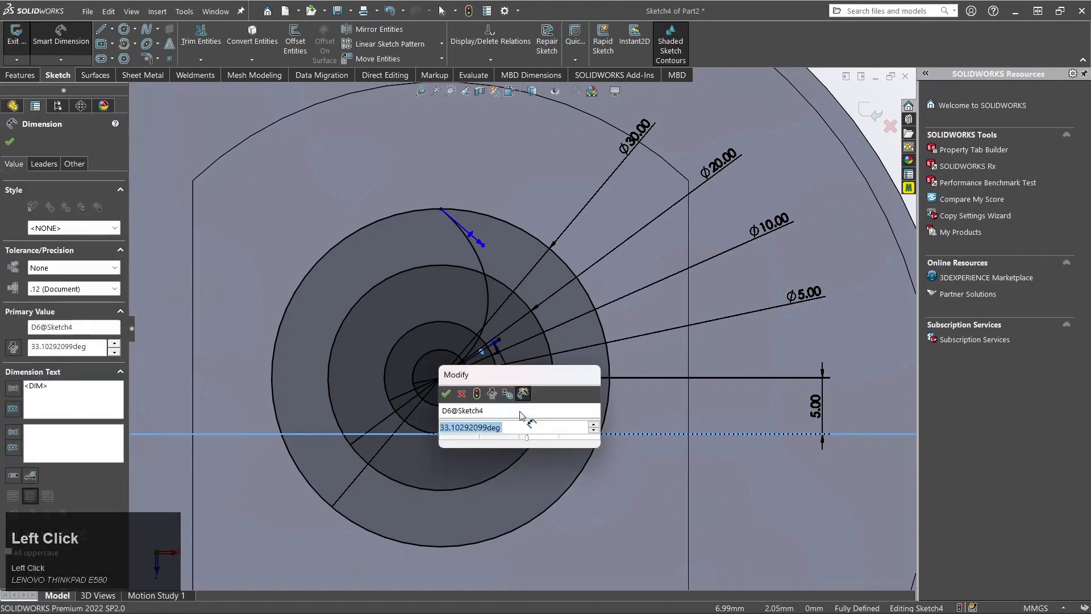
type("30")
key("Return")
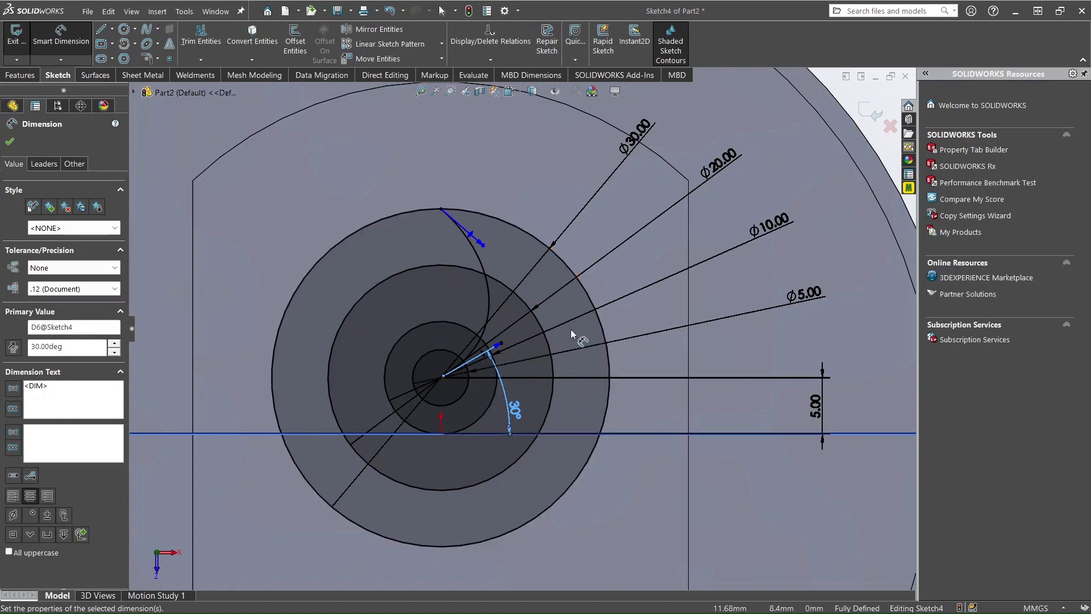
Dimension the tangent magnitude of the spline's lower end handle as 20 mm
scroll(563, 369, "down", 2)
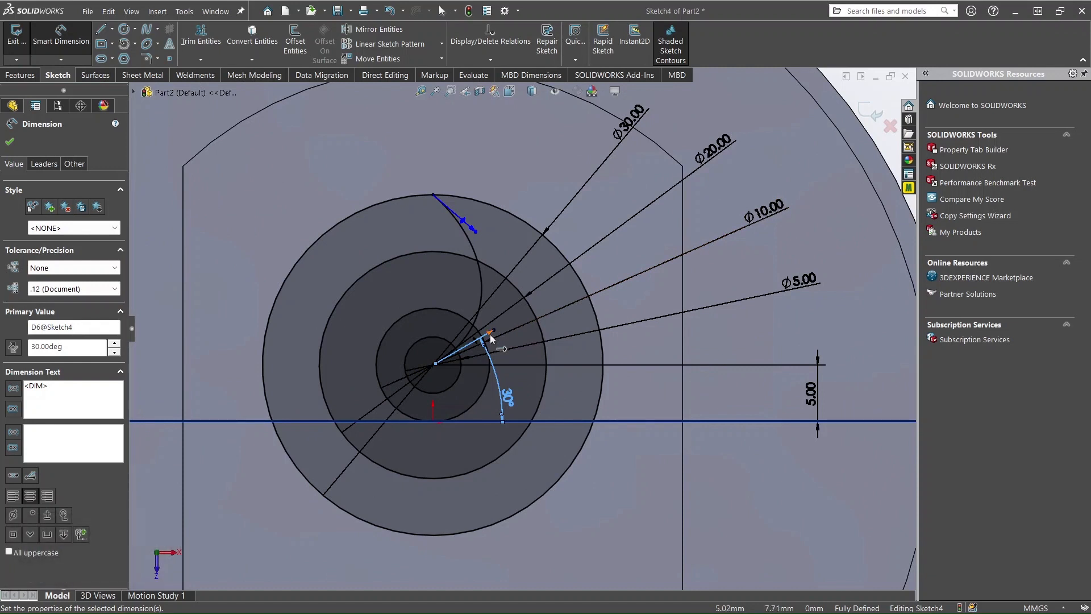
left_click(491, 336)
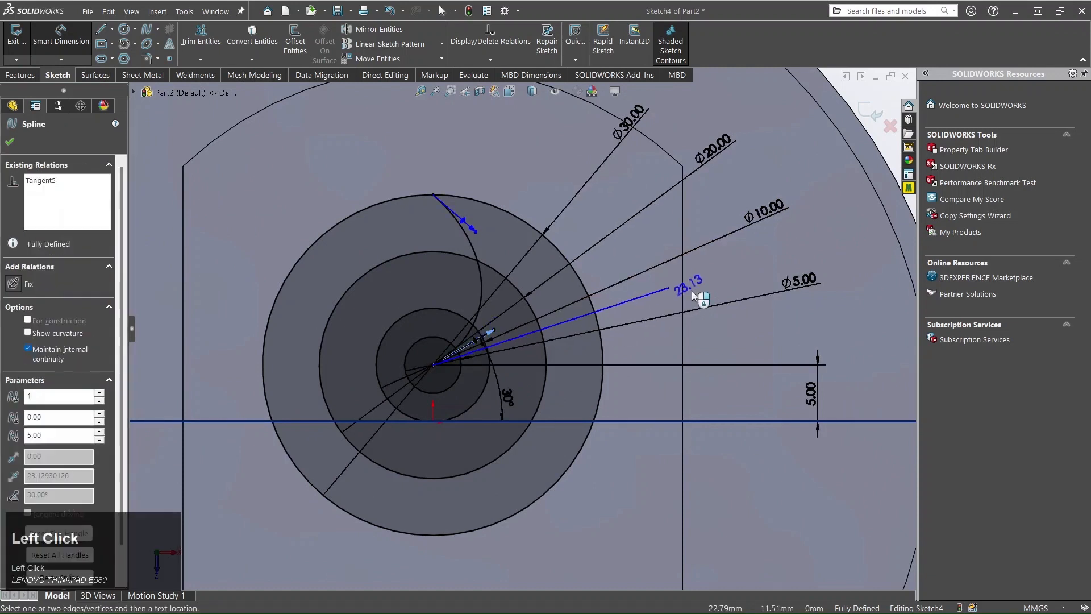
left_click(648, 302)
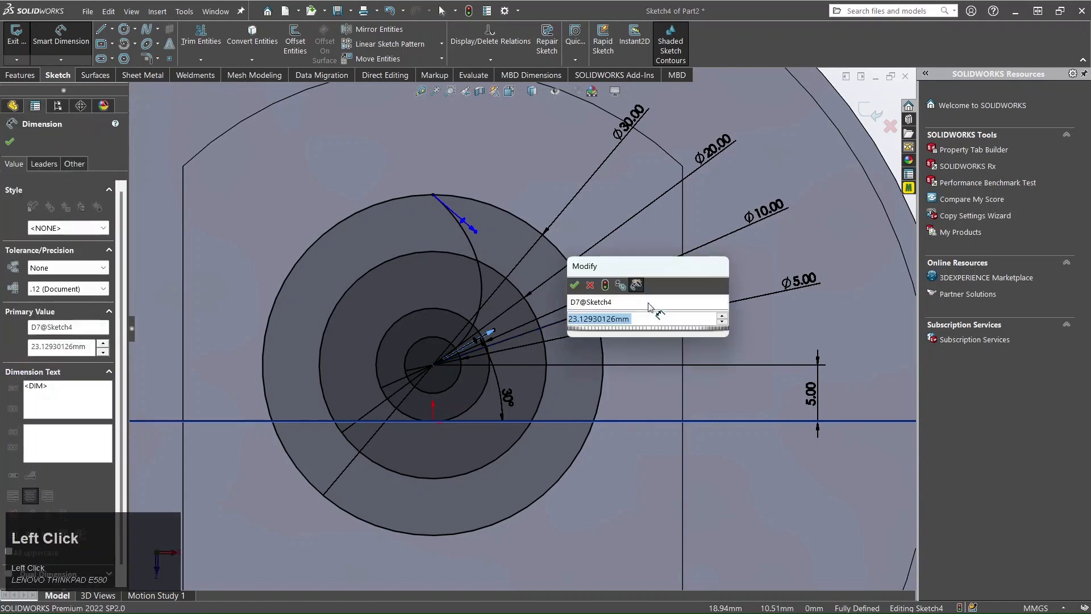
type("20")
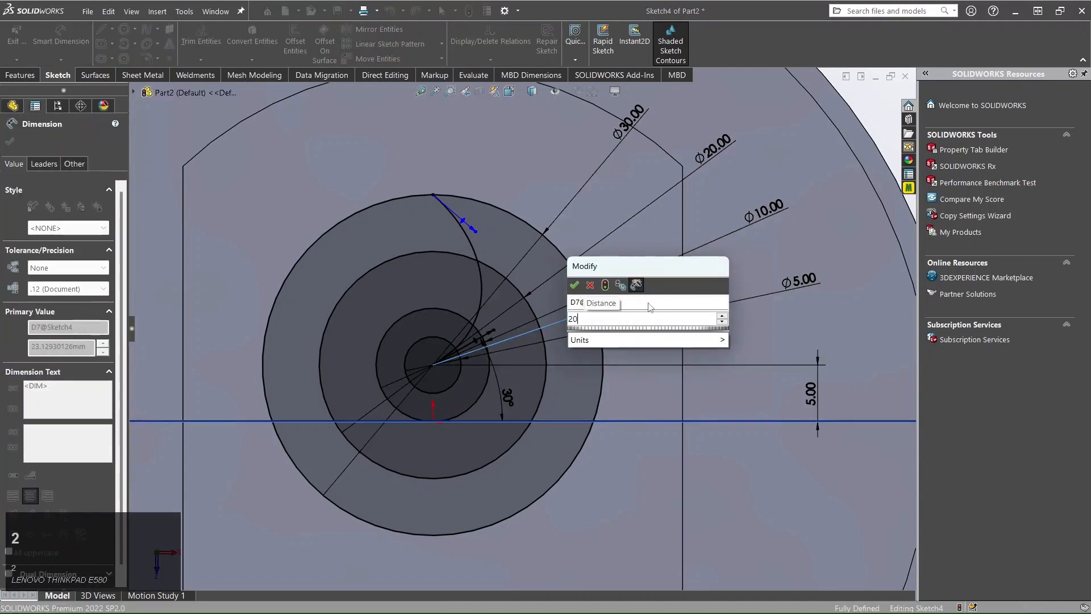
key("Return")
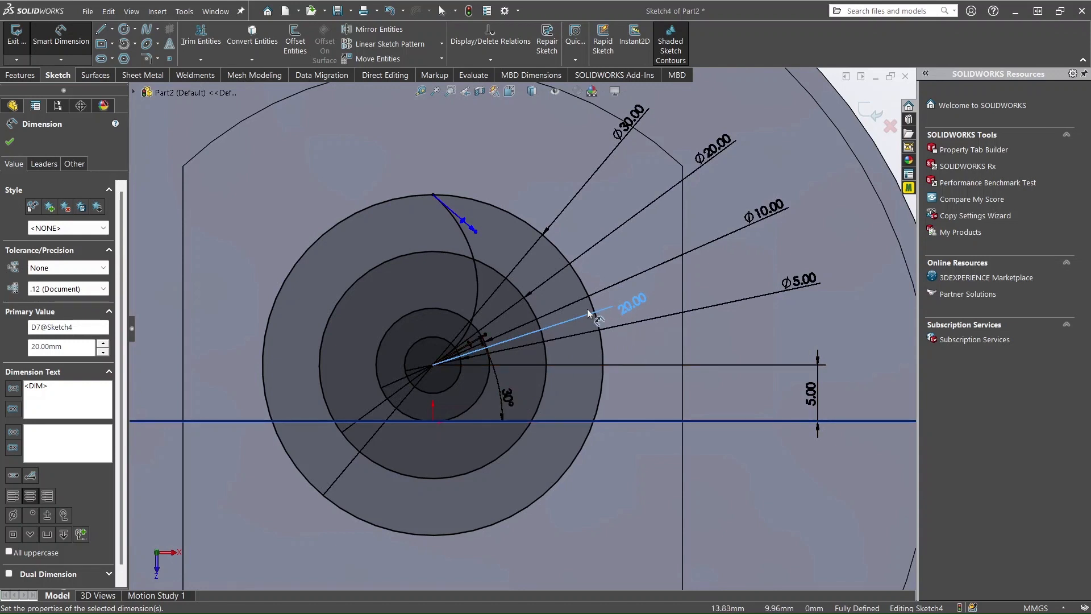
Dimension the angle between the spline's upper end handle and the Front Plane as 60°
scroll(475, 227, "up", 2)
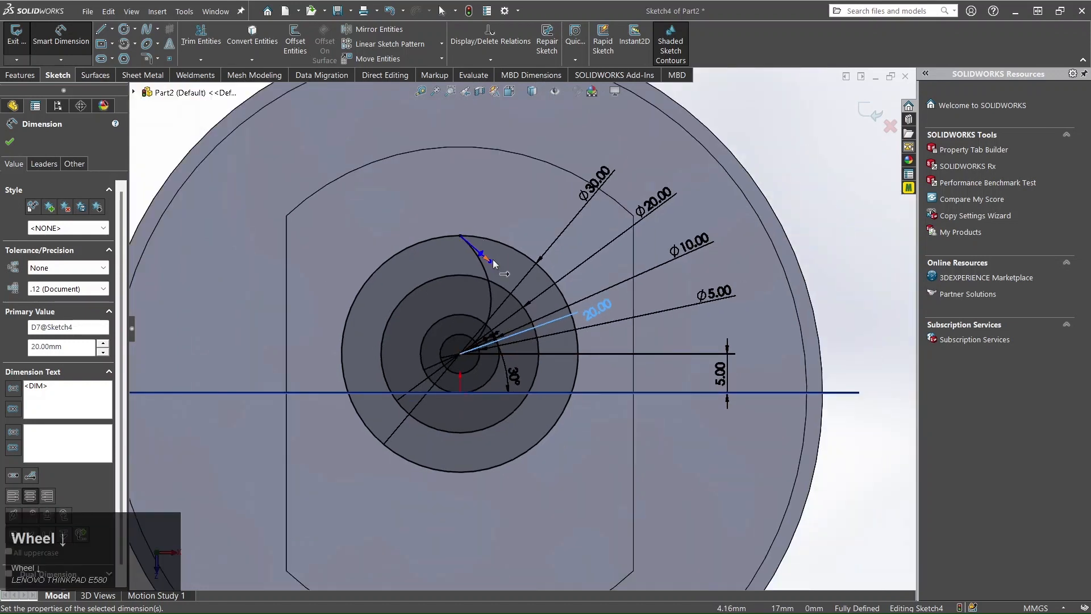
scroll(493, 259, "down", 1)
left_click(495, 253)
left_click(274, 422)
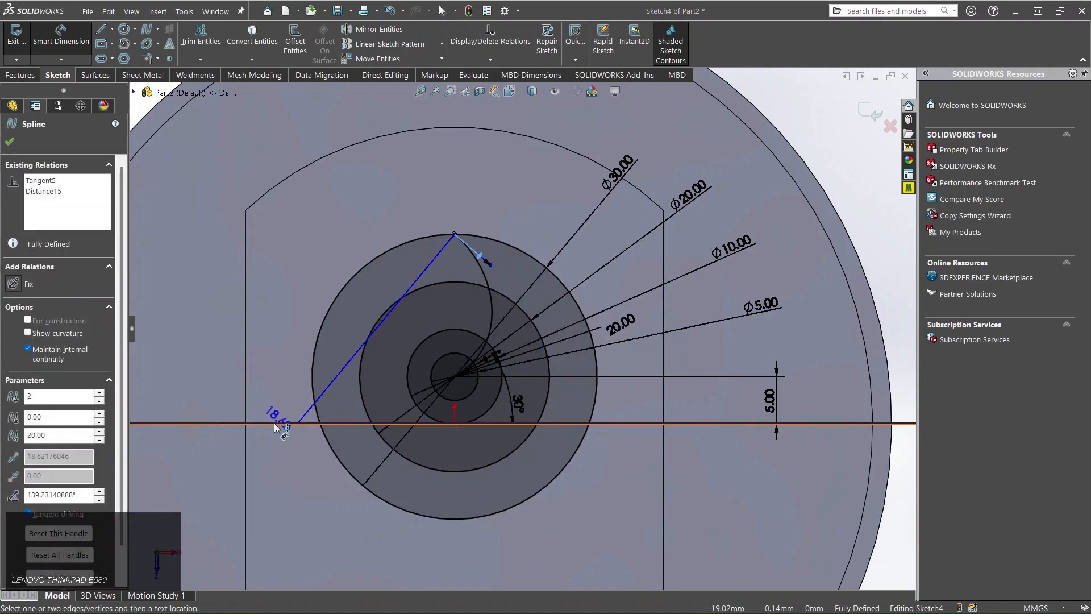
left_click(286, 328)
type("60")
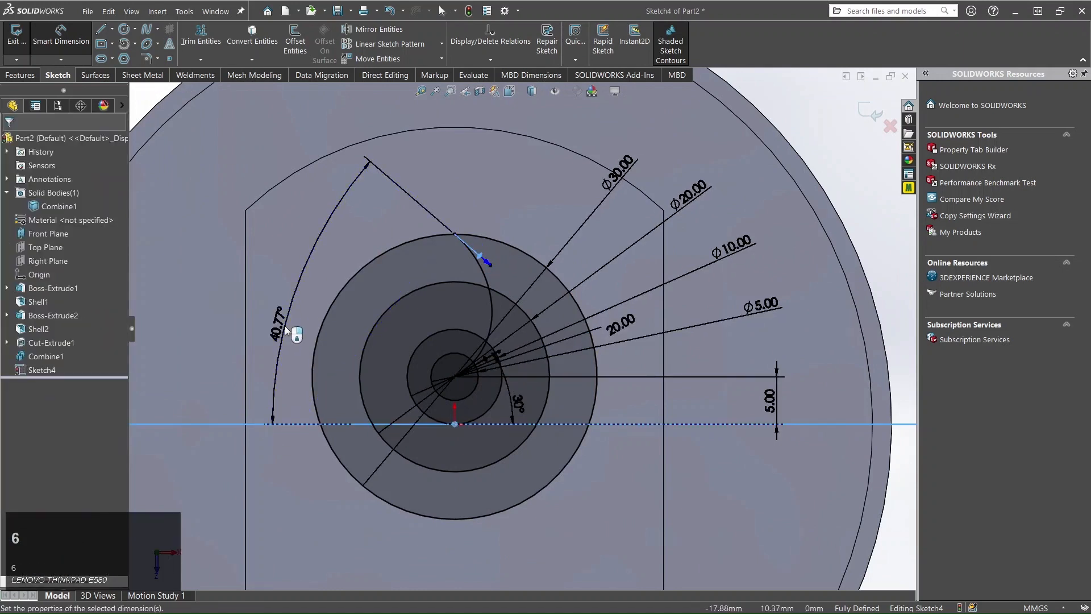
key("Return")
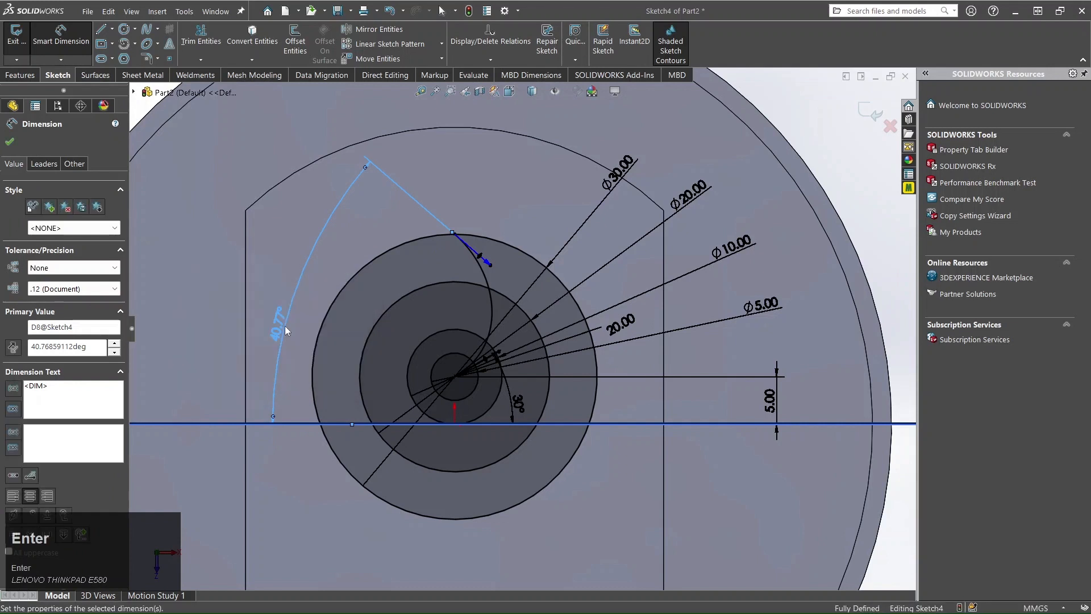
Dimension the tangent magnitude of the spline's upper end handle as 25 mm and finish dimensioning
left_click(475, 273)
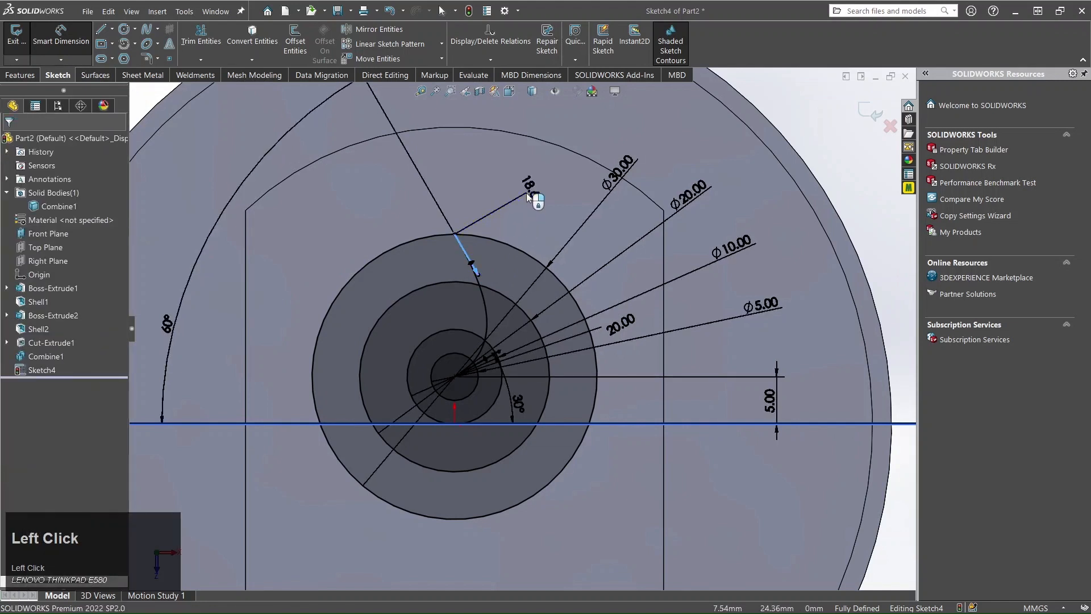
left_click(526, 193)
type("25")
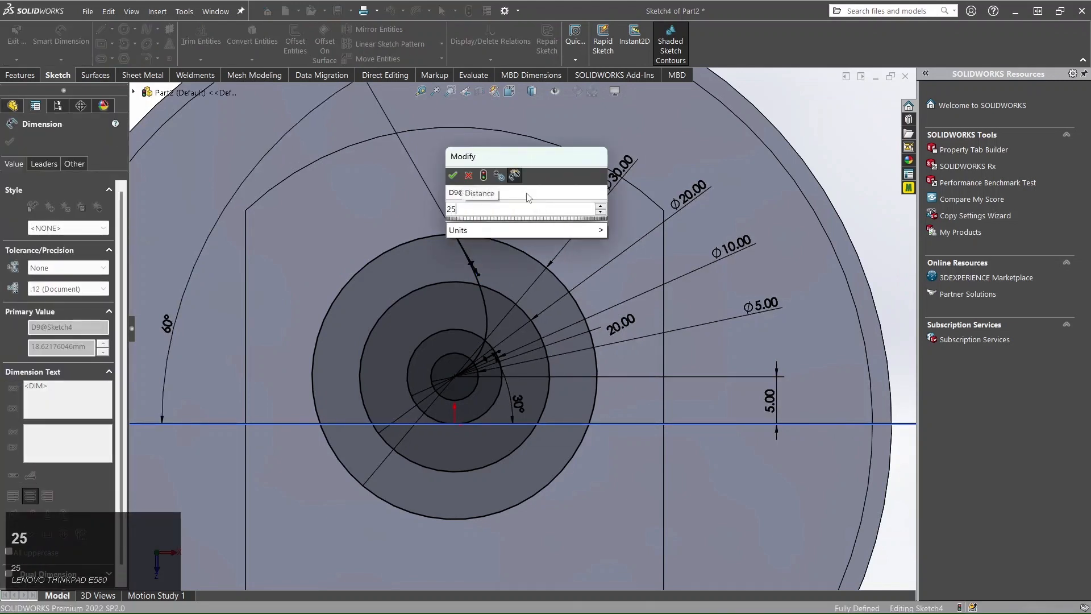
key("Return")
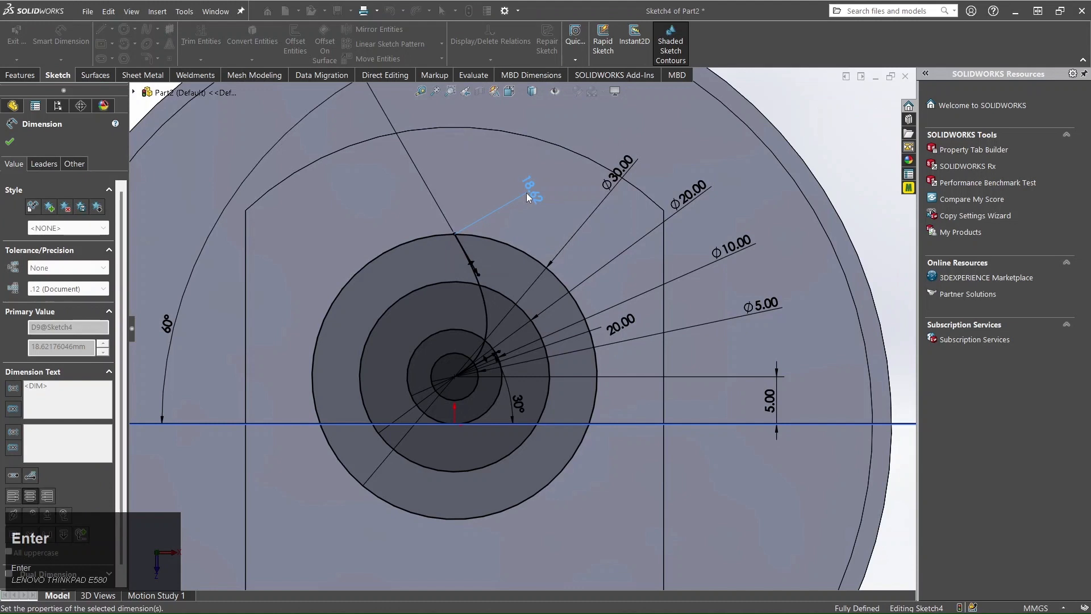
left_click(10, 142)
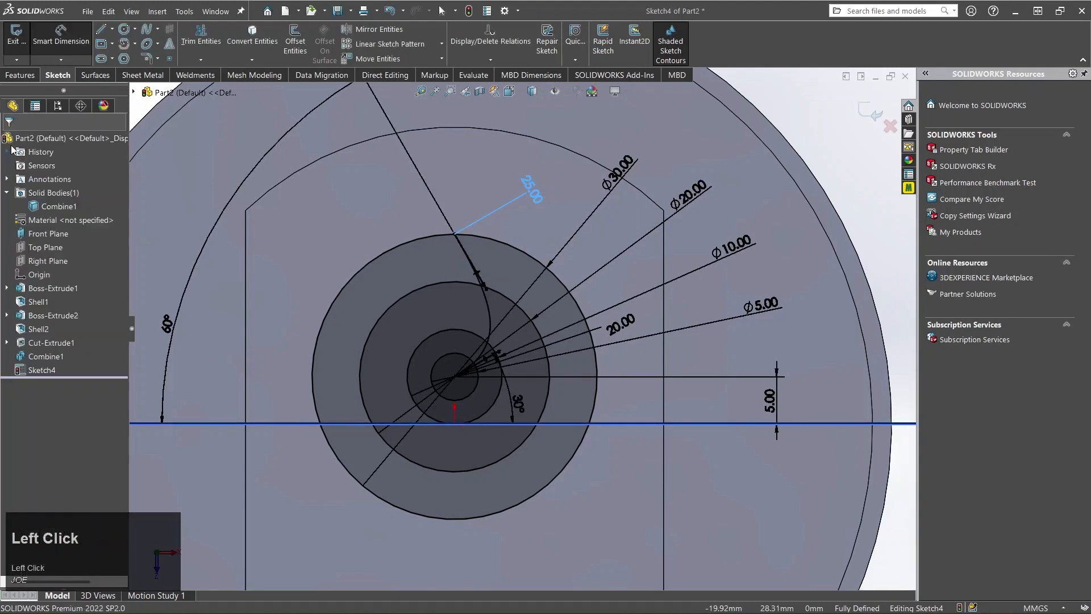
Hide the Front Plane in the model
scroll(469, 333, "up", 3)
scroll(505, 320, "down", 3)
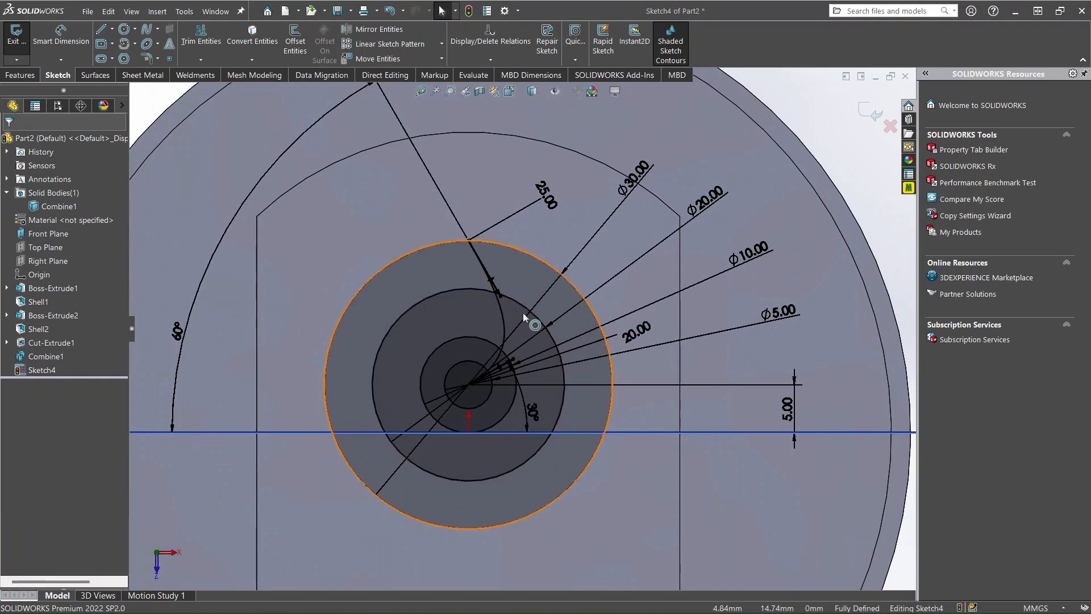
scroll(527, 354, "up", 2)
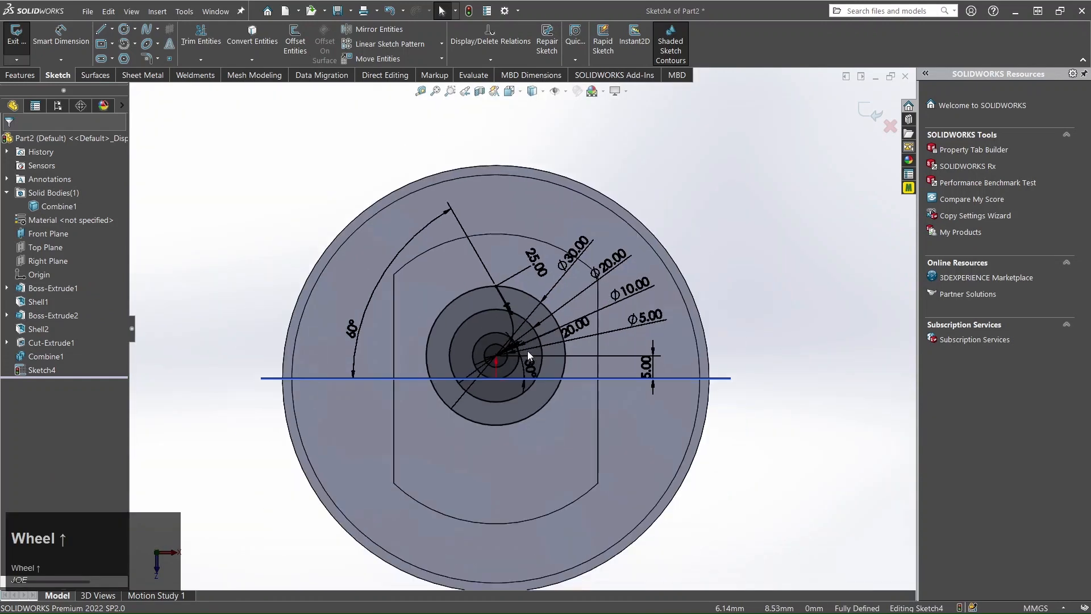
scroll(550, 313, "down", 3)
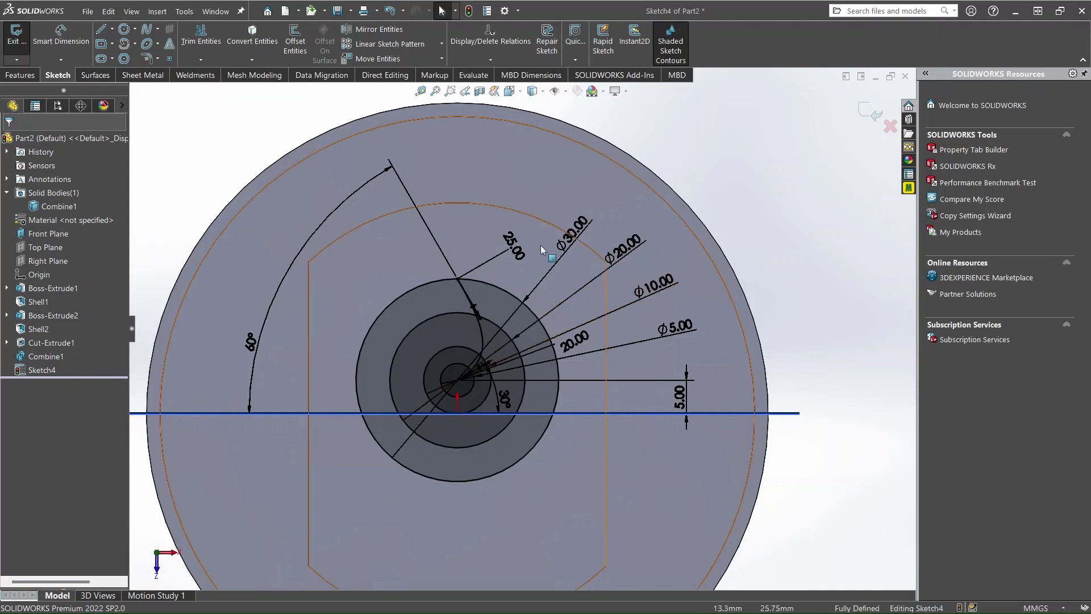
scroll(520, 329, "up", 3)
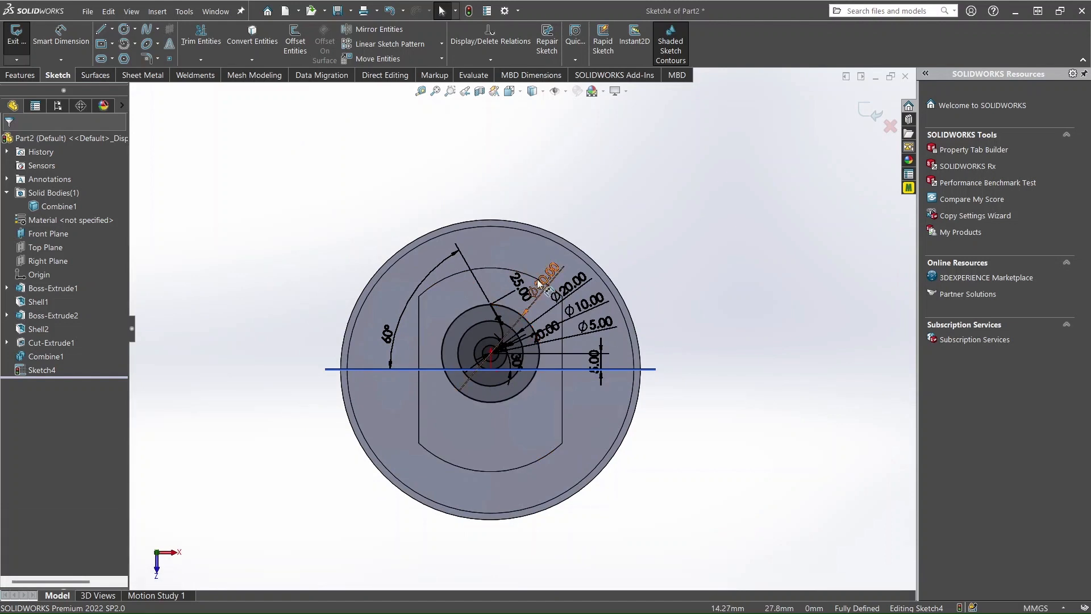
scroll(539, 283, "down", 2)
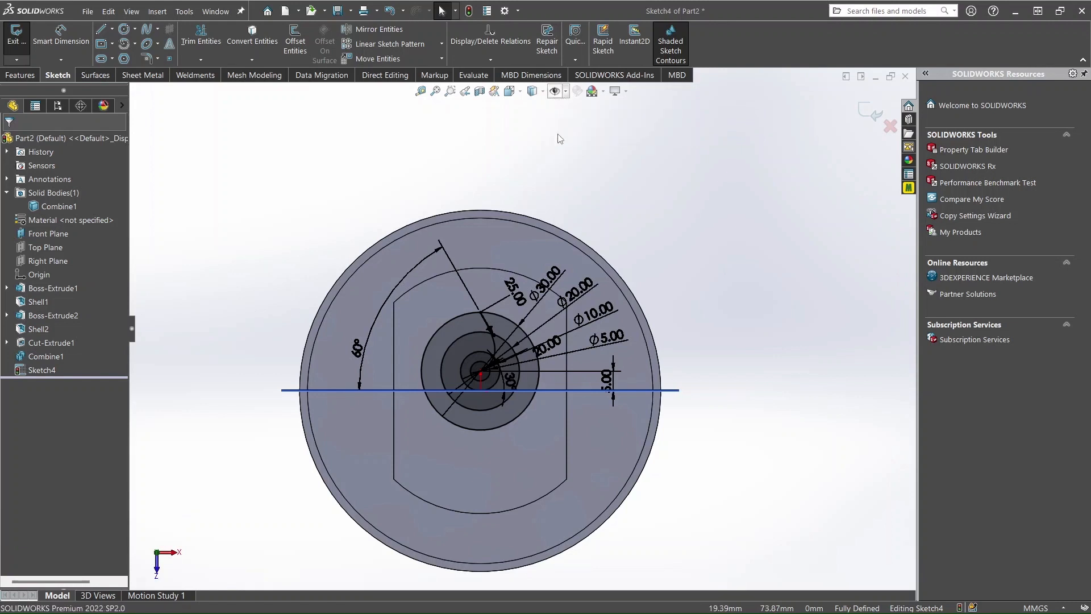
left_click(326, 389)
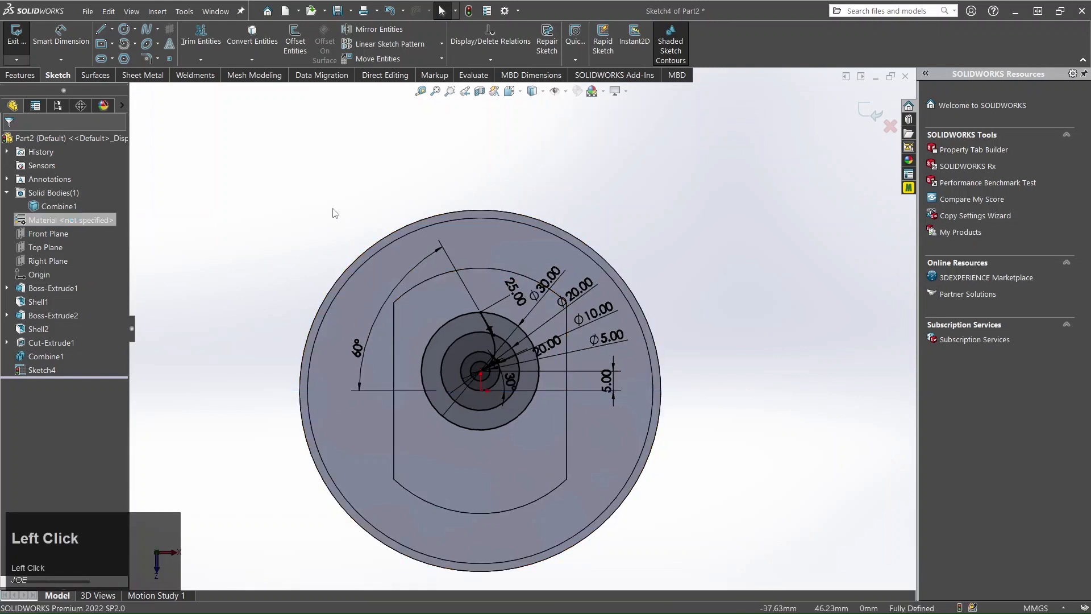
Hide the sketch dimensions to view the bare circles and spline, and show the dimensions again
left_click(566, 92)
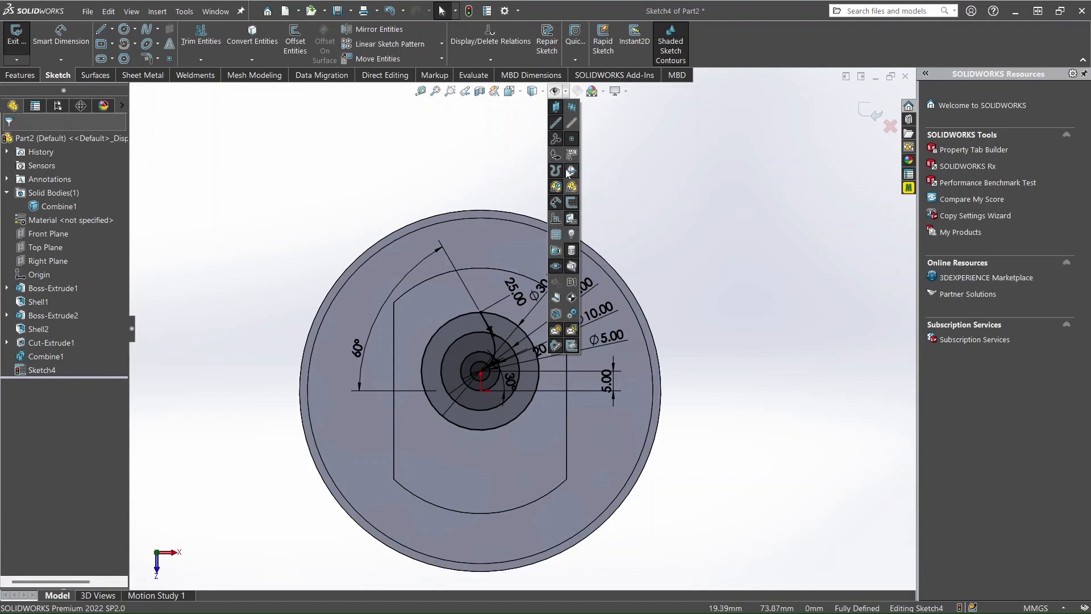
left_click(556, 203)
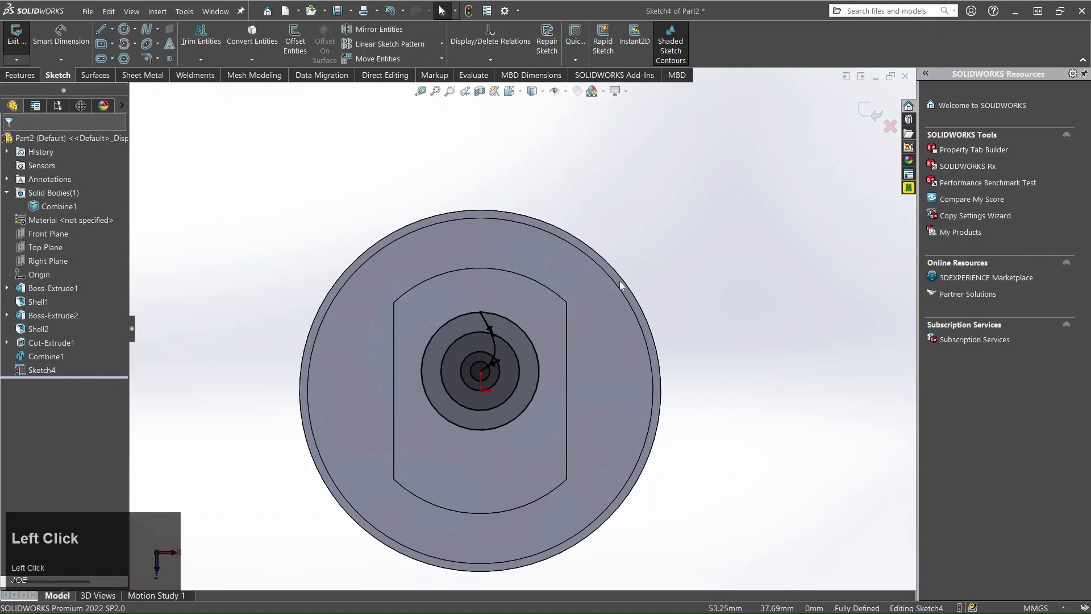
scroll(474, 390, "down", 5)
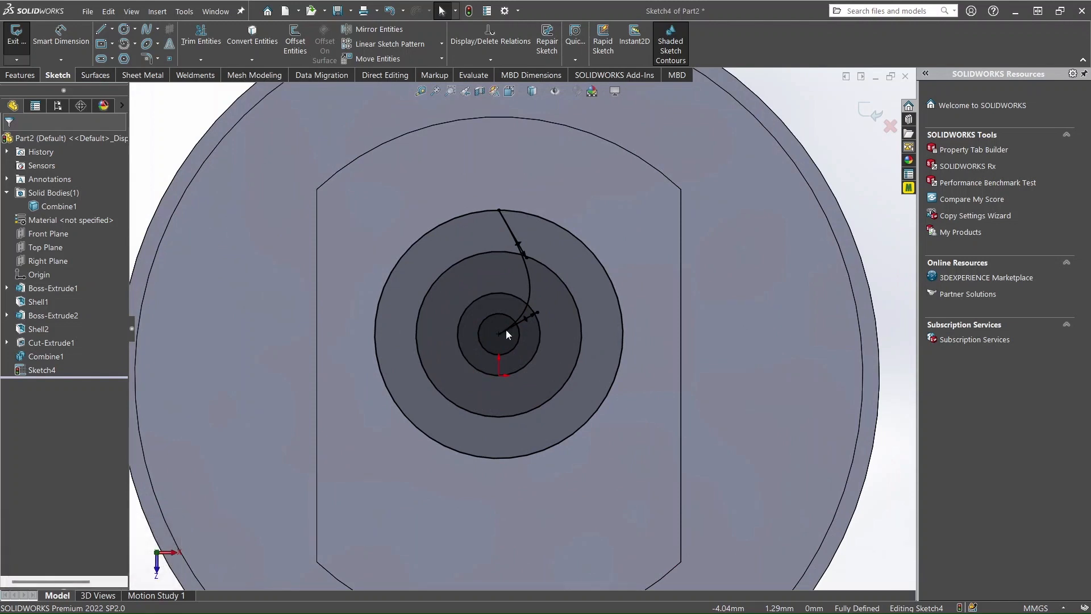
left_click(562, 90)
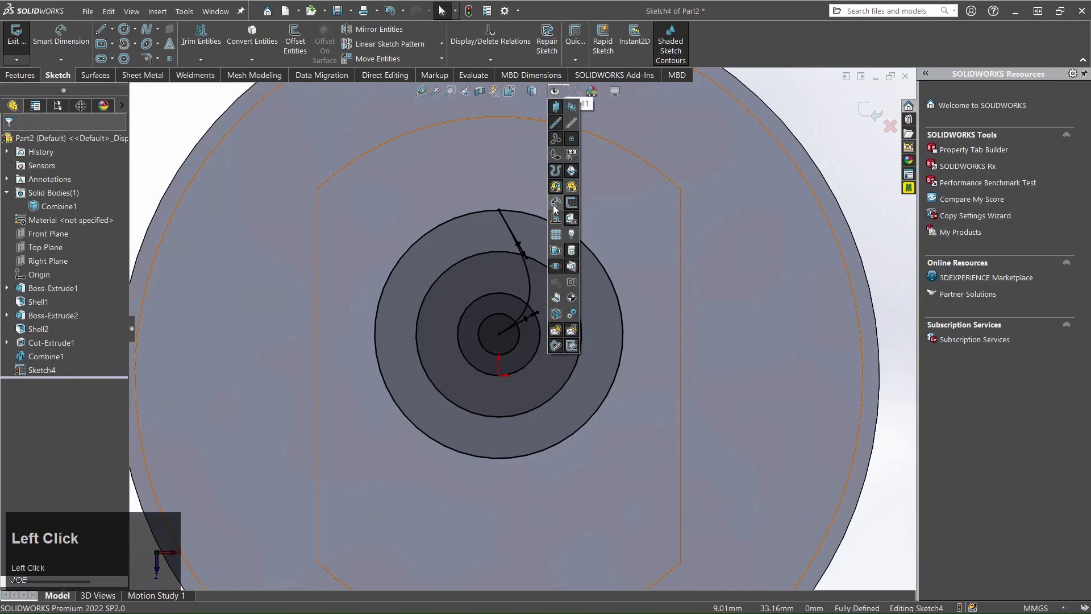
left_click(555, 204)
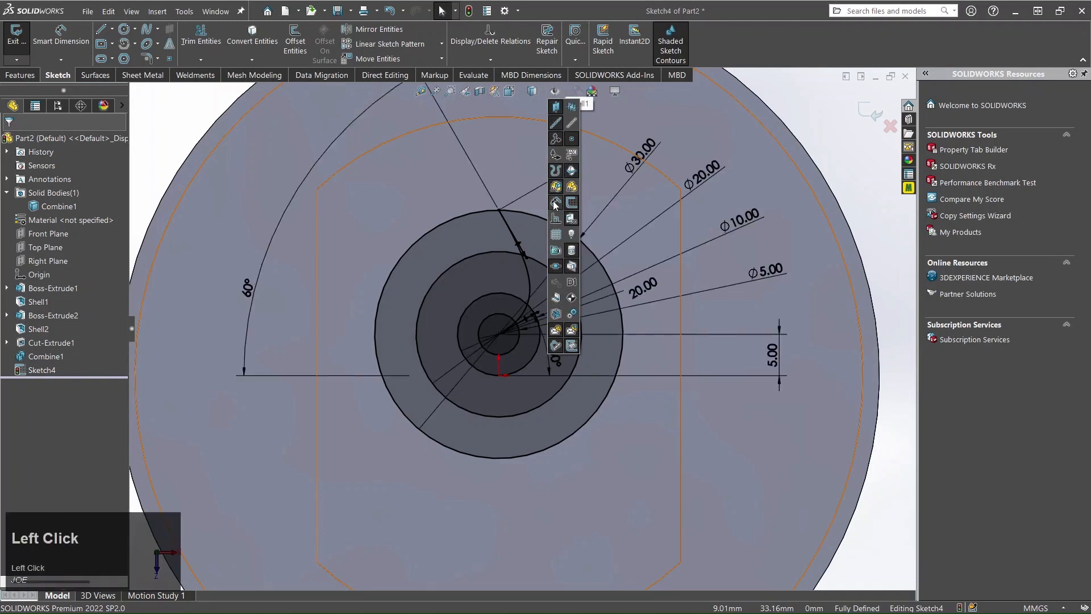
Hide the sketch dimensions around the concentric circles and spline
left_click(556, 203)
scroll(556, 230, "up", 3)
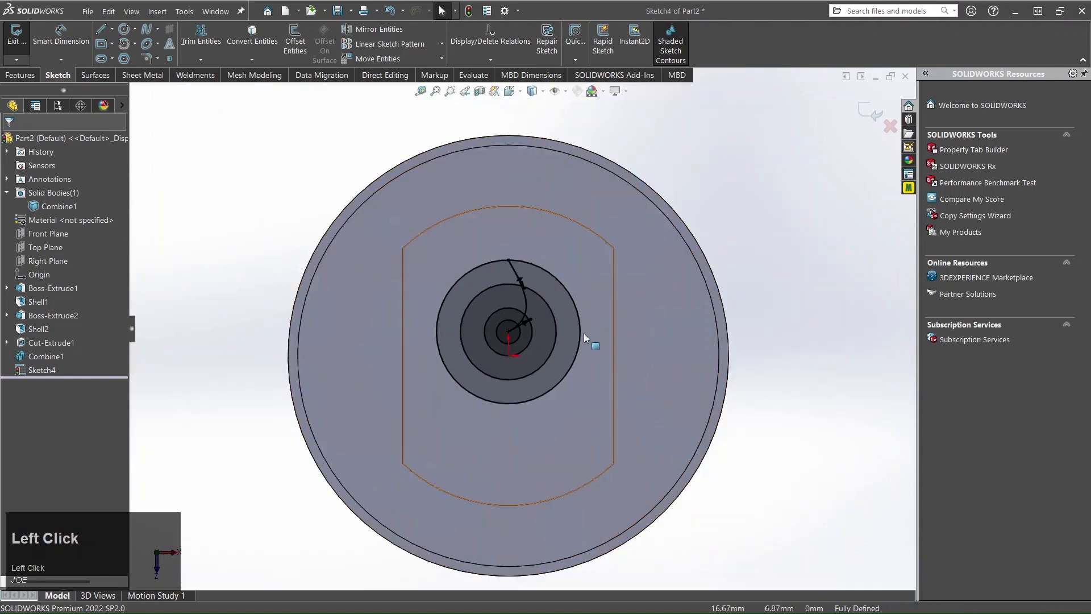
Start a circular sketch pattern of the spline and move its centre from the origin to the circles' common centre
scroll(516, 313, "down", 3)
left_click(492, 282)
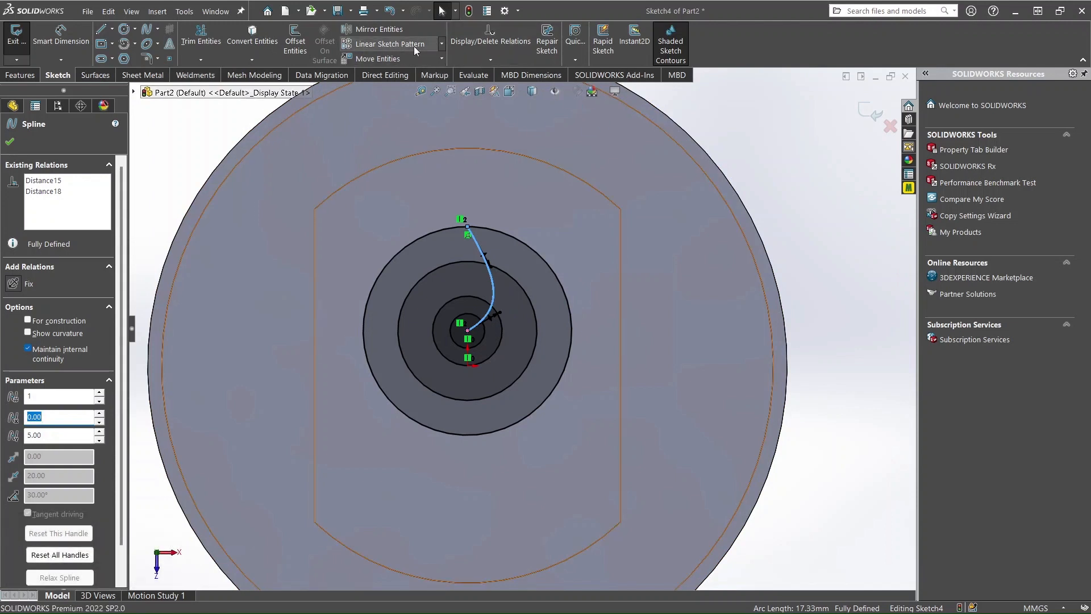
left_click(441, 45)
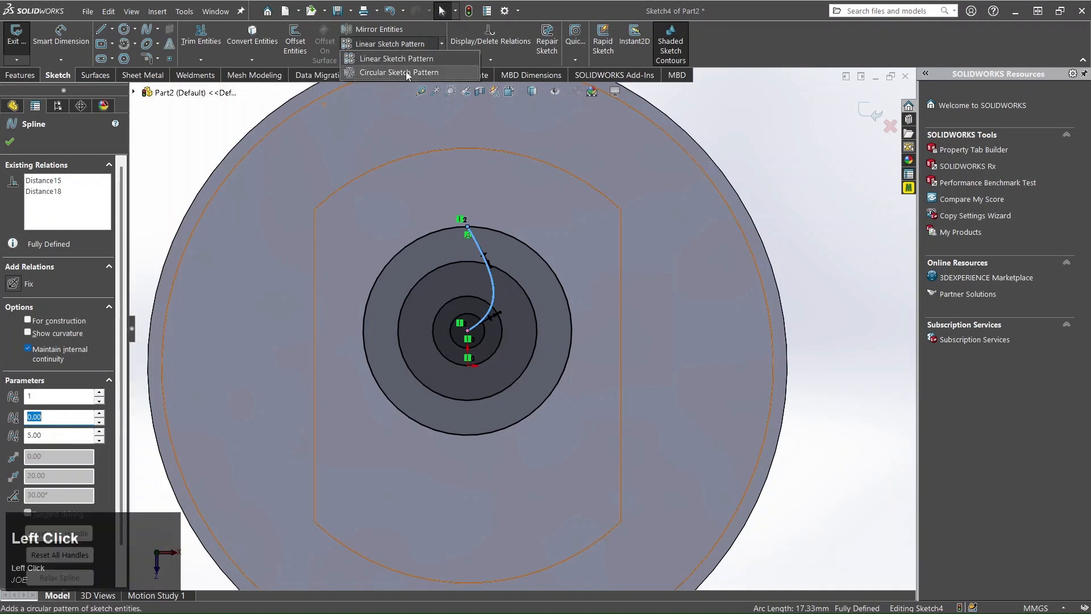
left_click(407, 73)
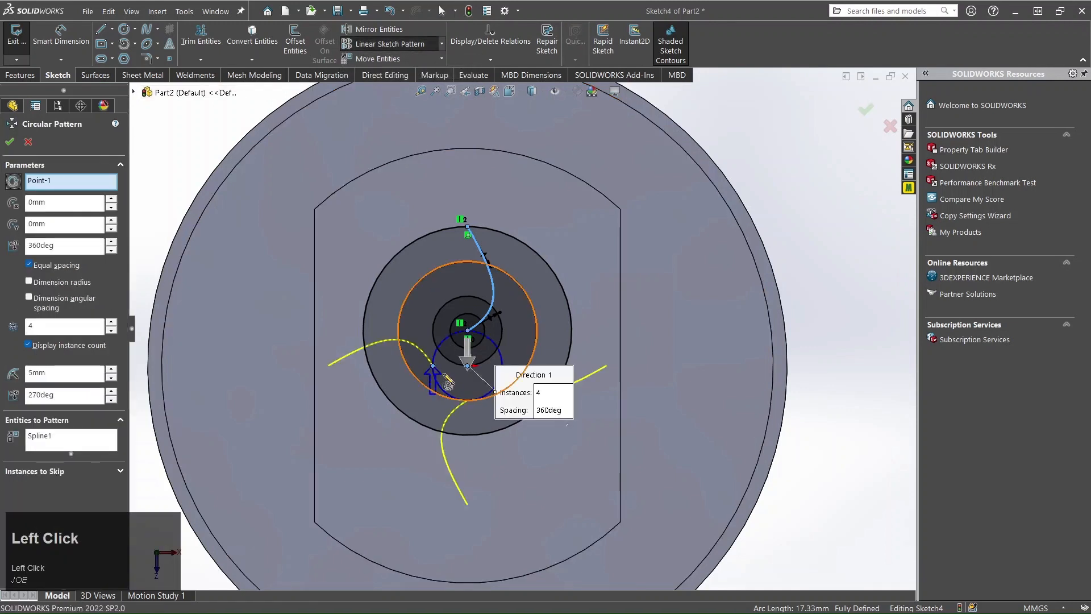
scroll(492, 370, "down", 3)
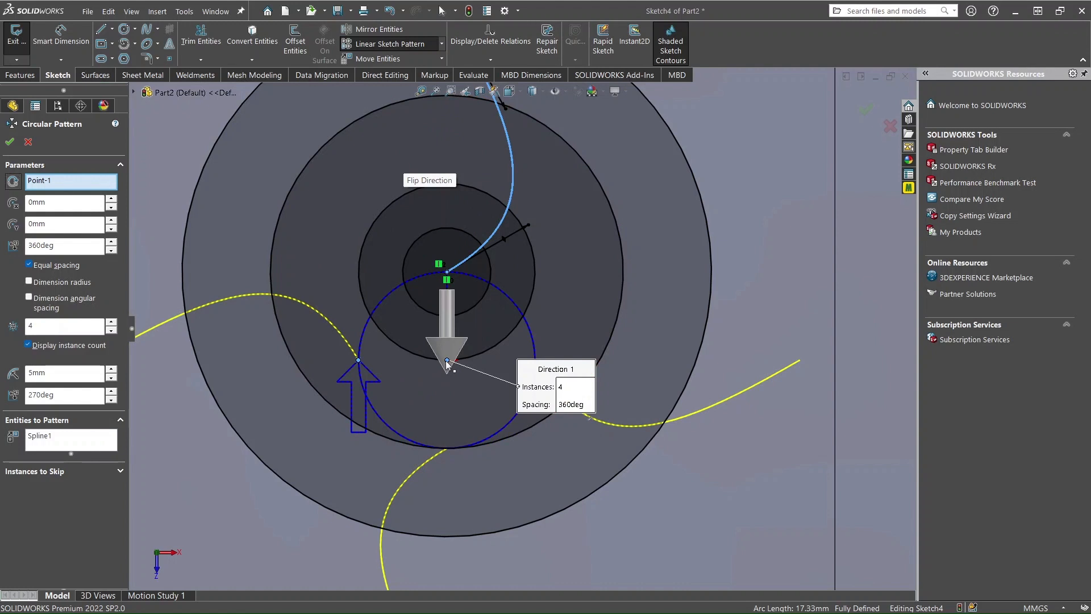
left_click_drag(448, 362, 451, 278)
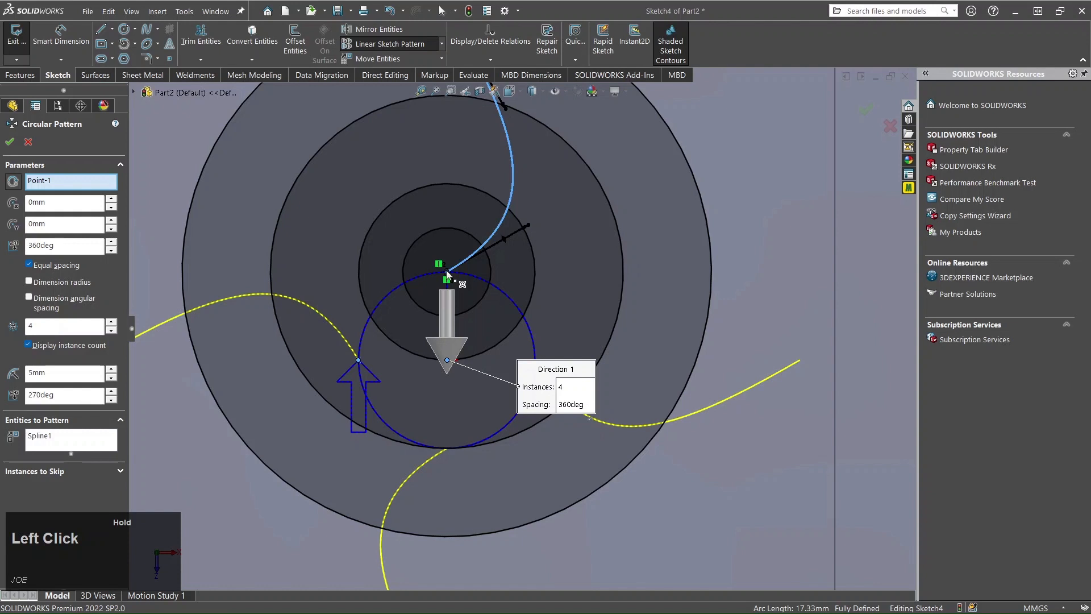
left_click_drag(447, 275, 447, 273)
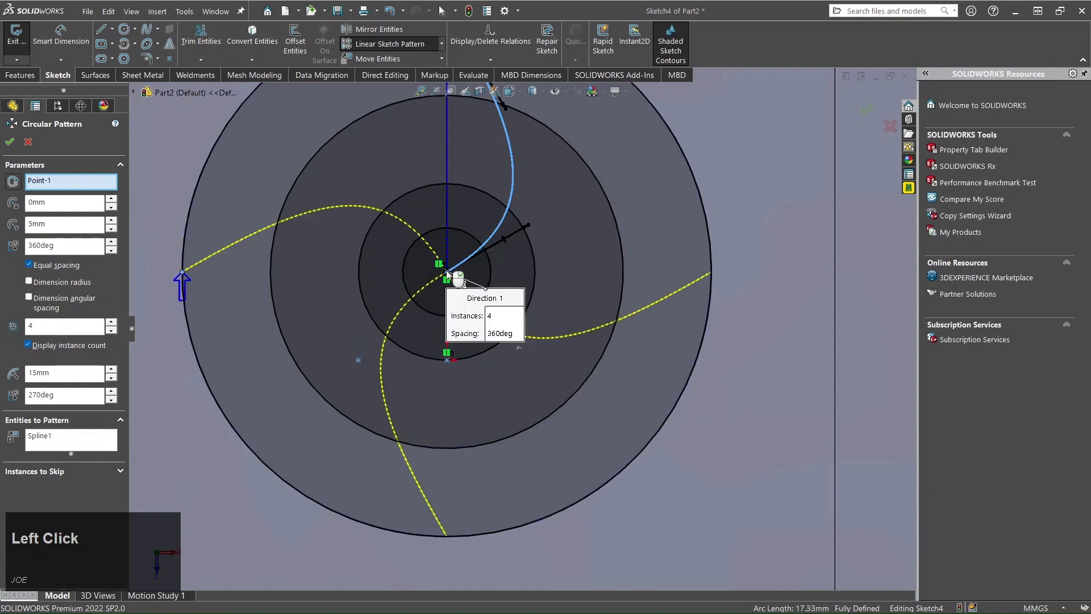
Set the circular pattern to 8 equally spaced instances over 360° and accept it
scroll(446, 275, "up", 2)
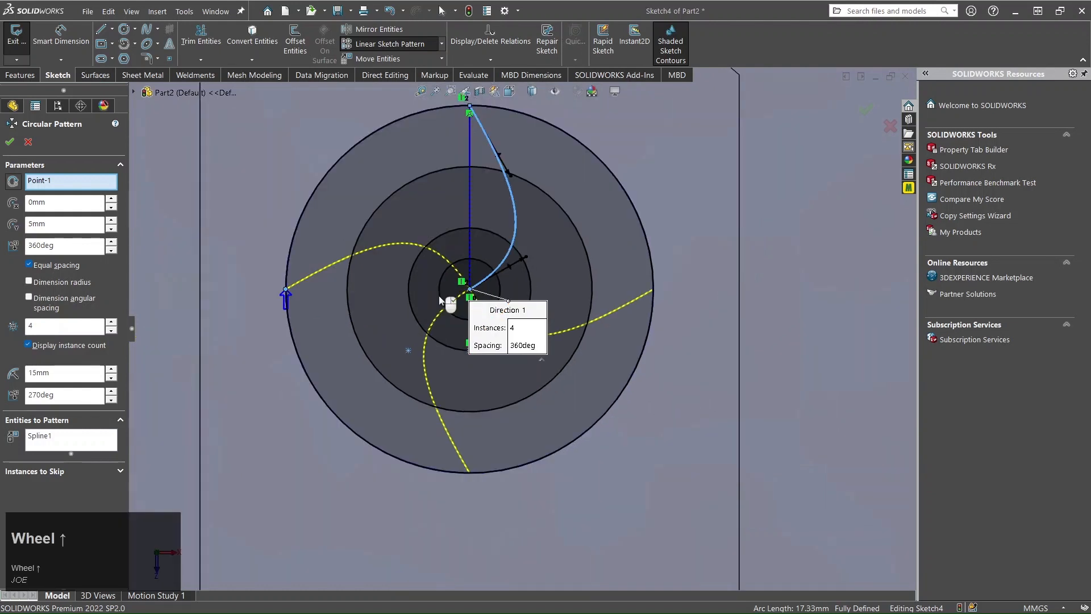
scroll(351, 476, "up", 1)
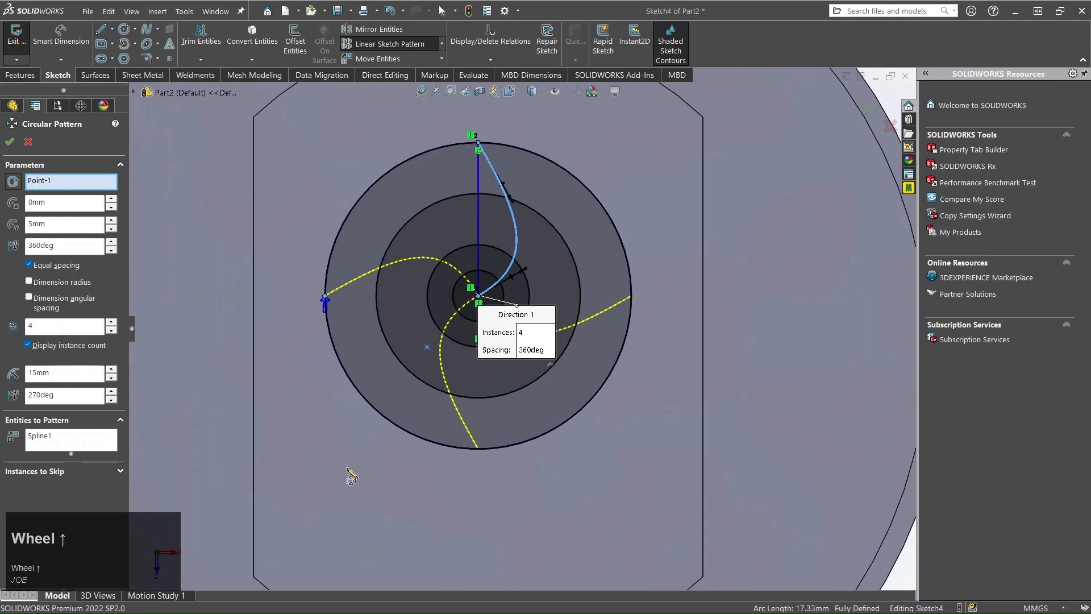
left_click(112, 321)
left_click(112, 321)
left_click(111, 321)
left_click(111, 322)
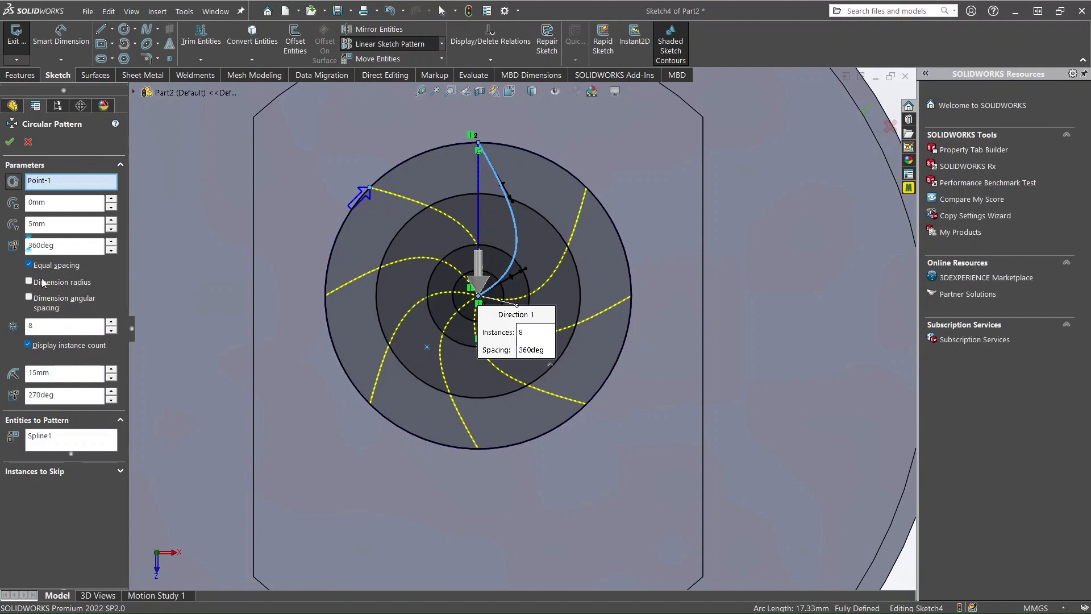
left_click(9, 143)
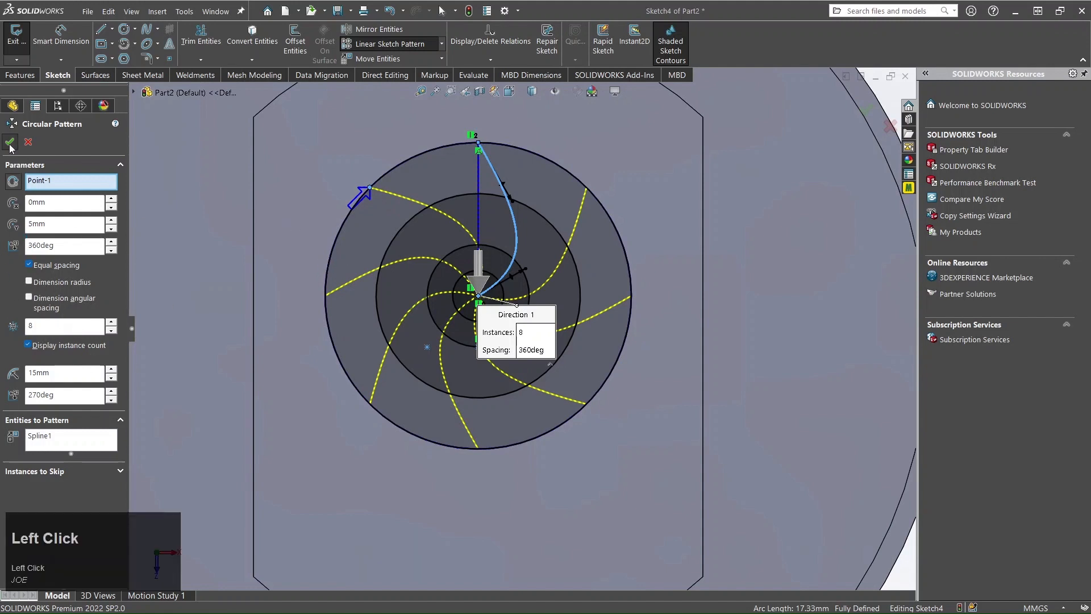
scroll(510, 376, "up", 4)
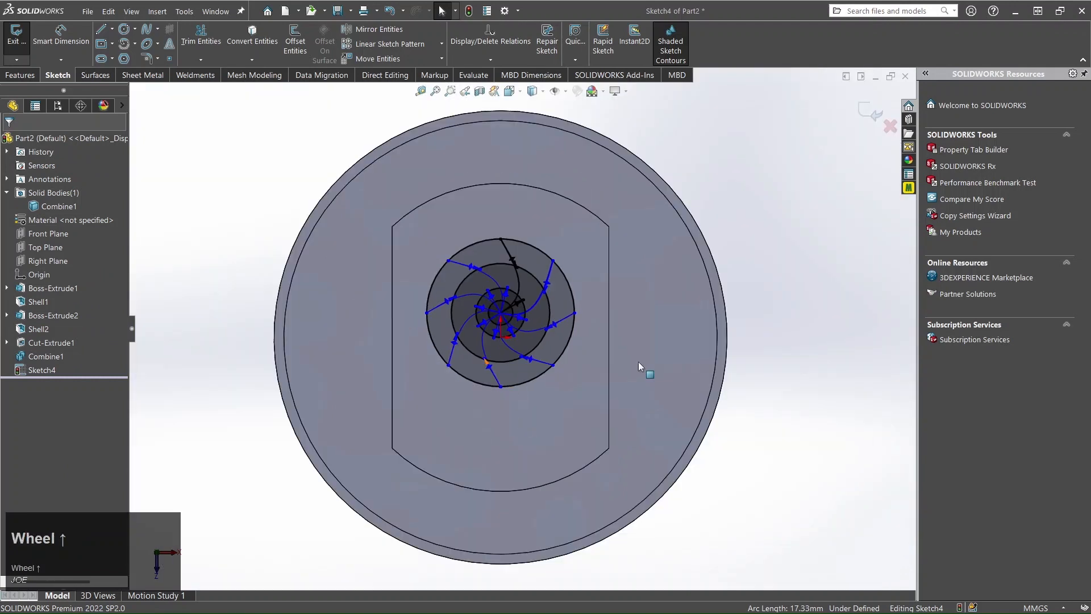
Exit the sketch and start a Vent fastening feature from it on the raised boss
left_click(870, 113)
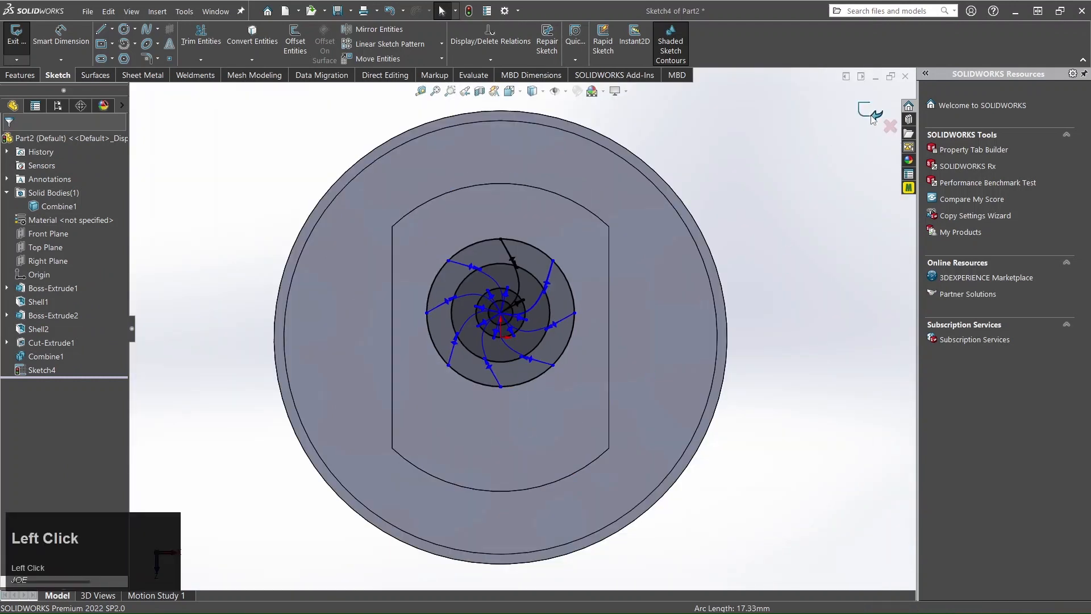
mouse_move(373, 448)
middle_mouse_down()
mouse_move(384, 382)
mouse_move(487, 227)
mouse_move(561, 253)
mouse_move(591, 438)
mouse_move(268, 272)
mouse_move(582, 353)
mouse_move(575, 275)
mouse_move(415, 275)
mouse_move(365, 307)
mouse_move(364, 329)
mouse_move(415, 350)
middle_mouse_up()
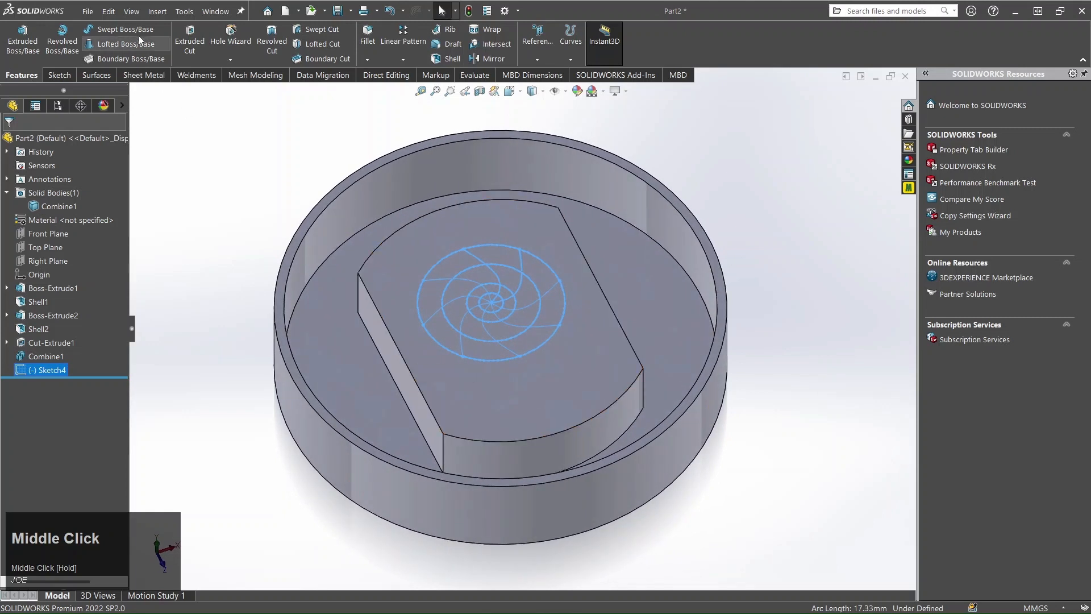
left_click(164, 12)
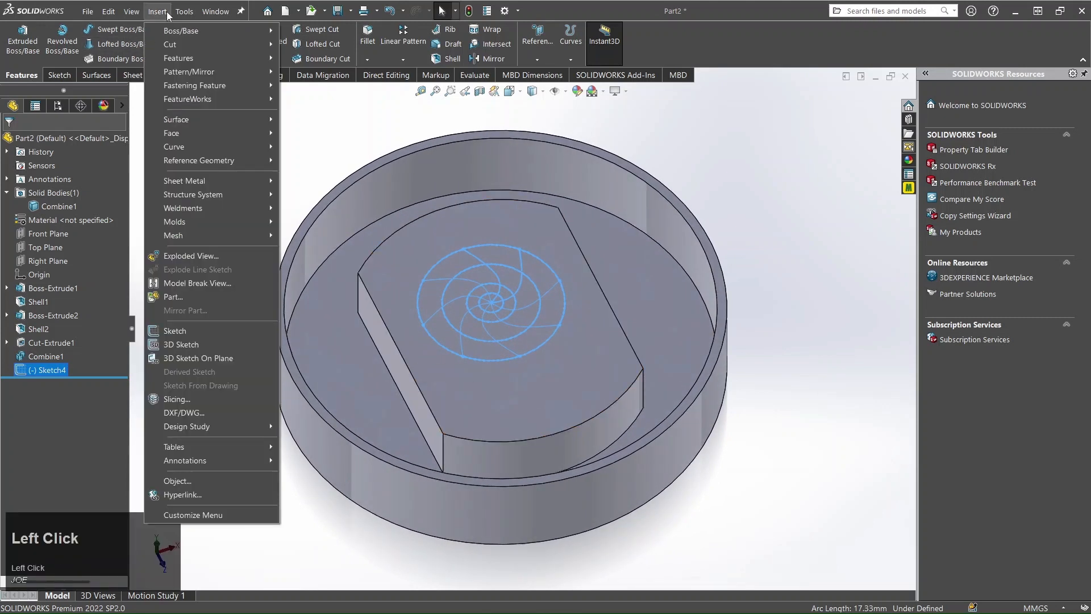
mouse_move(217, 60)
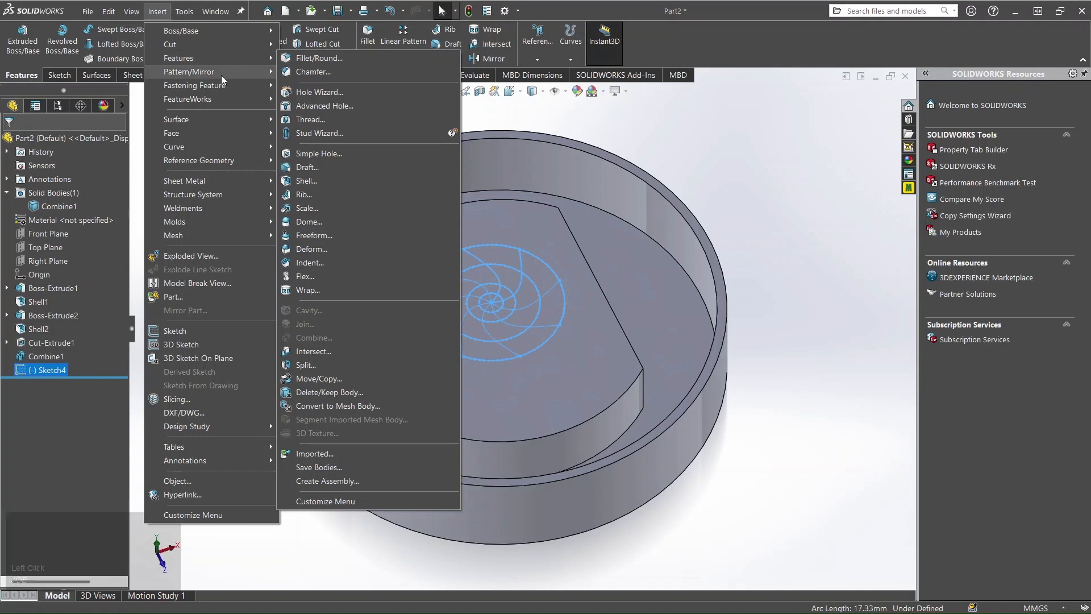
mouse_move(224, 87)
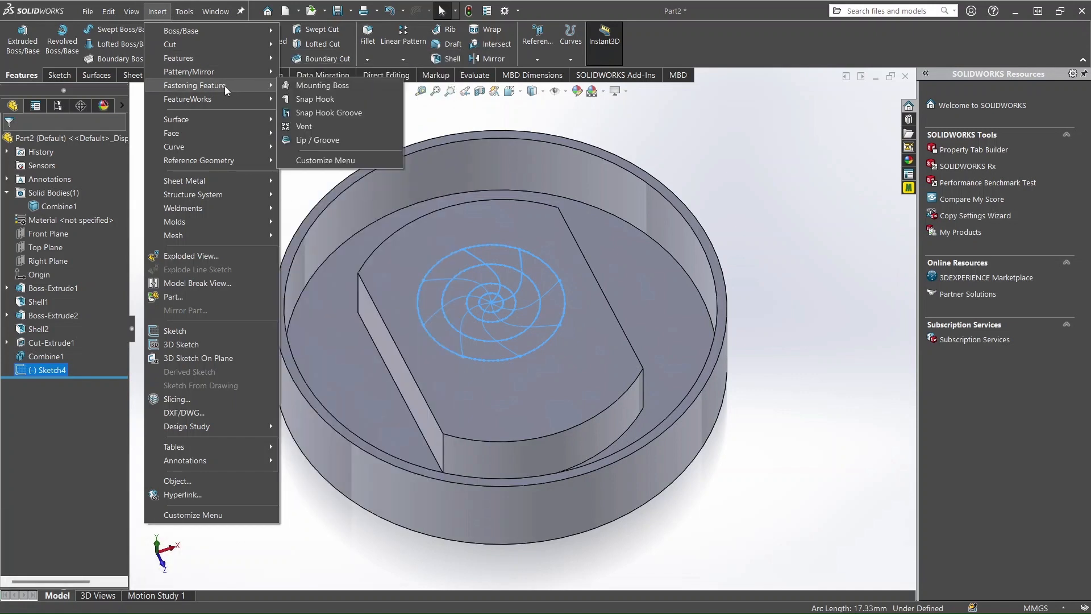
left_click(308, 129)
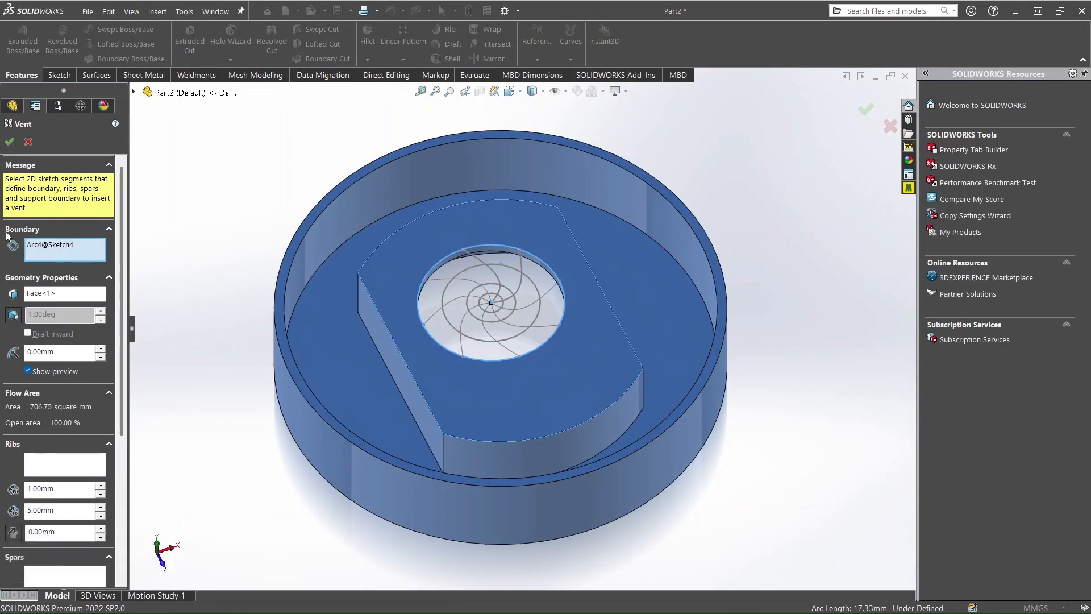
Select all eight patterned splines as the vent's ribs
left_click_drag(121, 268, 128, 240)
left_click_drag(118, 256, 118, 271)
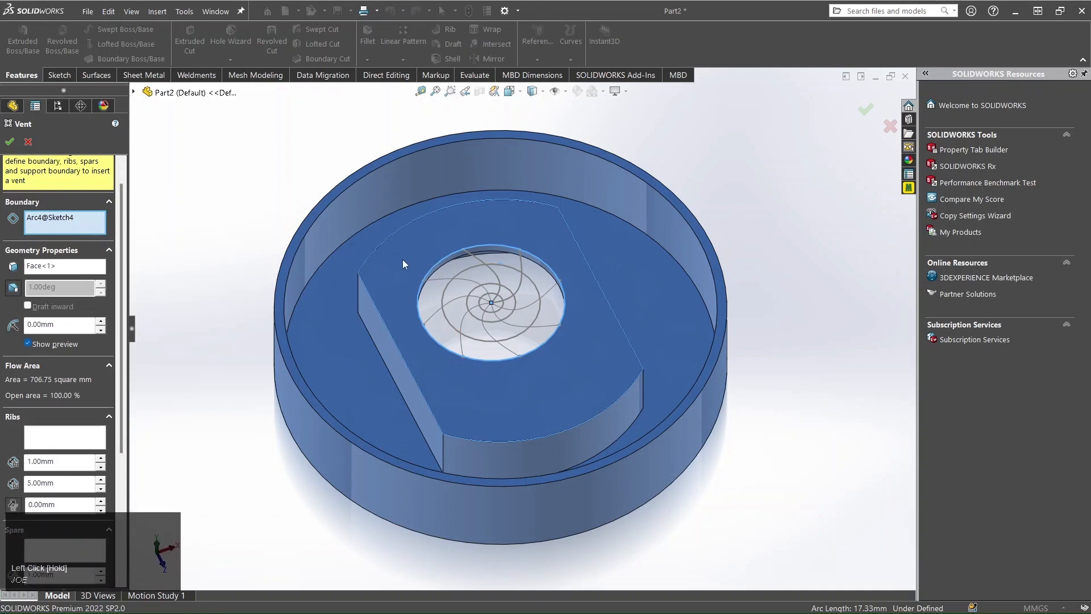
left_click_drag(121, 261, 121, 303)
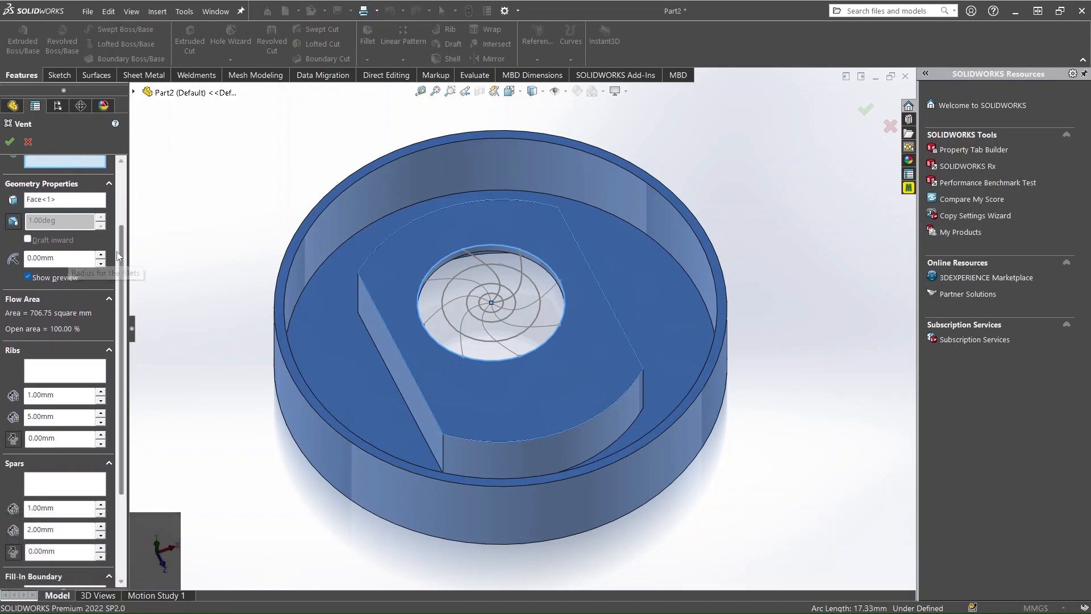
left_click_drag(120, 250, 120, 317)
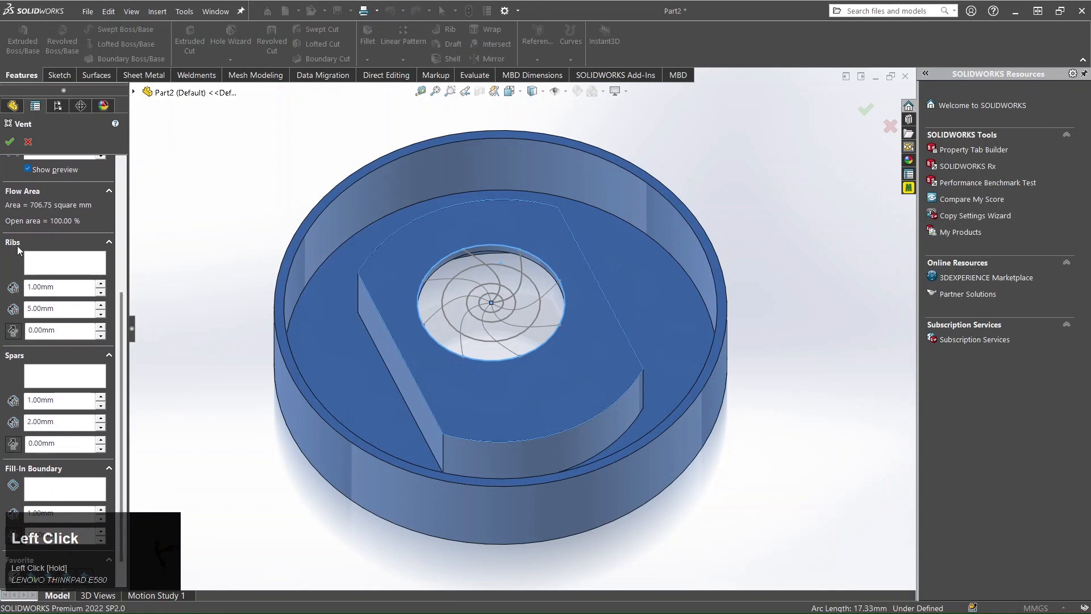
left_click(67, 266)
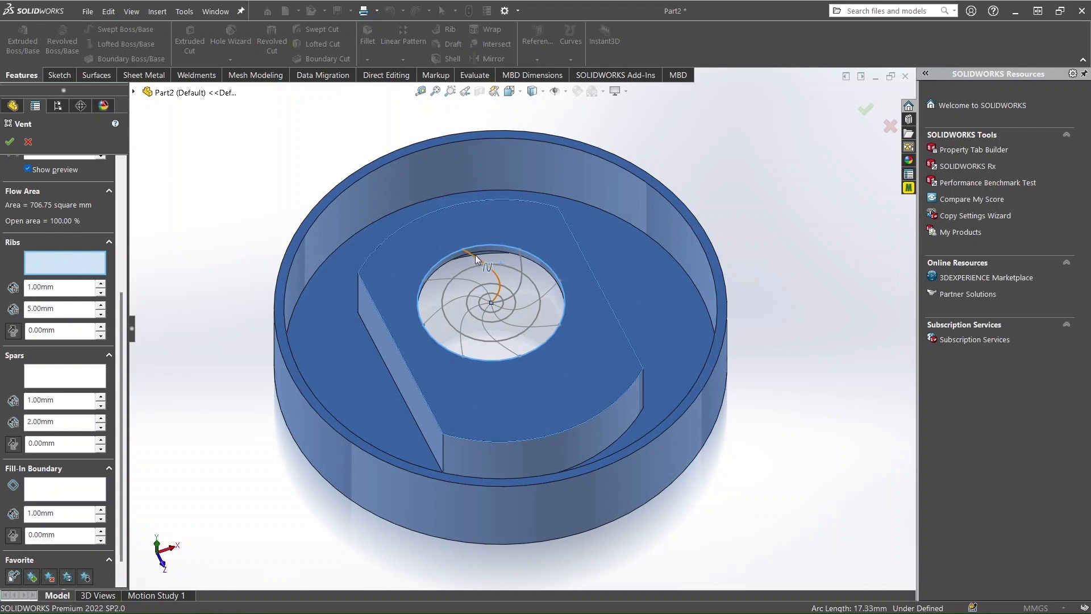
left_click(499, 259)
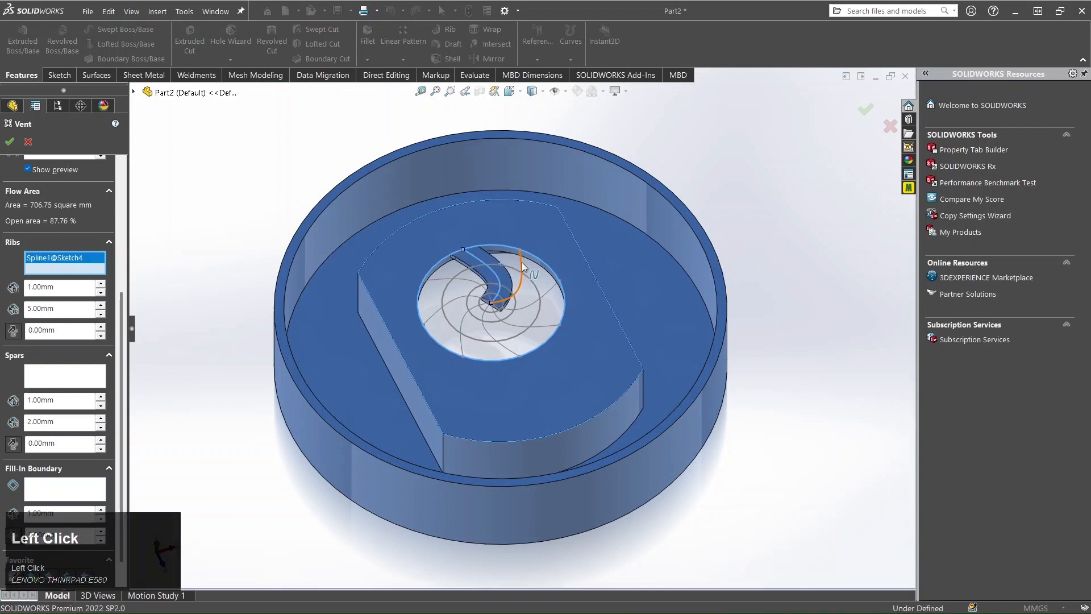
left_click(547, 292)
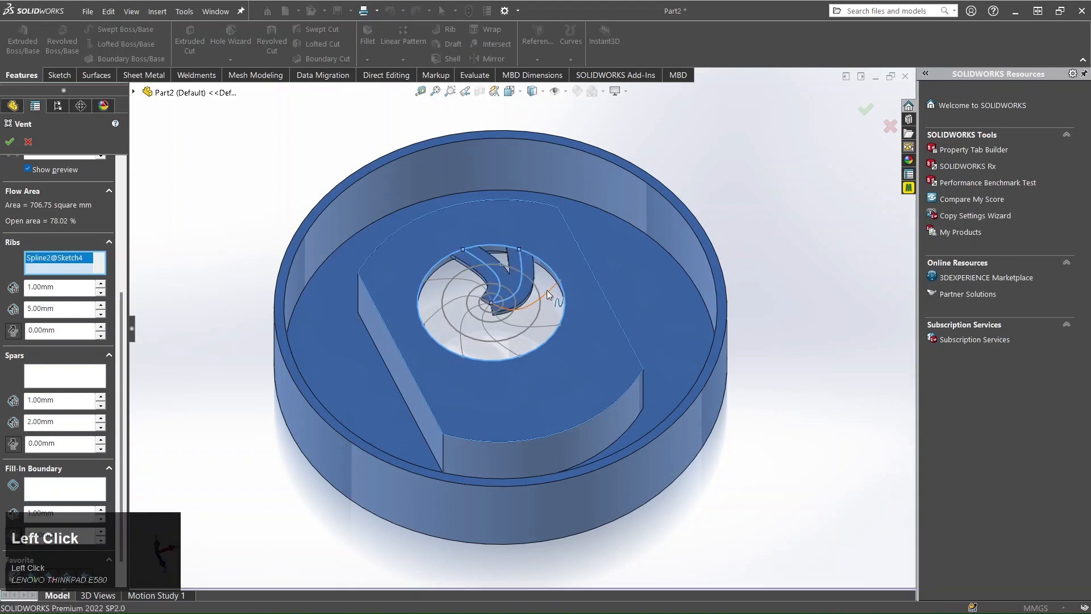
left_click(540, 326)
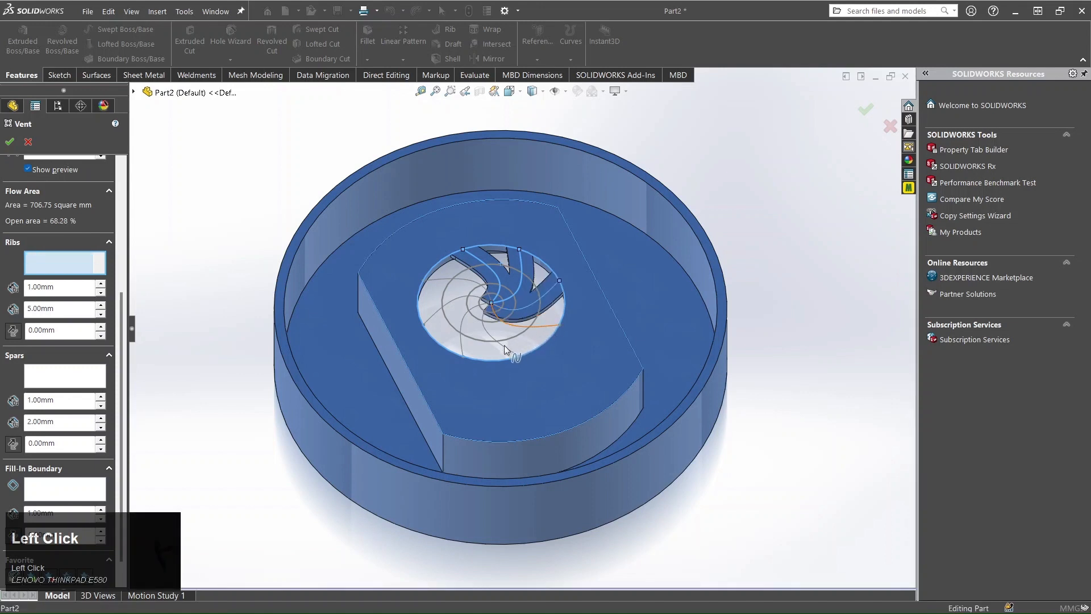
left_click(460, 345)
left_click(461, 345)
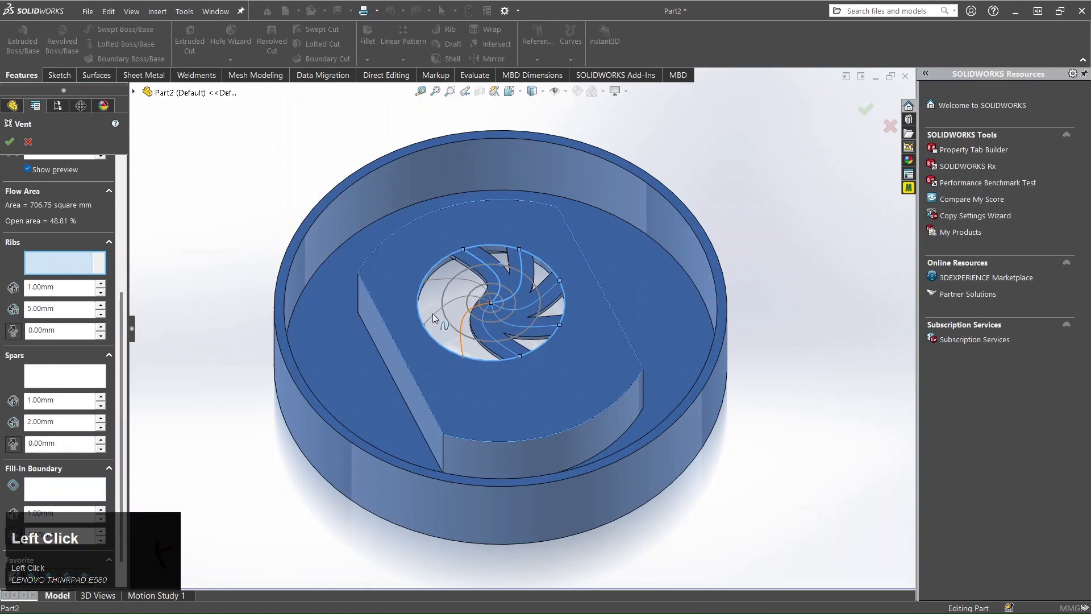
left_click(432, 313)
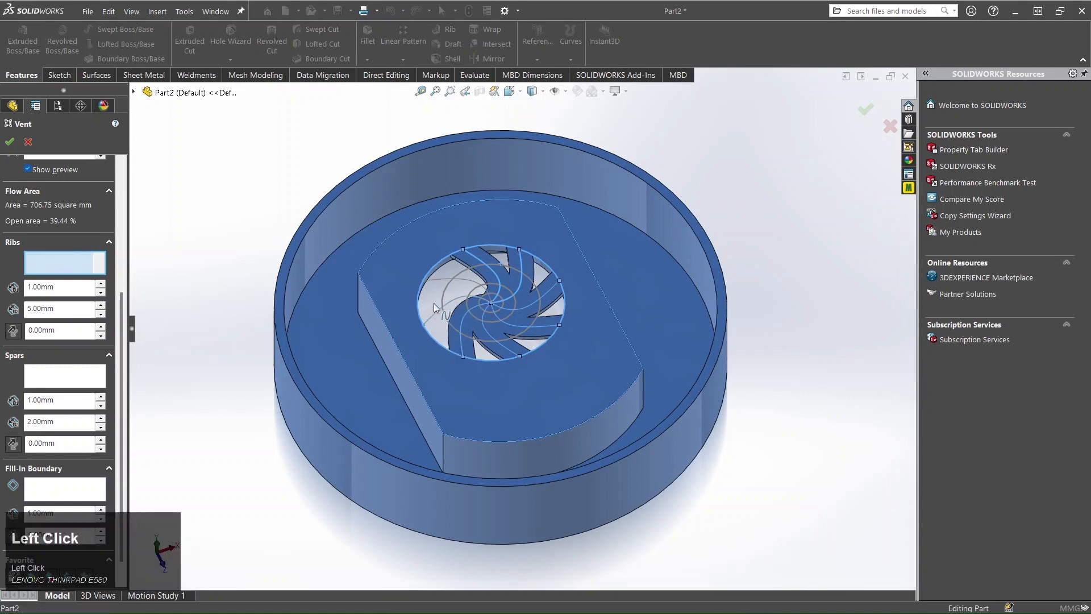
left_click(433, 278)
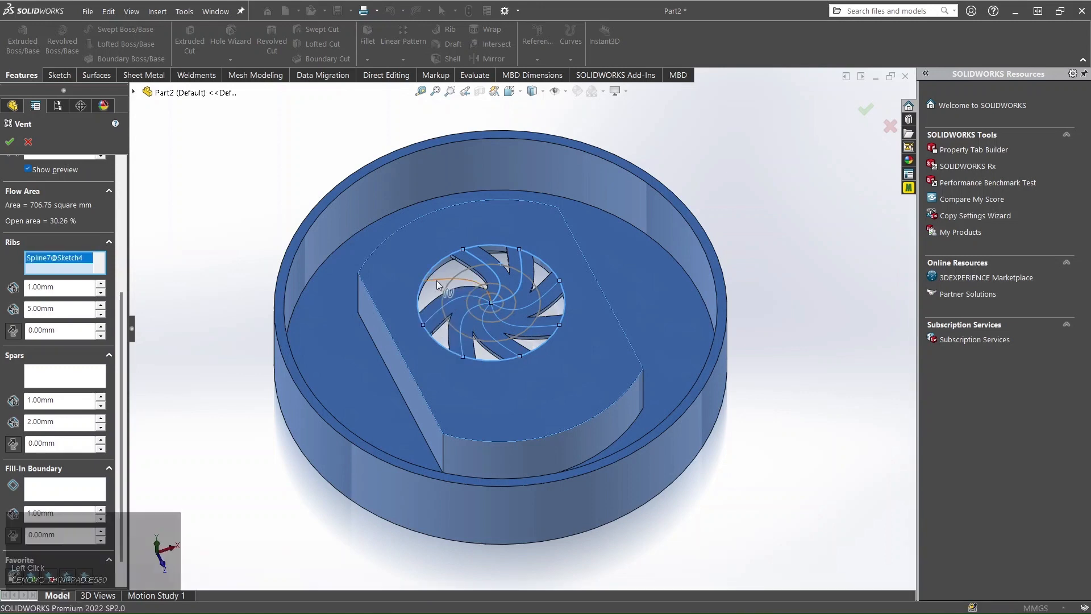
left_click(436, 278)
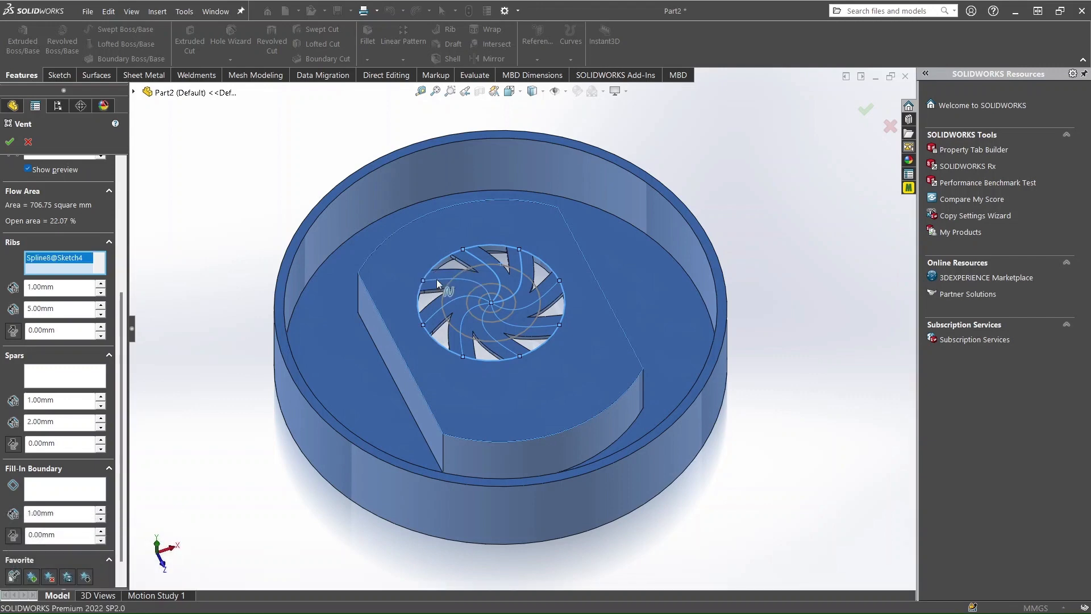
Set the vent's rib depth to 2 mm and inspect the ribs up close
scroll(444, 284, "down", 10)
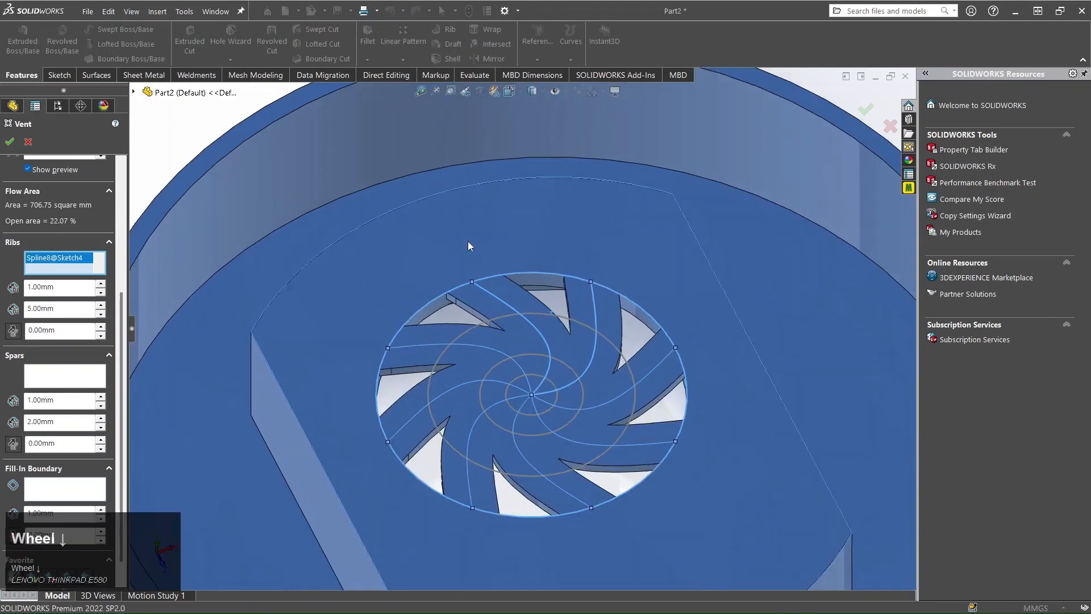
middle_click(472, 329)
middle_click_drag(471, 328, 478, 318)
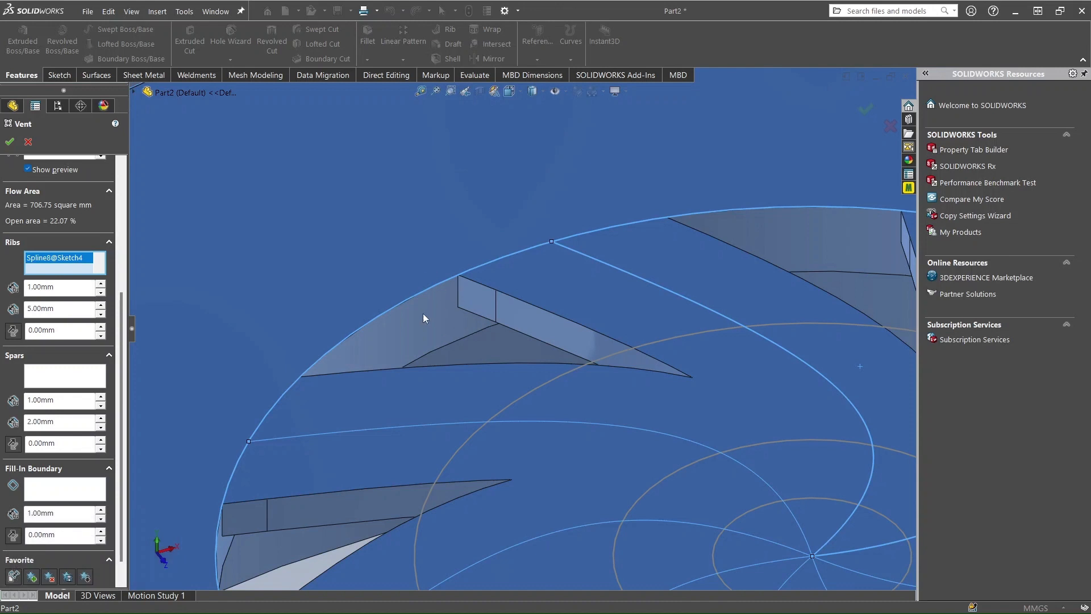
scroll(427, 315, "up", 10)
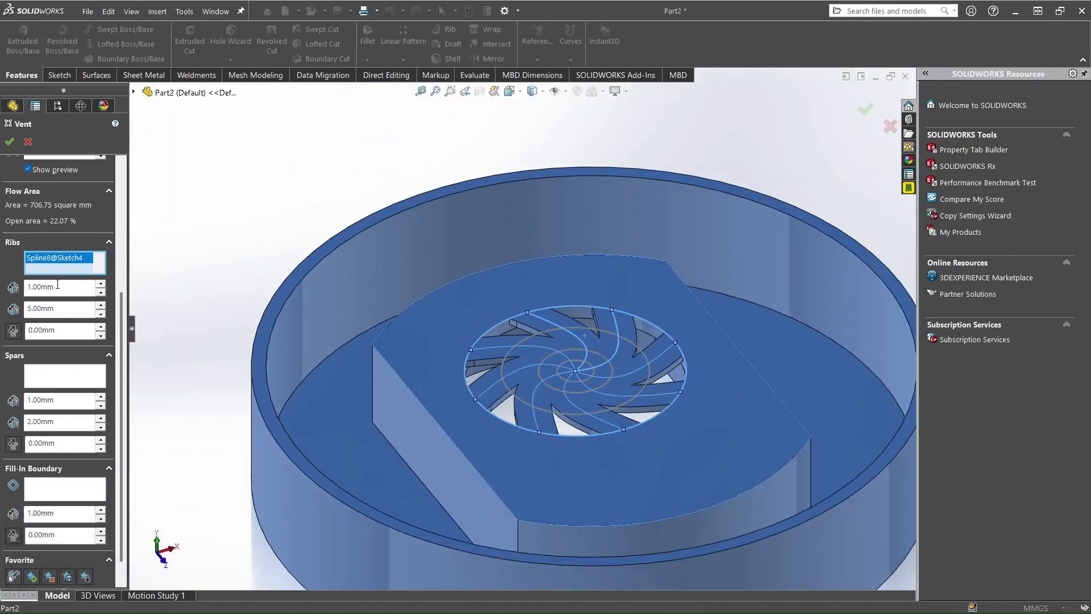
left_click_drag(62, 287, 1, 277)
type("2")
key("Return")
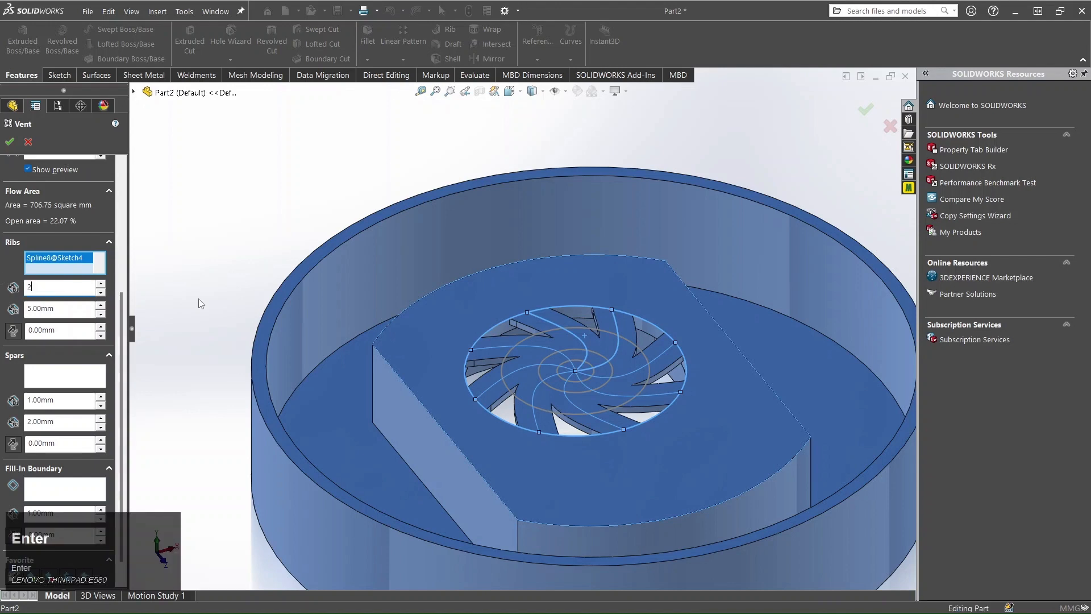
scroll(515, 327, "down", 5)
scroll(511, 322, "down", 3)
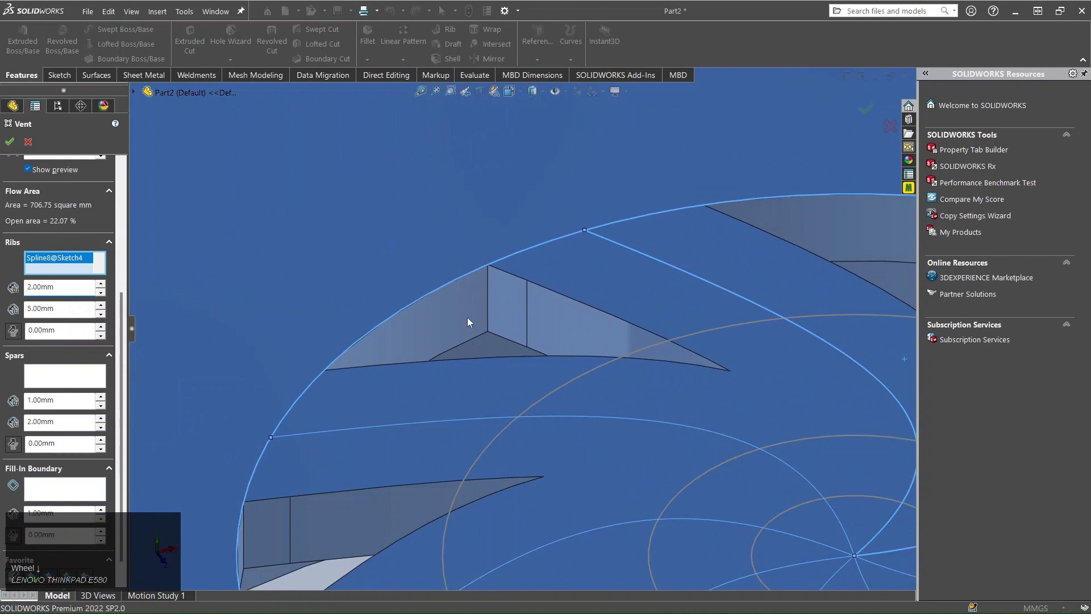
scroll(467, 334, "up", 8)
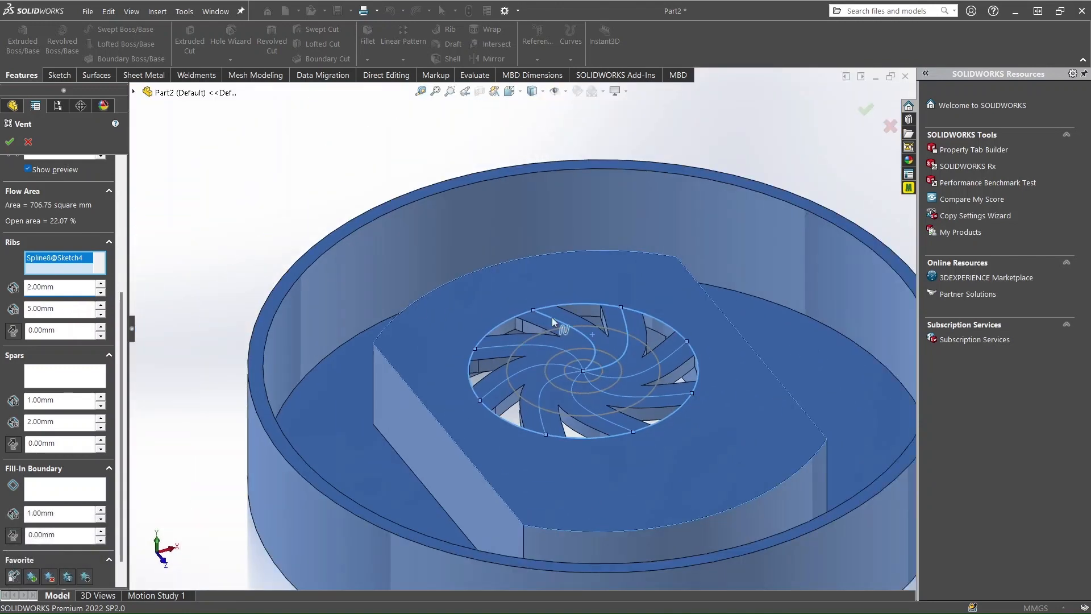
Set the width of the vent's curved ribs to 1.5 mm
left_click_drag(64, 309, 2, 304)
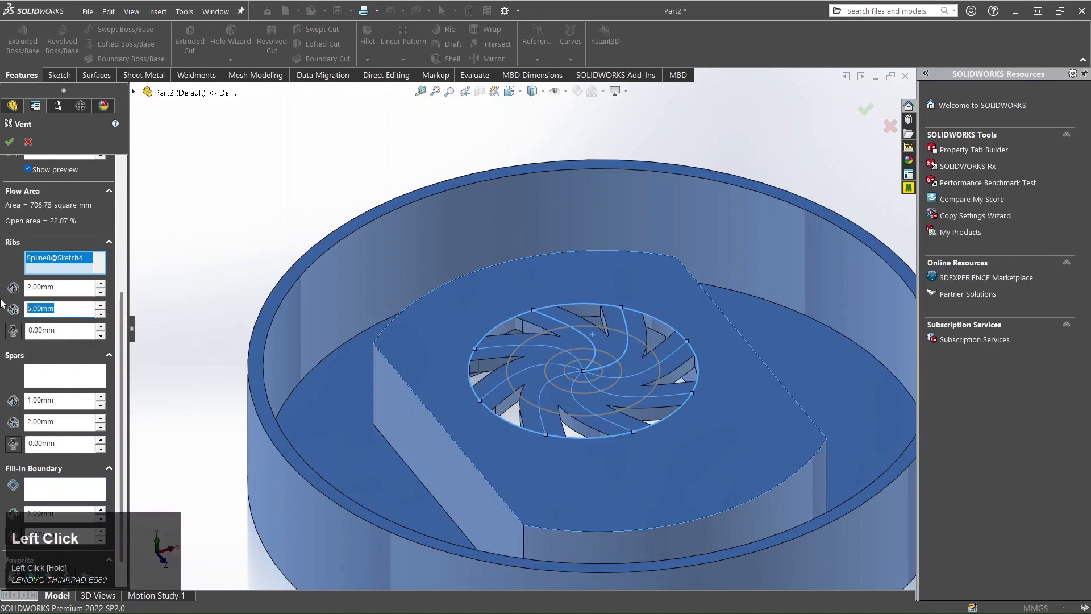
type("1.5")
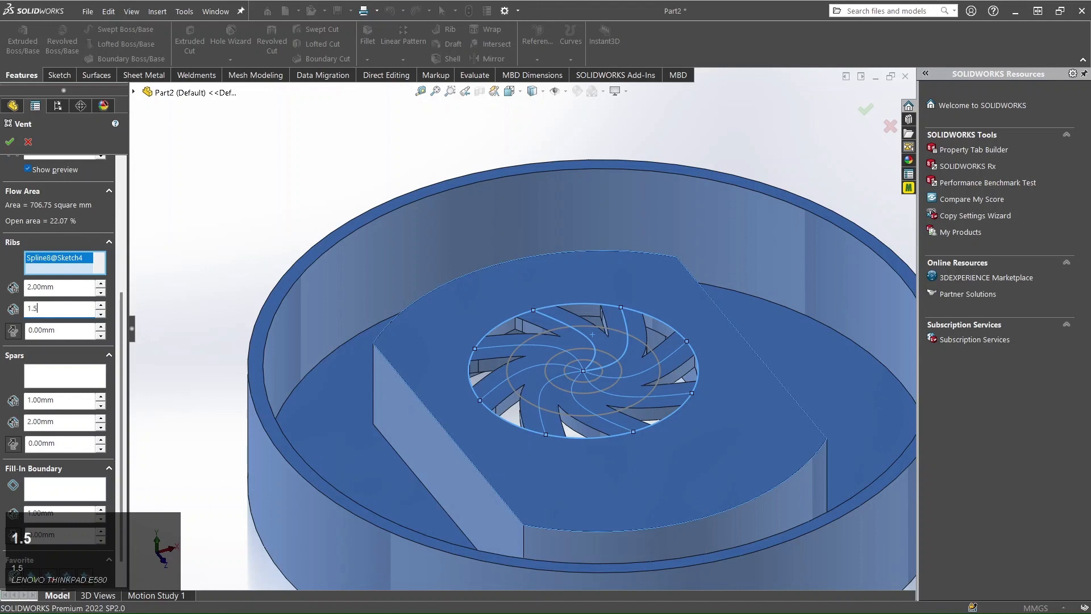
key("Return")
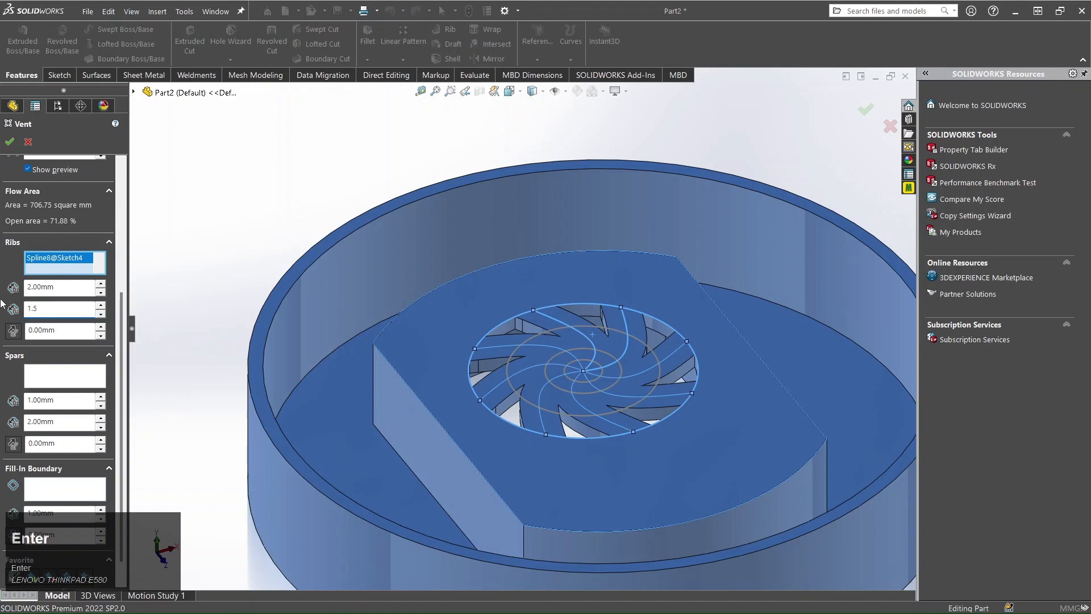
middle_click_drag(613, 386, 617, 418)
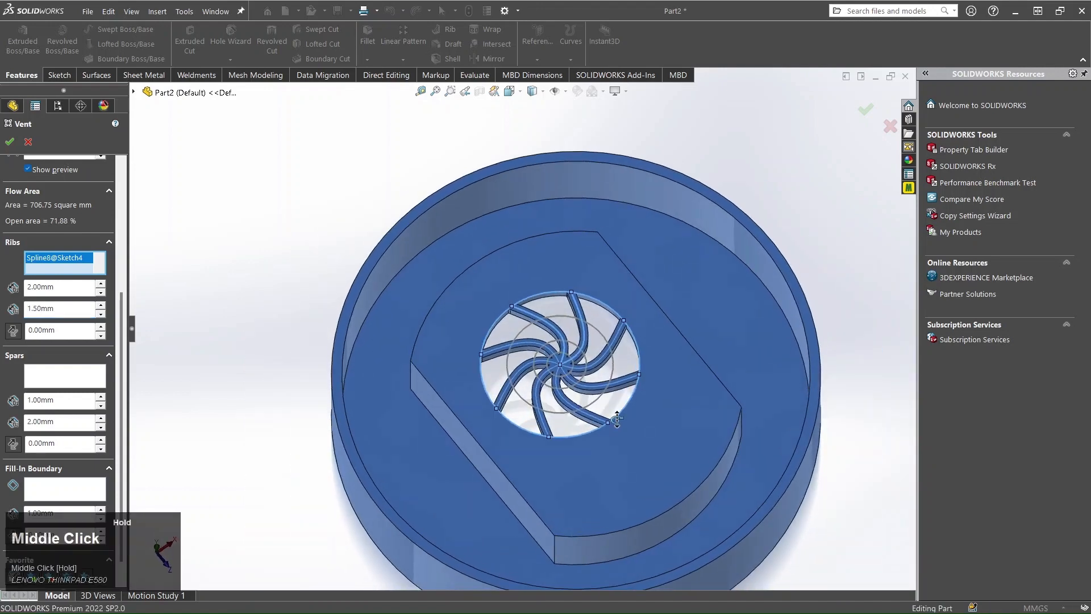
scroll(573, 371, "down", 3)
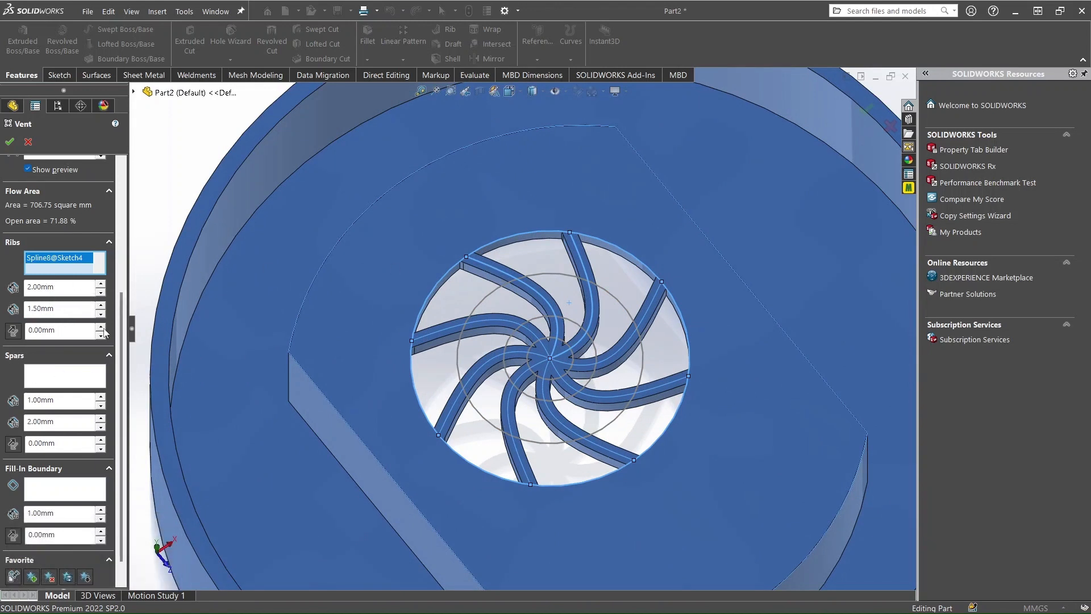
Select the two intermediate concentric circles of the sketch as the vent's spars
left_click_drag(118, 344, 118, 358)
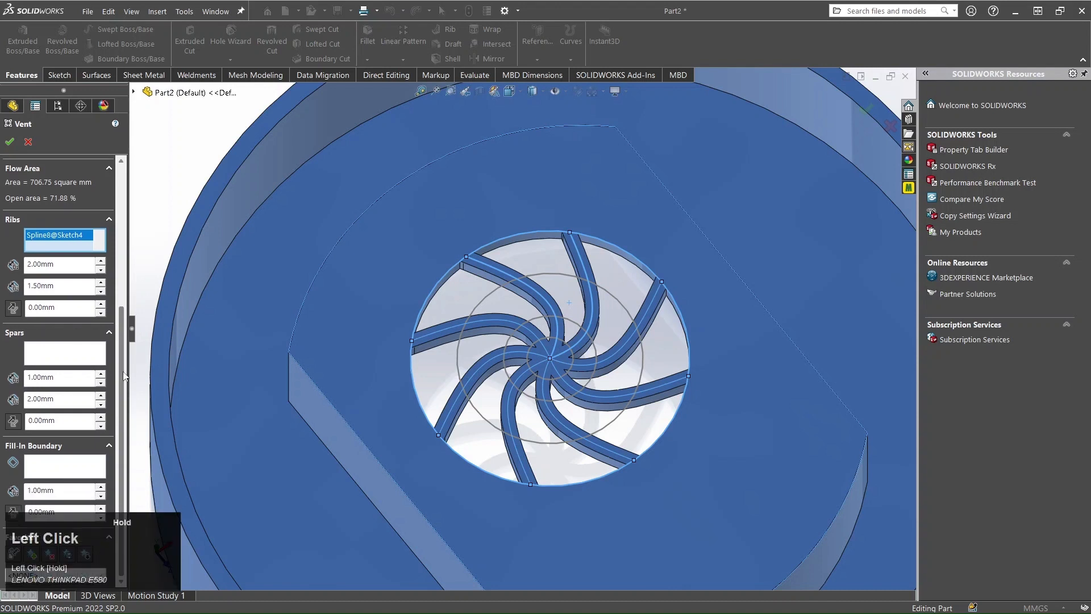
left_click(51, 360)
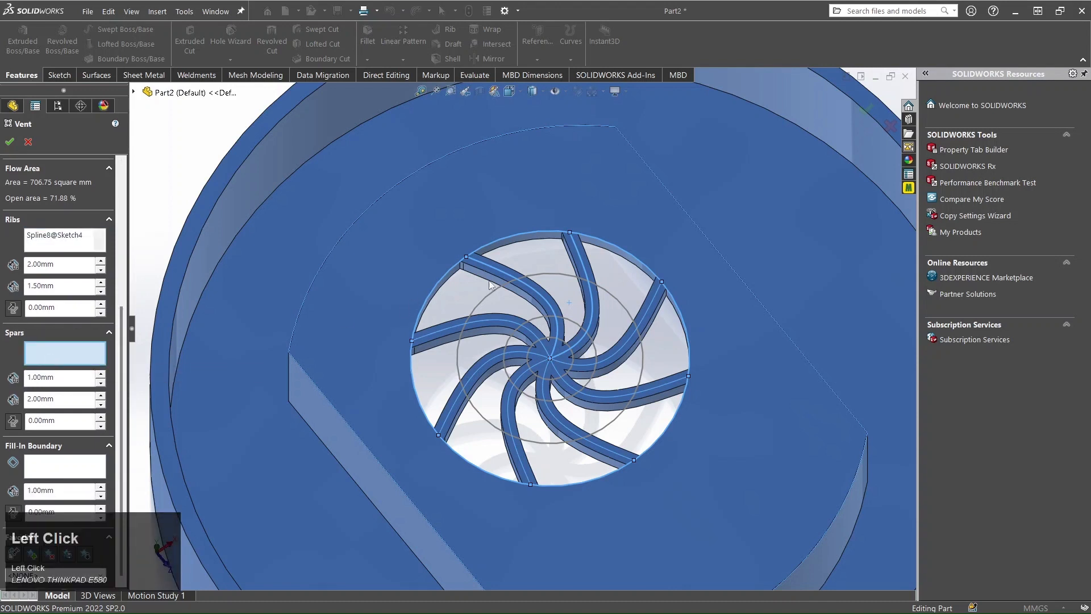
left_click(561, 279)
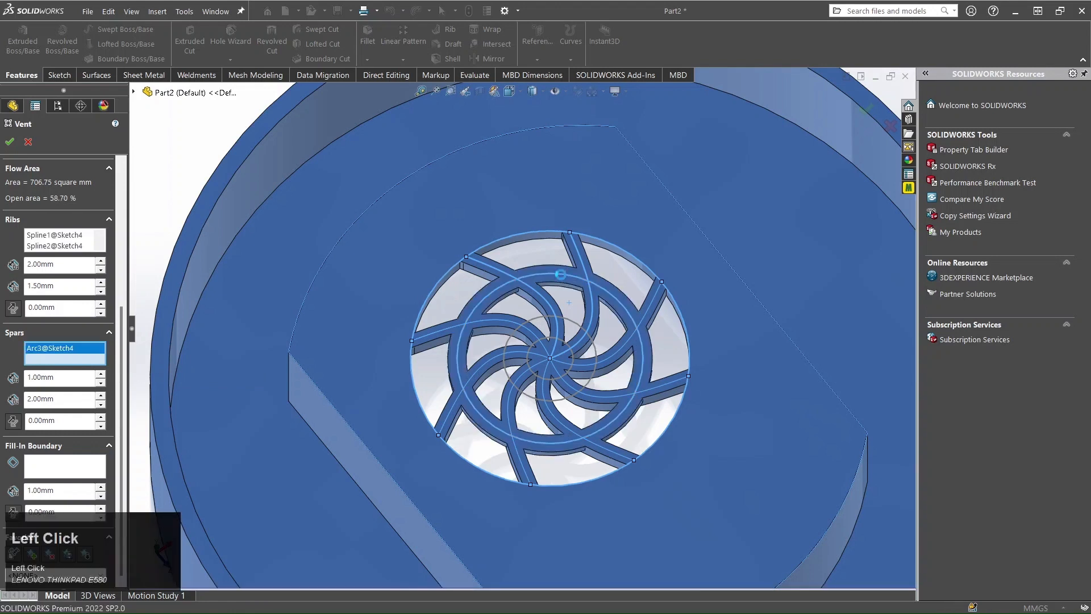
left_click(576, 325)
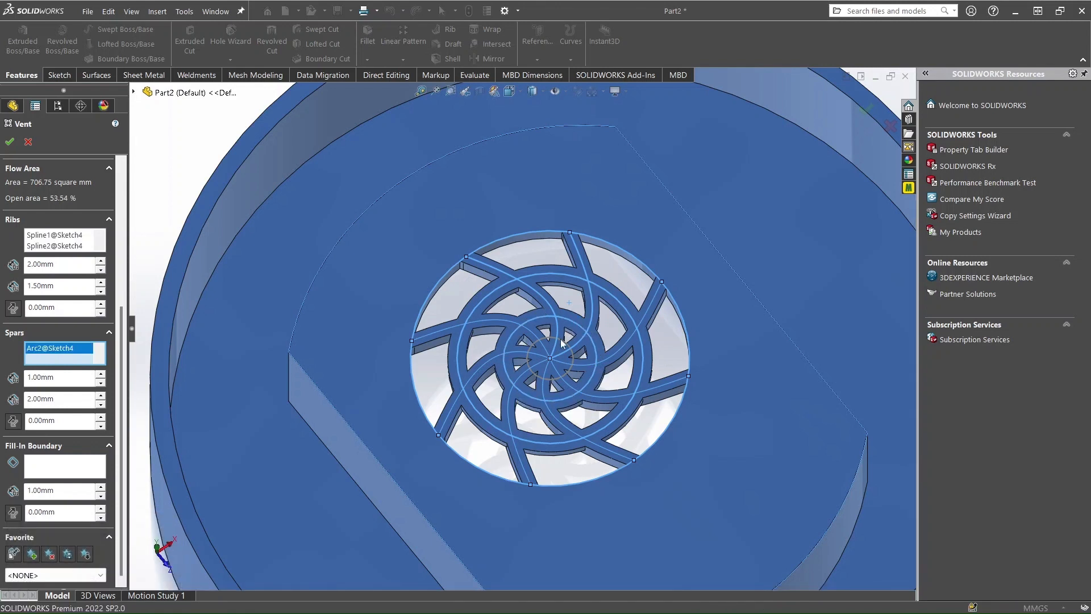
Set the vent's spar depth to 2 mm and the spar width to 1.5 mm
left_click_drag(123, 332, 124, 351)
left_click_drag(65, 379, 3, 376)
type("2")
key("Return")
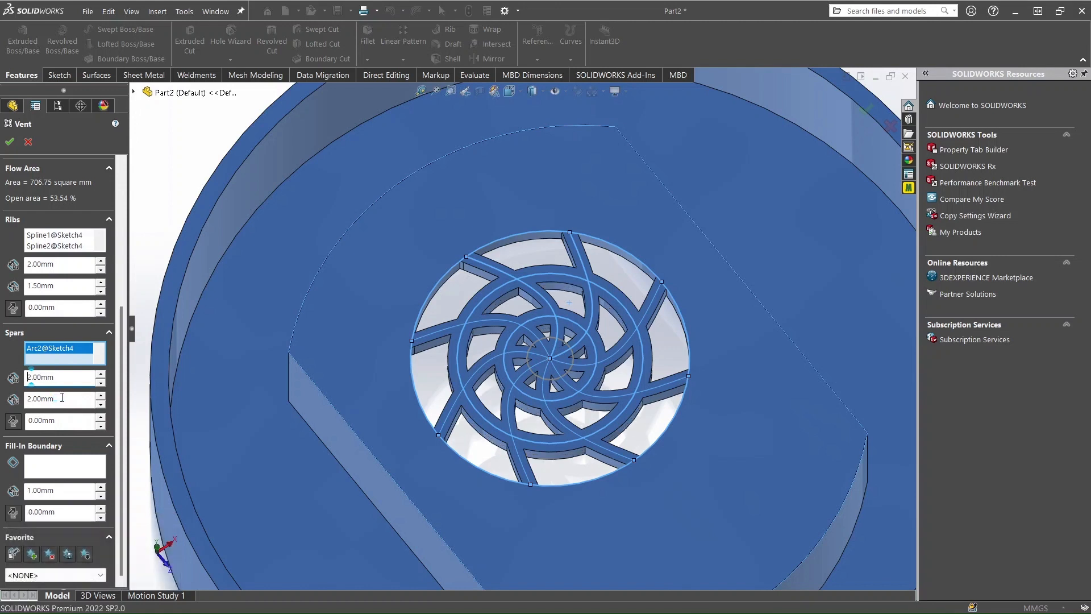
left_click_drag(59, 399, 2, 399)
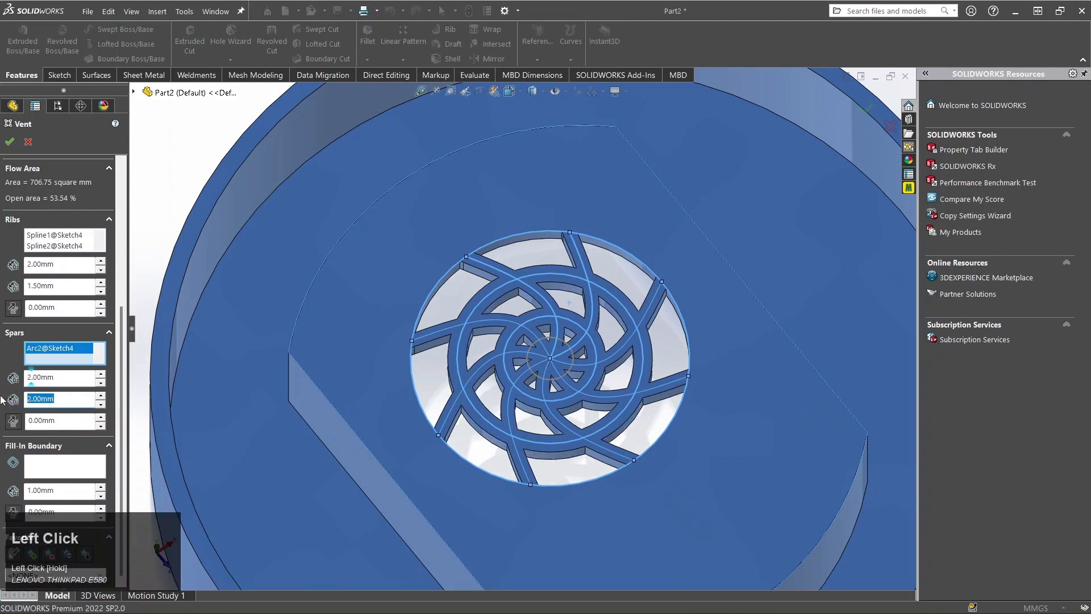
type("1.5")
key("Return")
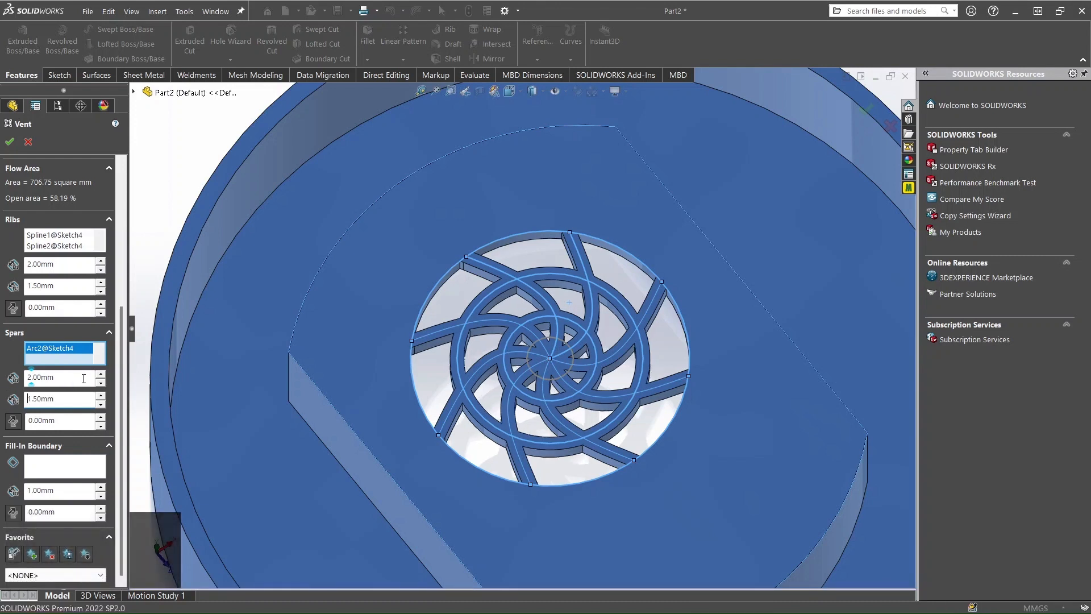
Select the innermost sketch circle as the vent's fill-in boundary
left_click_drag(123, 333, 121, 373)
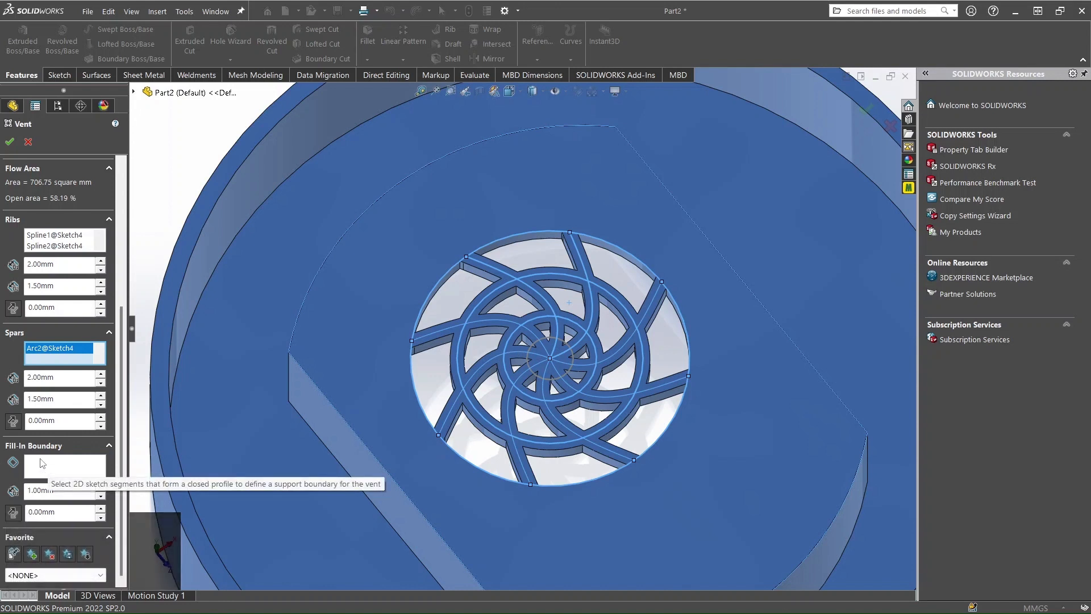
left_click(56, 466)
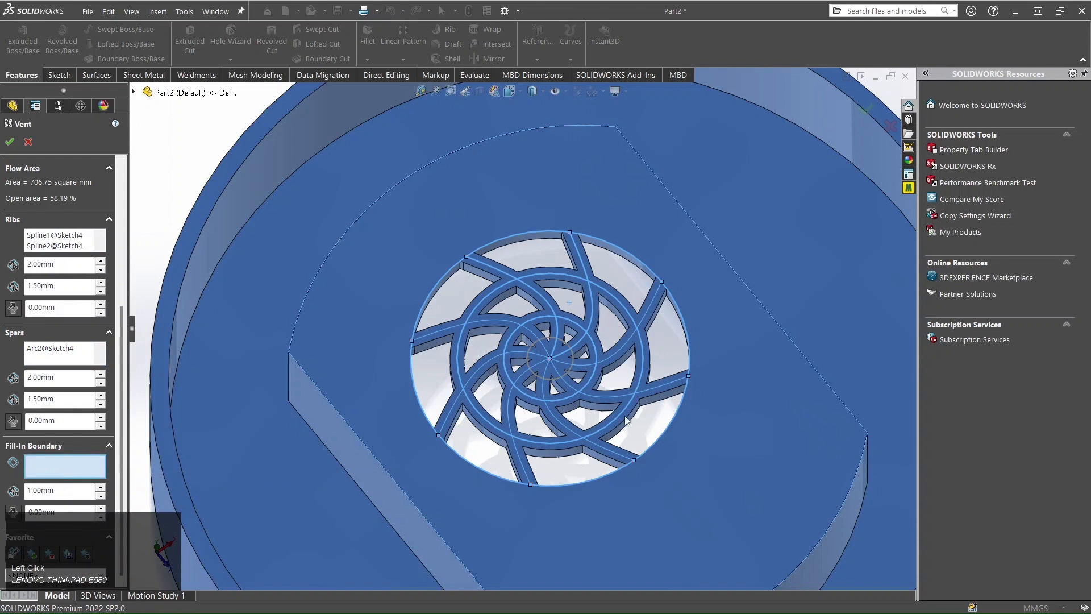
left_click(561, 343)
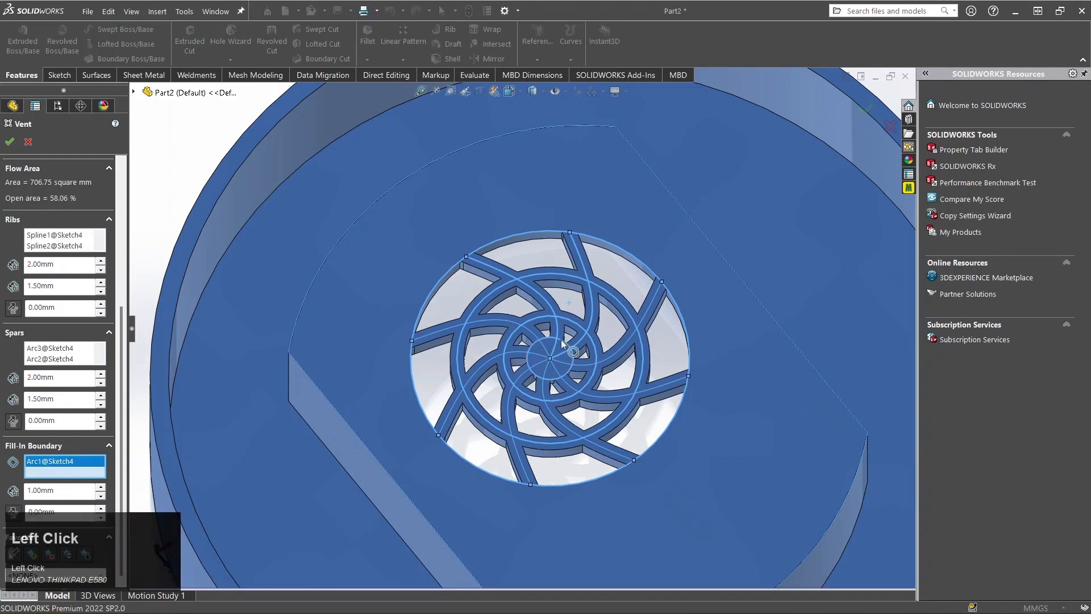
scroll(577, 354, "up", 3)
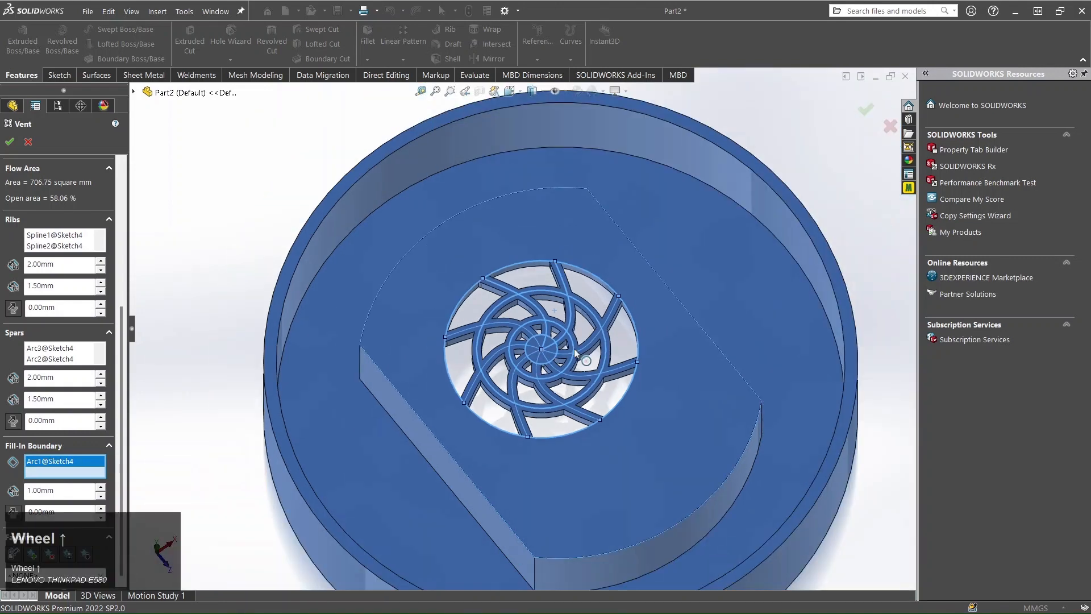
left_click(253, 246)
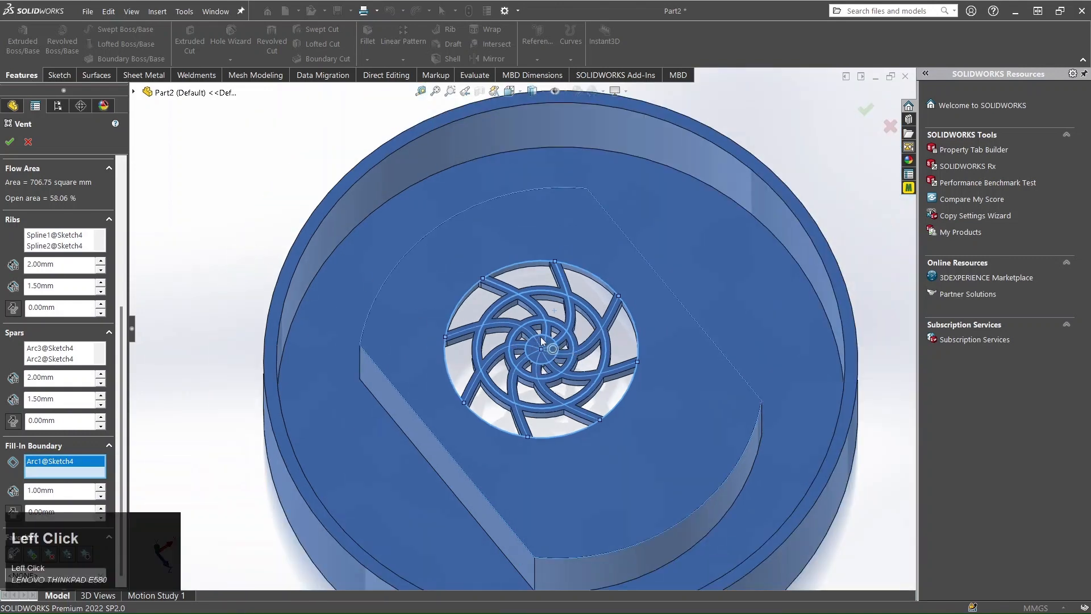
scroll(549, 339, "down", 6)
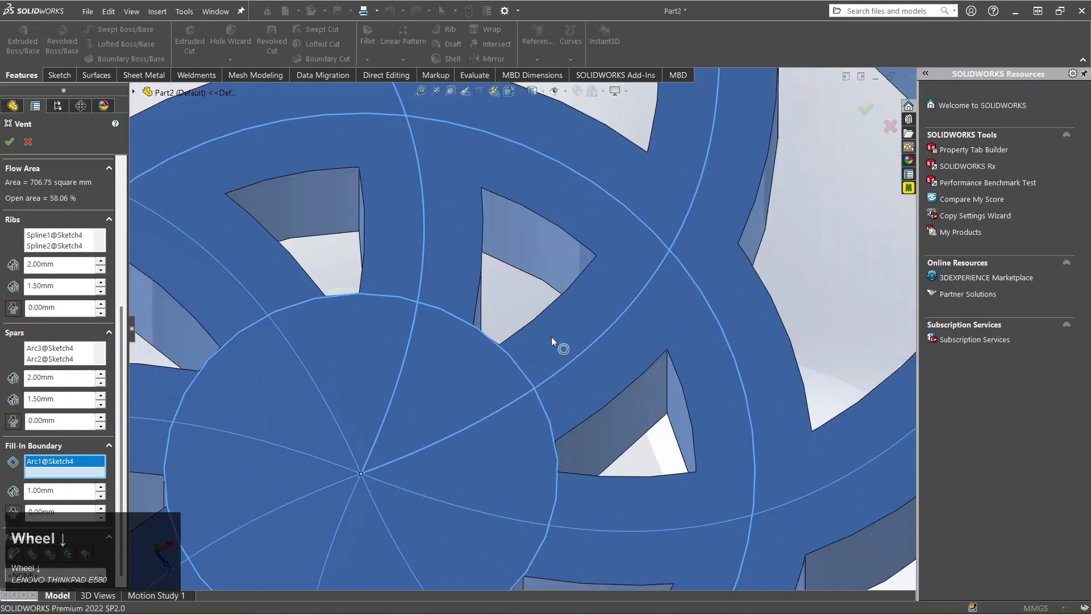
scroll(551, 339, "up", 6)
scroll(551, 340, "up", 2)
Set the depth of the vent's fill-in support area to 2 mm
left_click_drag(119, 363, 119, 516)
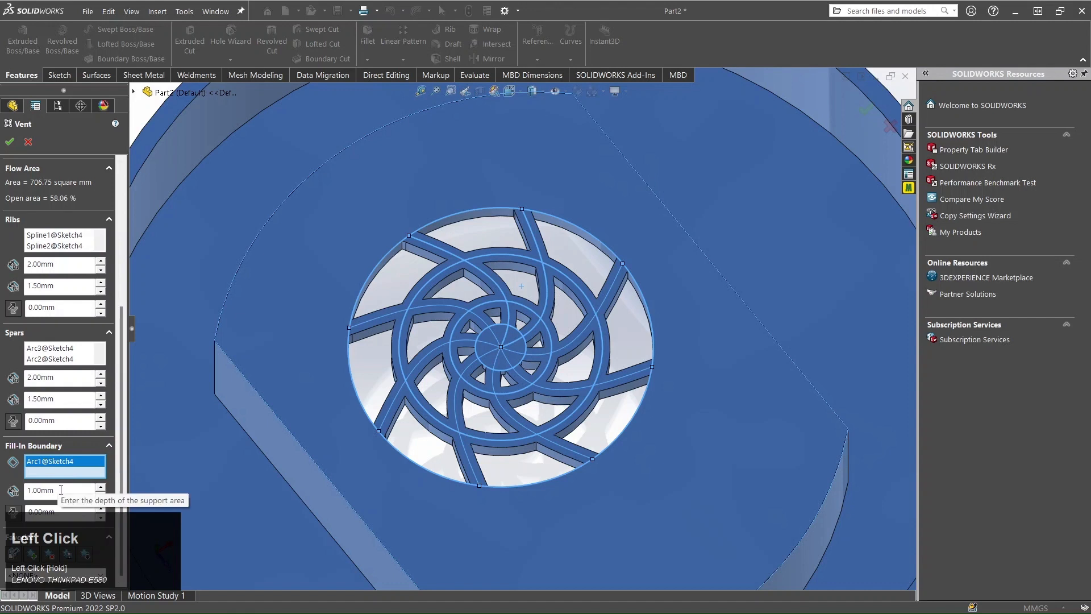
left_click(56, 490)
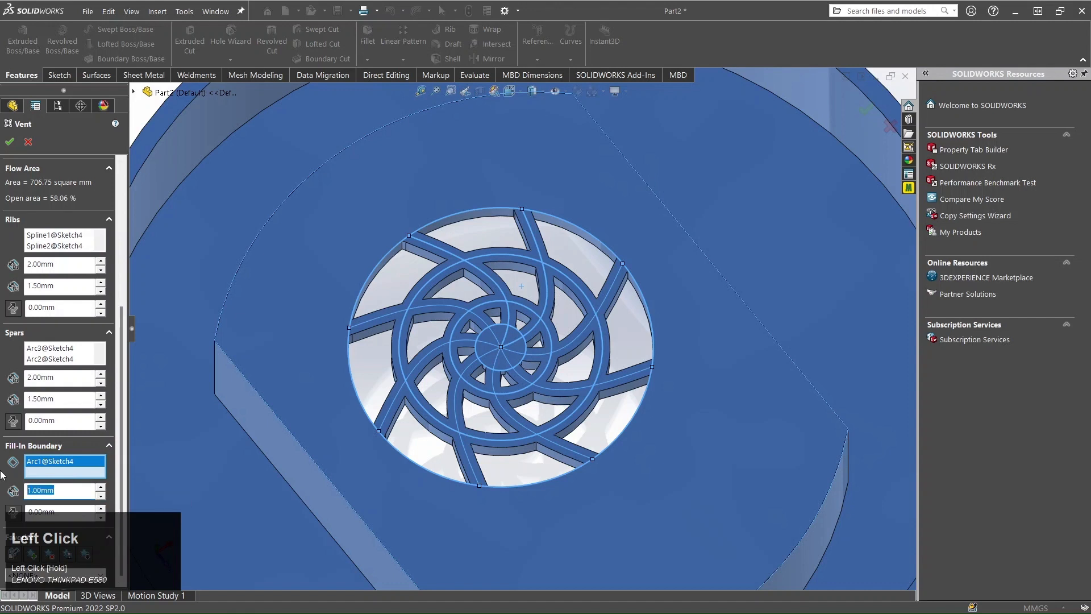
type("2")
key("Return")
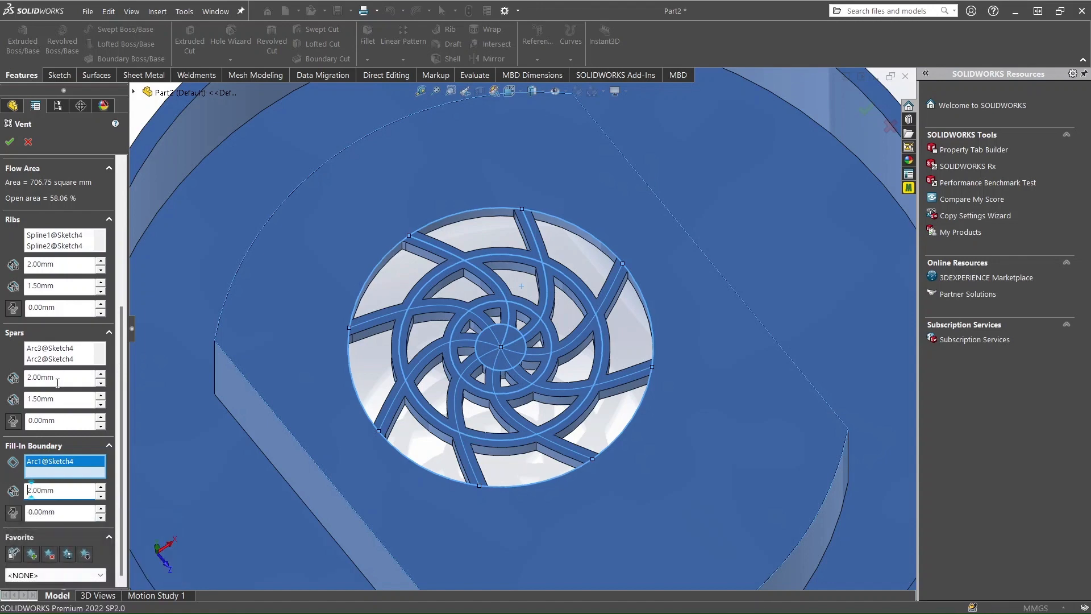
Examine the vent preview up close and at an angle, checking the ribs, spars and filled centre
scroll(523, 341, "down", 5)
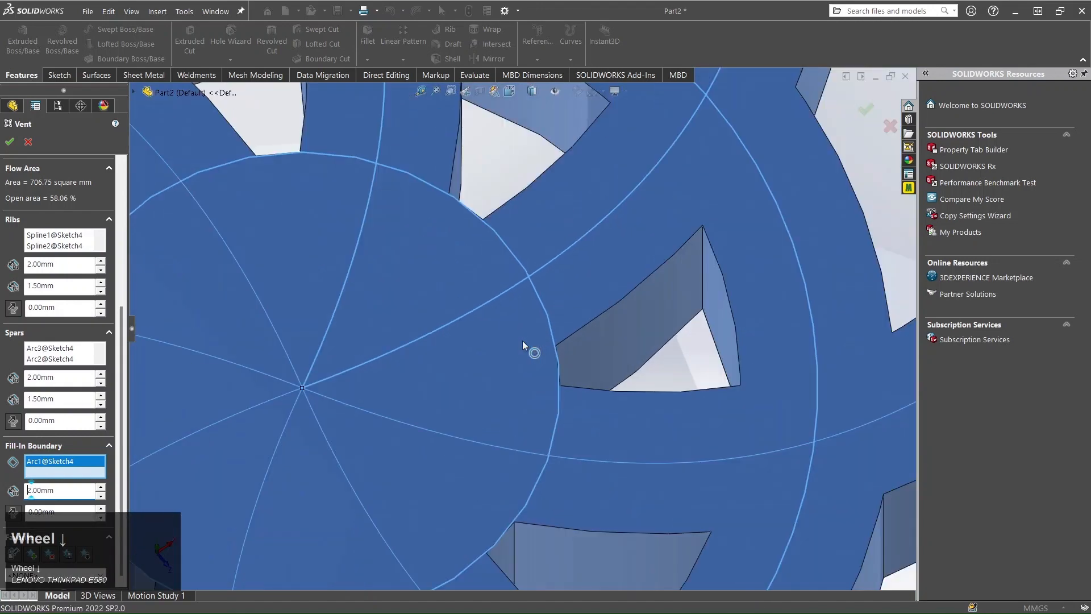
scroll(526, 348, "up", 5)
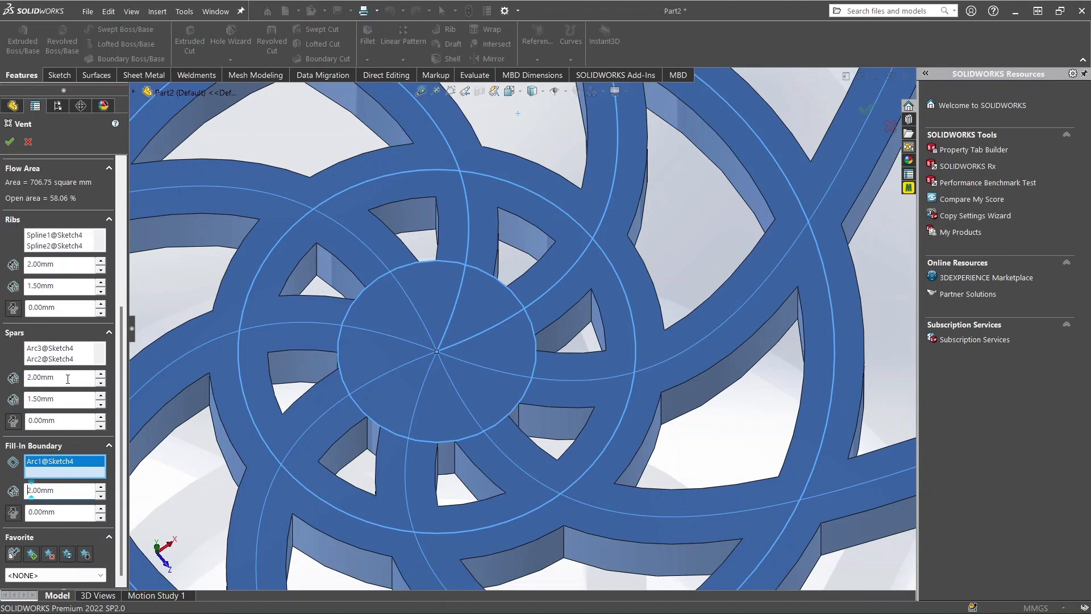
scroll(465, 393, "up", 5)
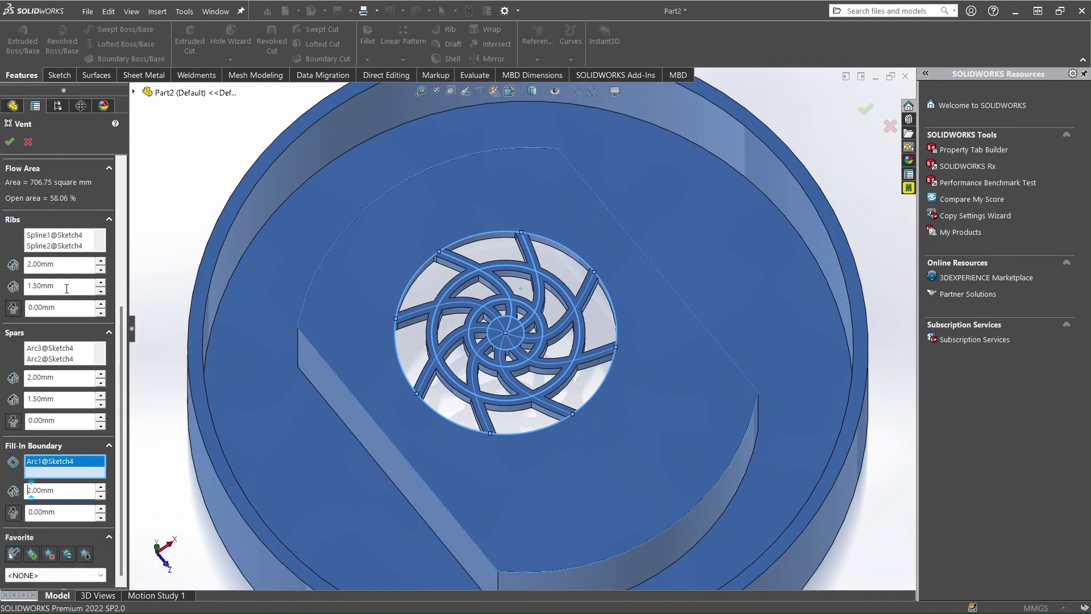
scroll(520, 341, "down", 3)
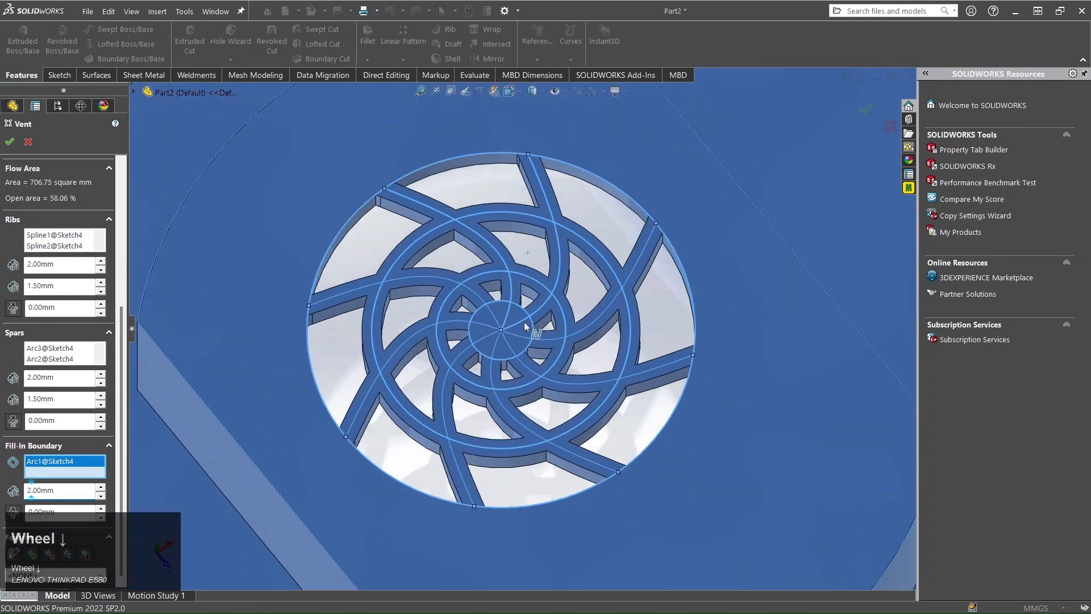
scroll(534, 311, "up", 7)
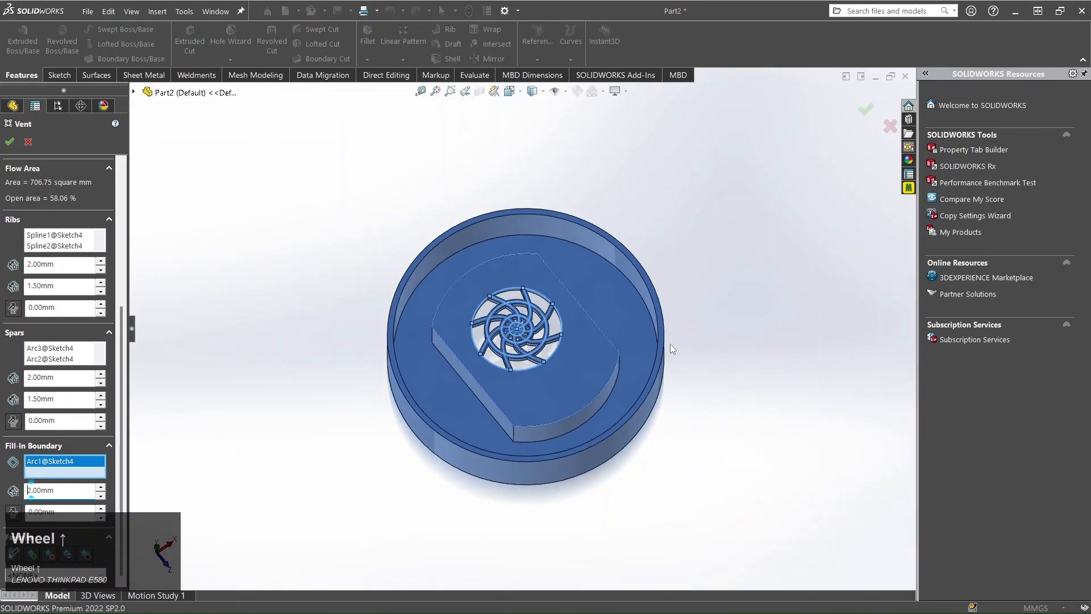
left_click(732, 337)
scroll(513, 350, "down", 4)
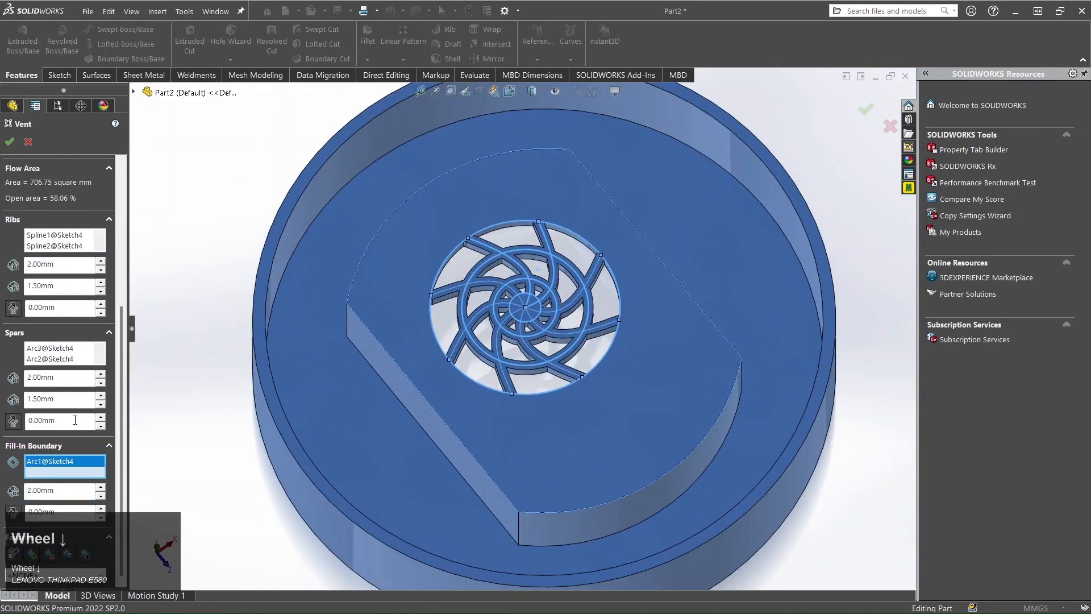
scroll(532, 301, "down", 5)
scroll(532, 301, "down", 2)
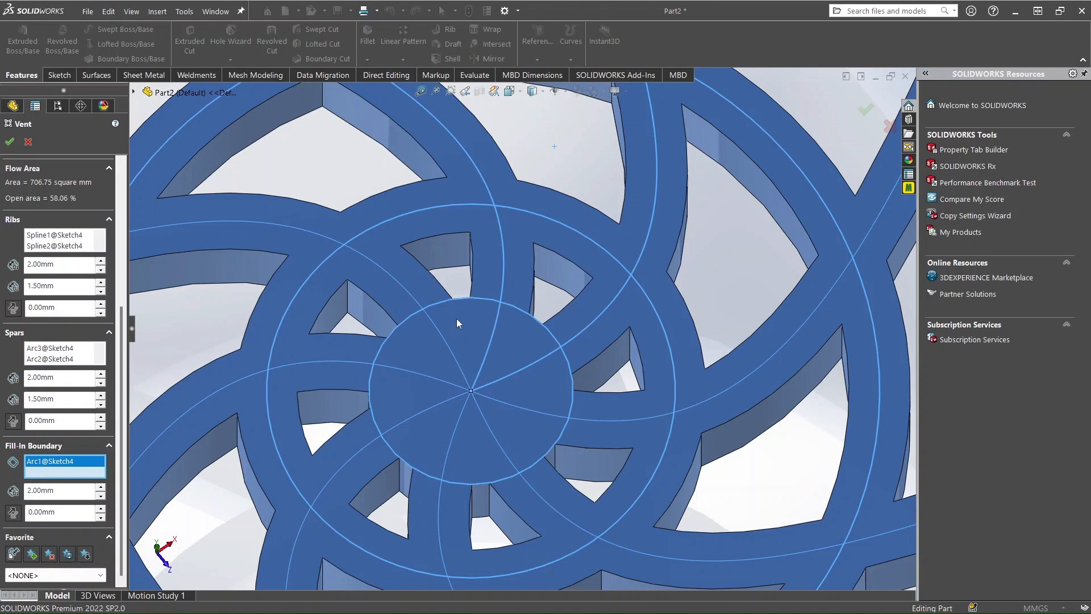
scroll(342, 350, "up", 5)
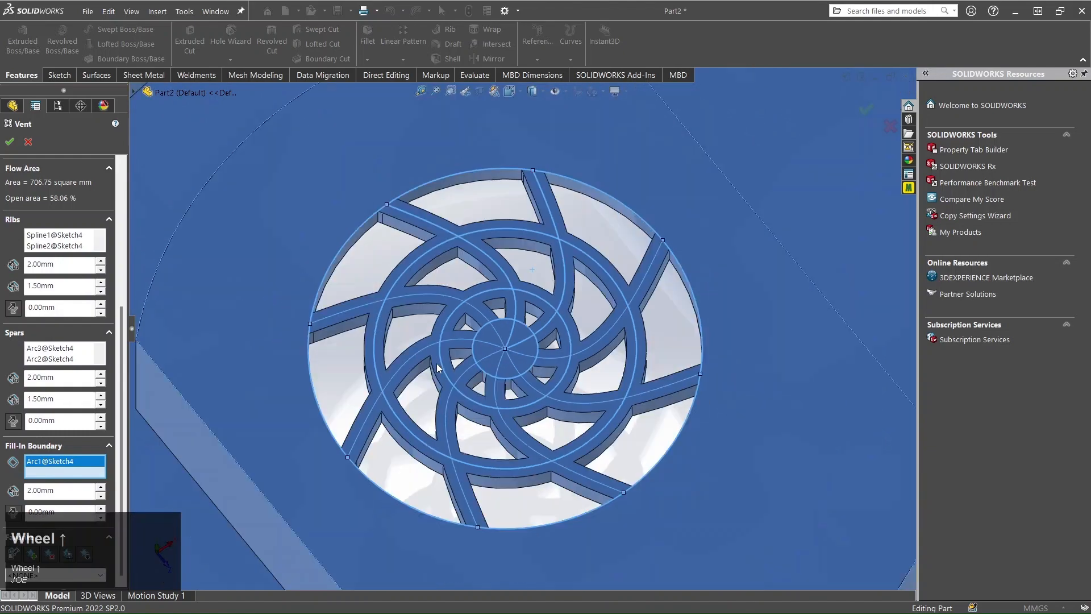
middle_click_drag(507, 393, 579, 406)
middle_click_drag(551, 453, 548, 369)
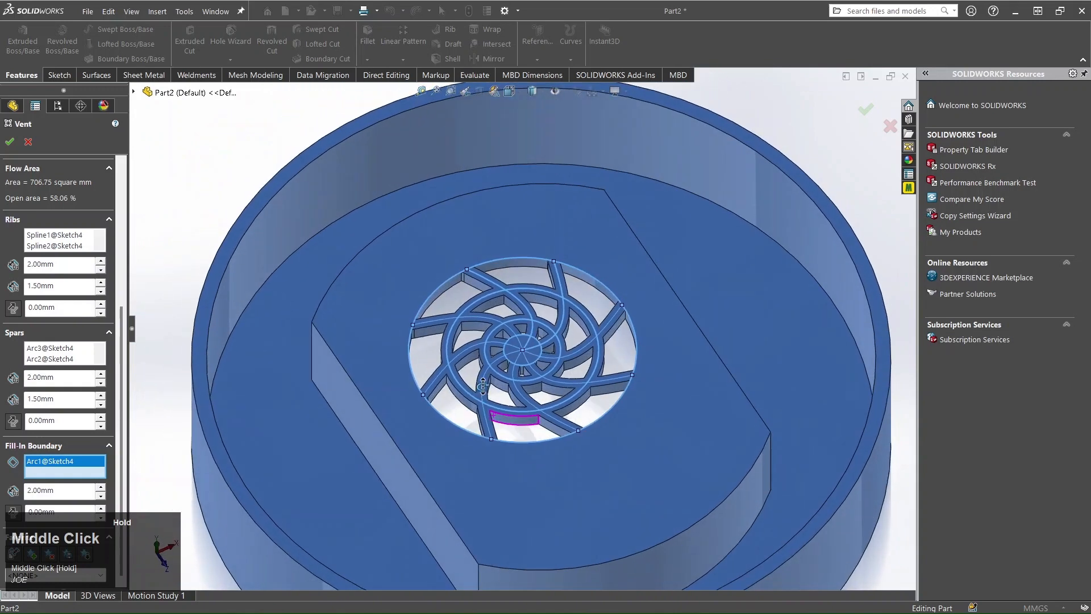
Accept the vent feature on the raised boss and inspect the finished openings
left_click(9, 143)
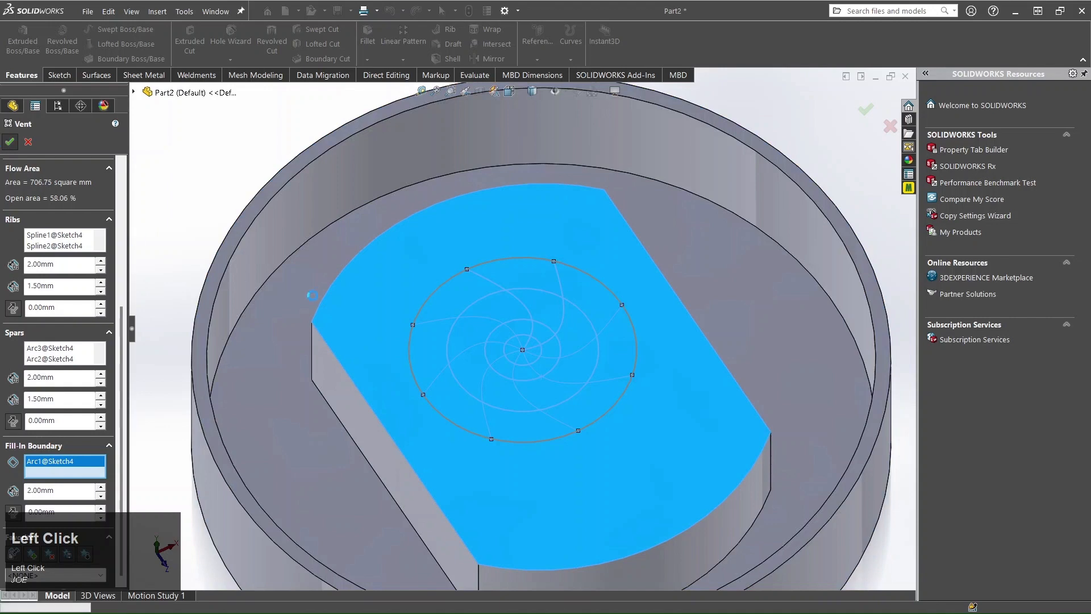
scroll(533, 350, "up", 3)
mouse_move(532, 350)
middle_mouse_down()
mouse_move(533, 375)
mouse_move(532, 346)
middle_mouse_up()
scroll(532, 346, "down", 5)
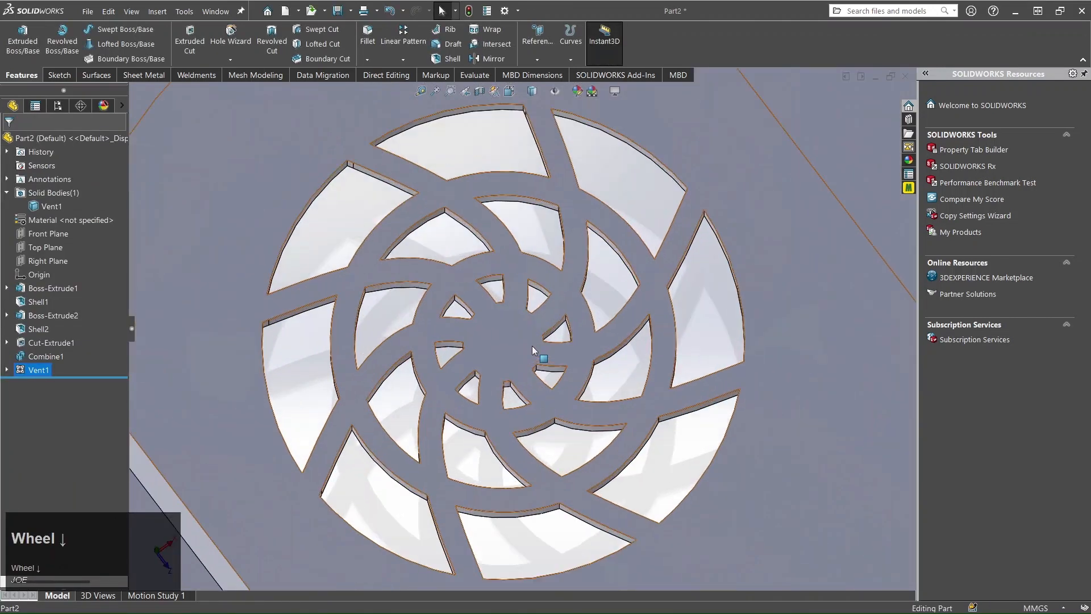
scroll(532, 345, "down", 3)
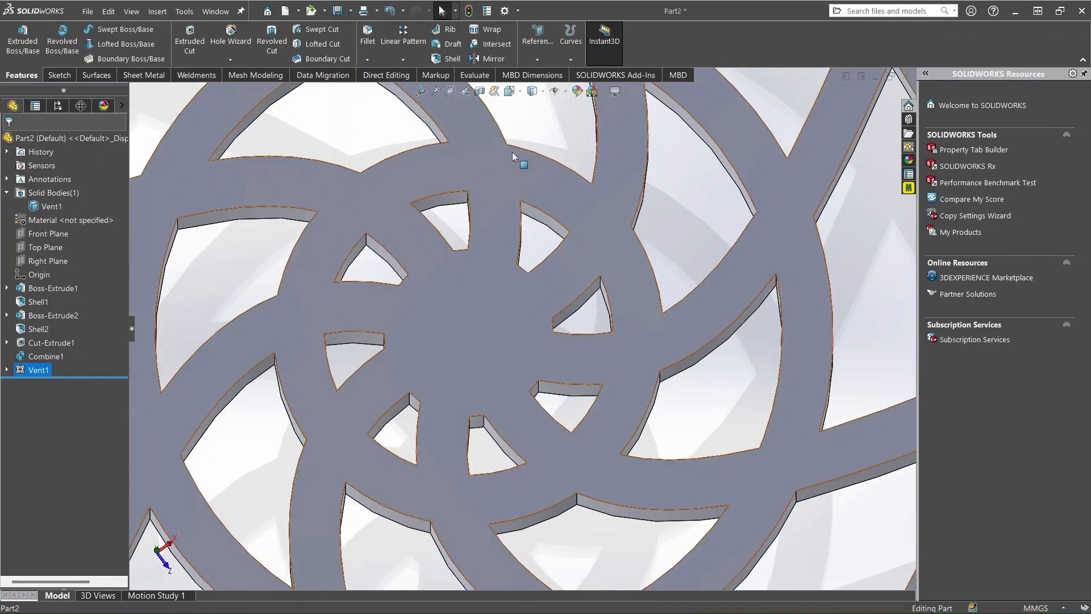
scroll(487, 145, "up", 10)
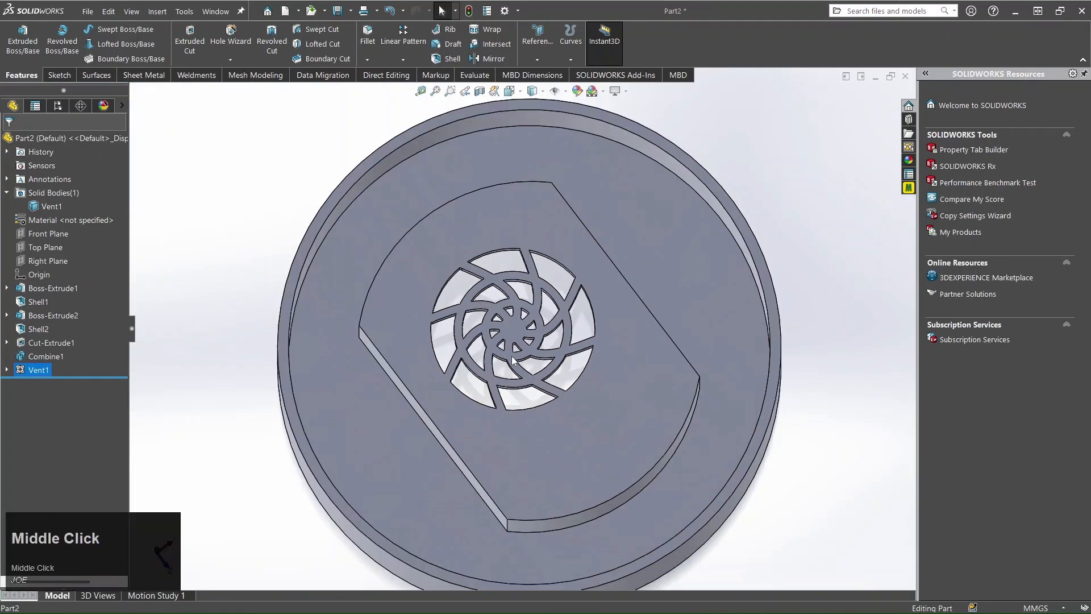
middle_click_drag(511, 187, 542, 277)
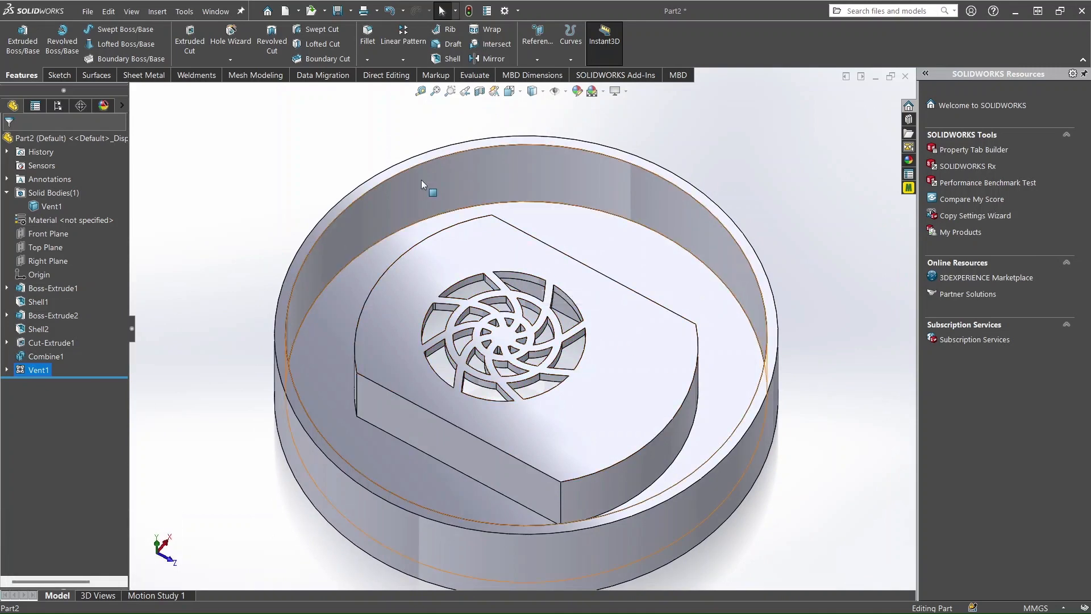
Start a new sketch on the top face of the raised boss around the vent
scroll(560, 348, "down", 2)
scroll(563, 349, "up", 5)
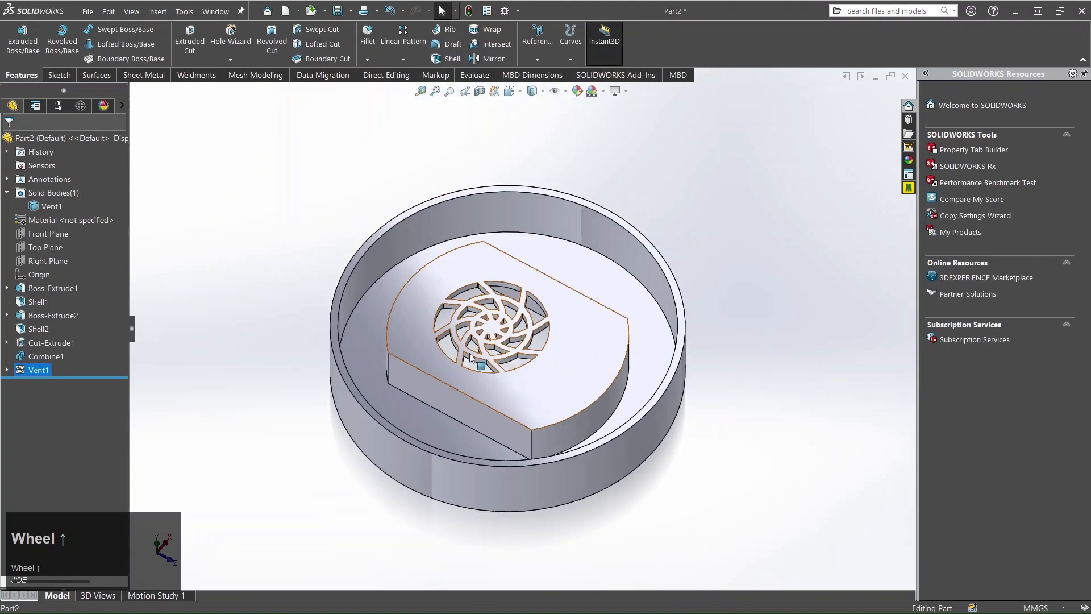
middle_click_drag(470, 356, 482, 346)
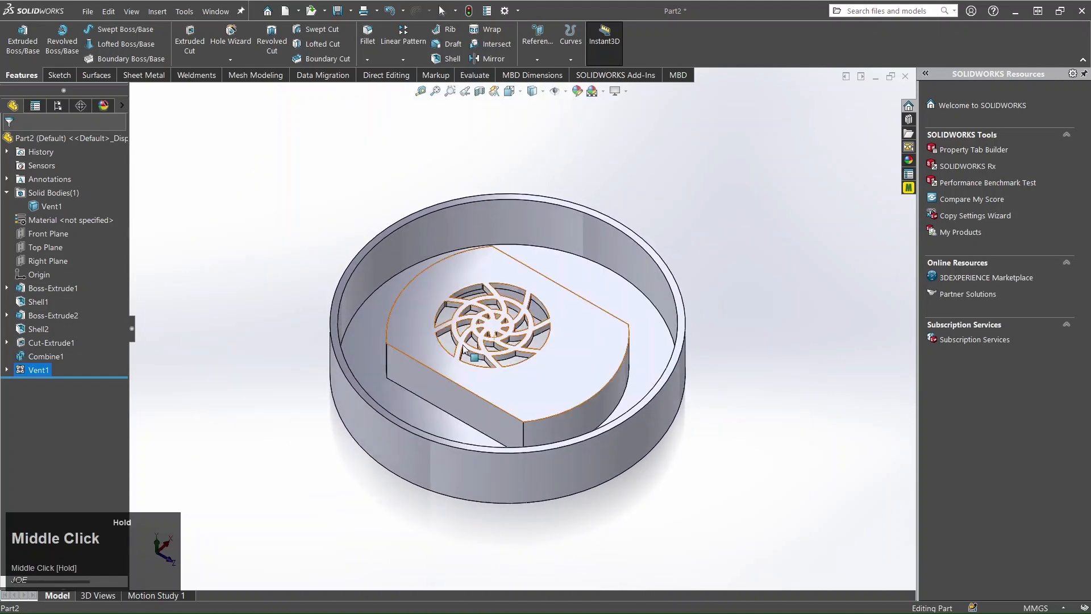
scroll(483, 346, "down", 1)
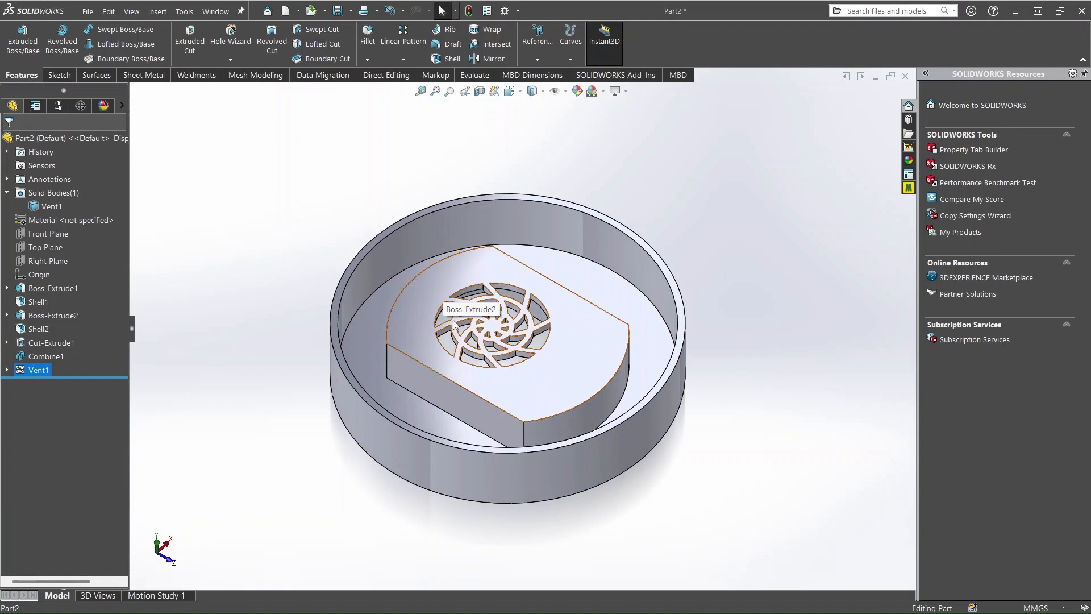
scroll(521, 294, "up", 5)
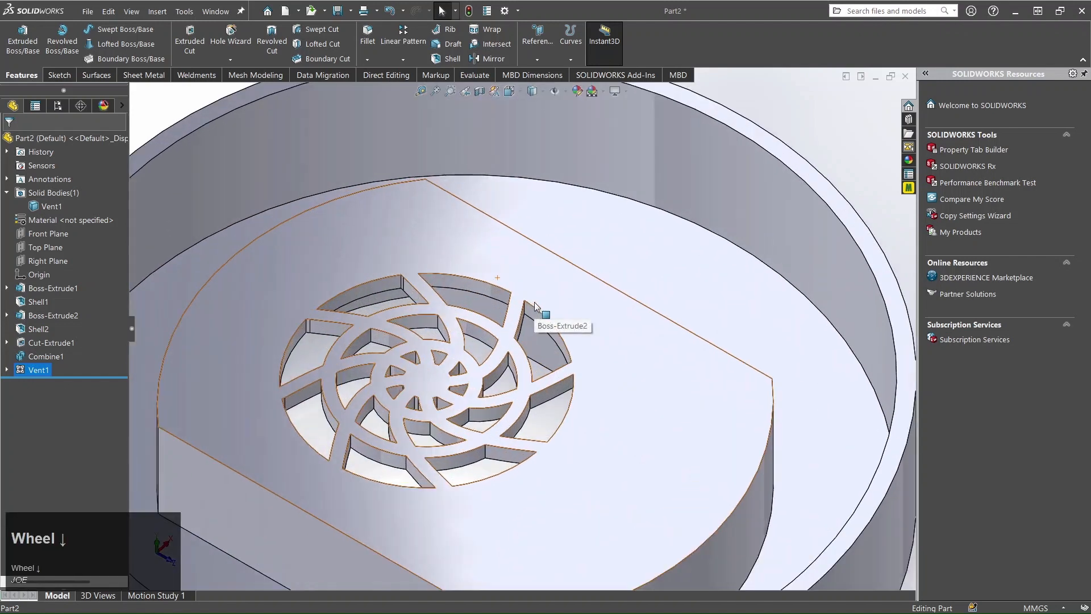
scroll(535, 307, "down", 5)
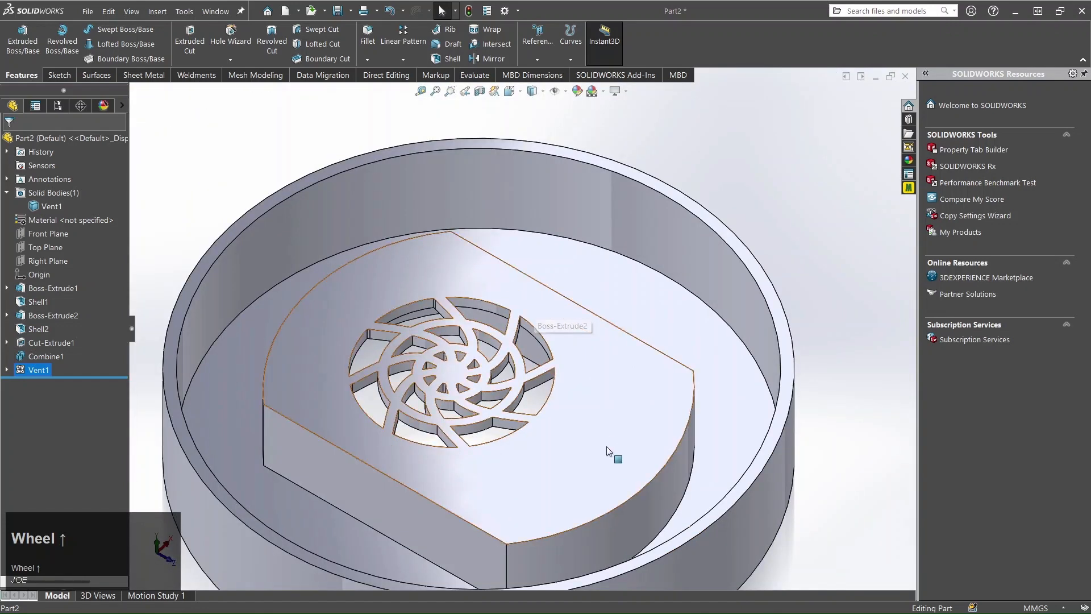
left_click(595, 386)
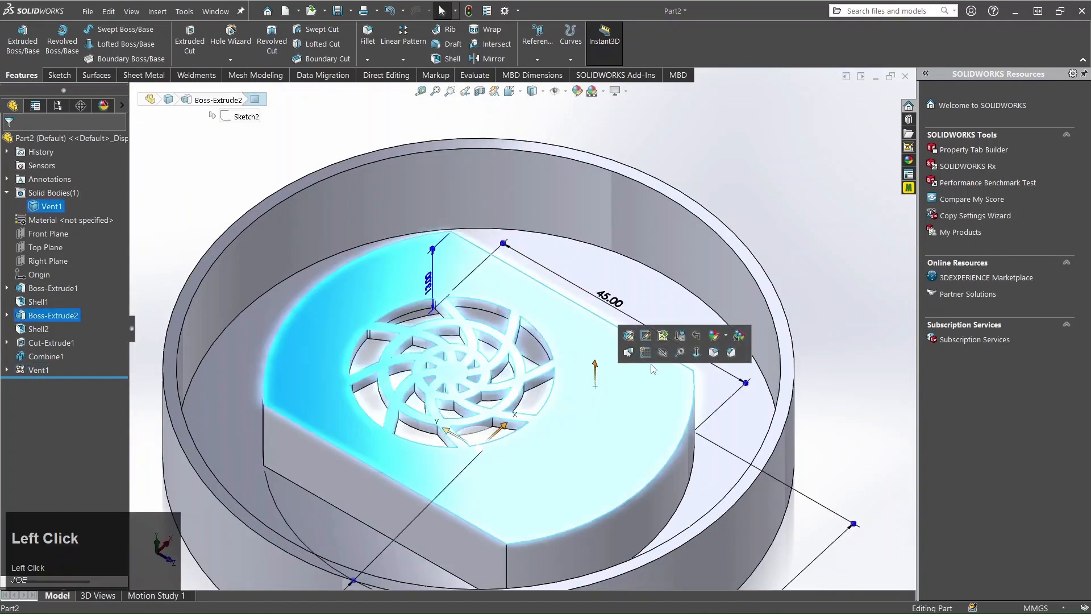
left_click(648, 355)
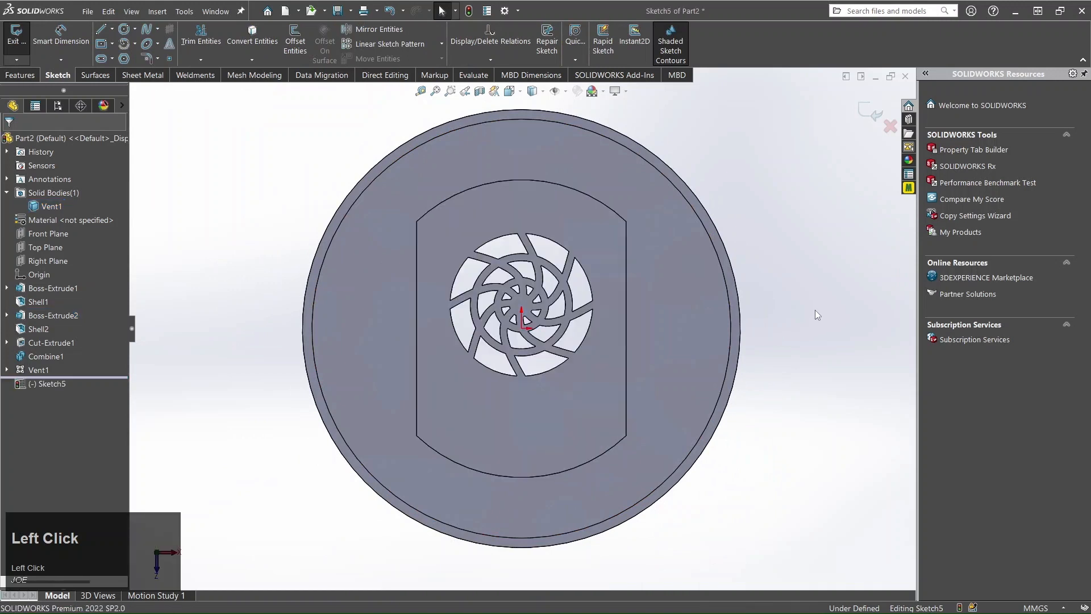
Show the vent's underlying sketch so its circles can be referenced in the new sketch
scroll(556, 278, "down", 5)
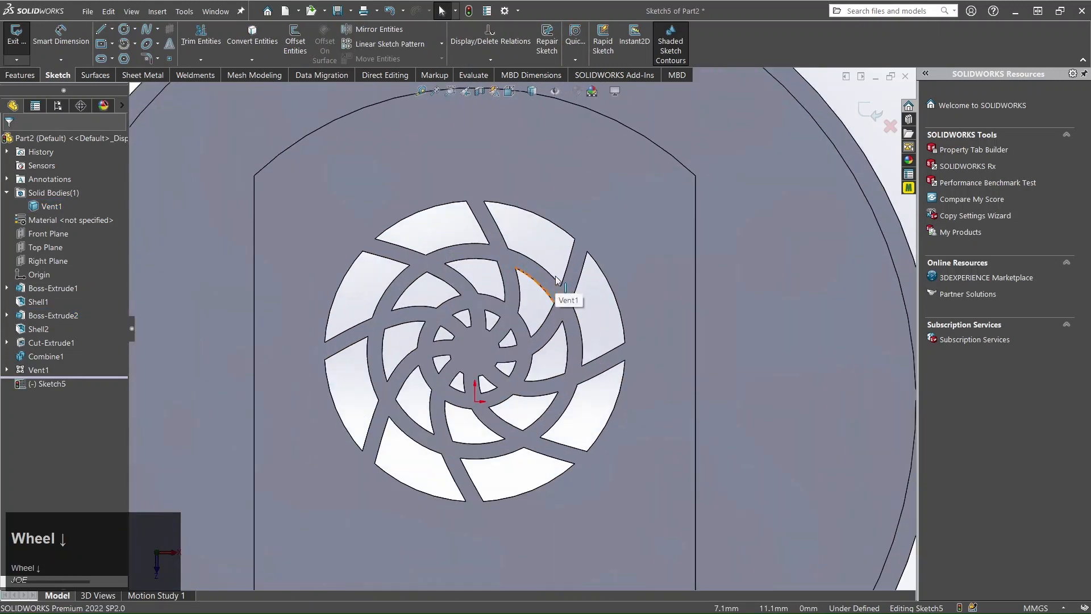
scroll(556, 277, "up", 5)
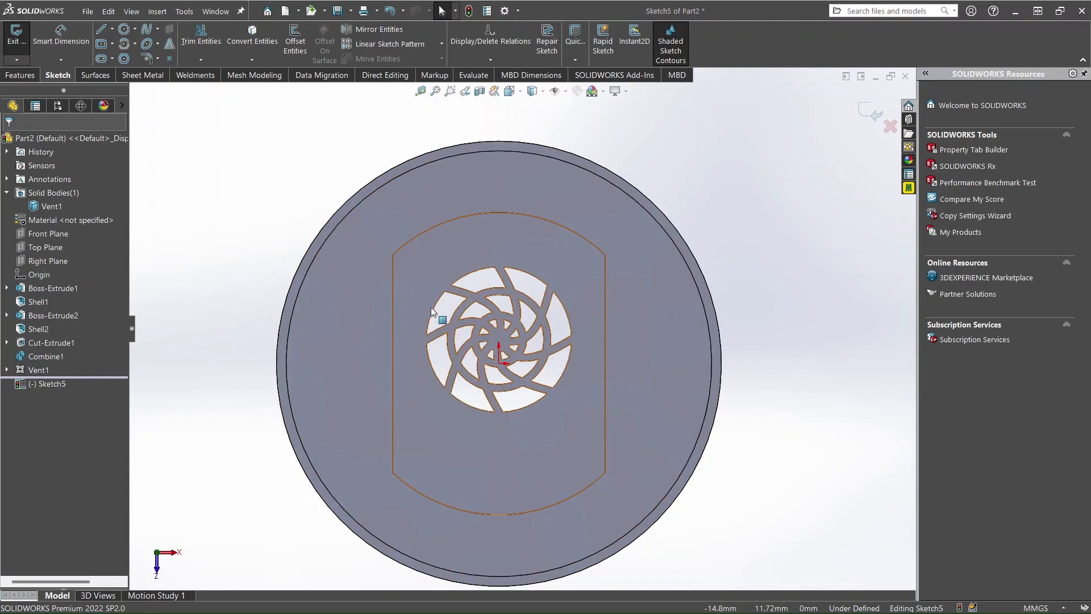
left_click(7, 370)
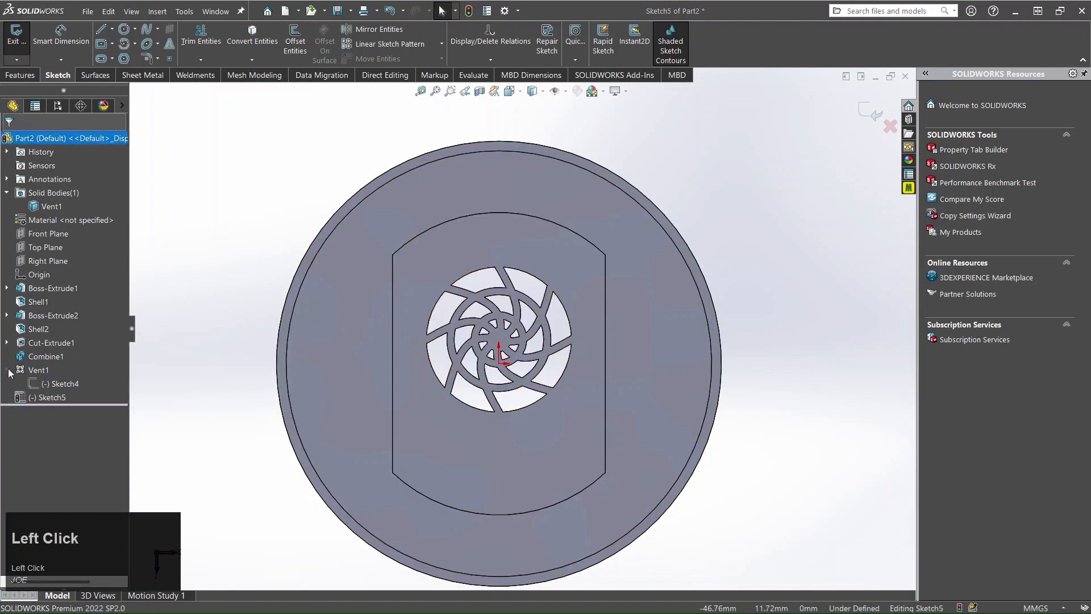
left_click(60, 382)
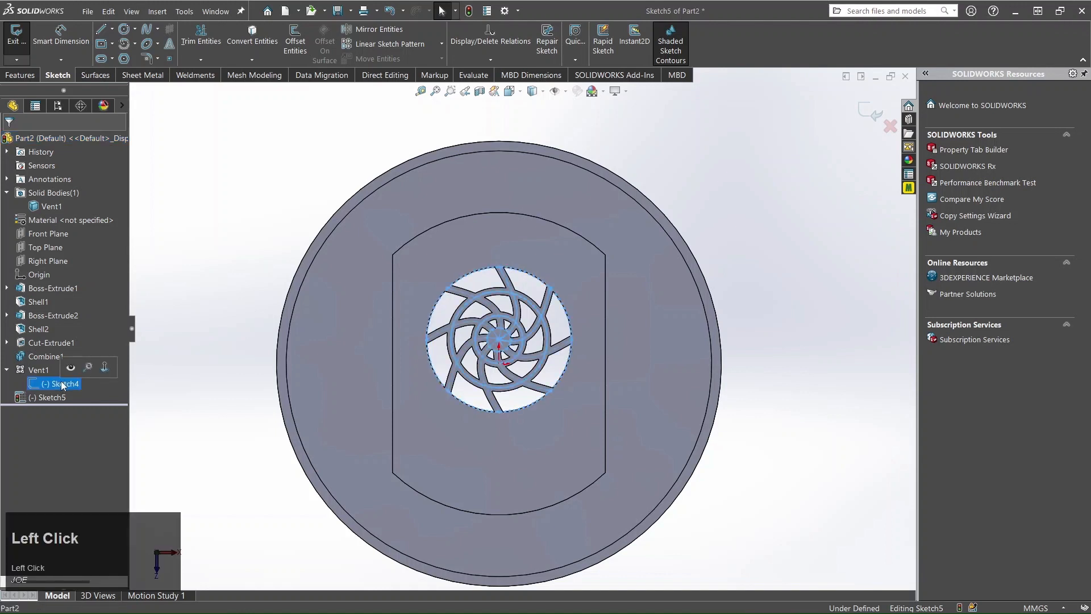
left_click(204, 223)
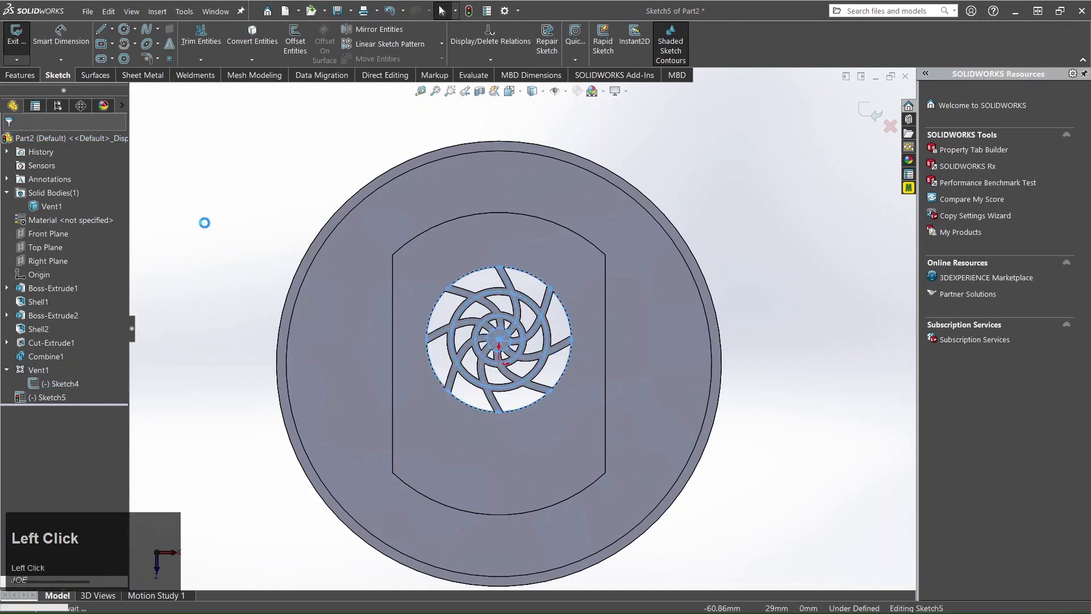
Convert the vent sketch's outermost circle into the current sketch
scroll(464, 318, "down", 1)
scroll(463, 320, "down", 6)
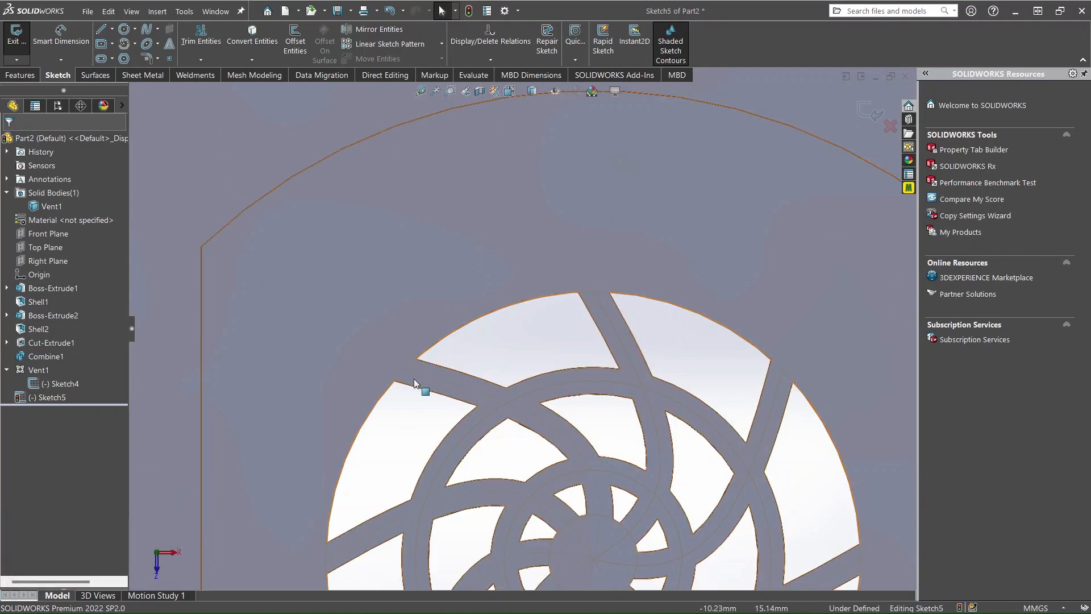
scroll(364, 385, "up", 8)
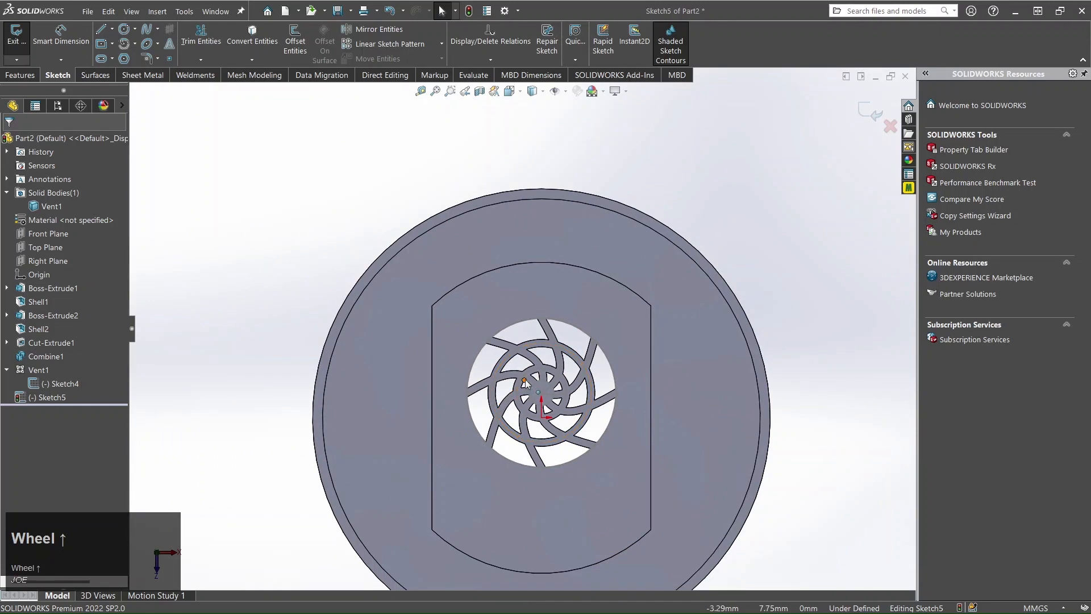
left_click(512, 325)
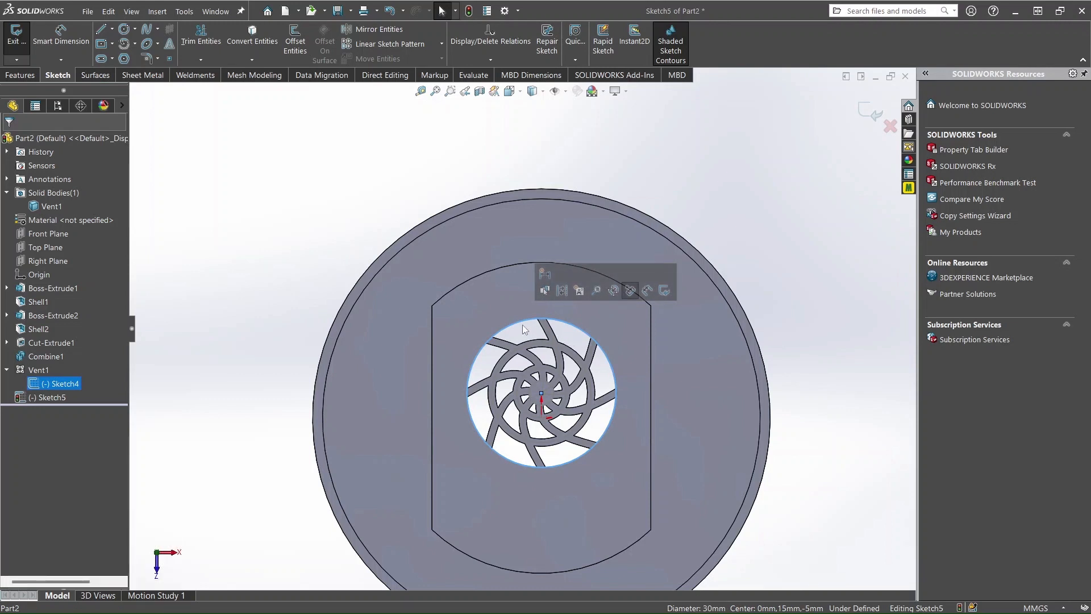
left_click(254, 43)
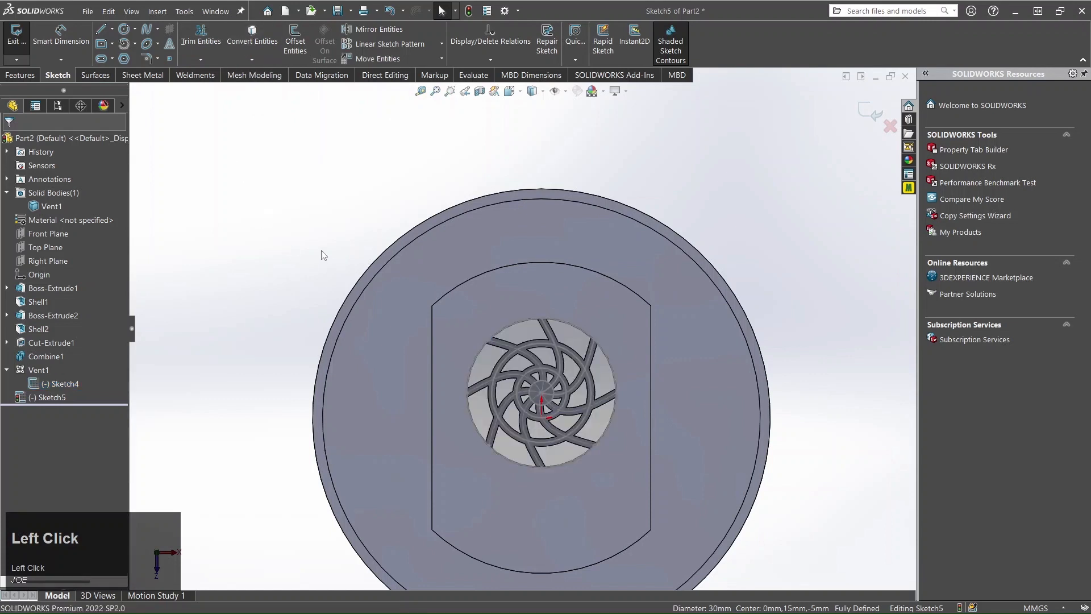
Hide the vent's underlying sketch again
scroll(438, 298, "up", 4)
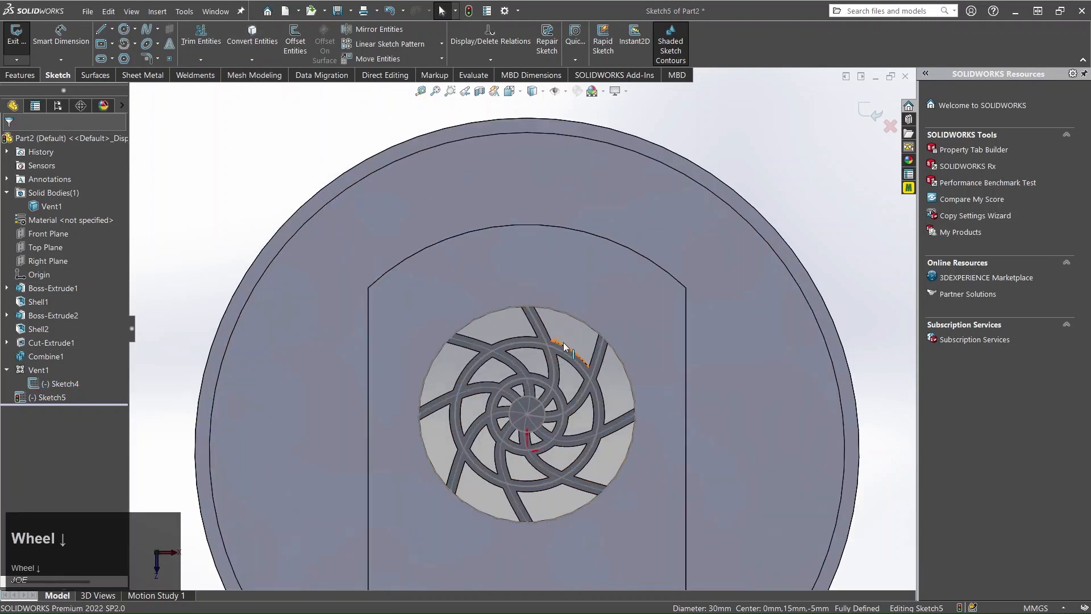
scroll(474, 454, "up", 4)
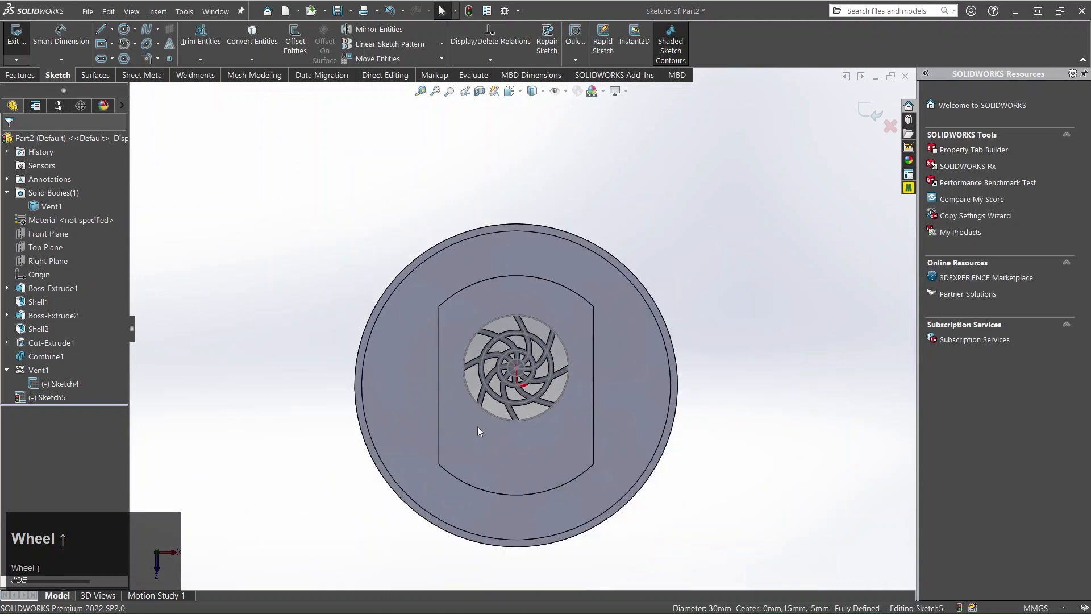
left_click(63, 384)
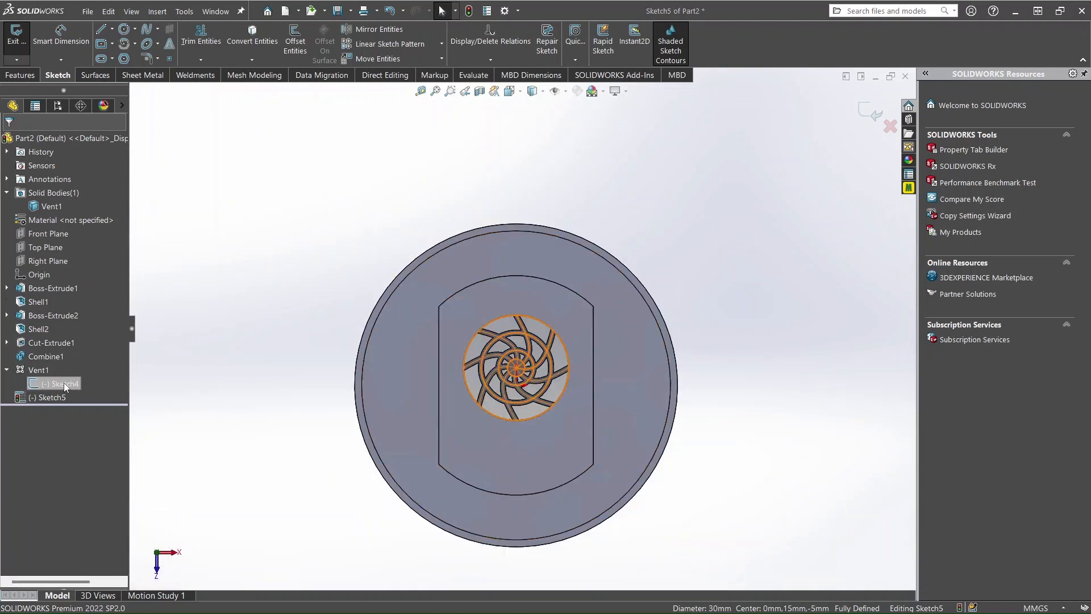
left_click(73, 367)
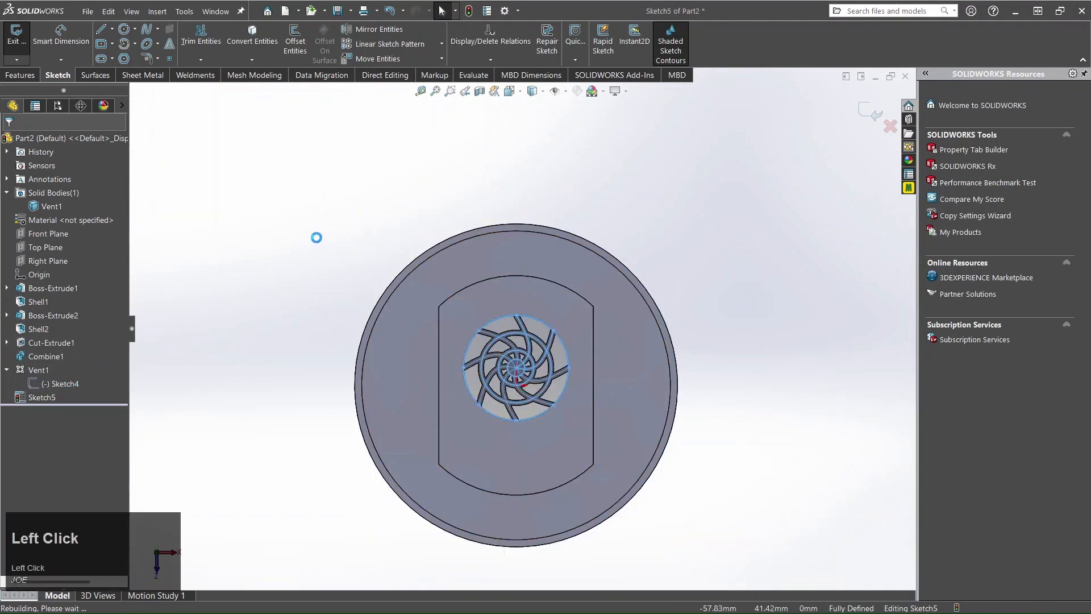
Offset the converted circle outward by 1 mm to form a ring profile around the vent
scroll(523, 332, "down", 3)
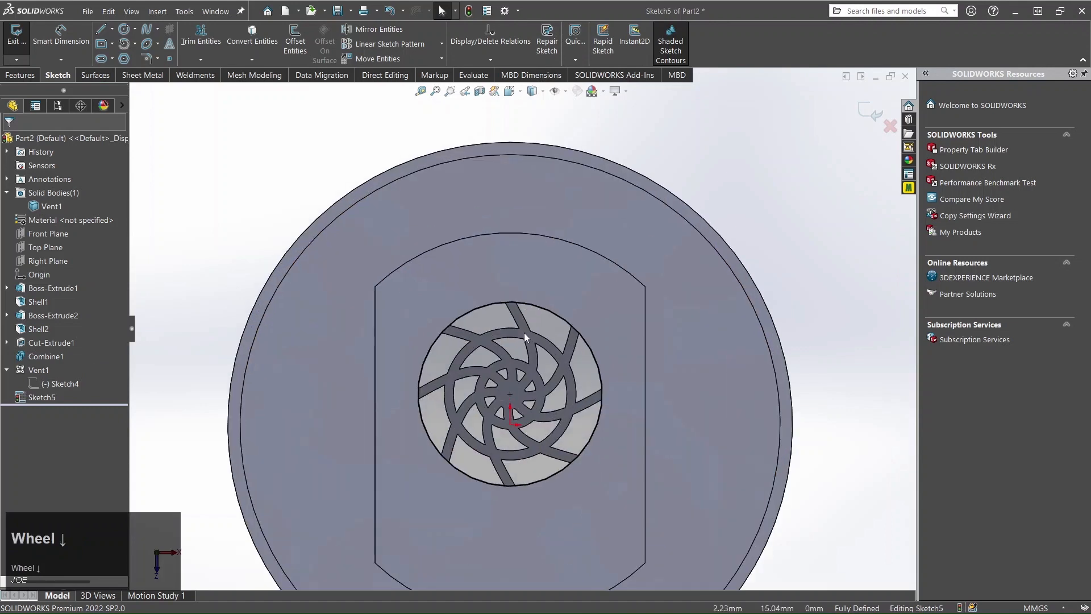
left_click(477, 309)
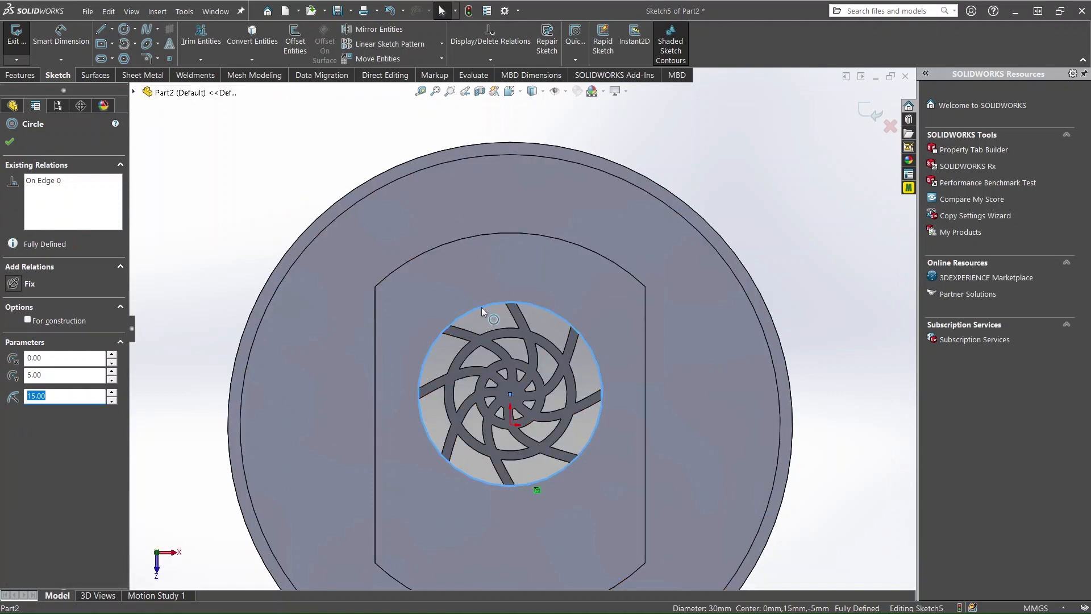
left_click(295, 46)
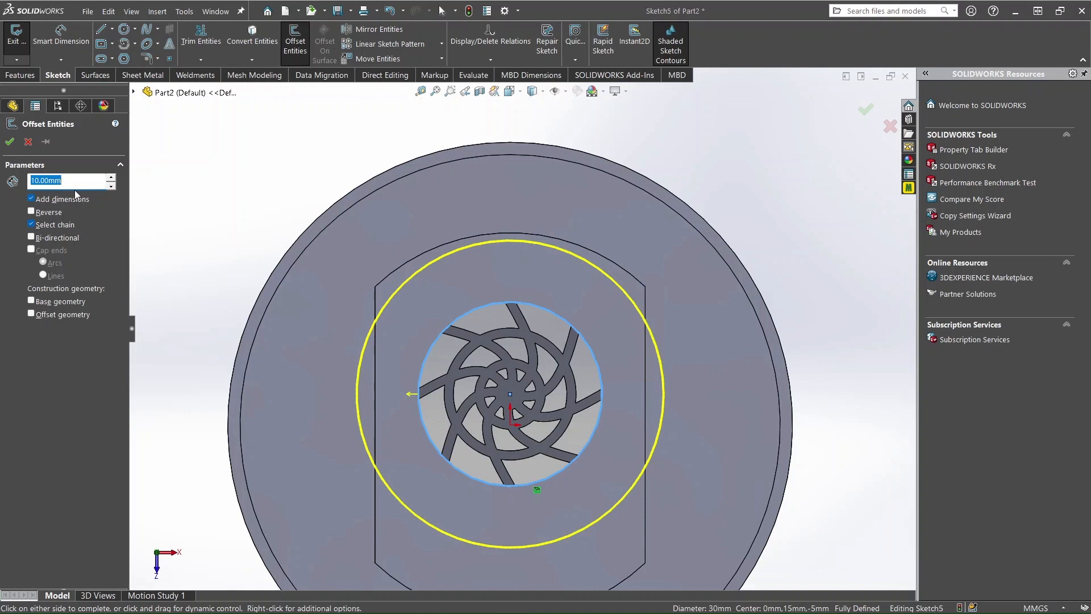
type("1")
key("Return")
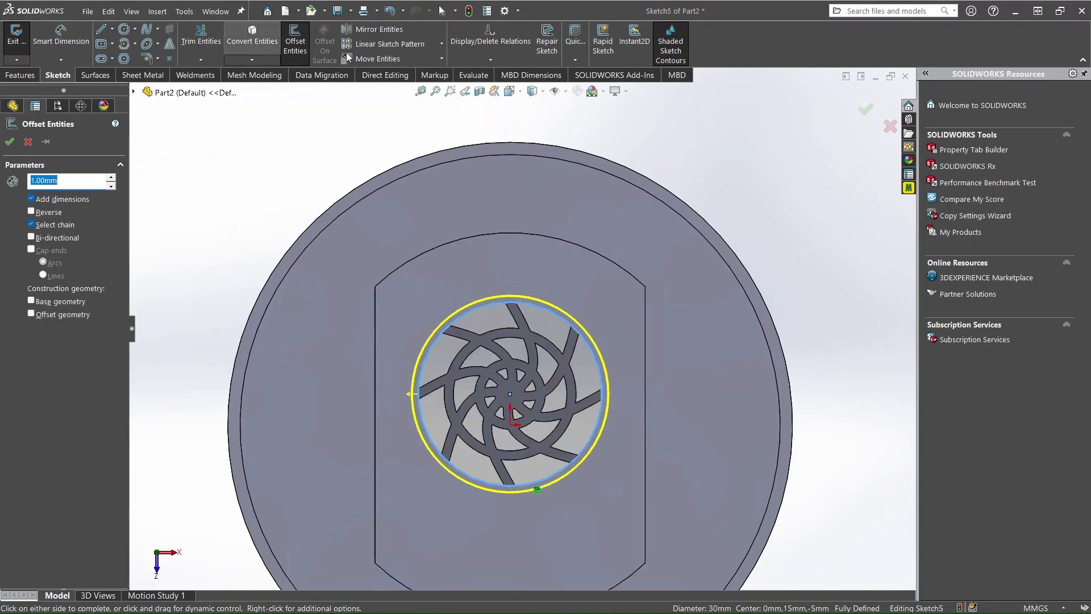
scroll(521, 345, "up", 3)
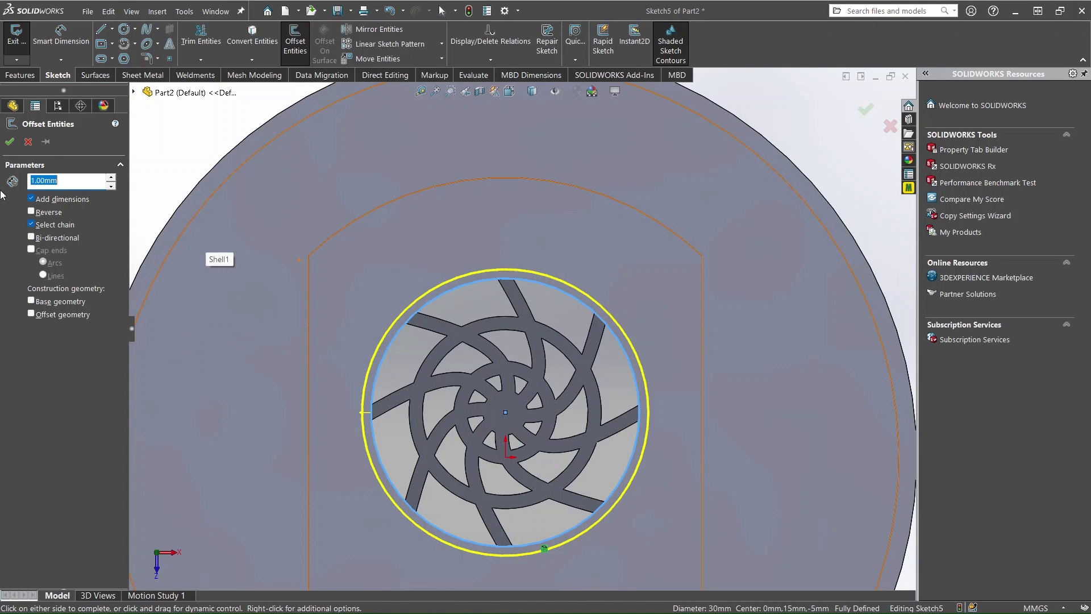
left_click(9, 148)
scroll(648, 312, "up", 2)
scroll(641, 305, "down", 4)
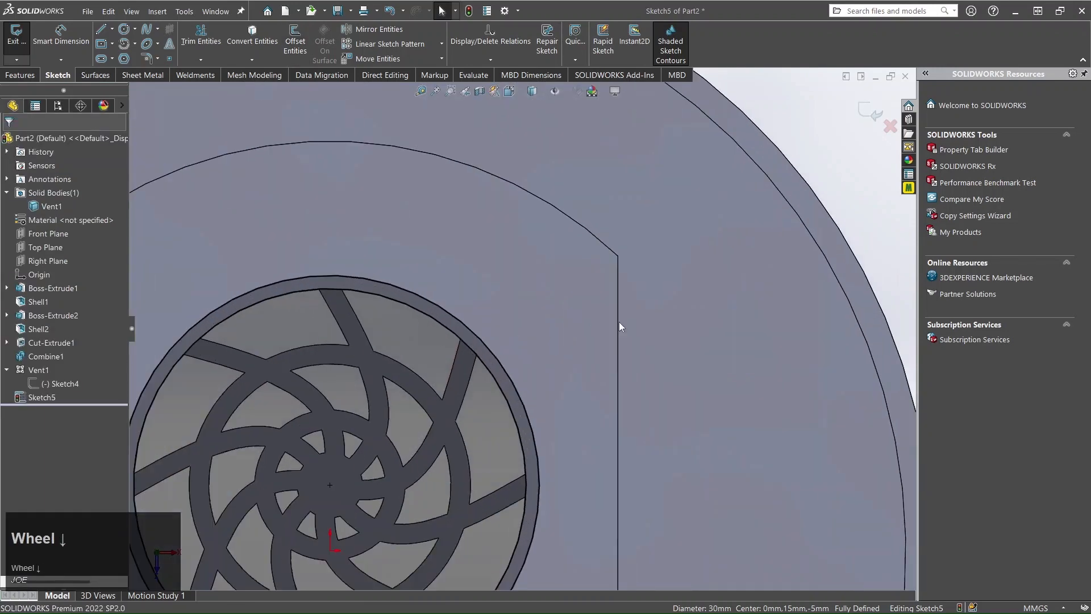
Extrude the ring profile around the vent as a Blind boss 3 mm deep, merged with the part
scroll(486, 397, "up", 3)
middle_click_drag(487, 393, 544, 339)
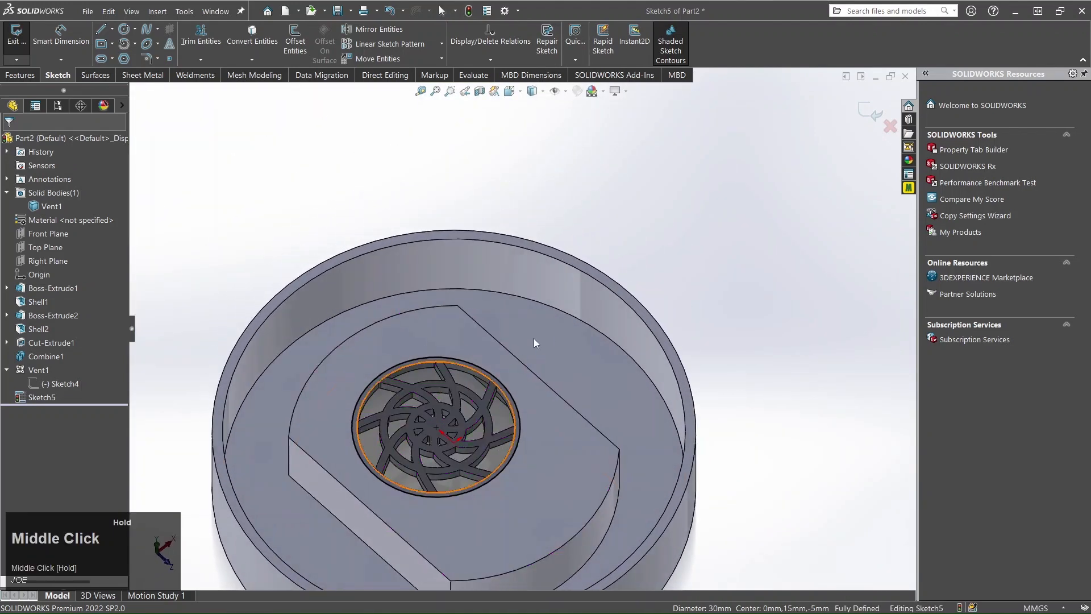
scroll(506, 360, "down", 3)
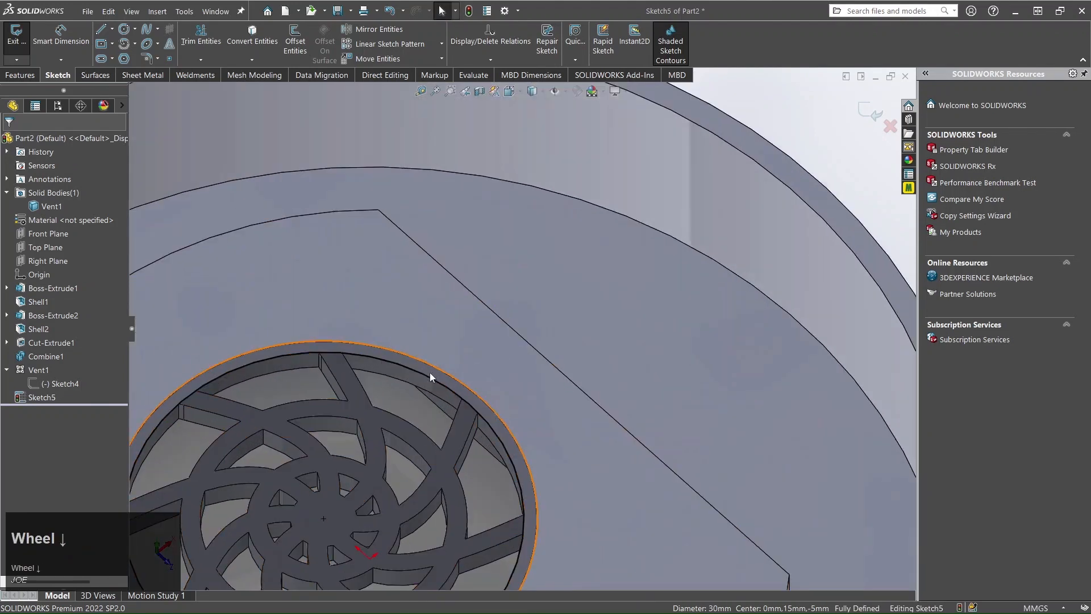
scroll(431, 372, "up", 3)
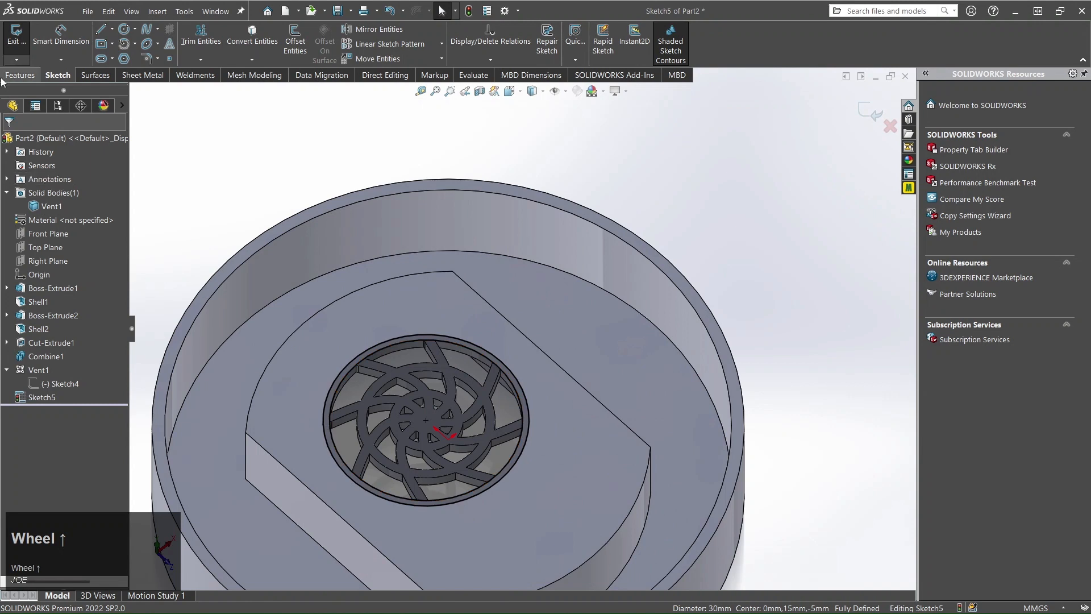
left_click(20, 75)
left_click(20, 43)
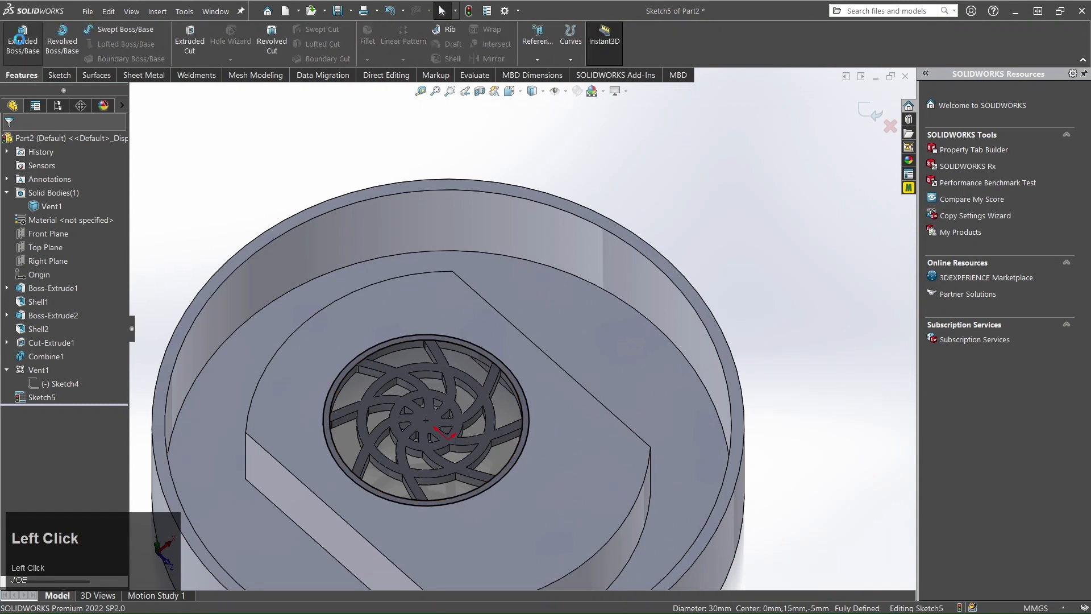
scroll(452, 372, "down", 2)
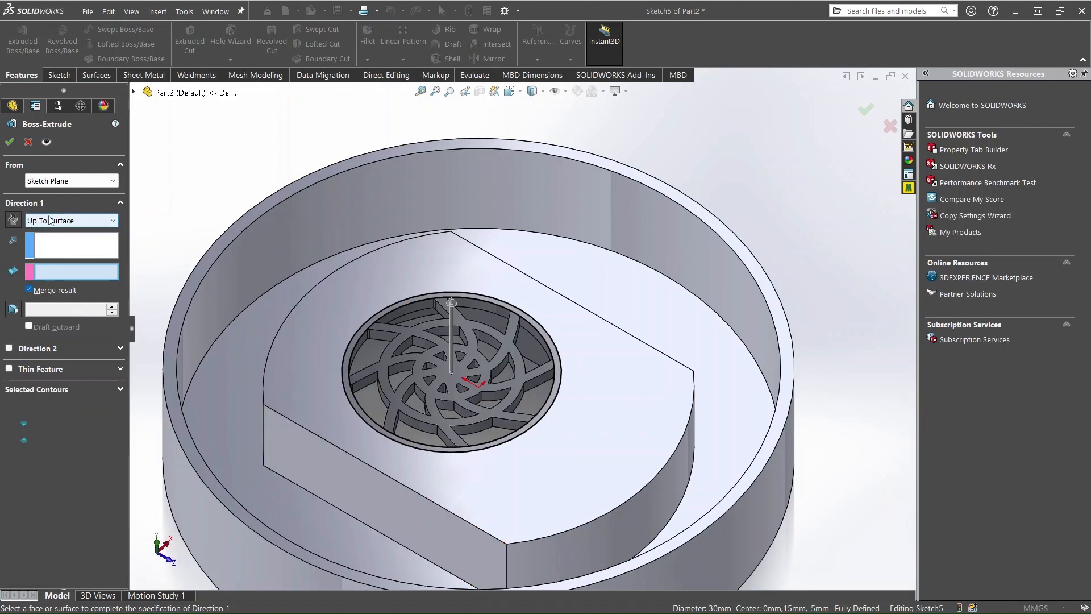
left_click(91, 221)
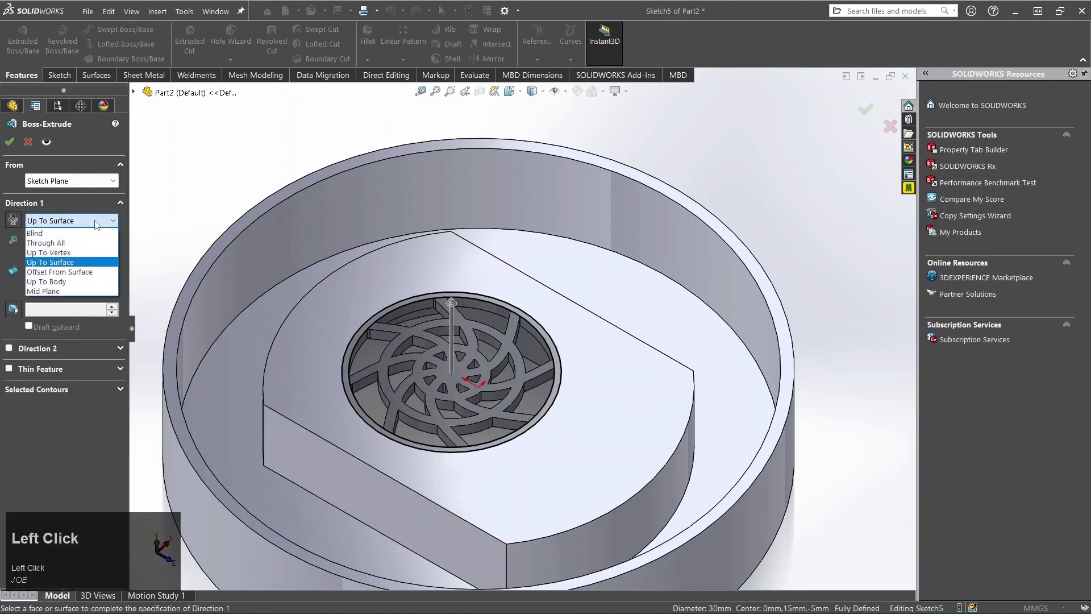
left_click(64, 233)
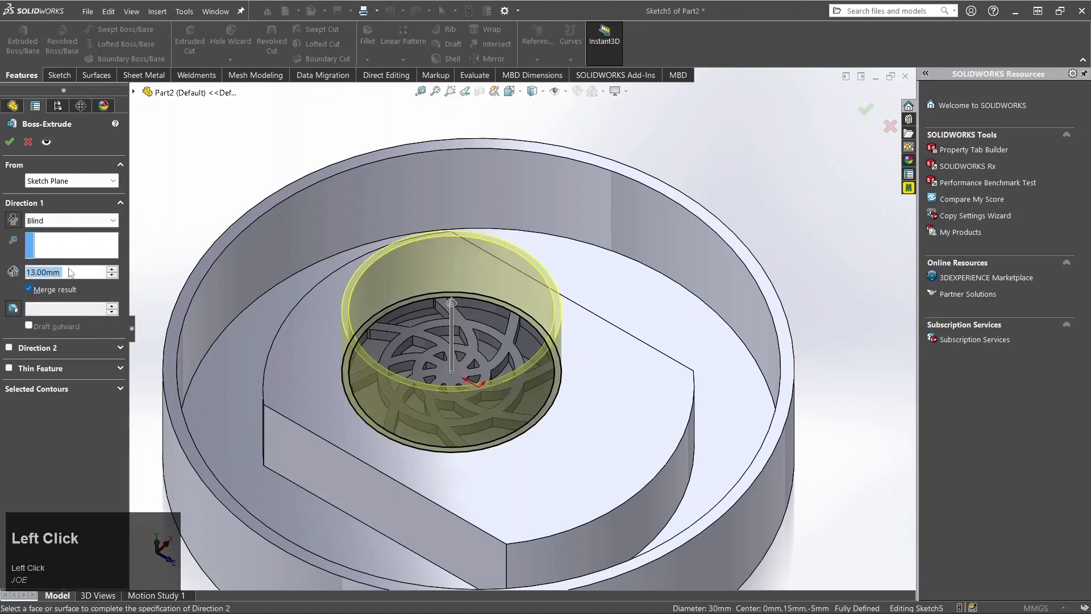
type("3")
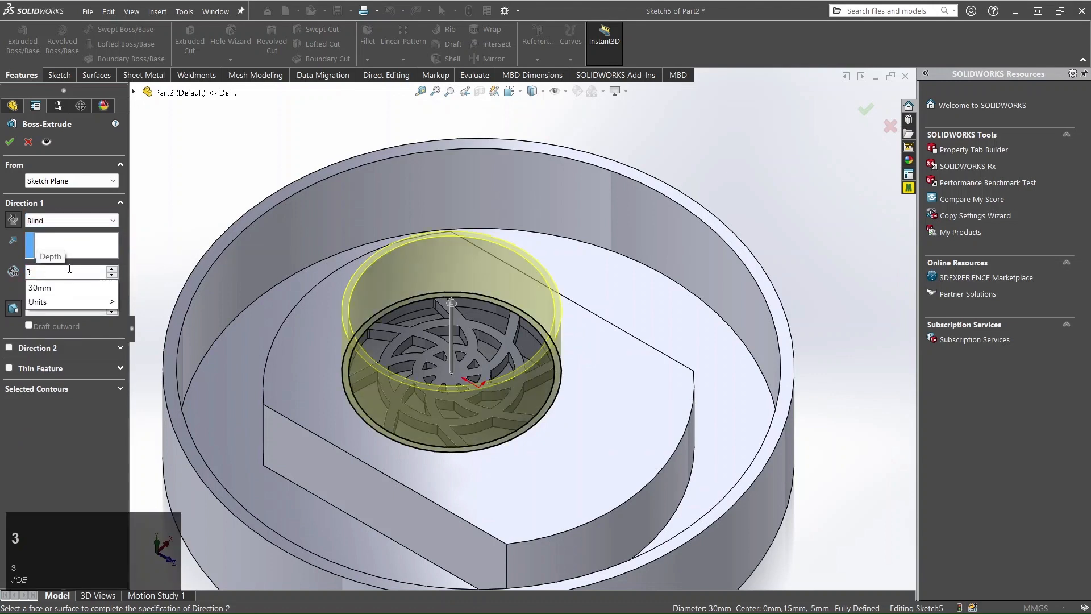
key("Return")
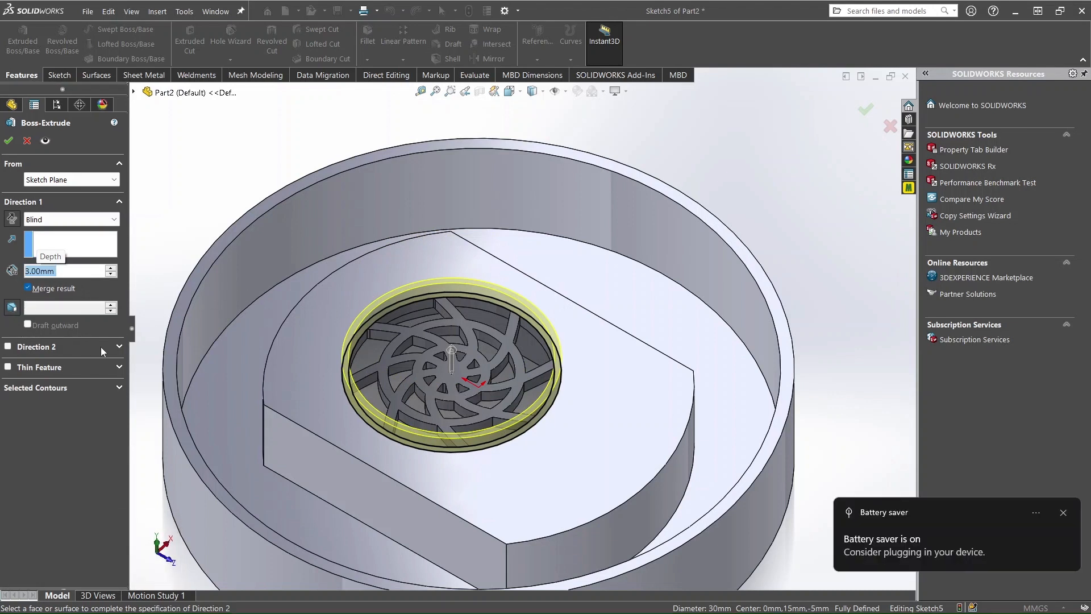
left_click(8, 139)
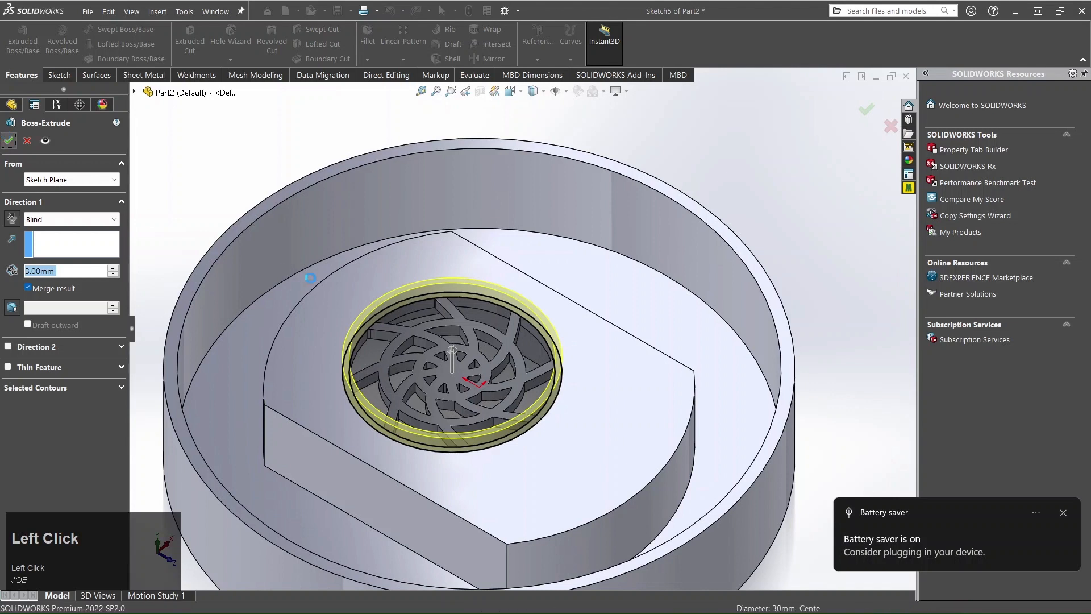